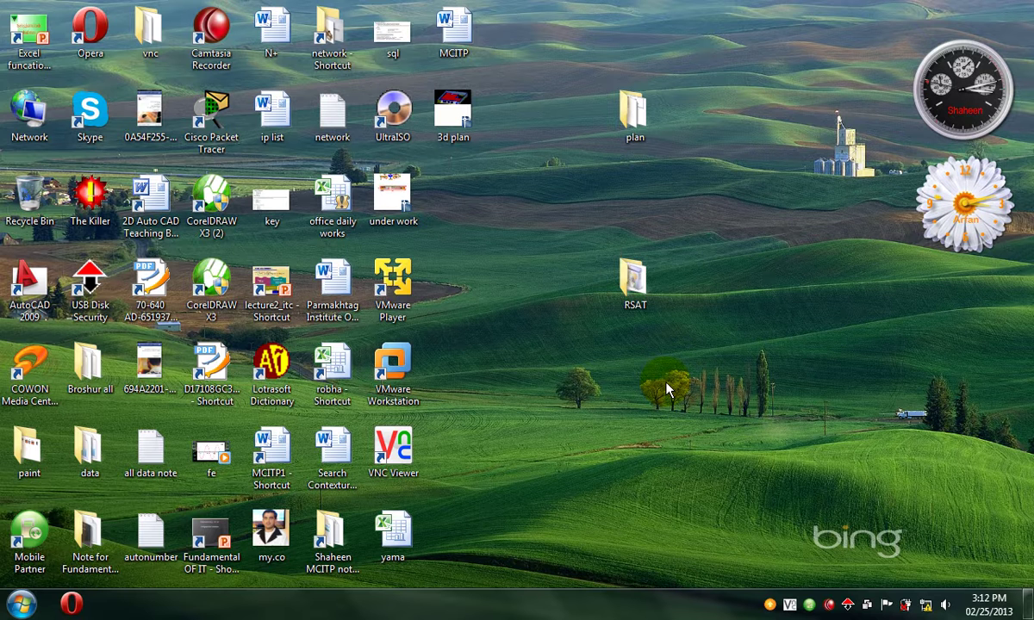
Launch Excel with a new blank workbook.
key("super+r")
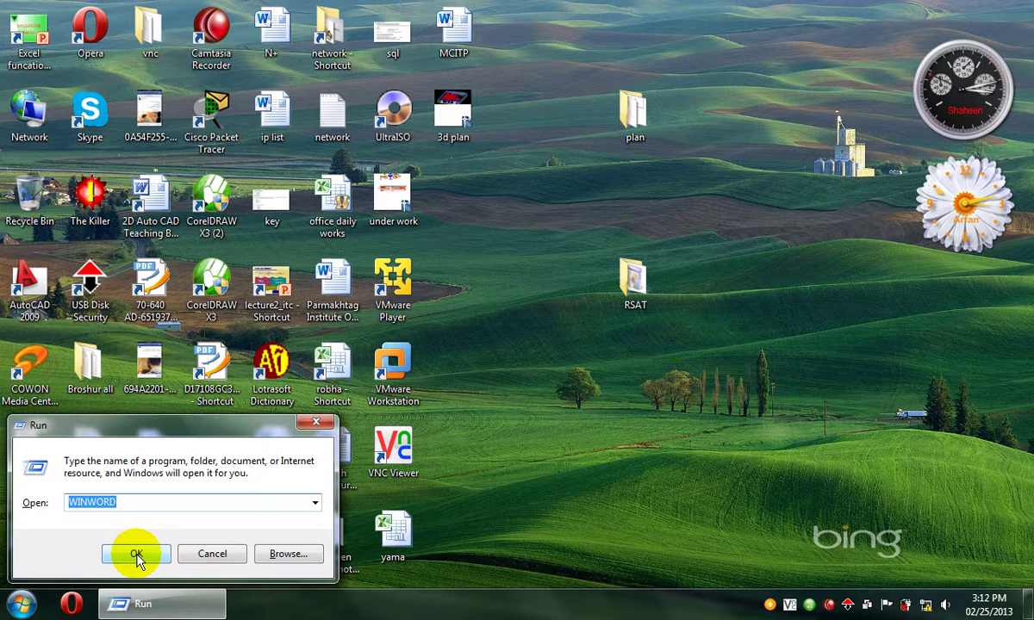
type("ex")
key("Down")
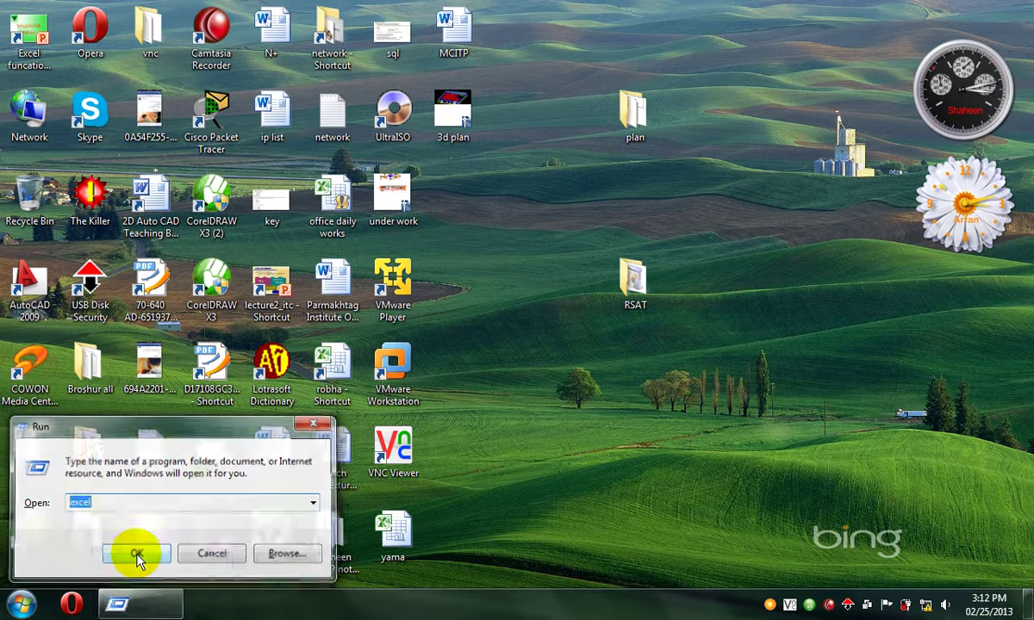
left_click(136, 556)
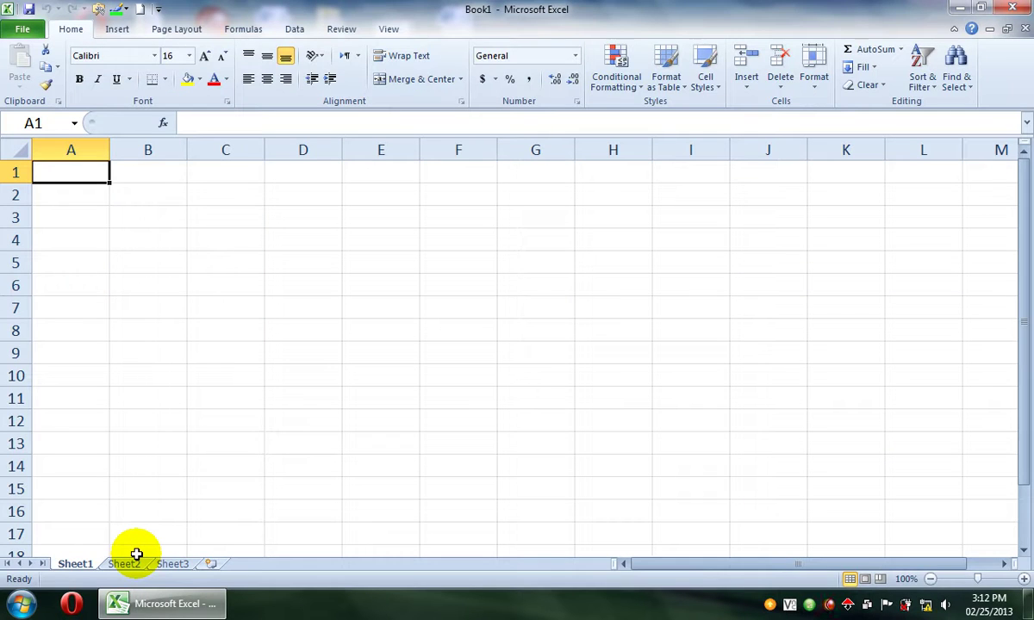
Enter the column headings empno, ename, job and monthsalary in cells A1 to D1.
type("empno")
key("Tab")
type("ename")
key("Tab")
type("job")
key("Tab")
type("monthsalary")
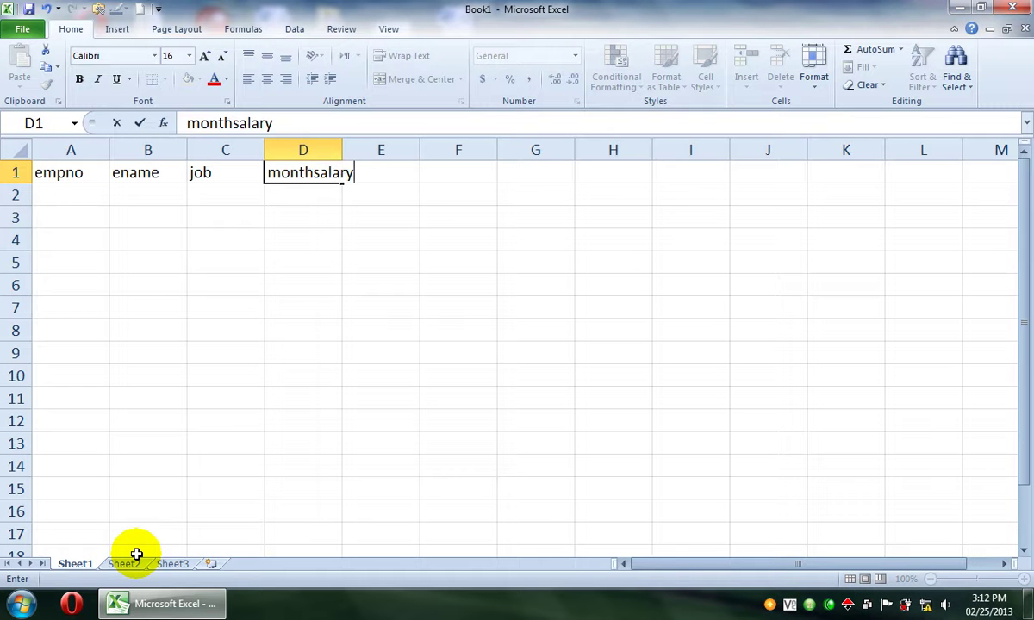
key("Tab")
Enter the column headings perday, phoure and peryear in cells E1 to G1.
type("pr")
key("BackSpace")
type("erday")
key("Tab")
type("phoure")
key("Tab")
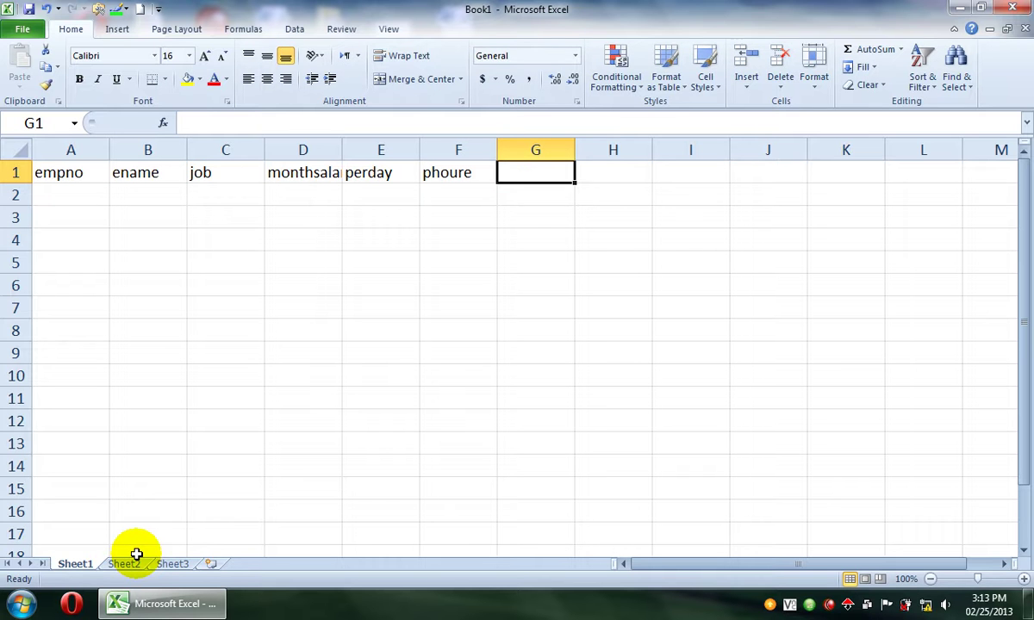
type("peryea")
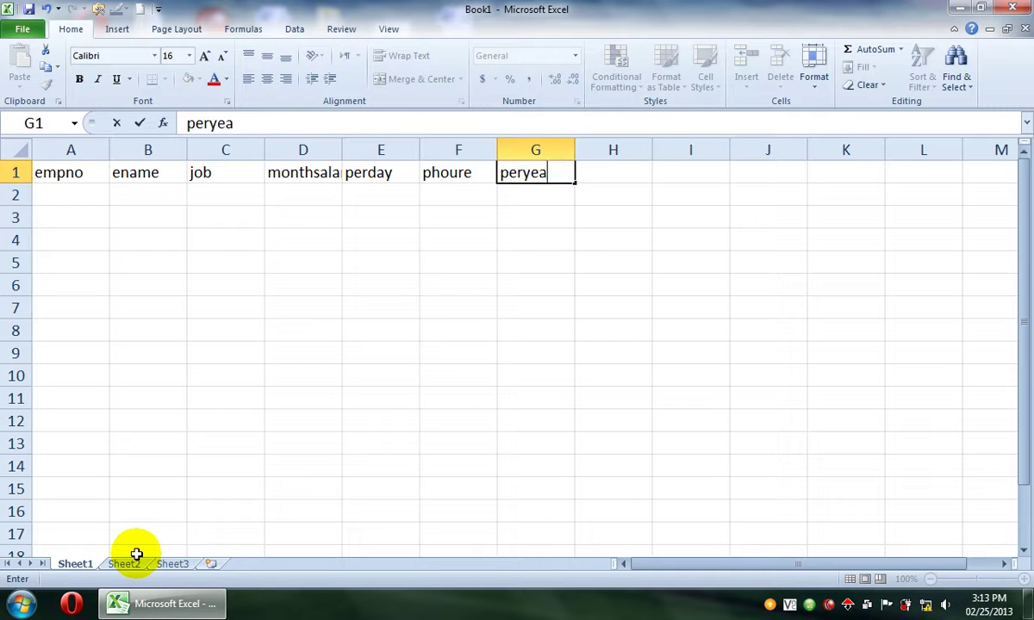
type("r")
key("Return")
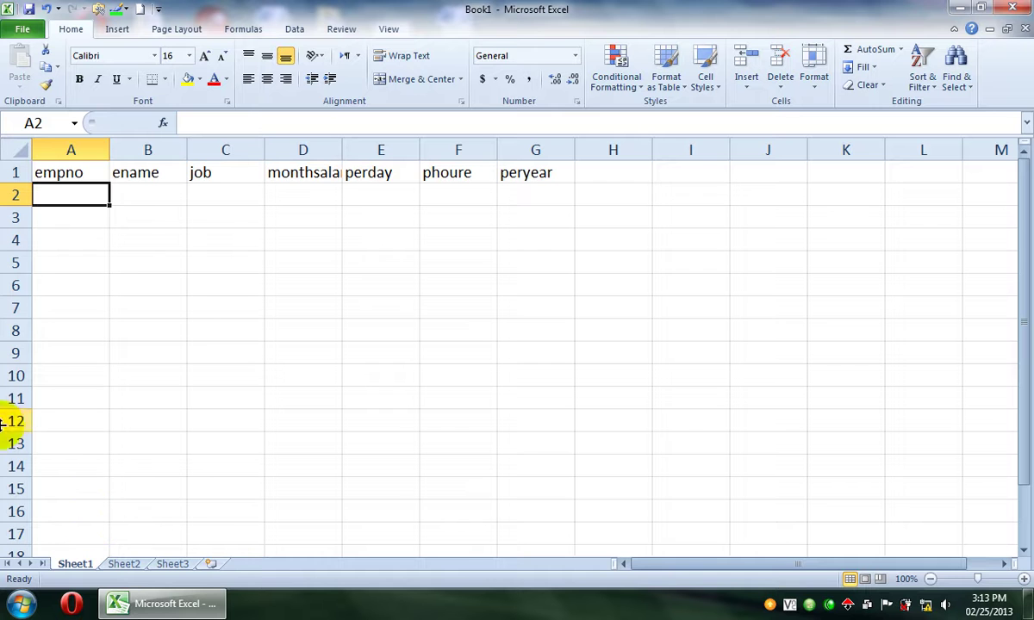
Center the contents of the range A1:G11 horizontally.
left_click_drag(81, 171, 559, 387)
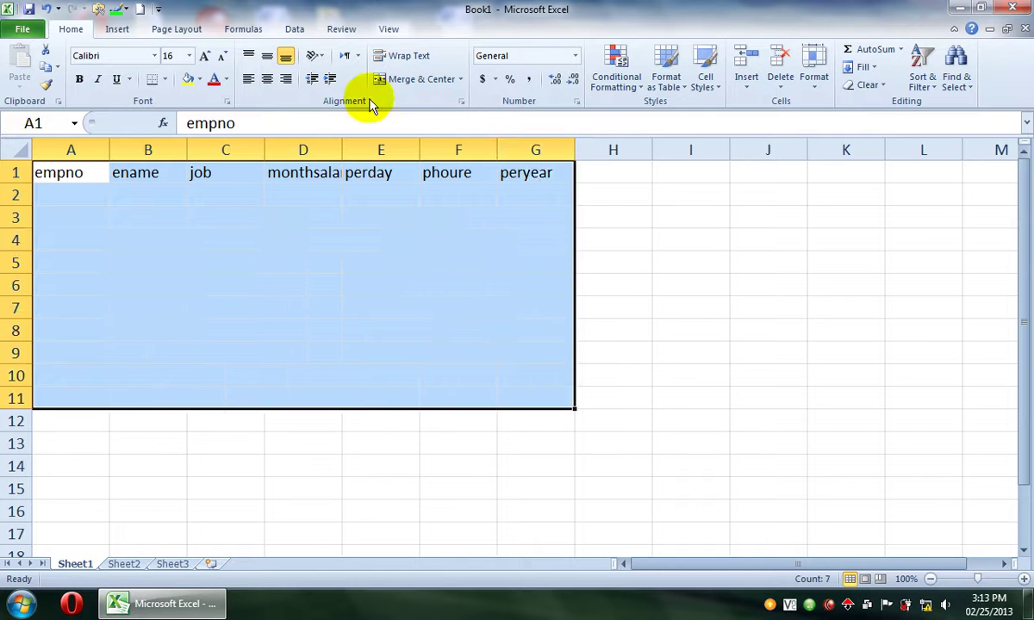
left_click(269, 78)
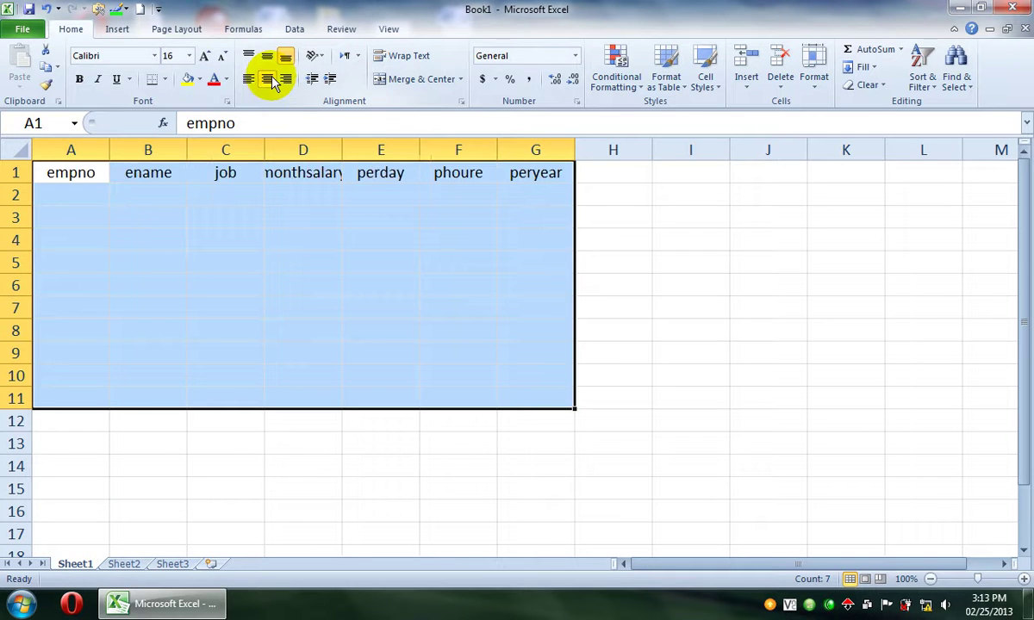
Fill in the first employee record in row 2 with empno 1, the employee's name, job manager and month salary 50000.
left_click(99, 190)
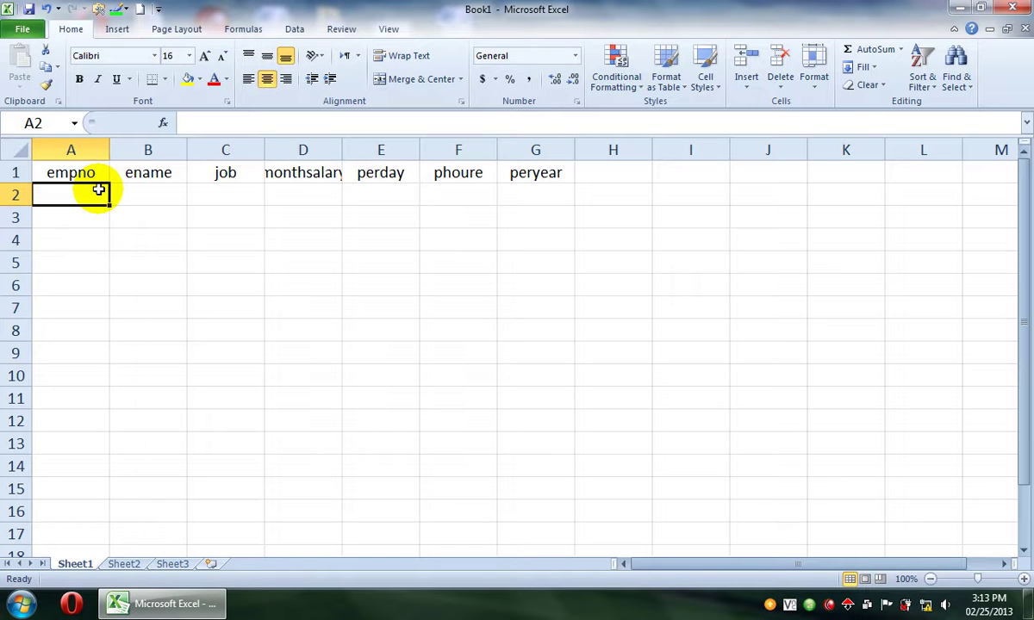
type("1")
key("Tab")
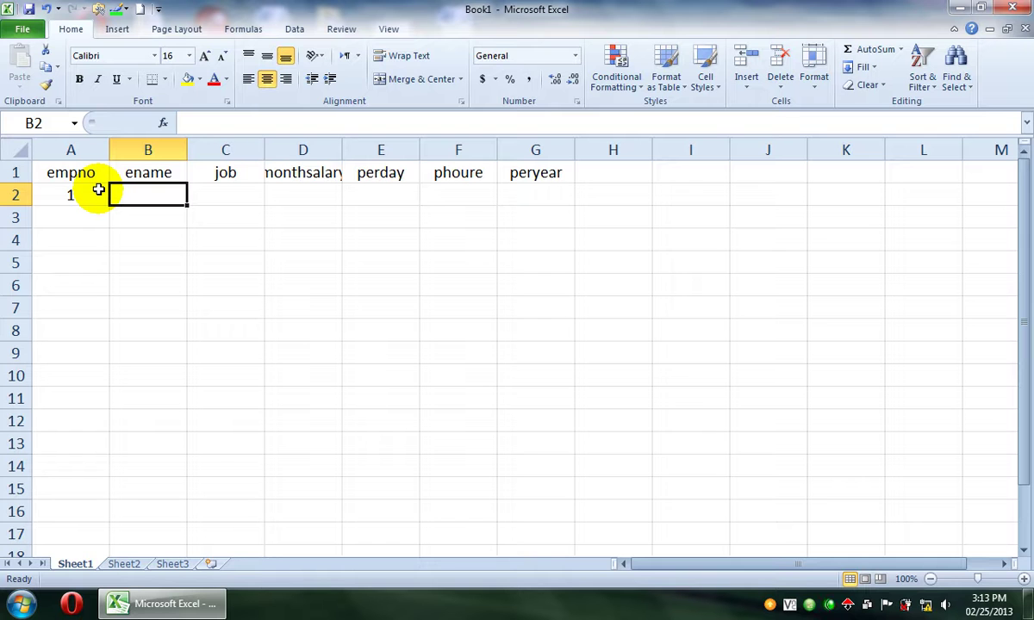
type("waheed")
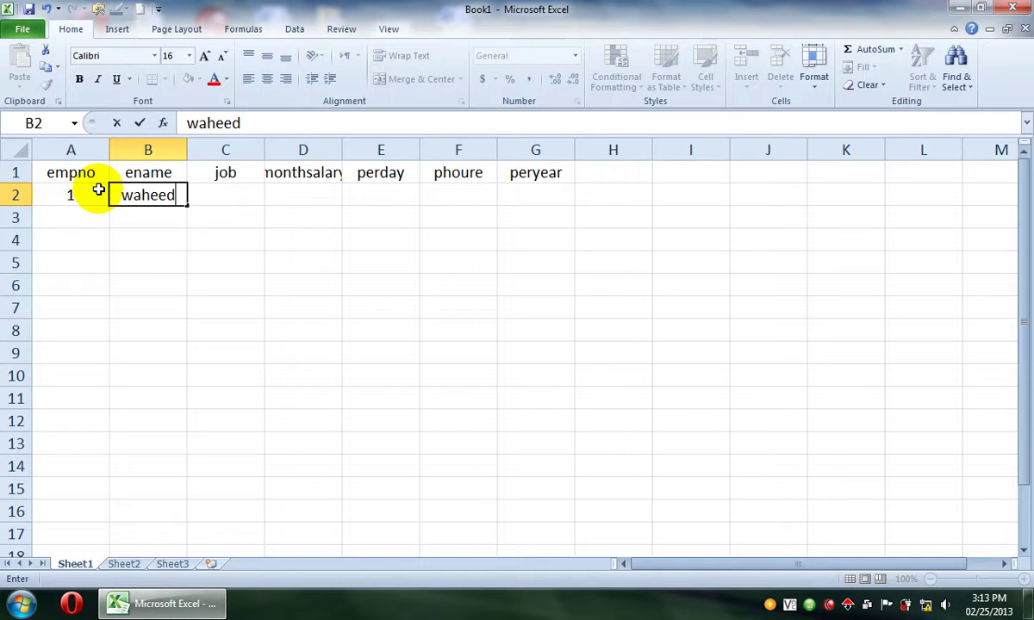
key("Tab")
type("mna")
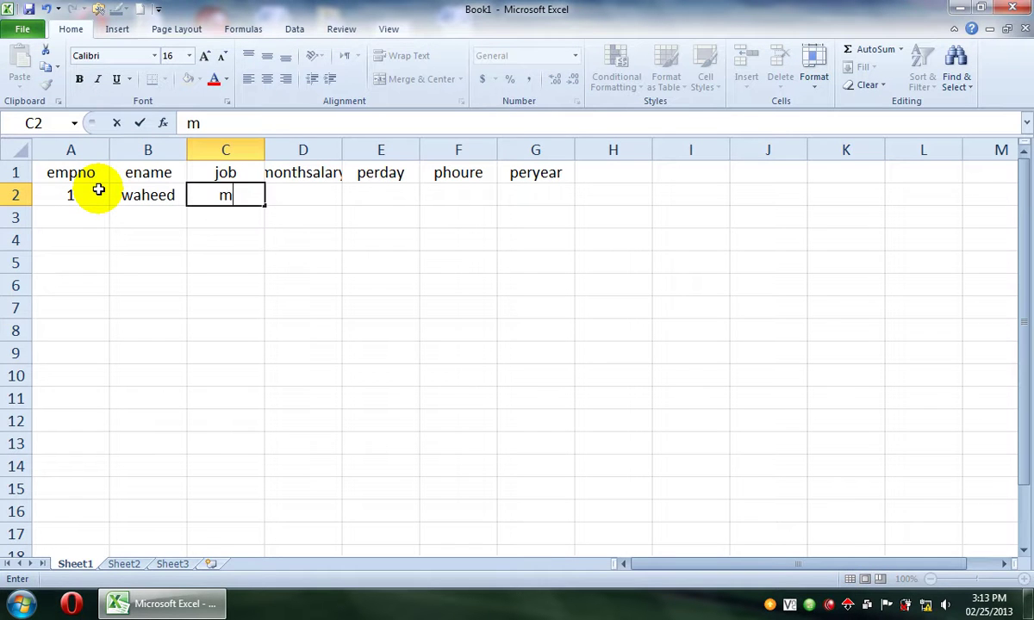
key("BackSpace")
key("BackSpace")
type("anager")
key("Tab")
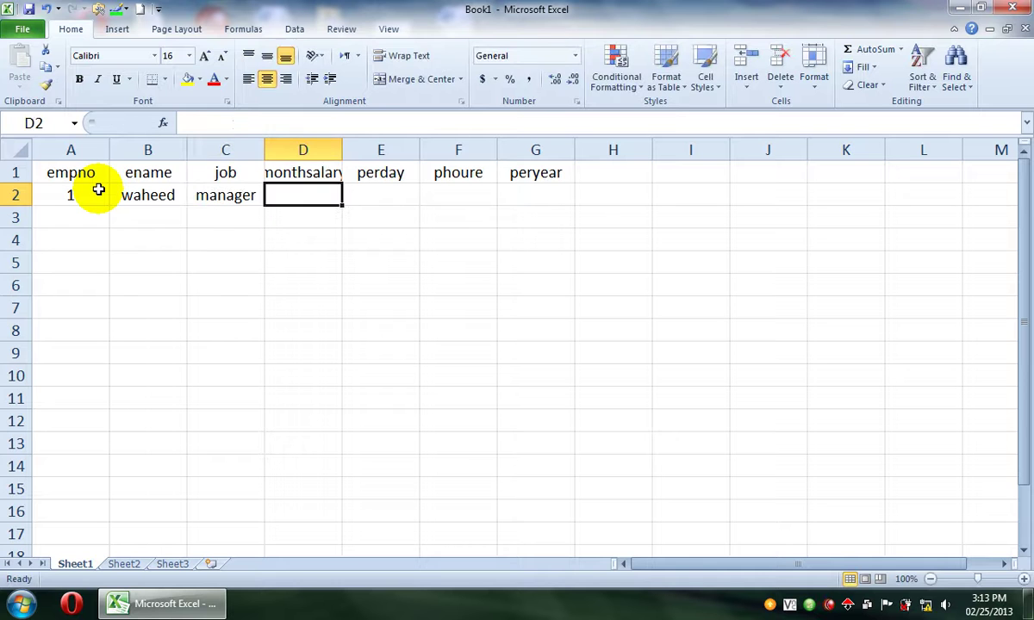
type("50000")
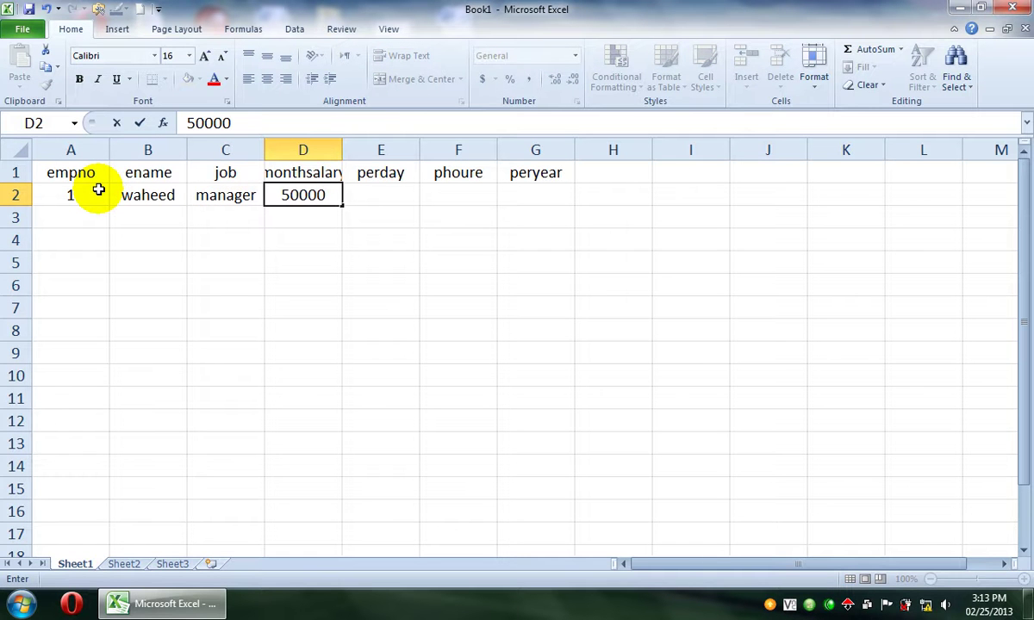
key("Tab")
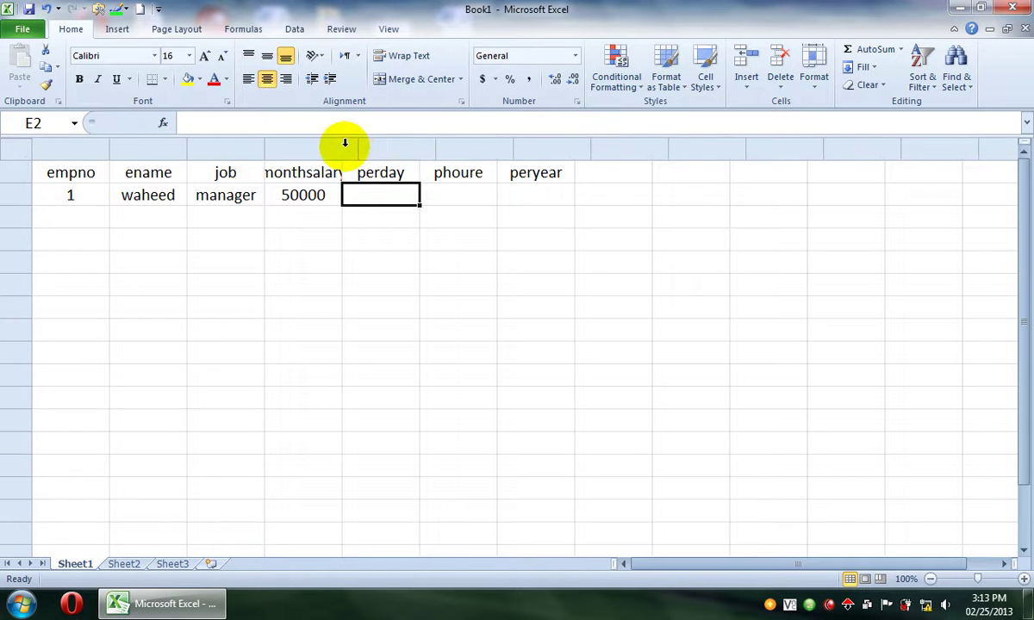
Enter the formula =D2/30 in E2 to calculate the per-day salary.
type("=")
key("Left")
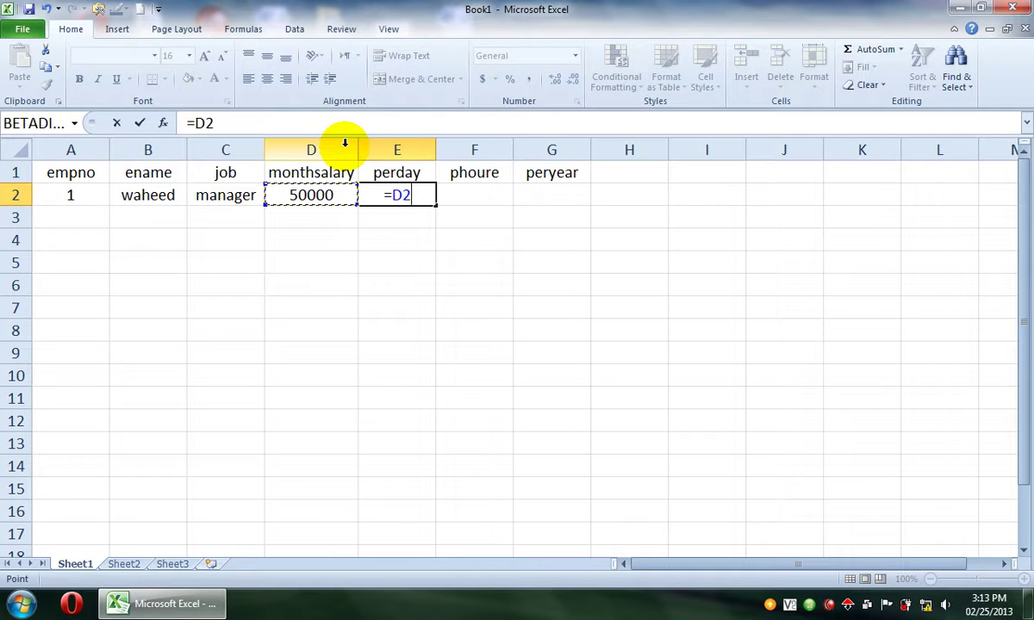
type("/30")
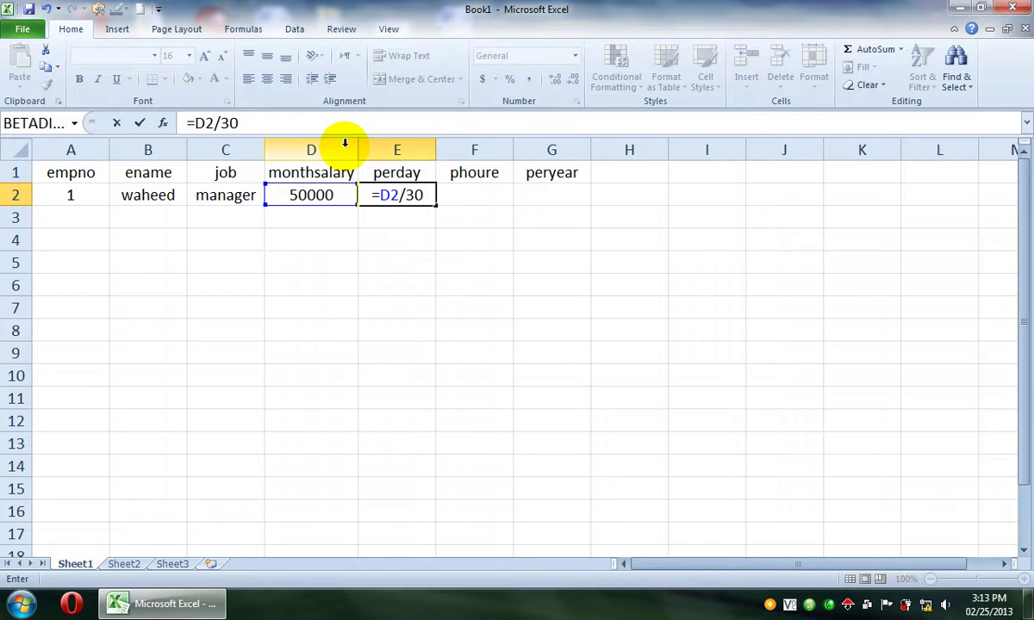
key("BackSpace")
key("BackSpace")
type("20")
key("BackSpace")
key("BackSpace")
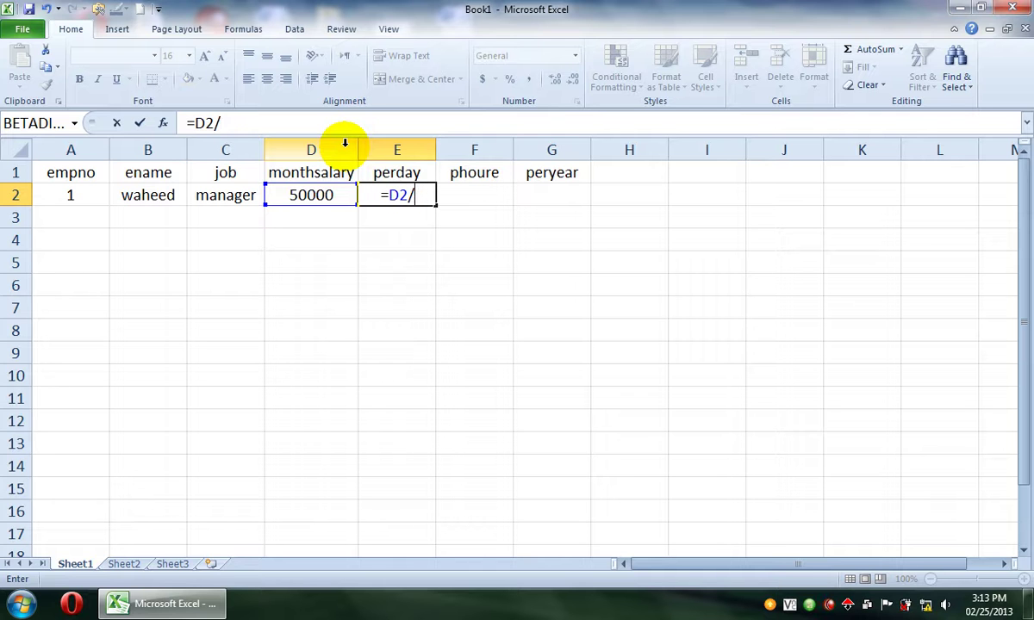
type("30")
key("Return")
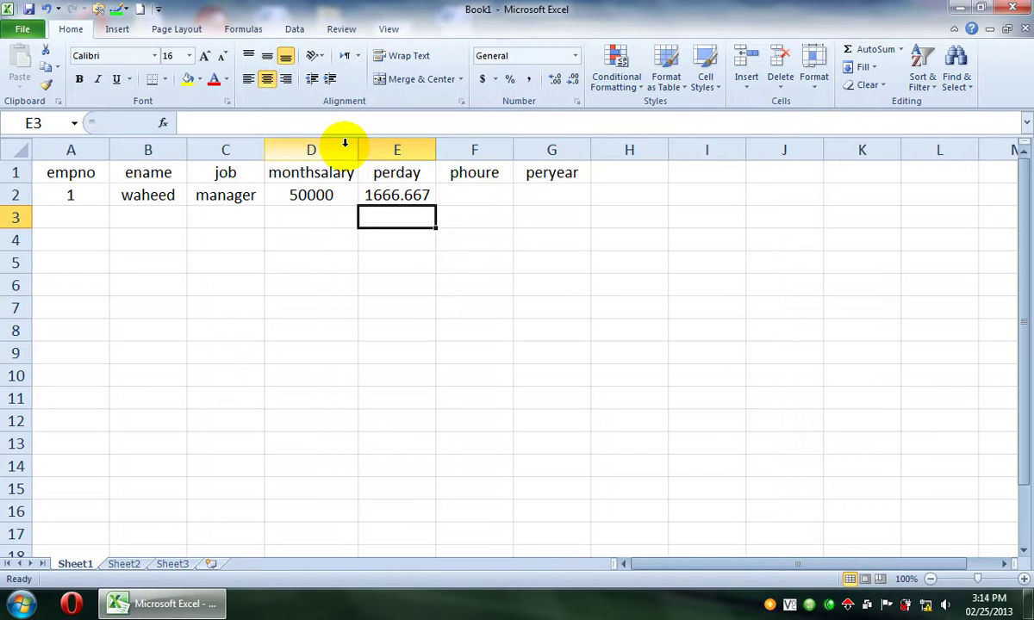
Enter the formula =E2/8 in F2 to calculate the hourly salary.
key("Up")
key("Right")
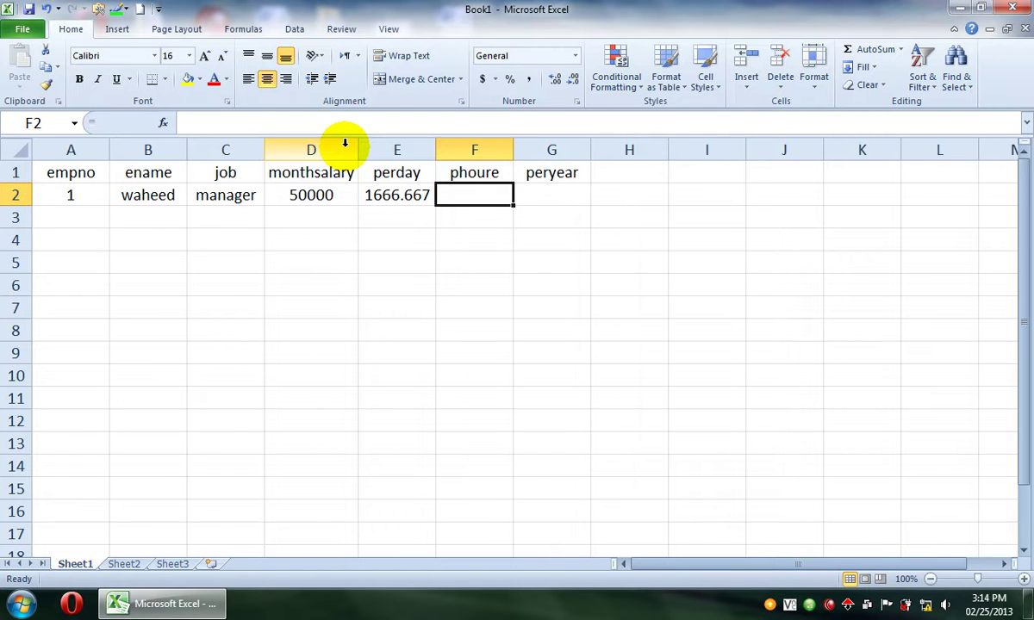
type("=")
key("Left")
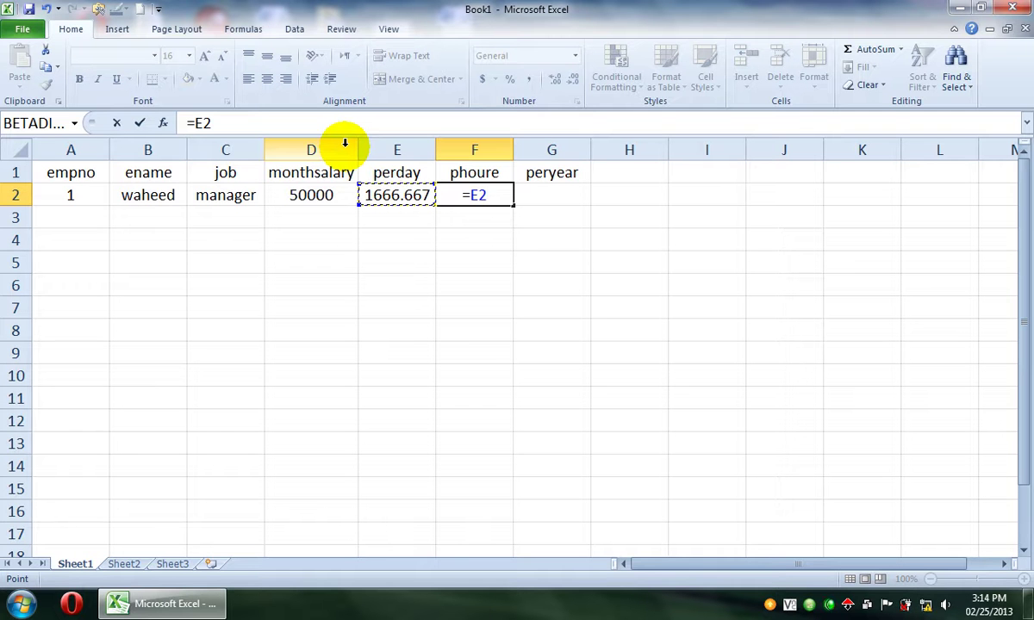
type("/8")
key("Return")
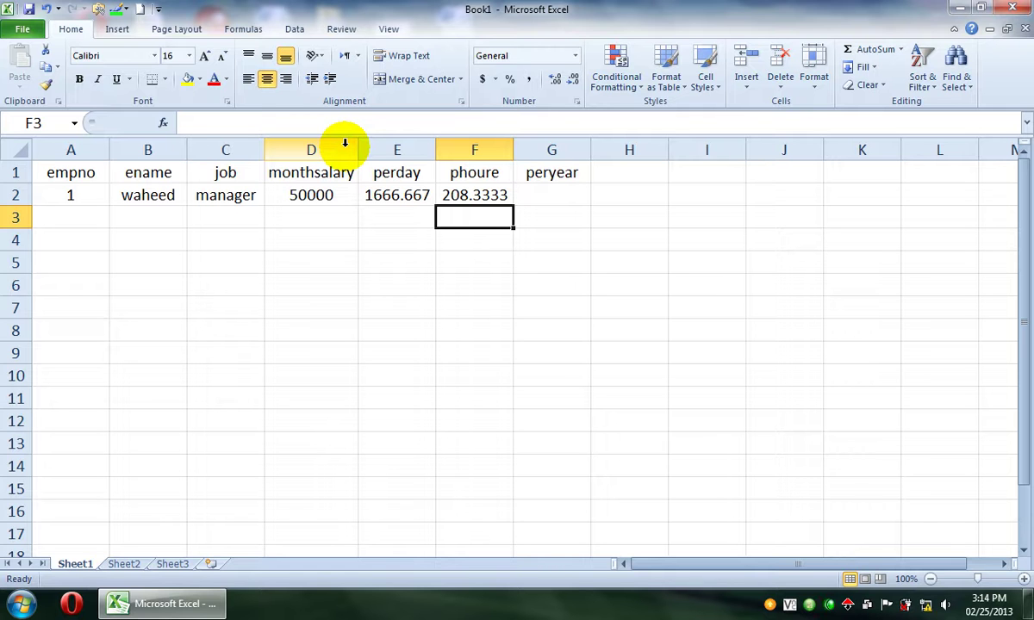
Enter the formula =D2*12 in G2 to calculate the yearly salary.
key("Up")
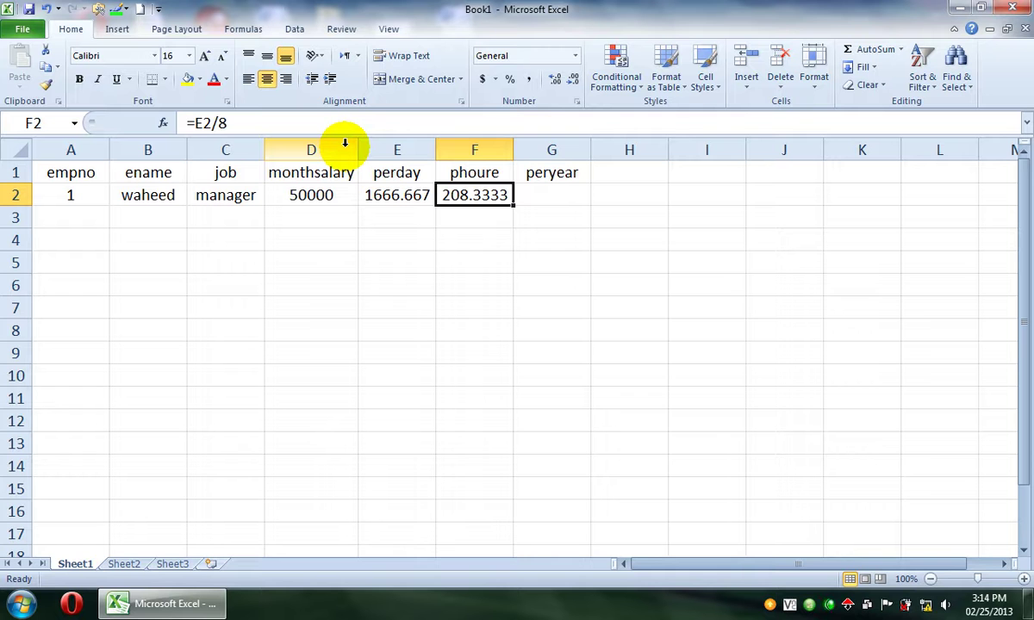
key("Right")
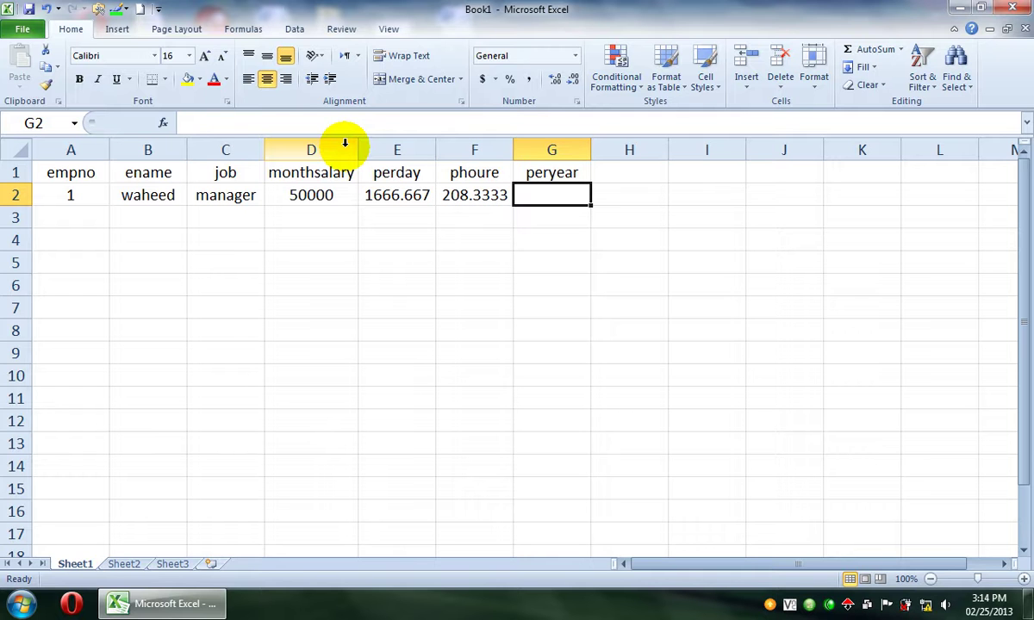
type("=")
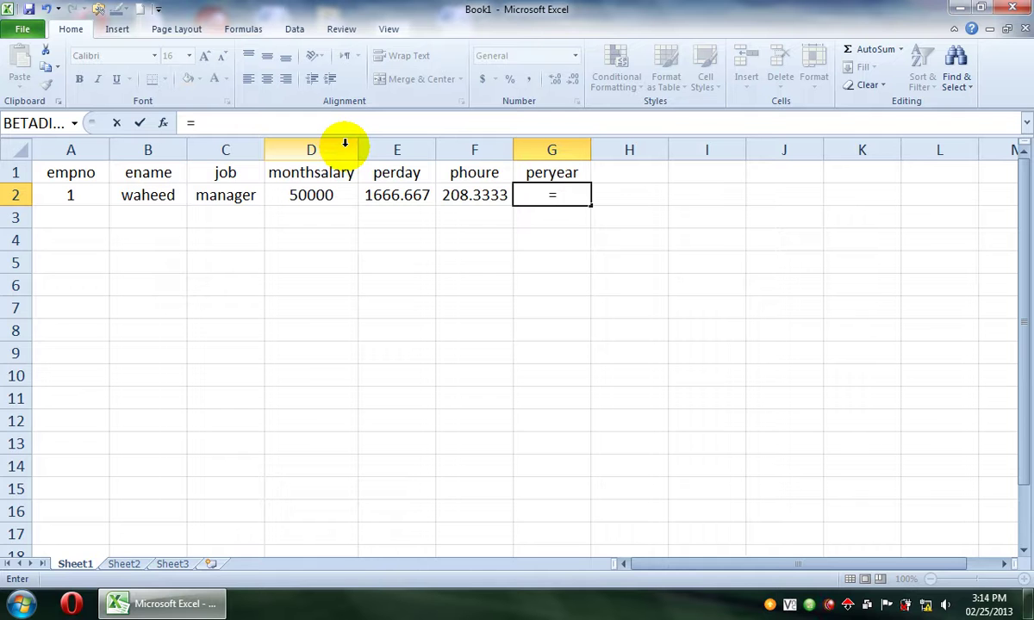
key("Left")
key("Left")
key("Left")
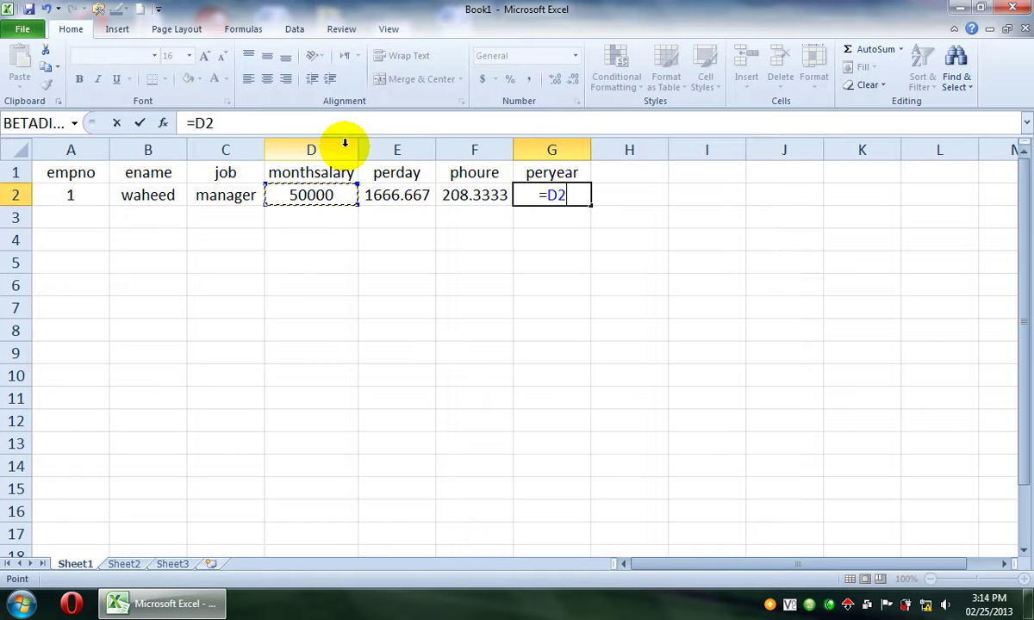
type("*")
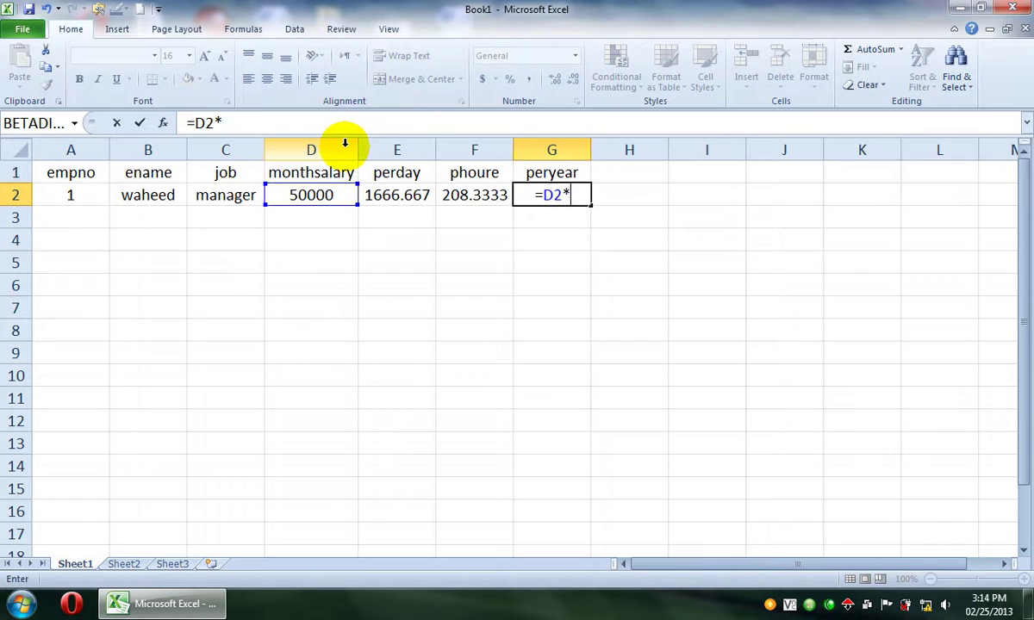
type("12")
key("Return")
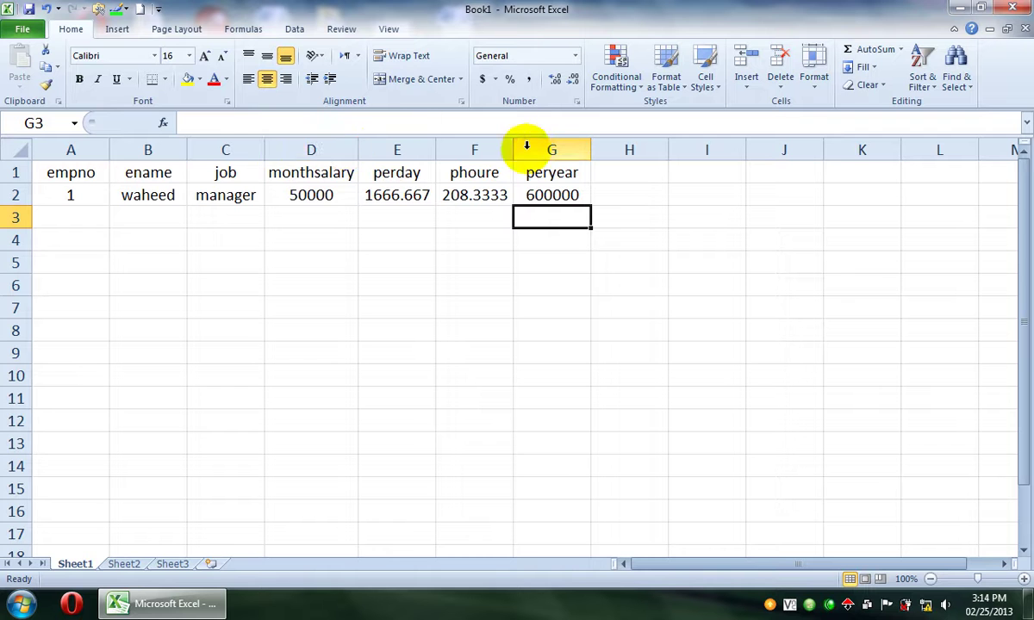
double_click(549, 196)
left_click_drag(549, 195, 565, 411)
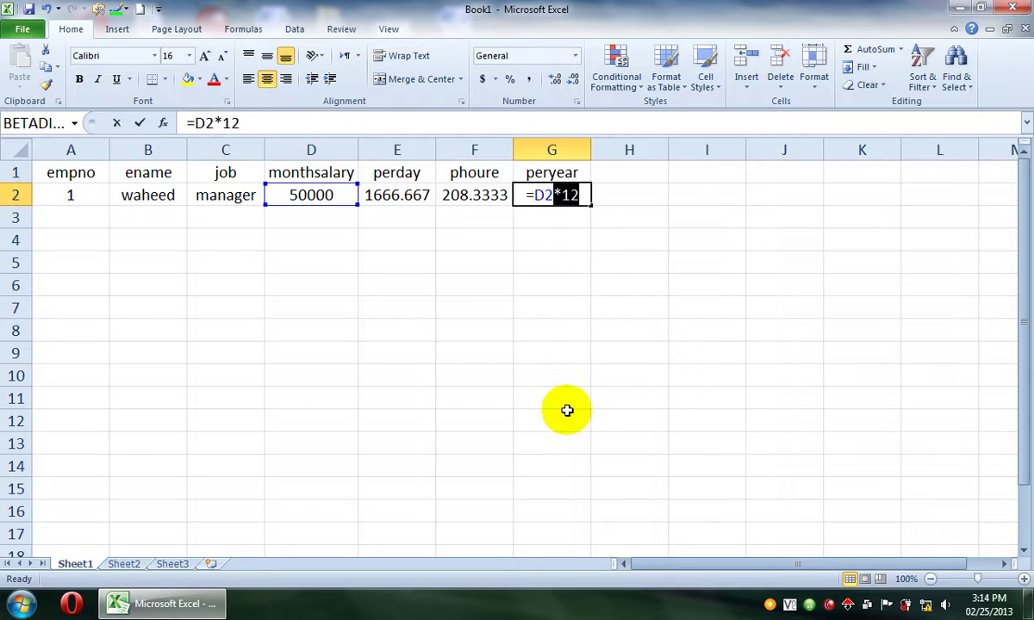
left_click(566, 331)
Fill the yearly salary formula in G2 down through G12.
left_click(538, 196)
left_click_drag(538, 195, 546, 413)
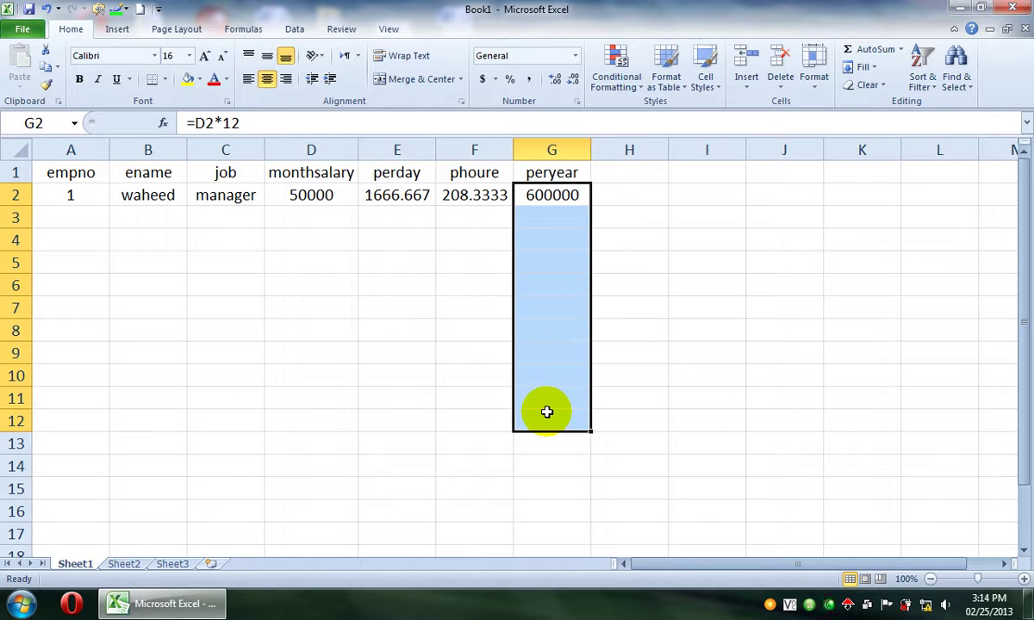
key("ctrl+d")
Fill the hourly salary formula in F2 down through F9.
key("Left")
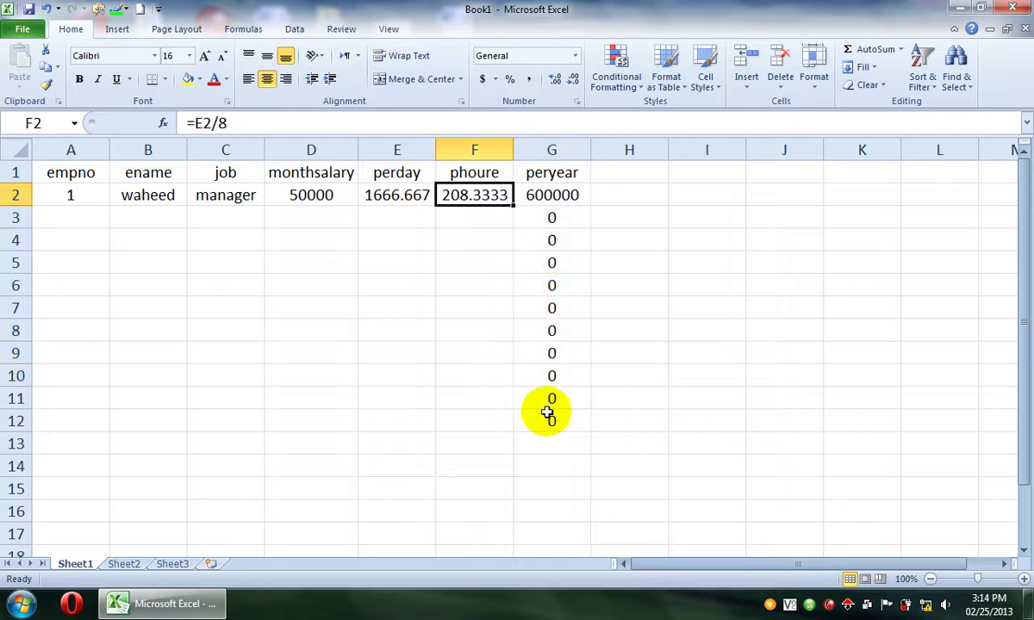
key("shift+Down")
key("shift+Down")
key("shift+Down")
key("shift+Down")
key("shift+Down")
key("shift+Down")
key("shift+Down")
key("ctrl+d")
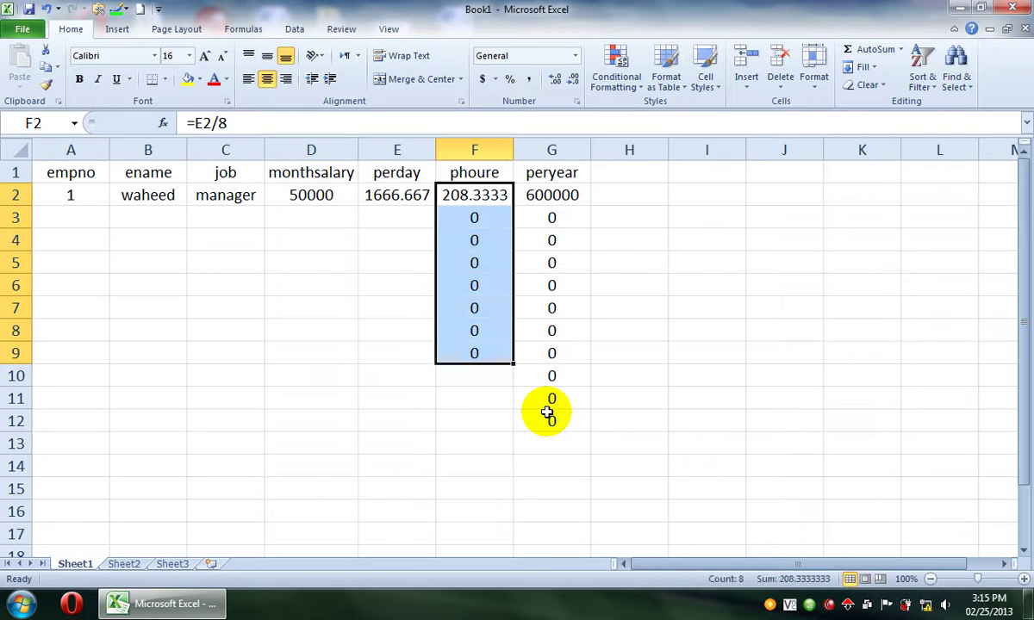
Fill the per-day salary formula in E2 down through E8.
key("Left")
key("shift+Down")
key("shift+Down")
key("shift+Down")
key("shift+Down")
key("shift+Down")
key("shift+Down")
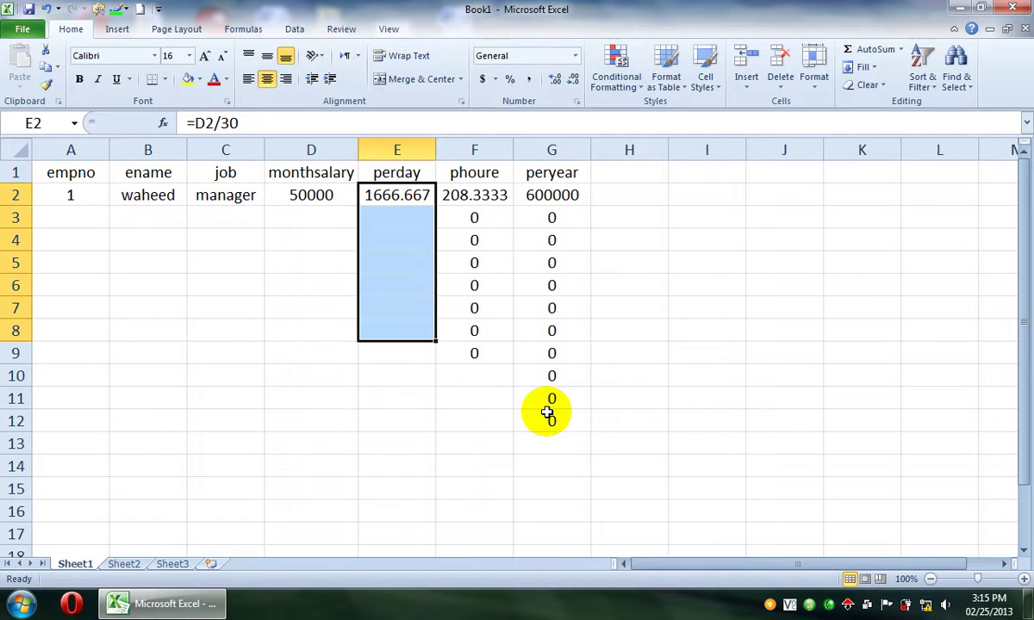
key("ctrl+d")
Add the second employee's record in row 3: empno 2, the employee's name, job cook and monthly salary 5000.
key("Left")
key("Left")
key("Left")
key("Down")
key("Left")
type("2")
key("Tab")
type("haoron")
key("Tab")
type("cook")
key("Tab")
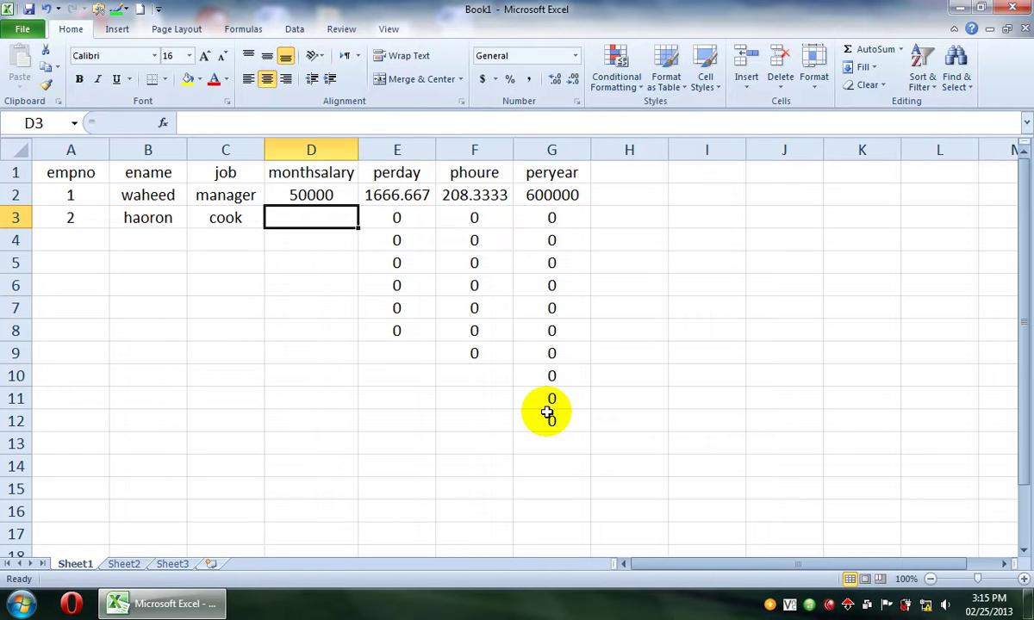
type("5000")
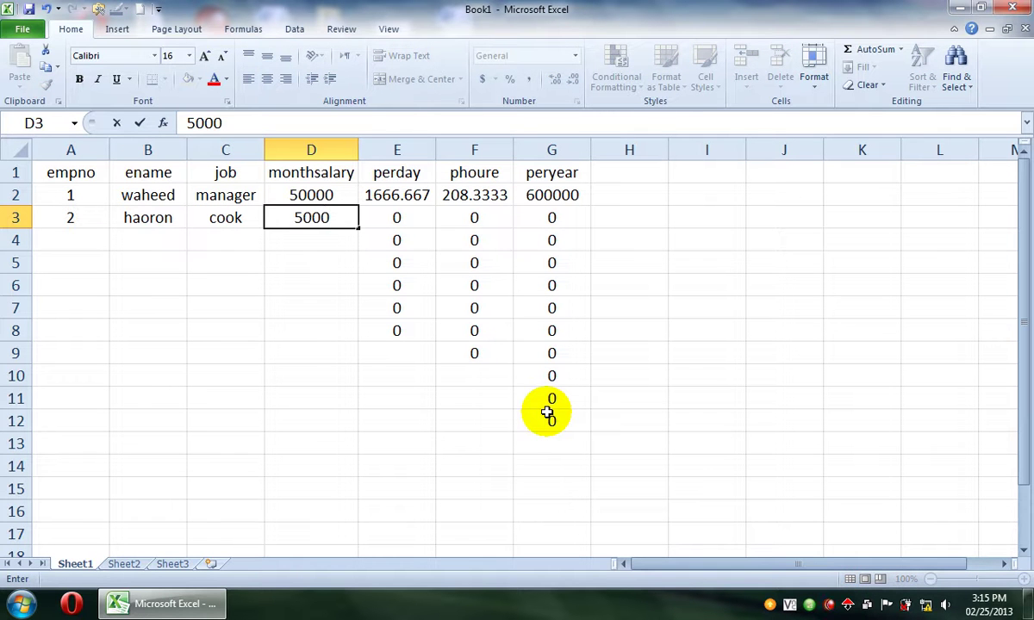
key("Tab")
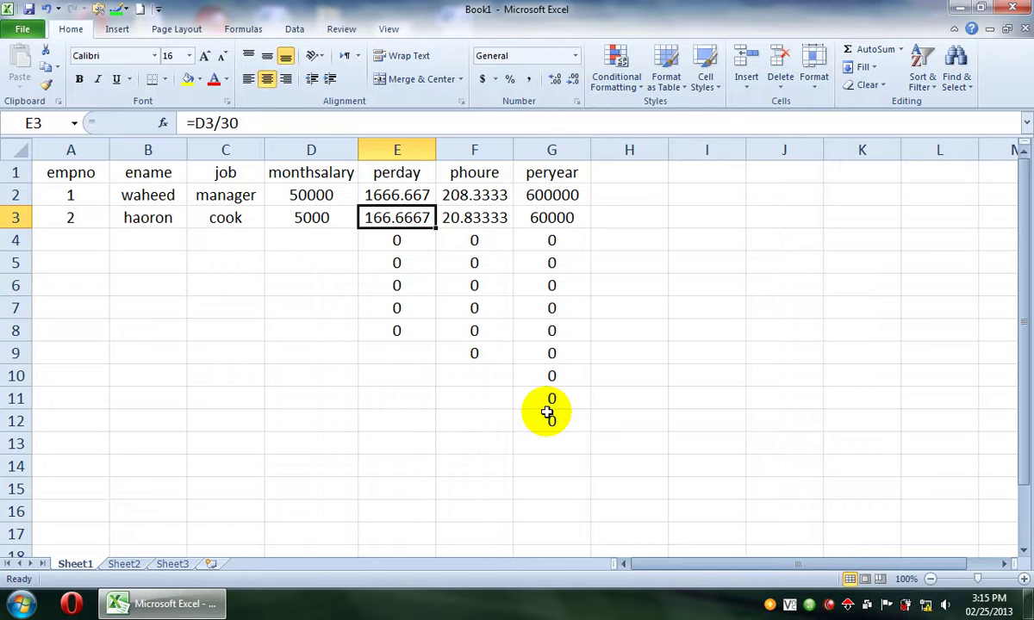
key("Up")
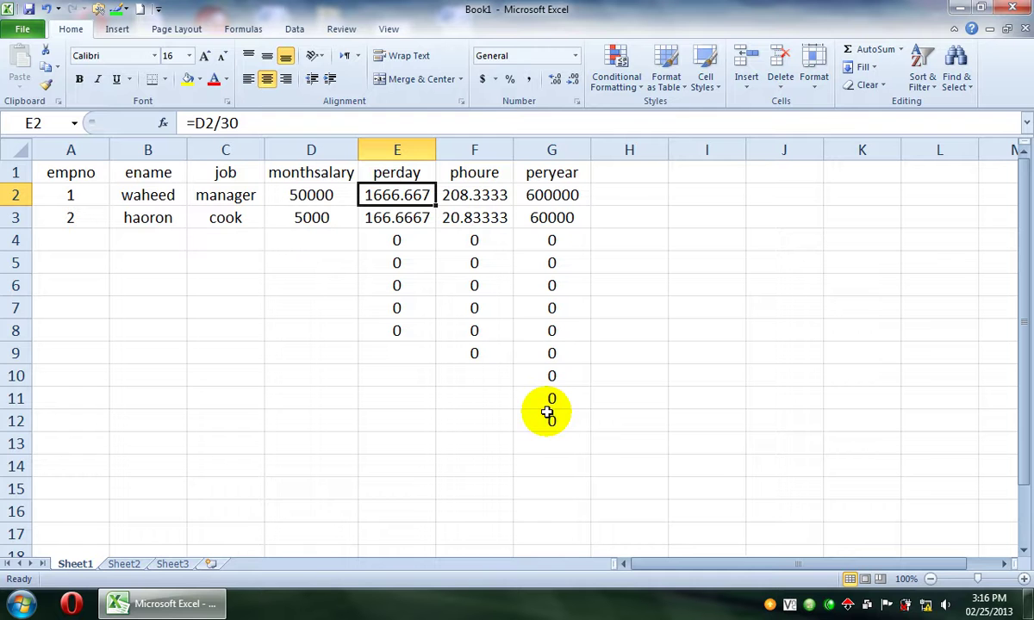
left_click_drag(396, 263, 422, 330)
double_click(385, 200)
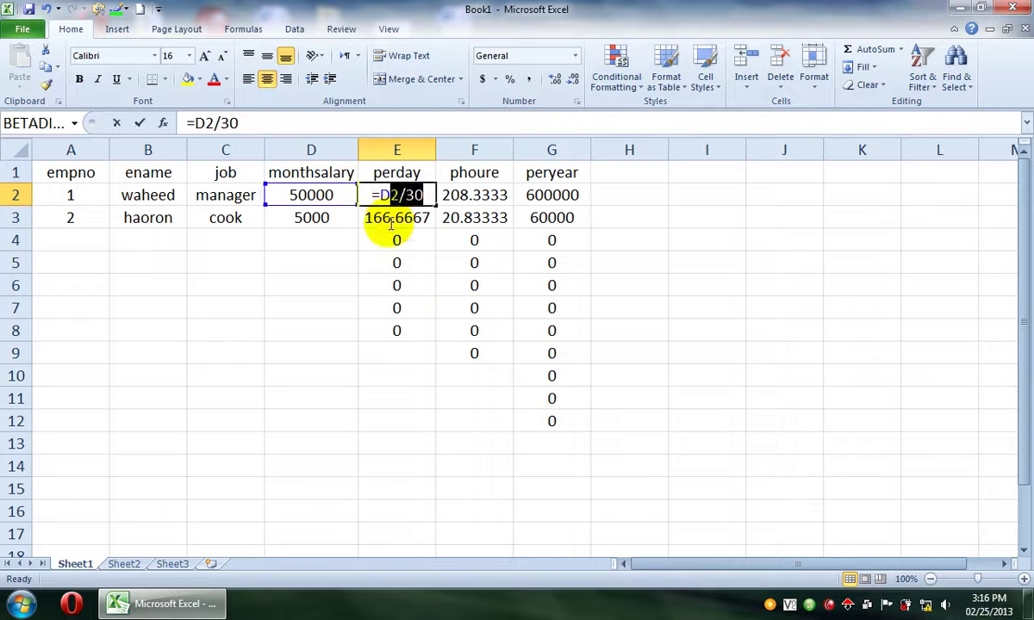
left_click(405, 261)
Display the per-day salary cells E2:E9 as numbers without decimal places.
left_click(394, 195)
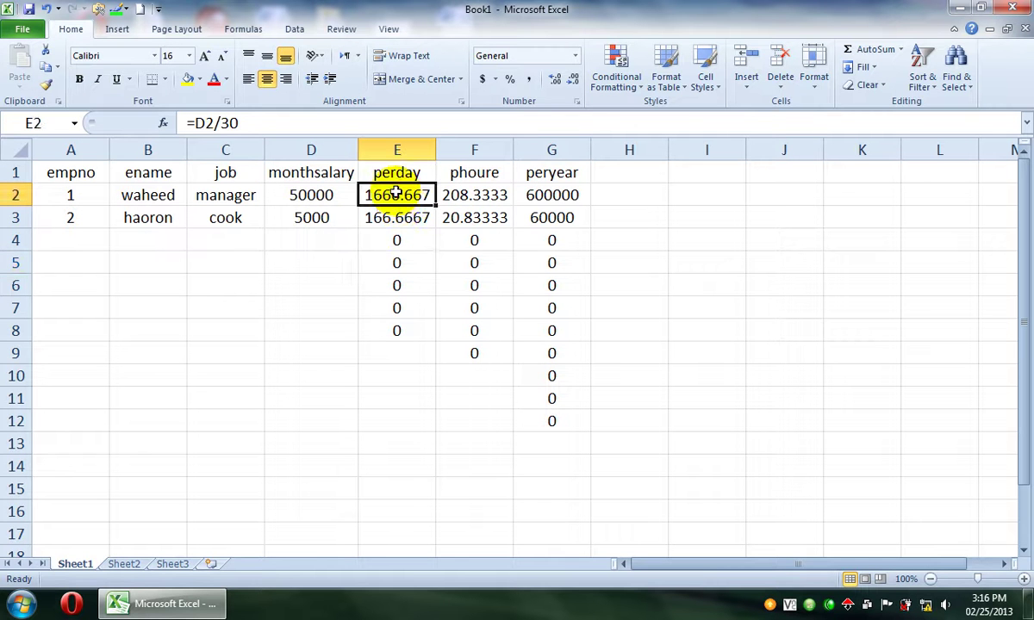
key("shift+Down")
key("shift+Down")
key("shift+Down")
key("shift+Down")
key("shift+Down")
key("shift+Down")
key("shift+Down")
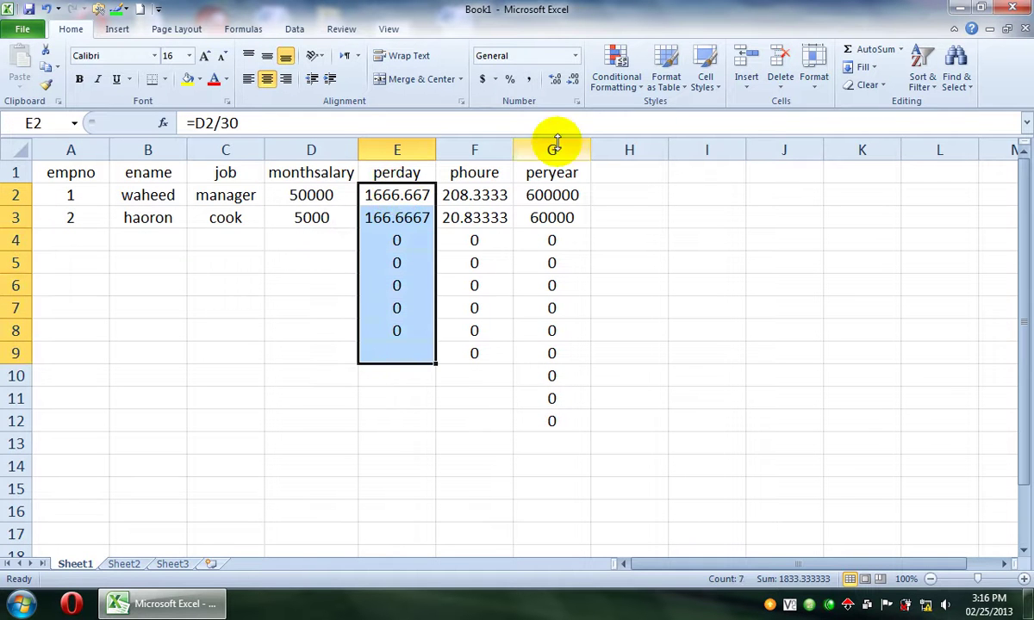
left_click(558, 86)
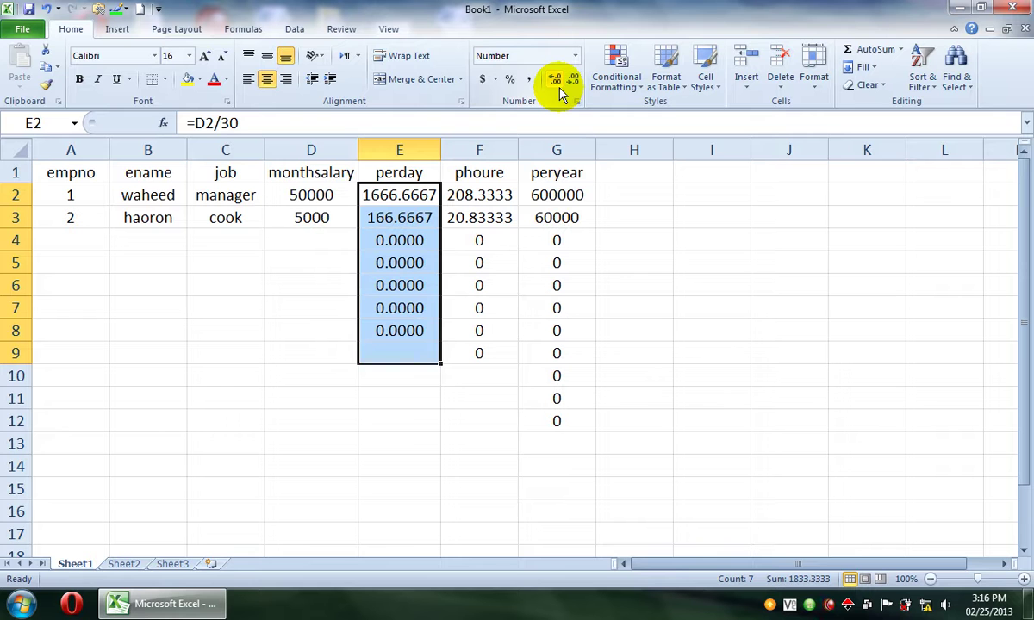
left_click(573, 84)
left_click(573, 85)
left_click(573, 84)
left_click(573, 85)
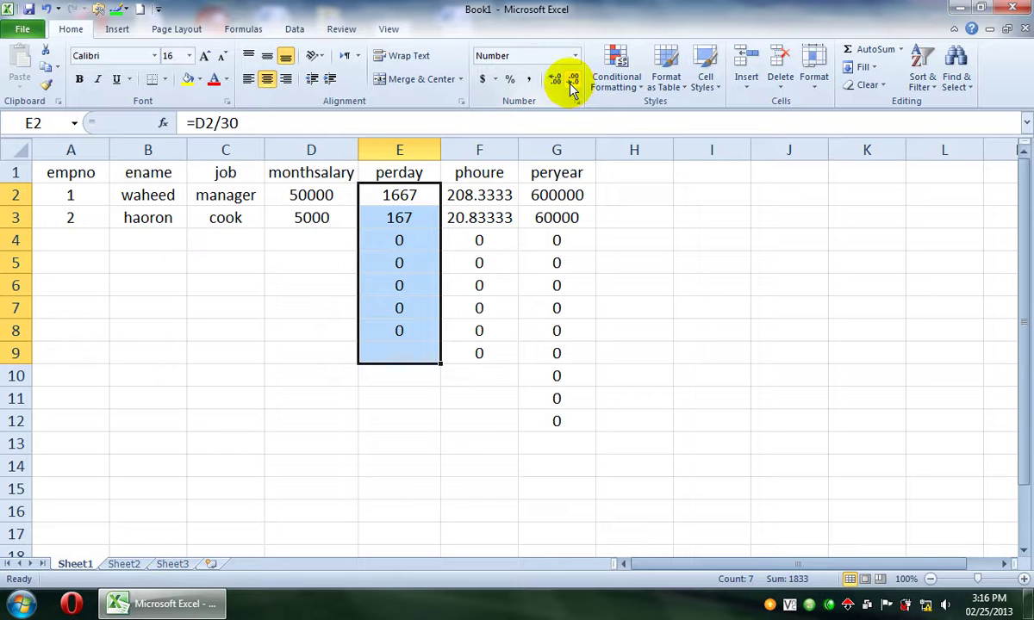
Increase the decimal places of the per-day salary cells E2:E9 to three.
left_click(557, 80)
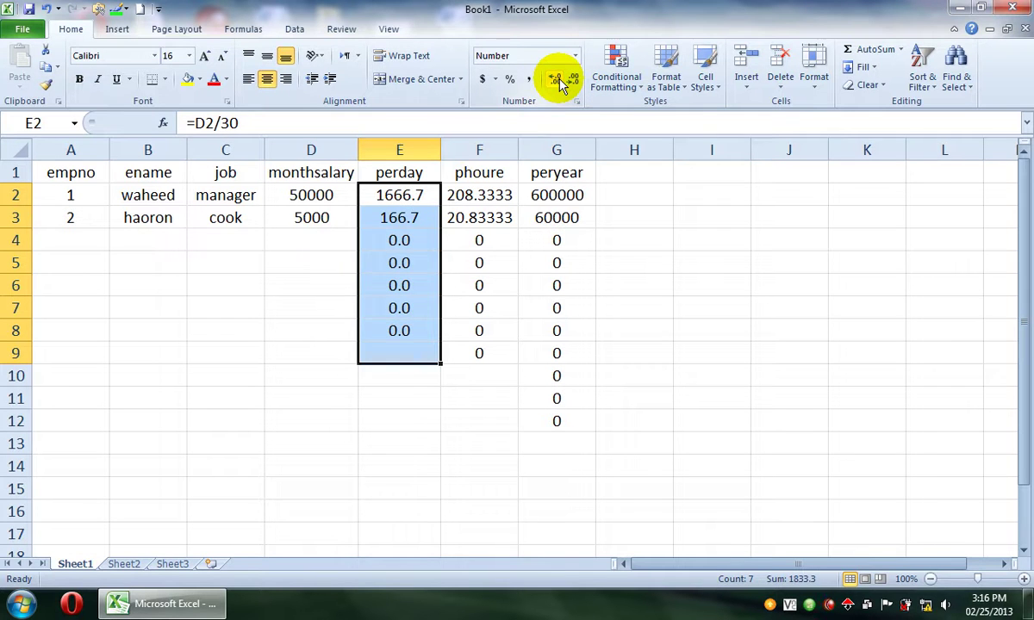
left_click(557, 80)
left_click(557, 80)
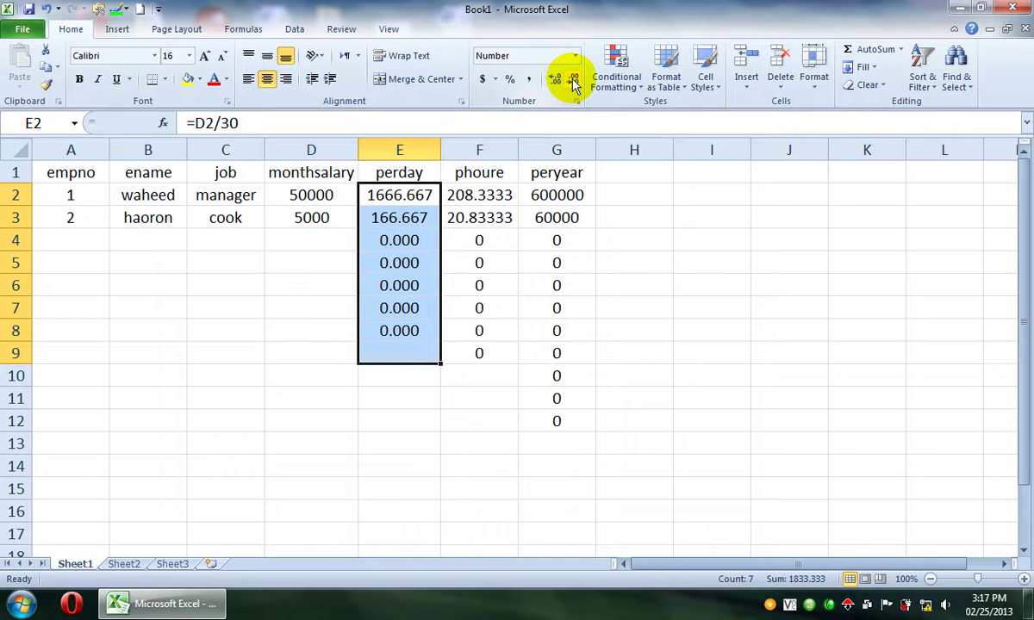
Reduce the per-day salary cells E2:E9 to zero decimal places.
left_click(574, 83)
left_click(574, 83)
left_click(574, 83)
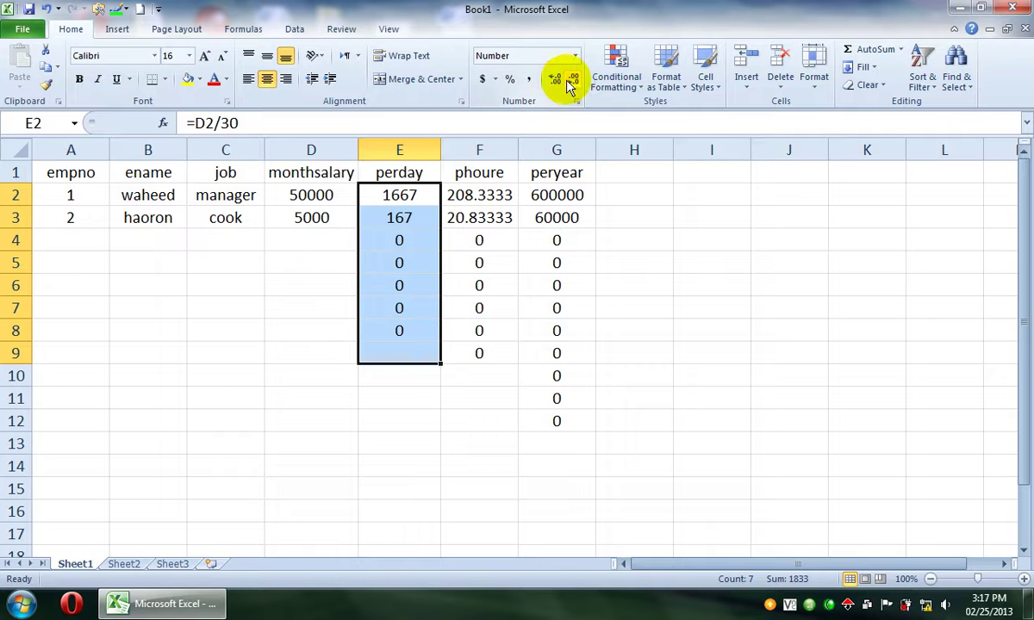
Set the per-day salary cells E2:E9 to show three decimal places.
left_click(559, 83)
left_click(558, 85)
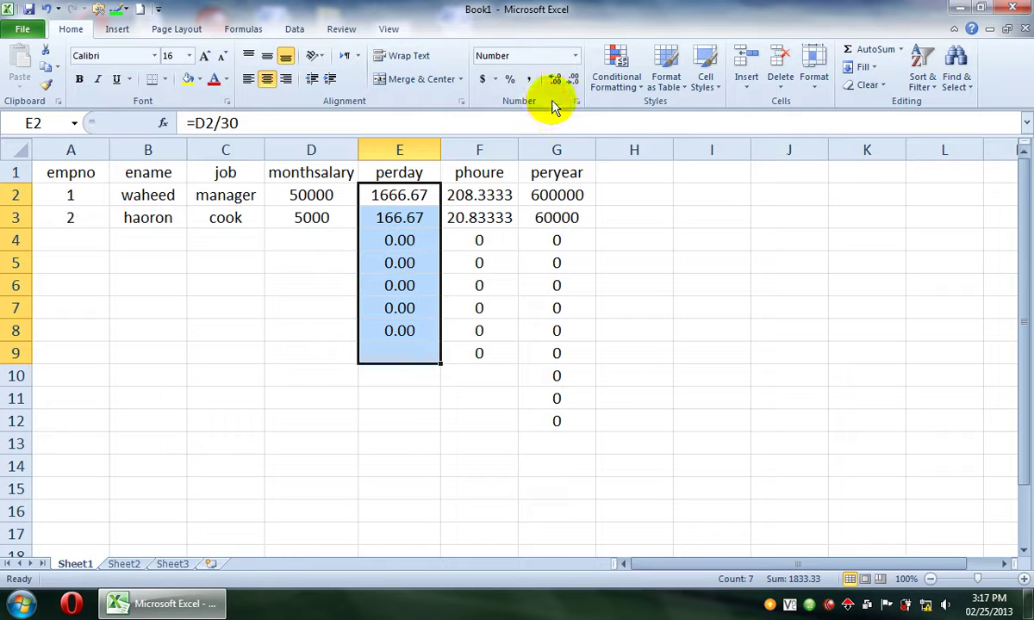
left_click(556, 83)
left_click(431, 222)
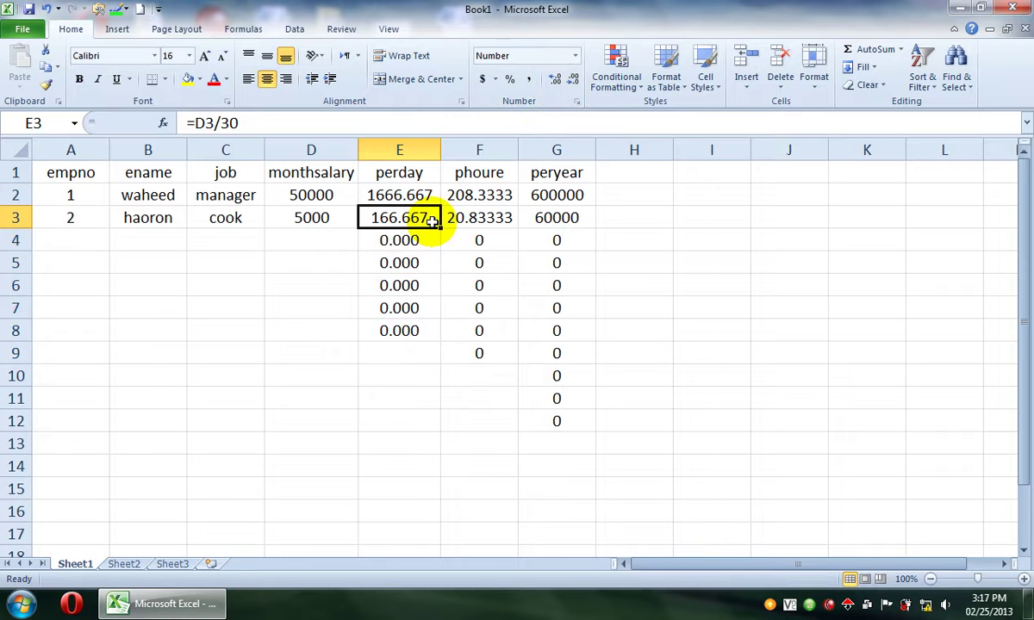
Clear the per-day salary formulas from E2 and E3.
left_click(404, 196)
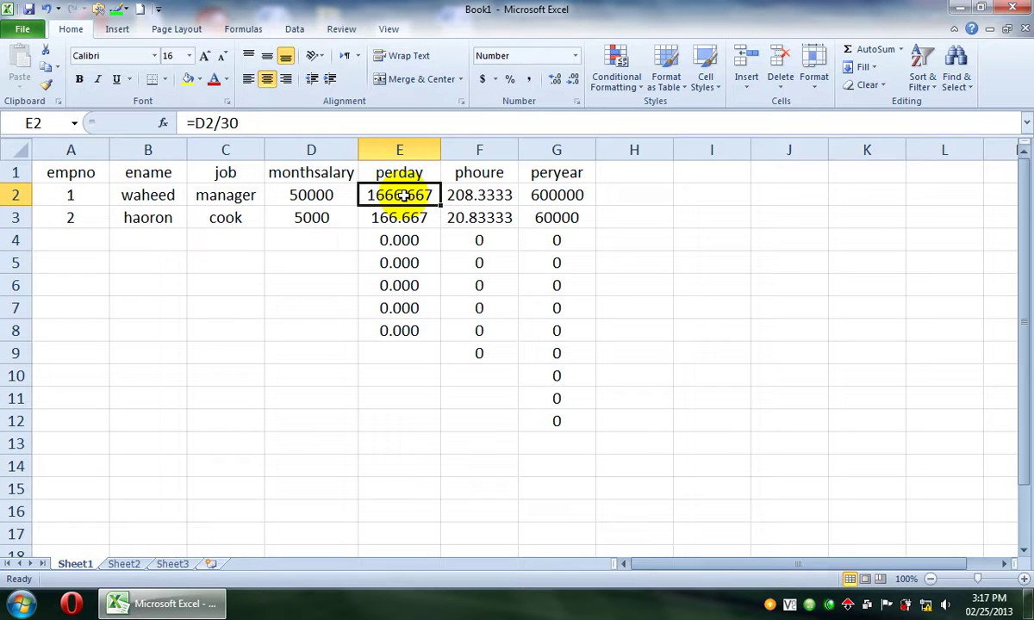
key("Delete")
key("Down")
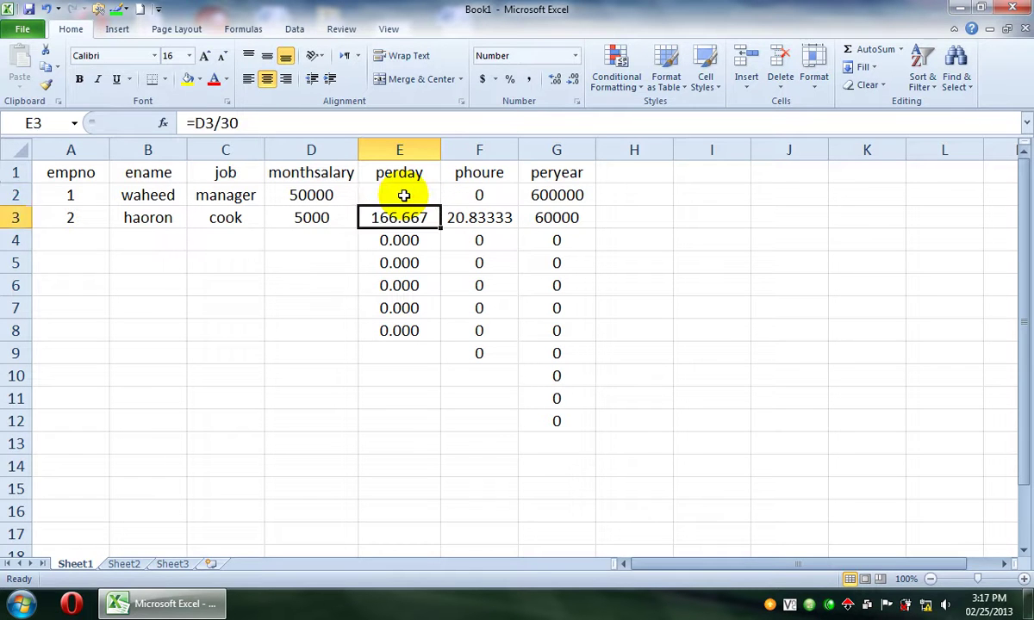
key("Delete")
Enter the formula =ROUND(D2/30,0) in E2 to round the per-day salary to a whole number.
left_click(403, 196)
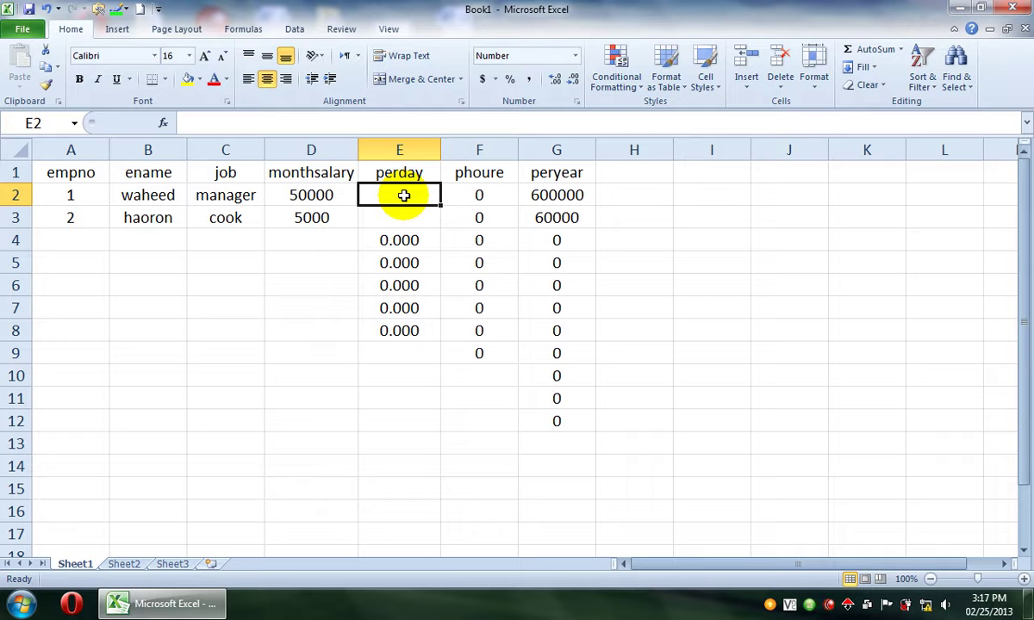
type("=round")
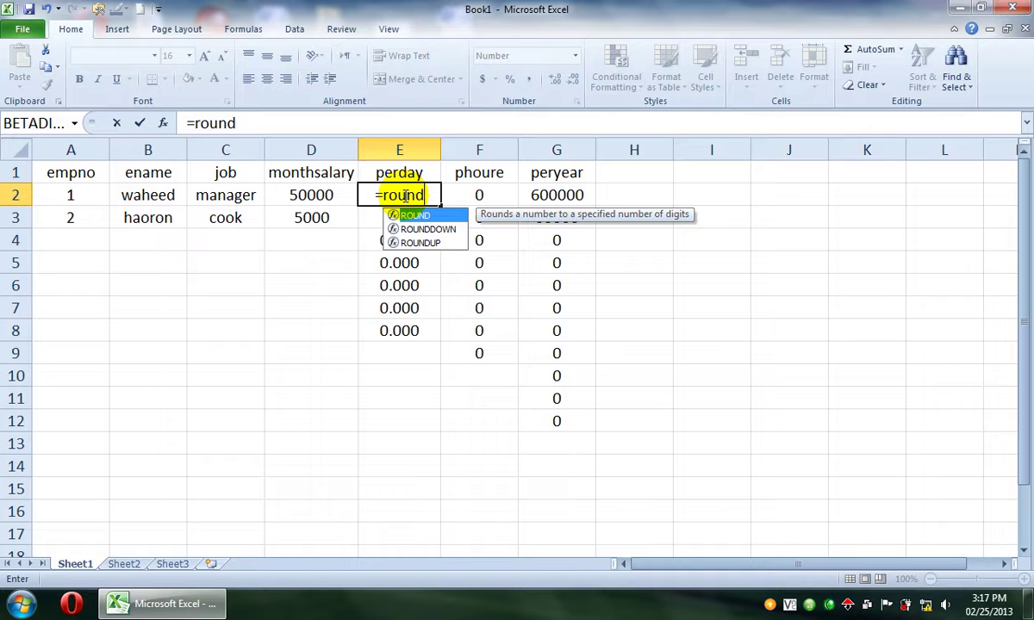
type("(")
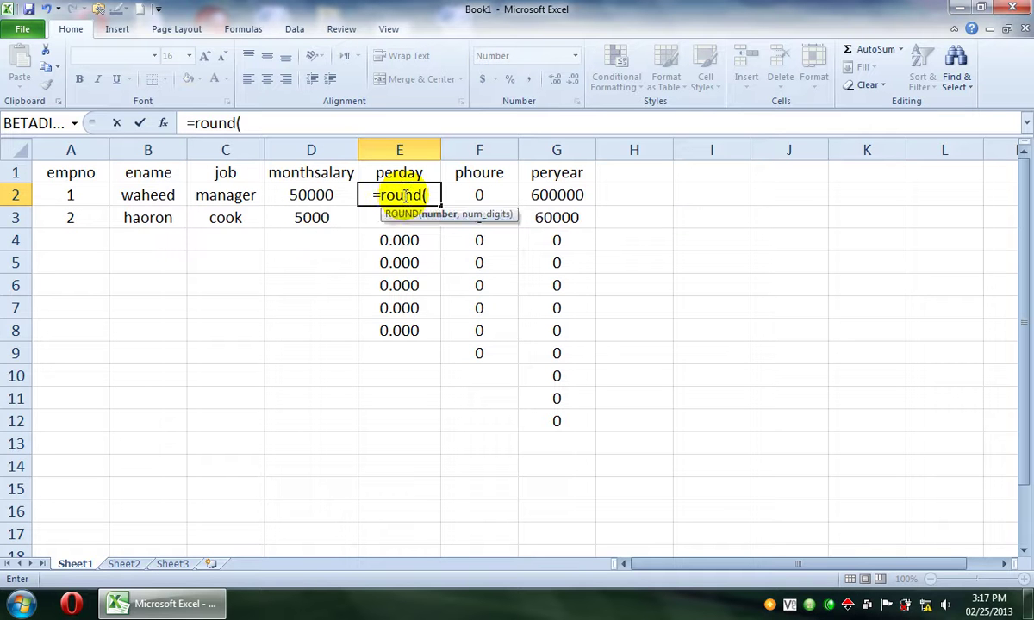
left_click(316, 190)
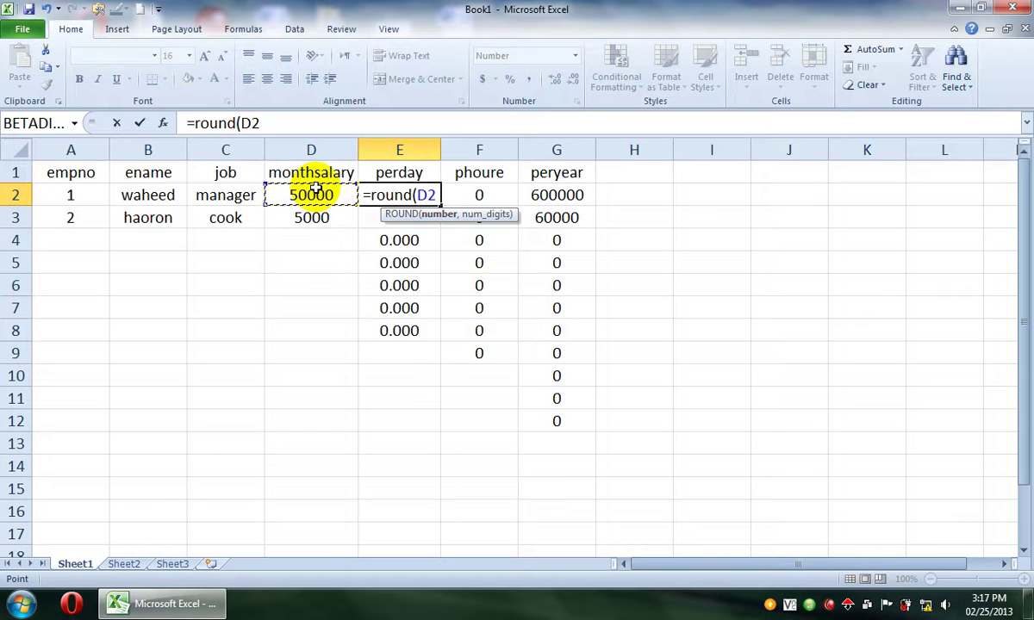
type("/30,")
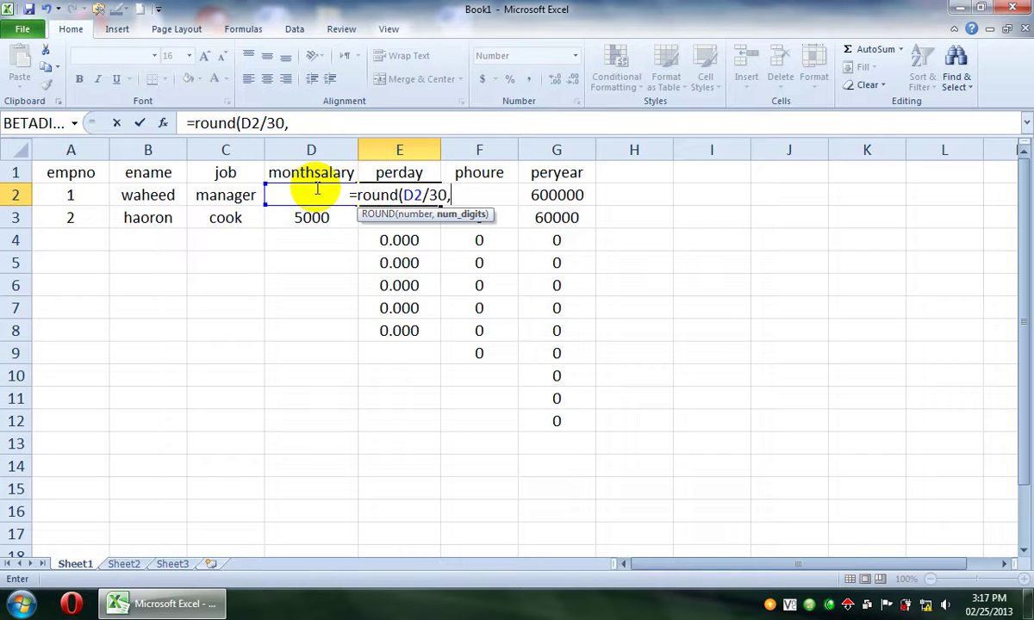
type("0")
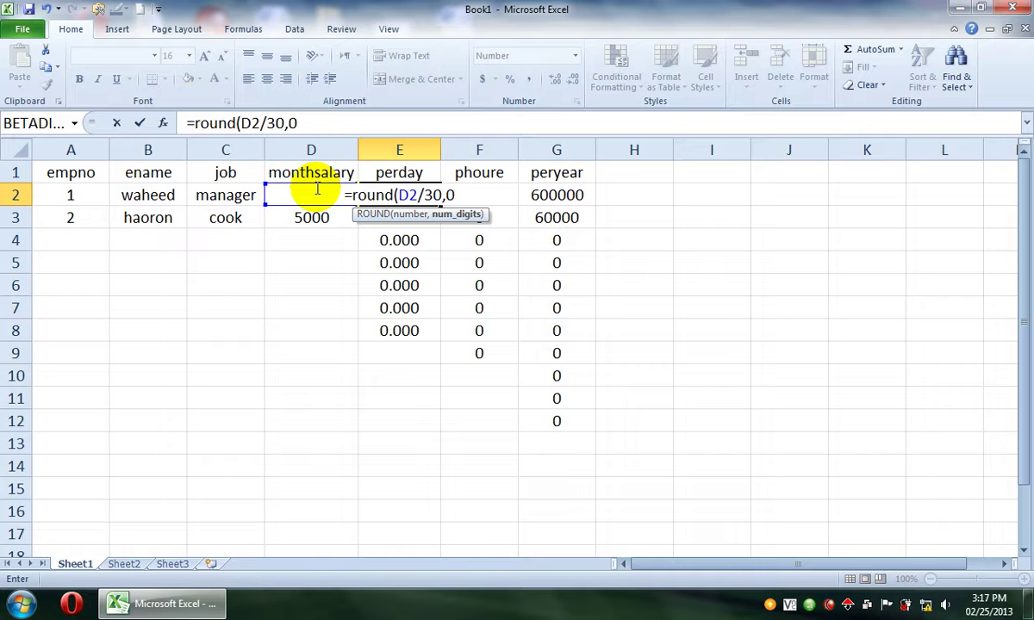
type(")")
key("Return")
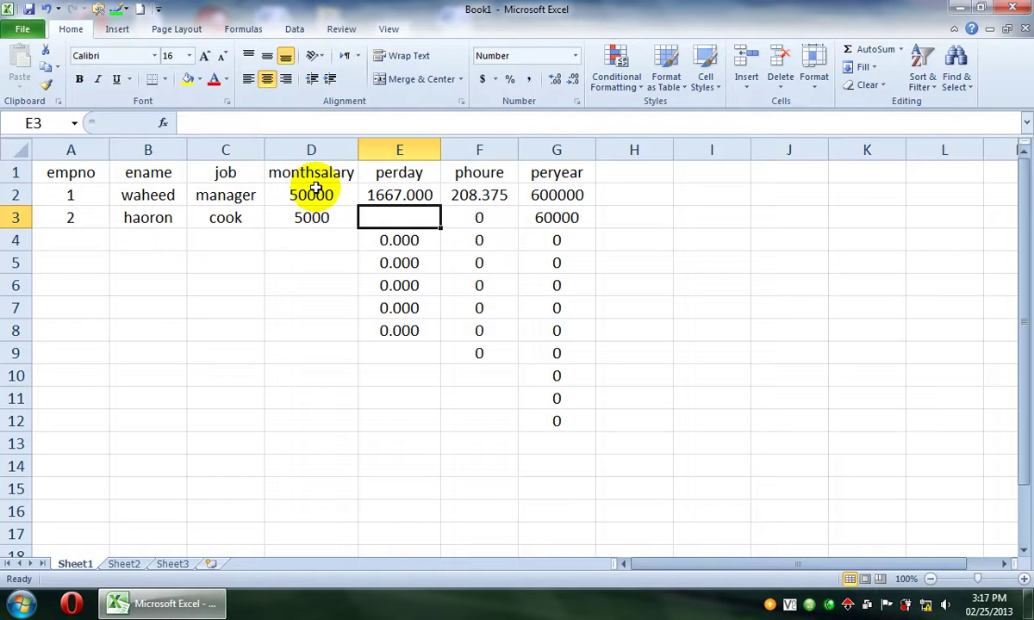
Replace the formula in E2 with =ROUND(D2/30,1) to round the per-day salary to one decimal.
key("Up")
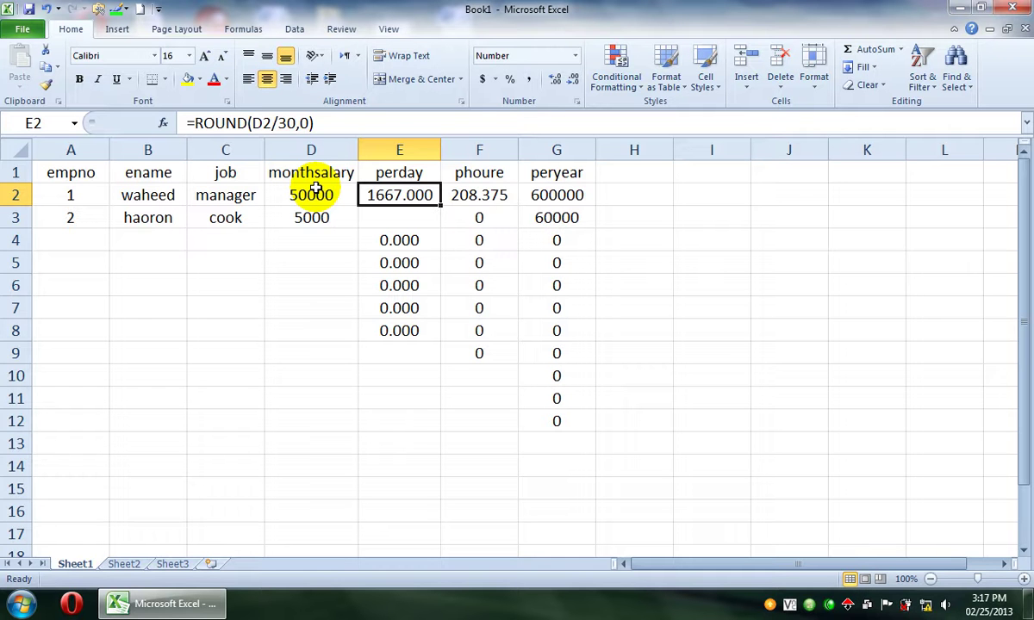
key("Delete")
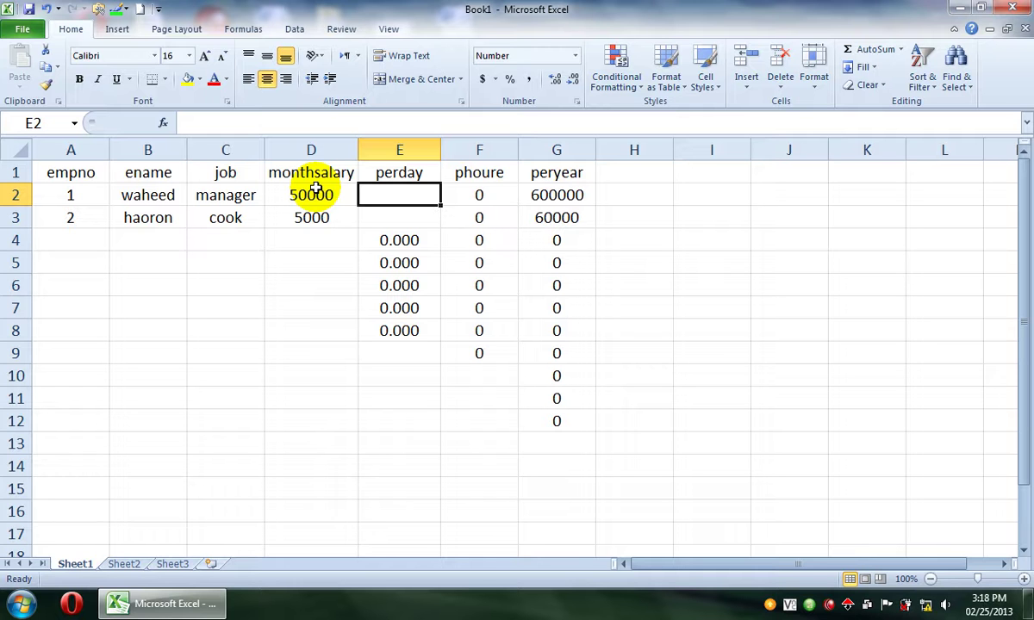
type("=round")
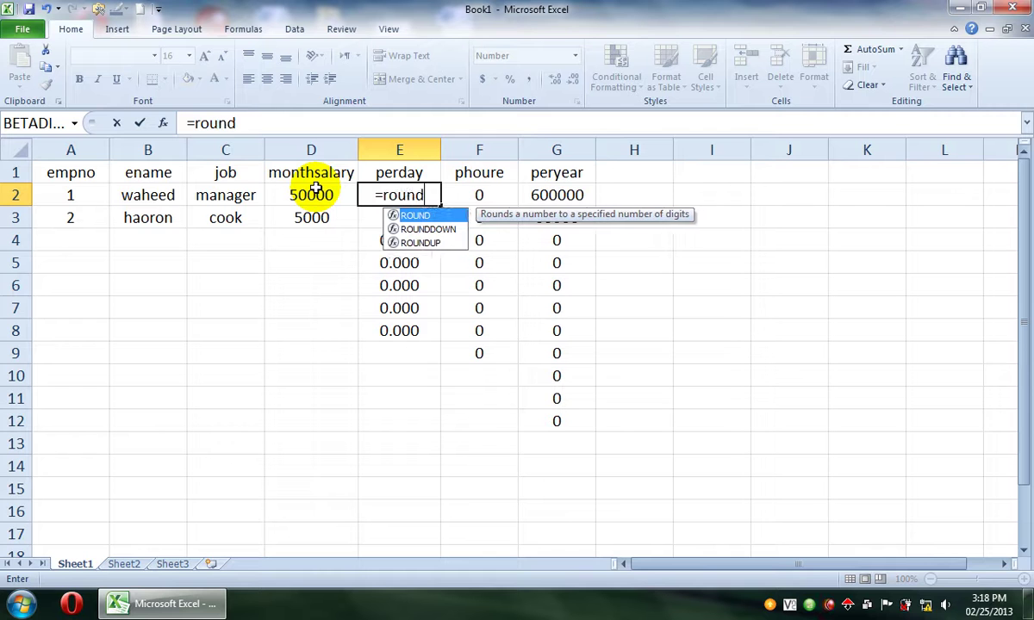
key("Tab")
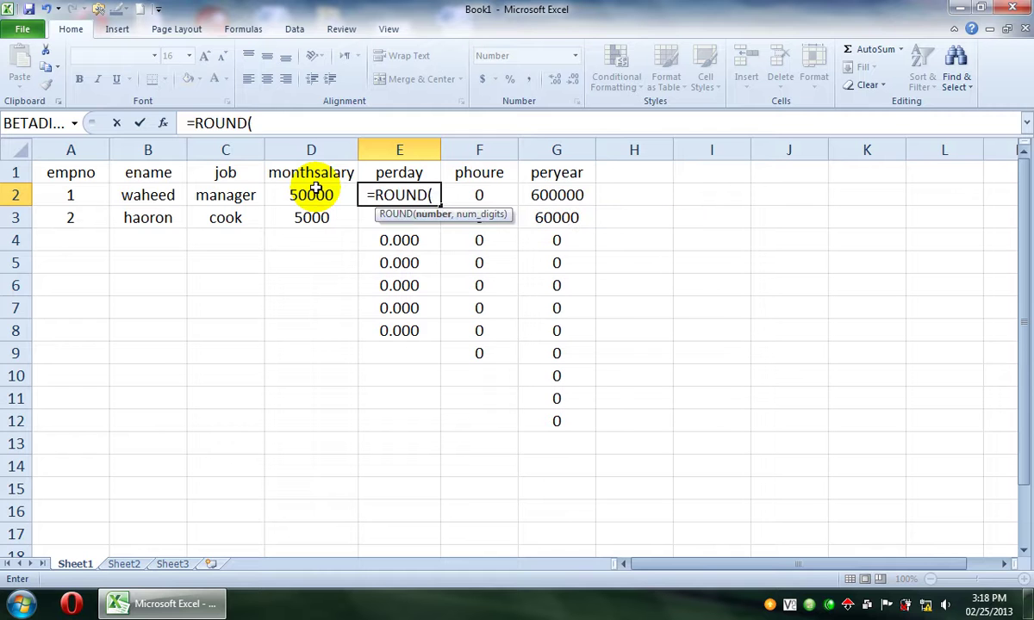
left_click(316, 193)
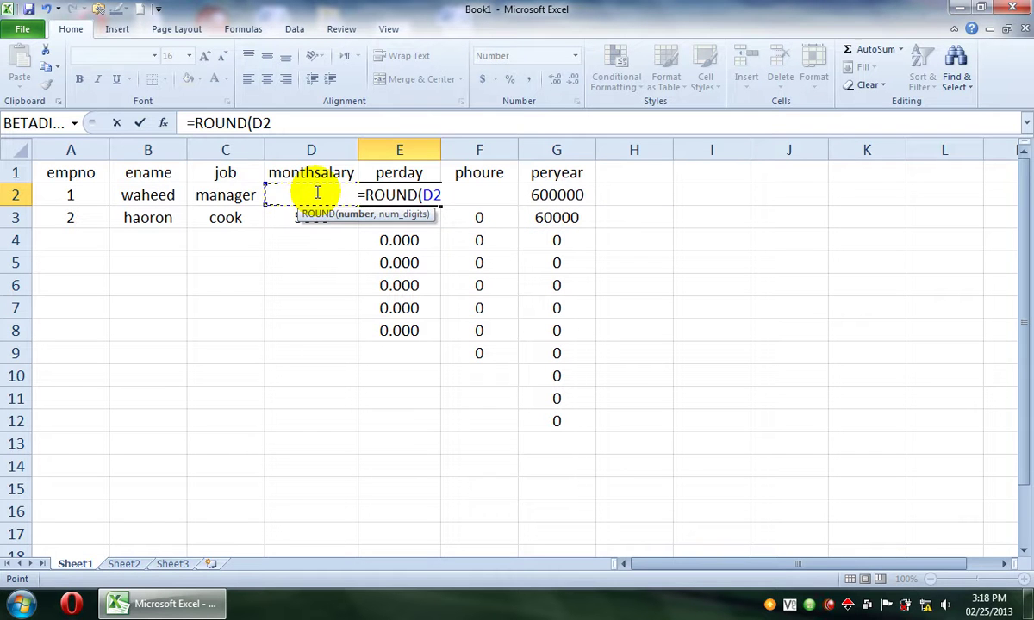
type("/")
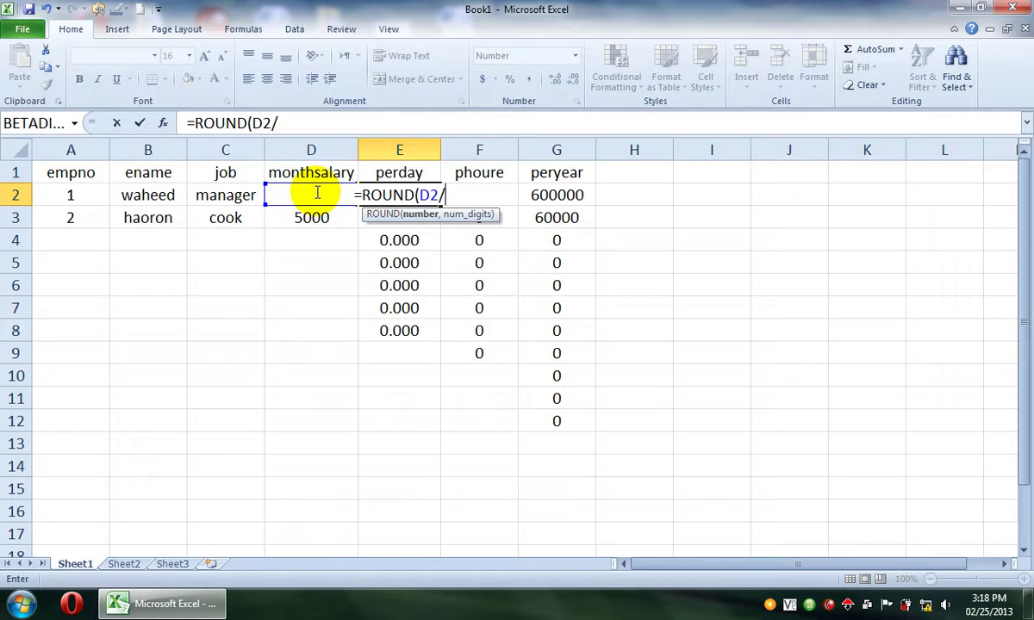
type("30,1")
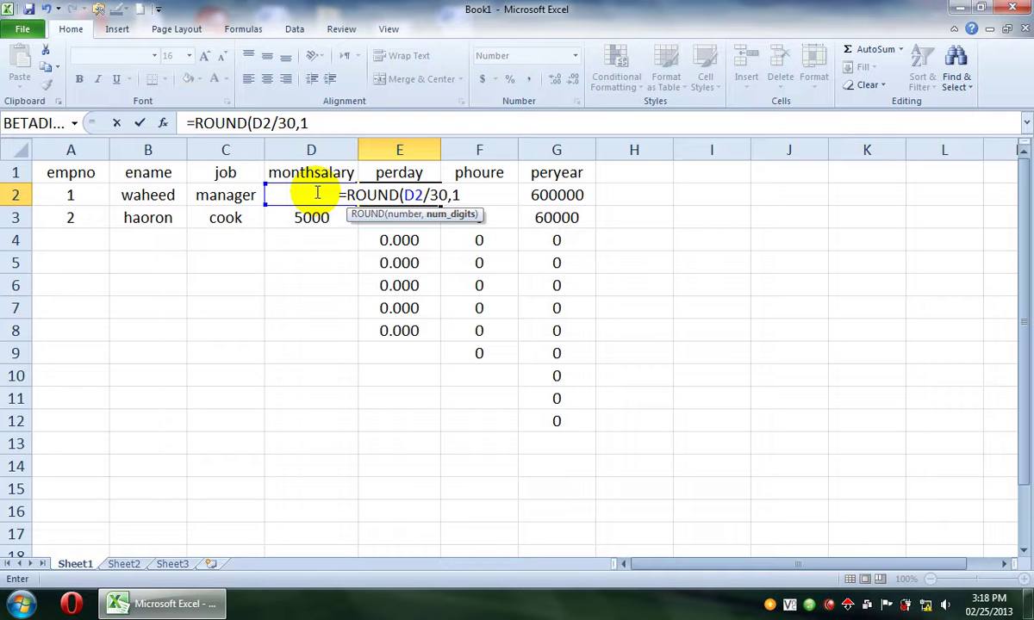
type(")")
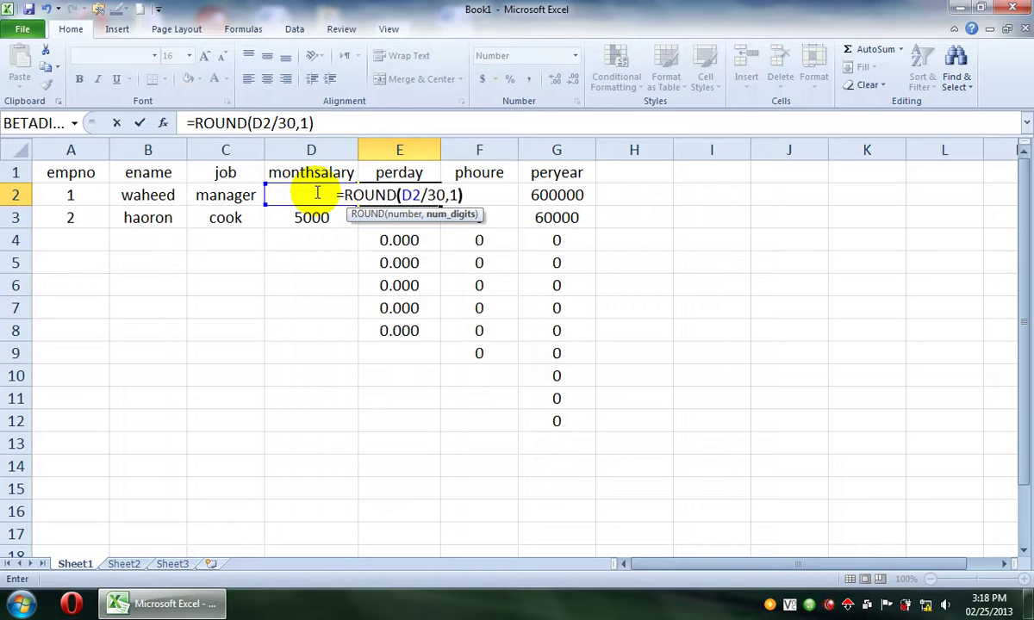
key("Return")
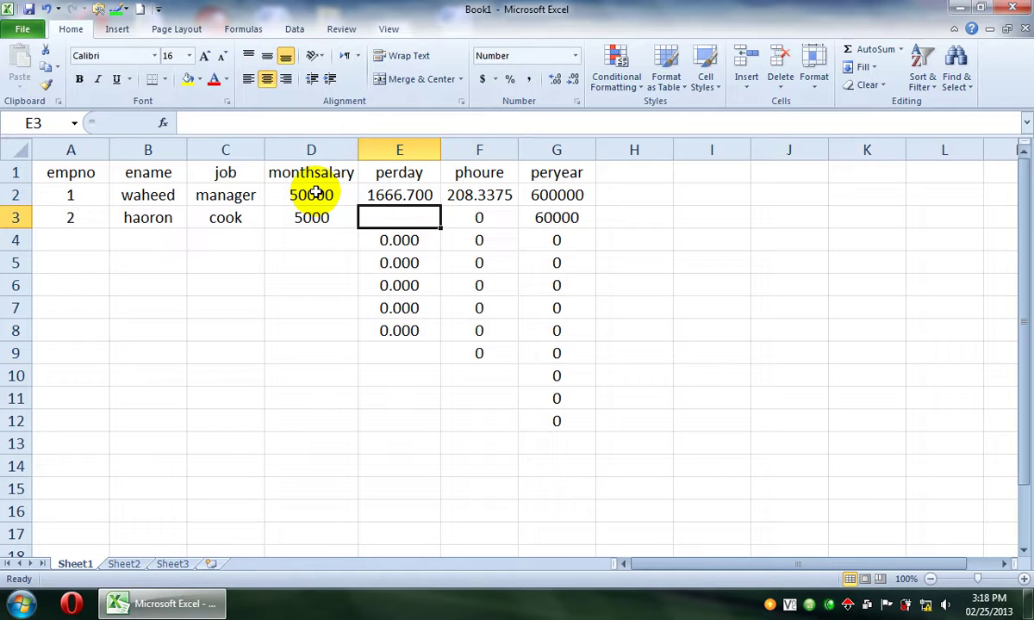
Change the number format of the per-day salary cells E2:E9 to General.
left_click_drag(420, 196, 411, 354)
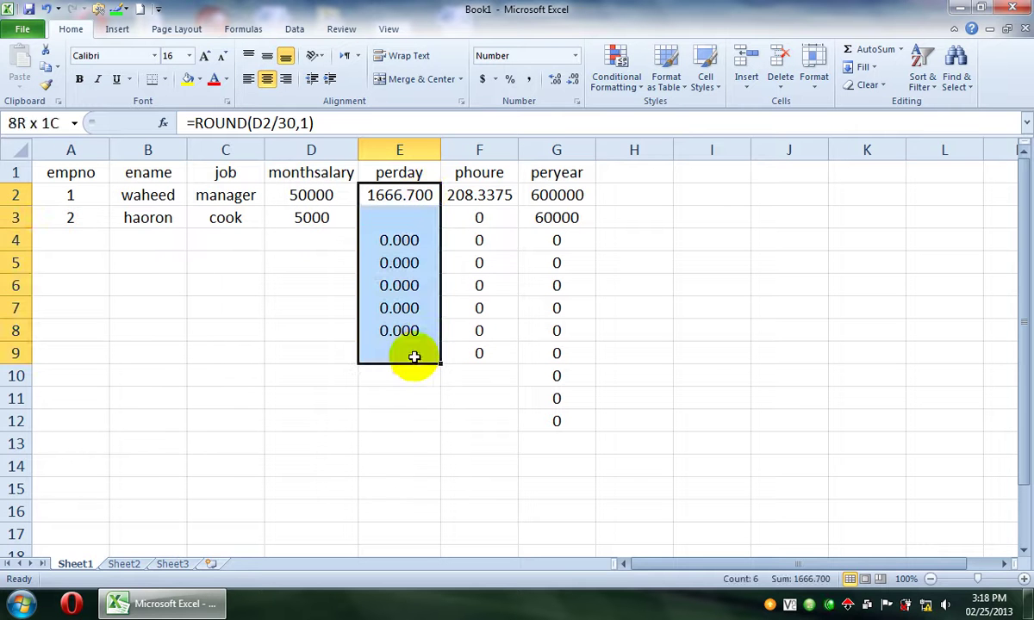
left_click(565, 55)
left_click(575, 56)
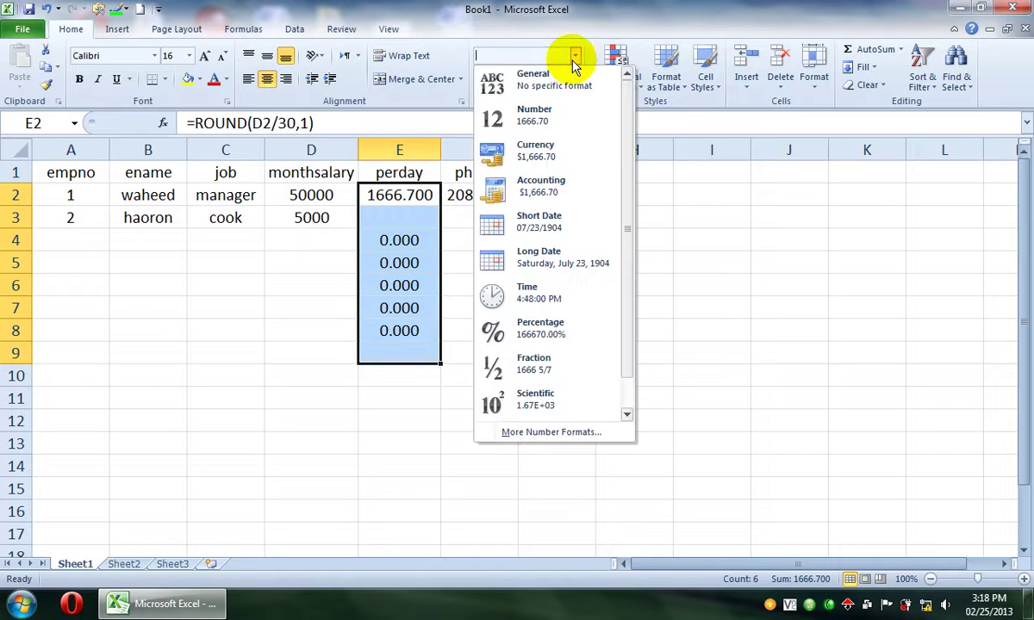
left_click(560, 84)
left_click(400, 223)
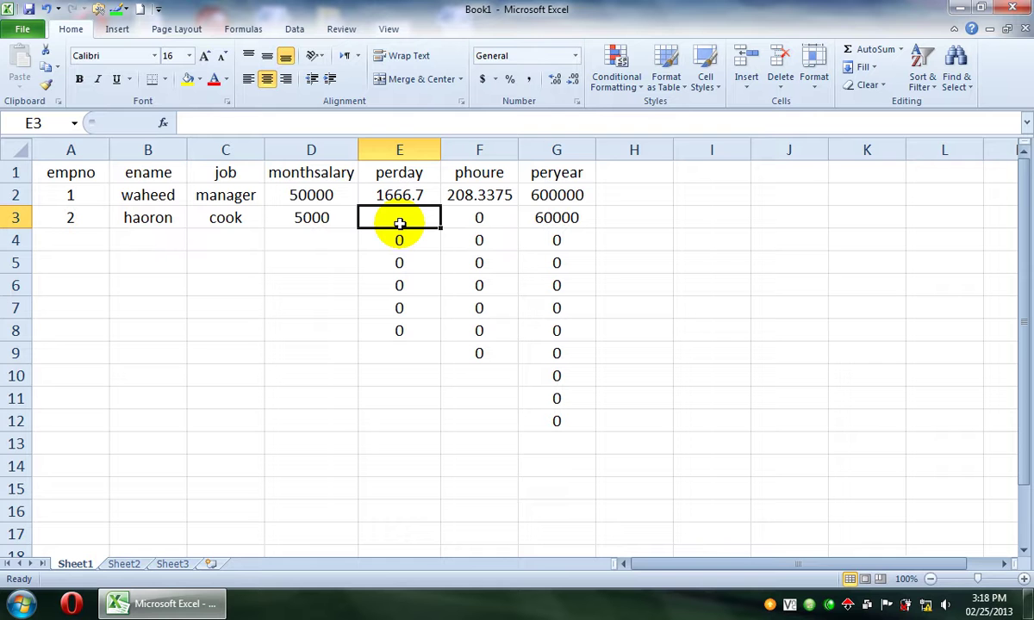
Change the formula in E2 to =ROUND(D2/30,2) to round the per-day salary to two decimals.
key("Up")
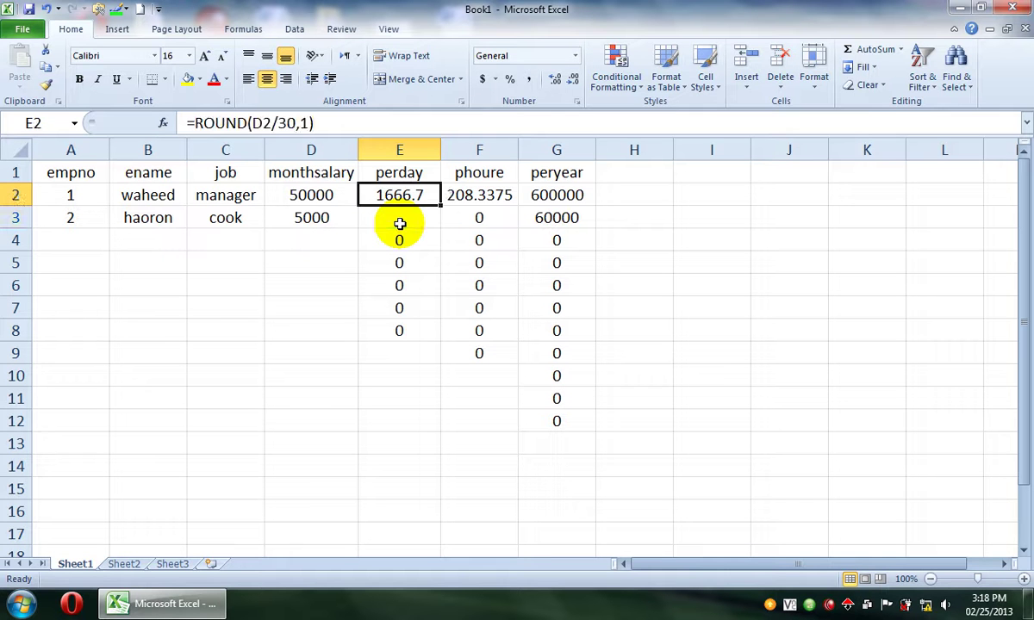
key("F2")
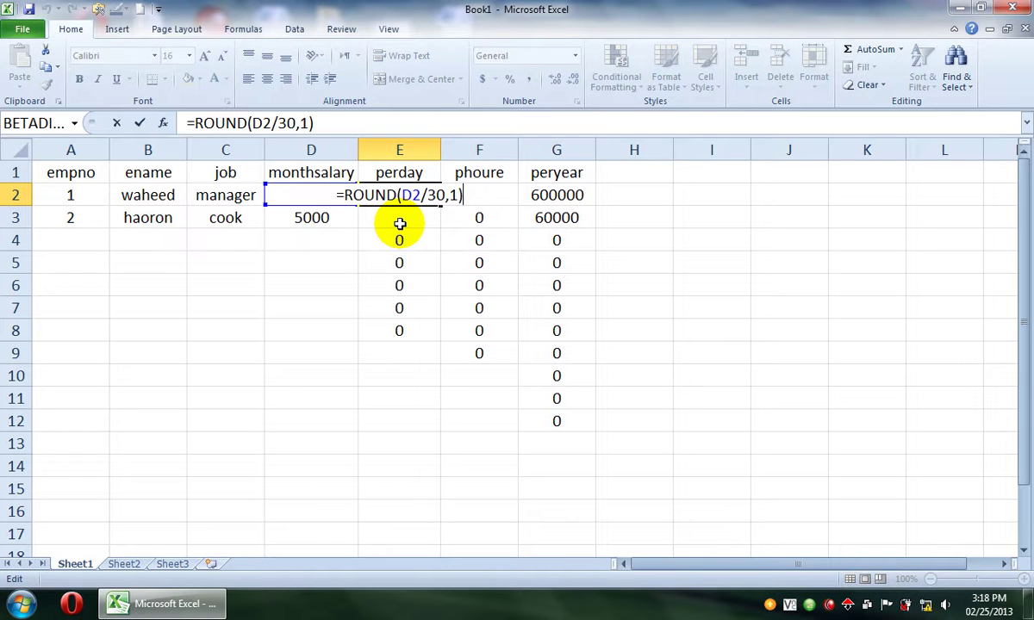
key("BackSpace")
key("BackSpace")
type("2)")
key("Return")
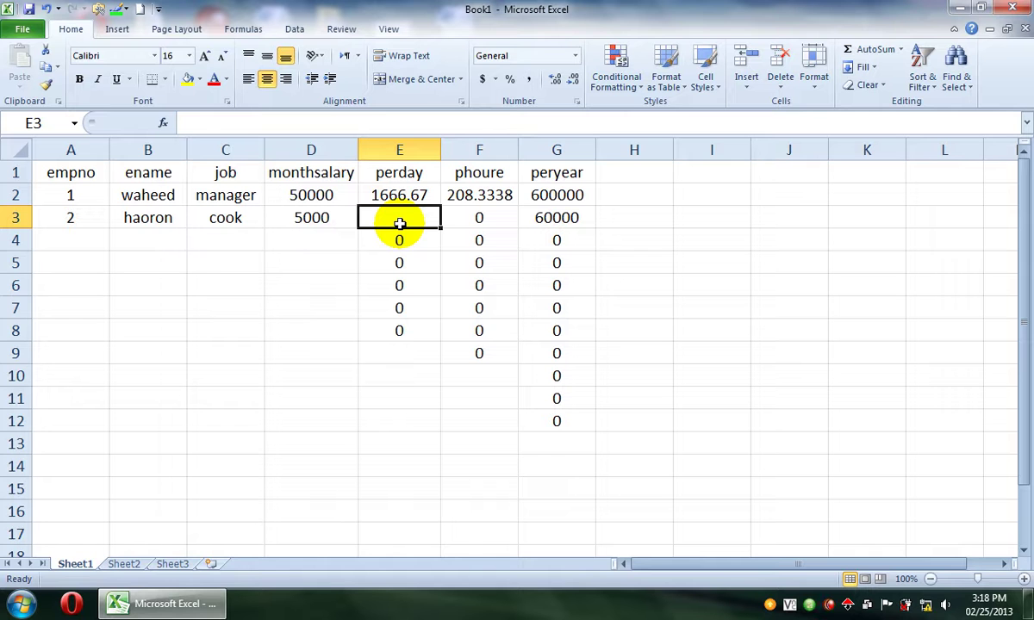
Add the header tenday in H1 and calculate the ten-day salary in H2 with =E2*10.
left_click(555, 196)
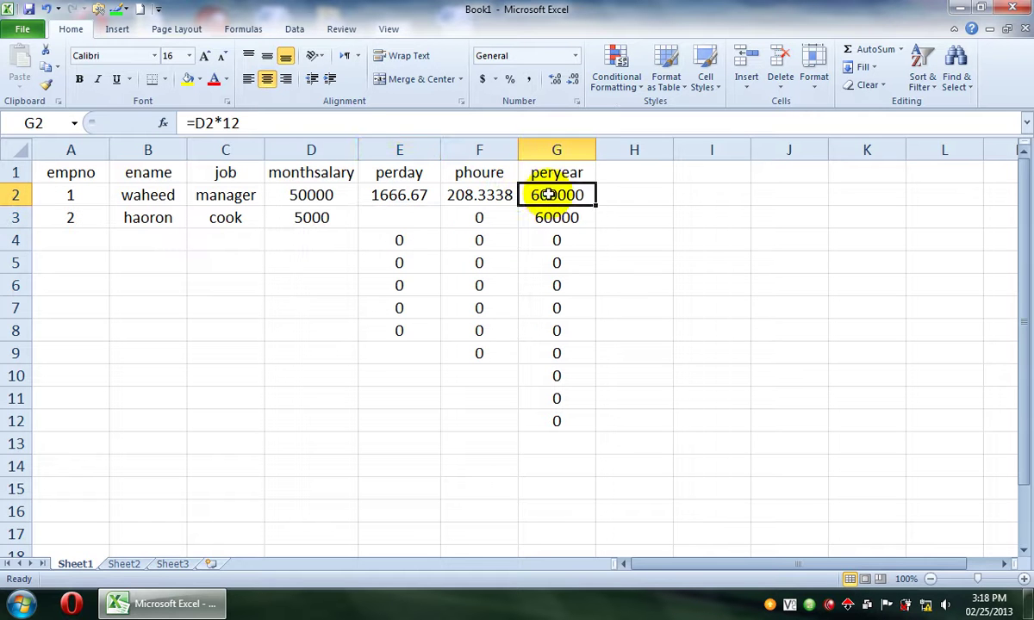
left_click(630, 190)
left_click(630, 175)
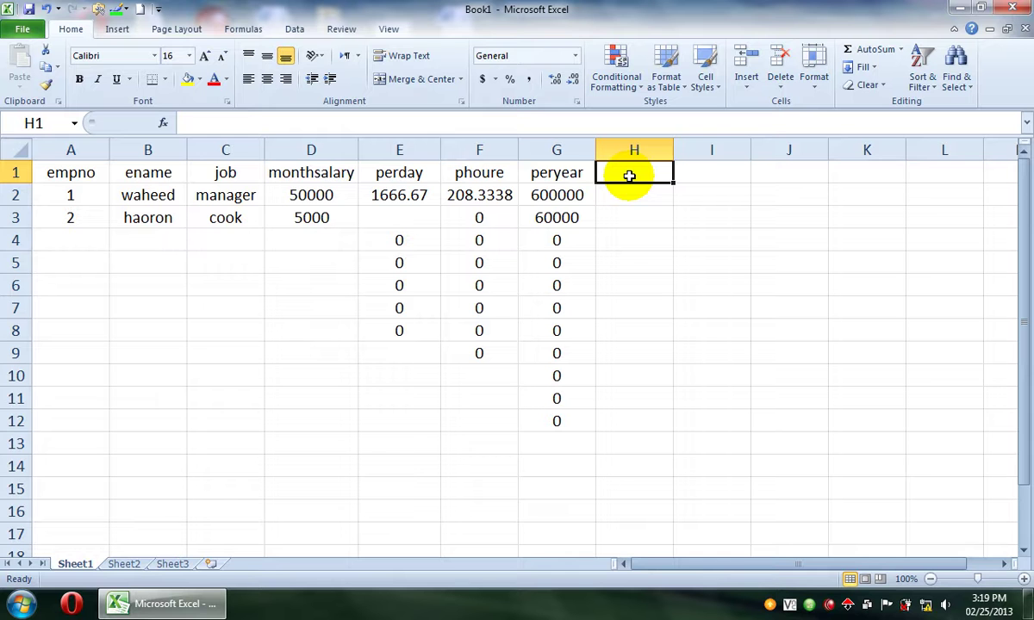
type("tenday")
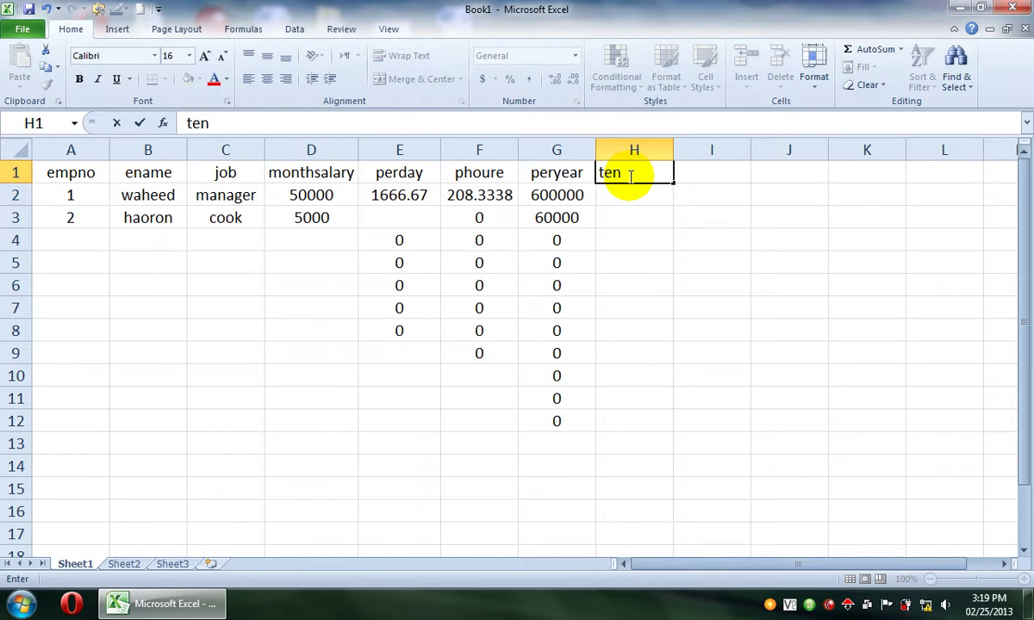
type("=")
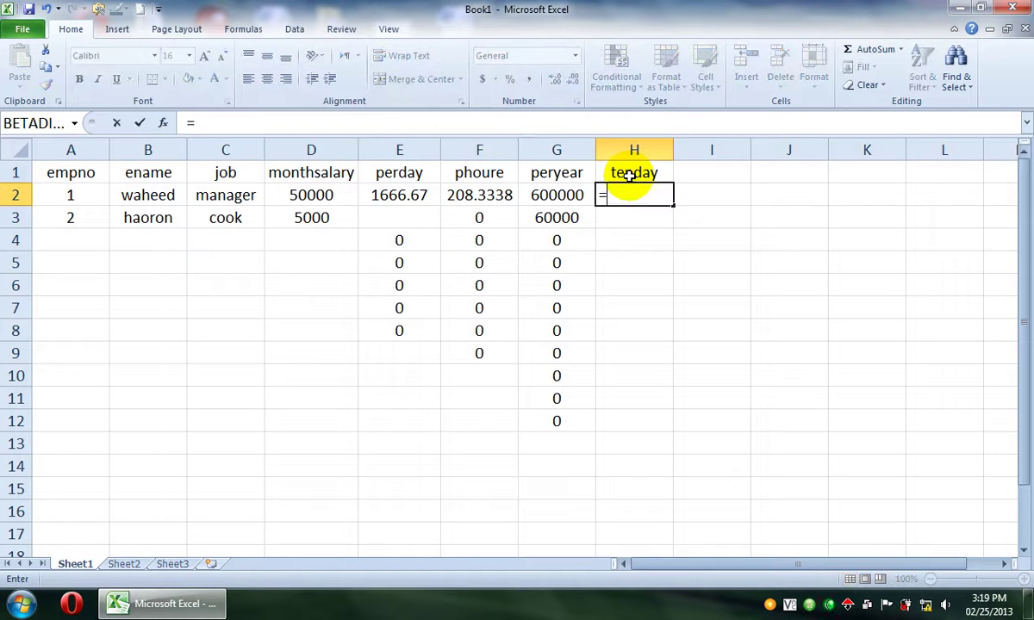
left_click(411, 185)
type("*10")
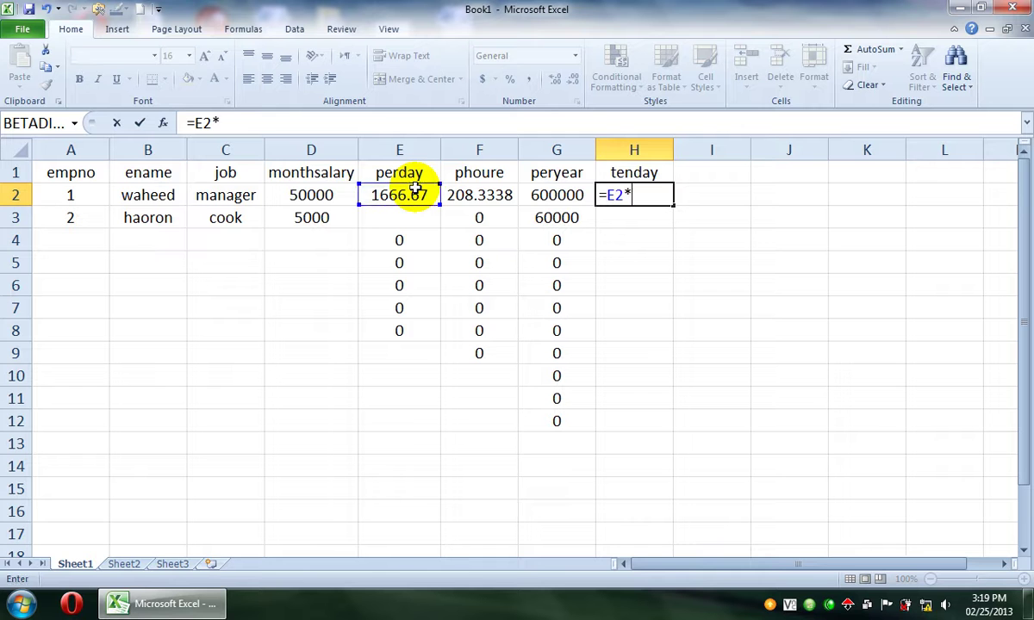
key("Return")
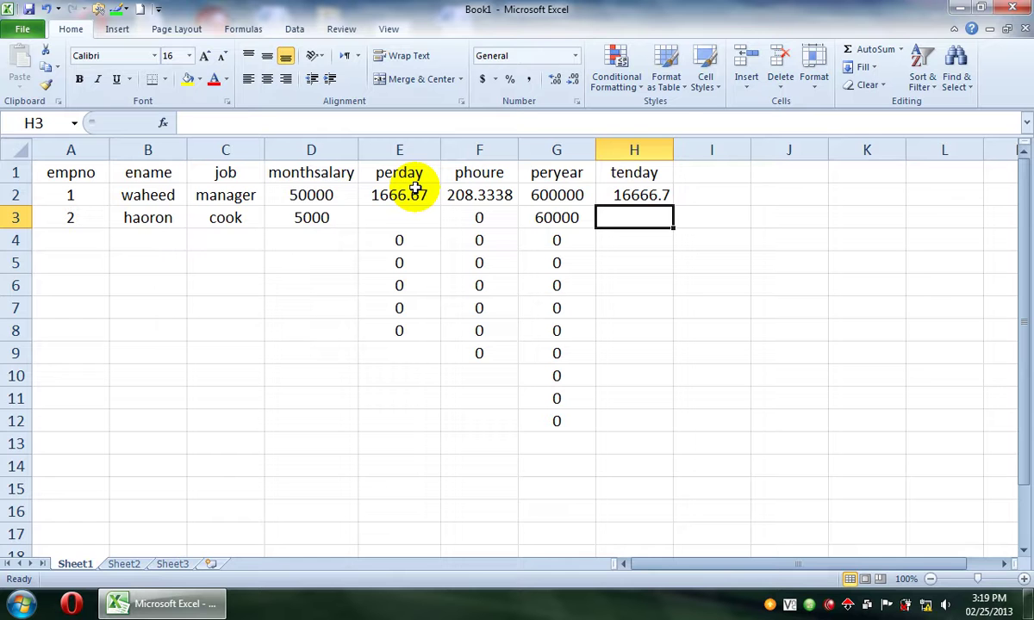
Add the header 15 days in I1 and calculate the fifteen-day salary in I2 with =E2*15.
key("Up")
key("Right")
key("Up")
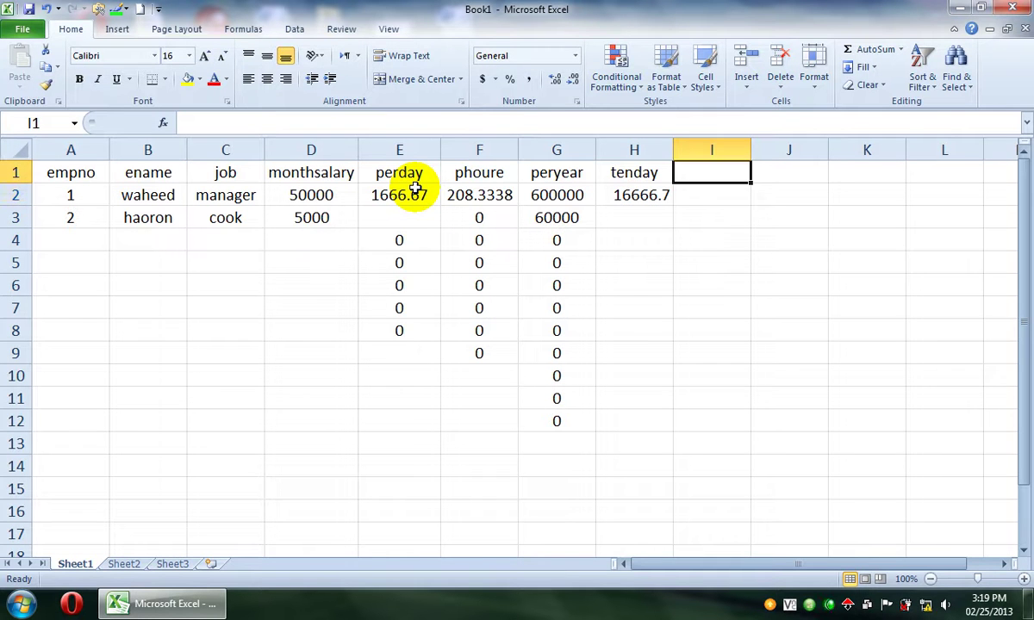
type("1")
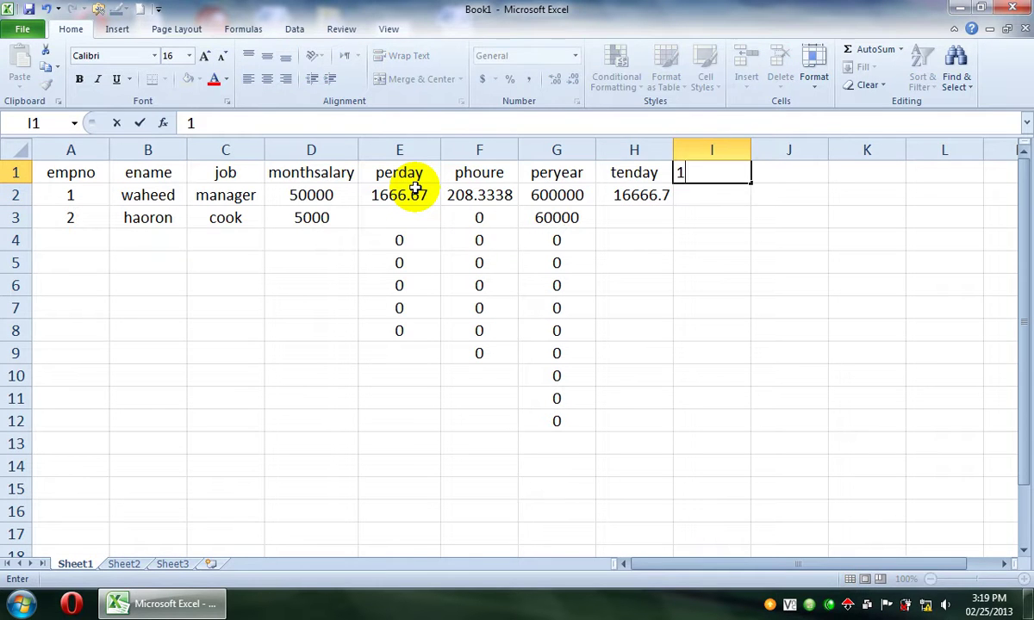
type("5 days")
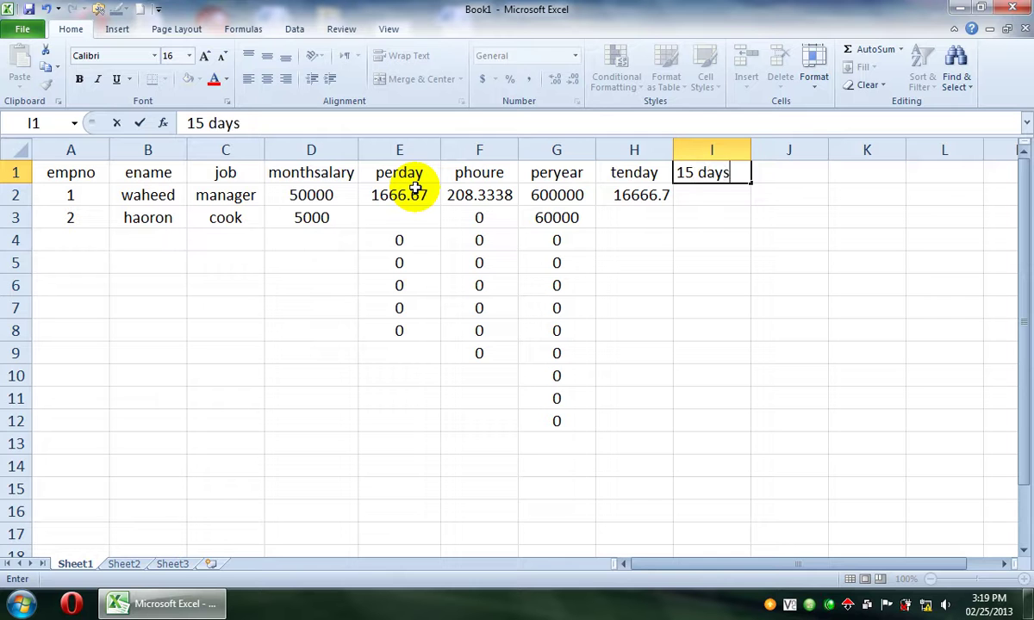
key("Return")
type("=")
left_click(394, 191)
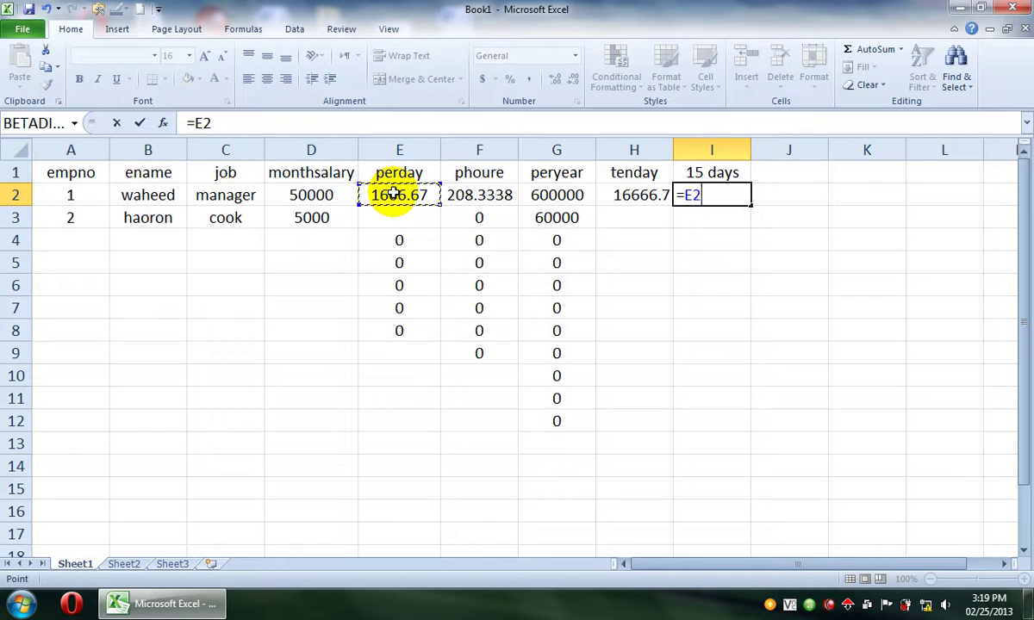
type("*15")
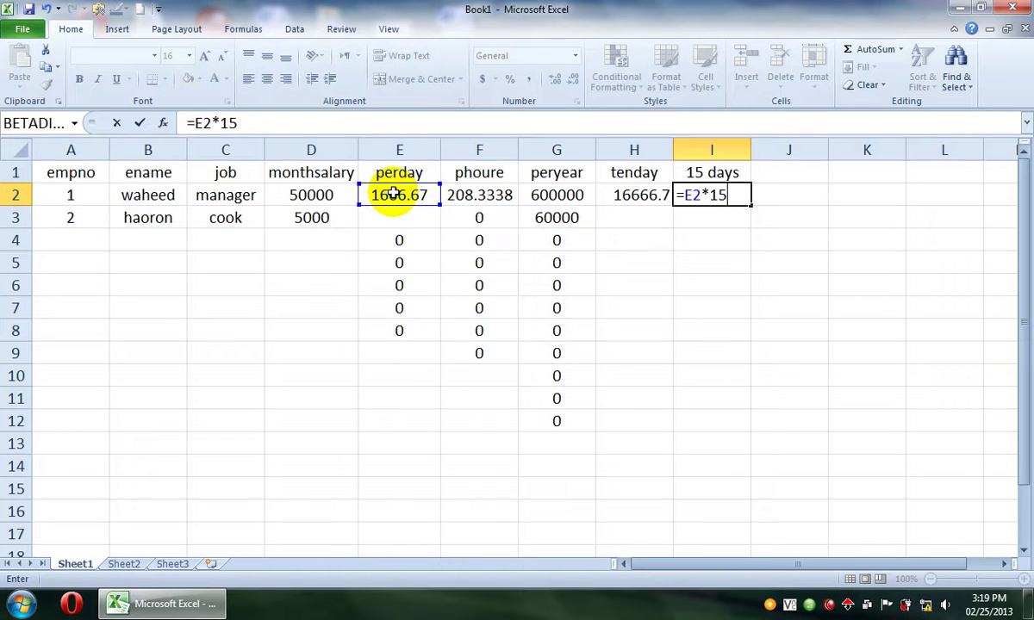
key("Return")
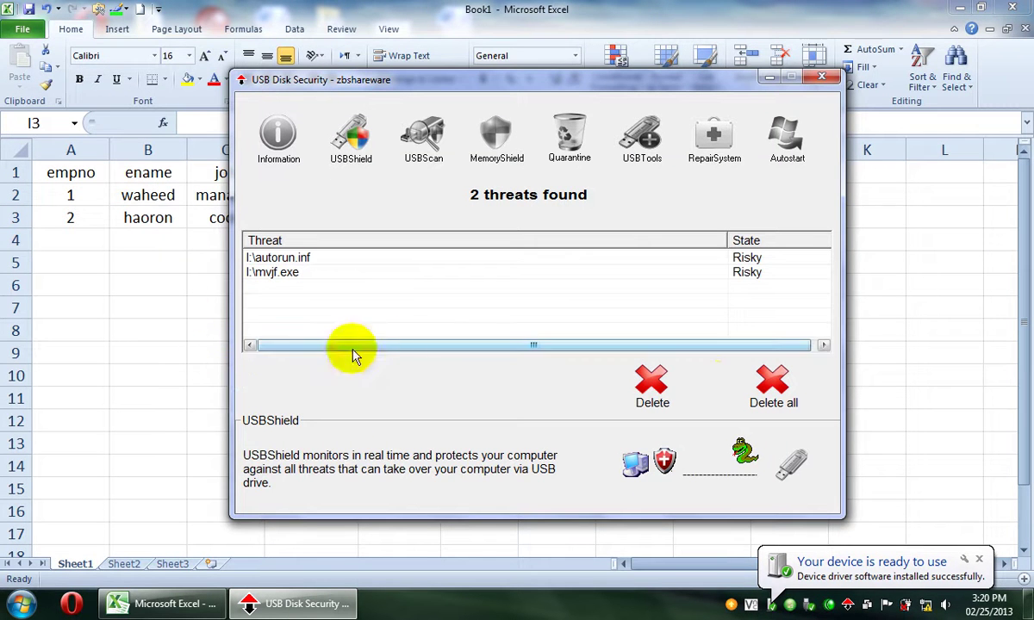
Delete all the threats listed in USB Disk Security, acknowledge its messages and close its window.
left_click(746, 412)
left_click(517, 340)
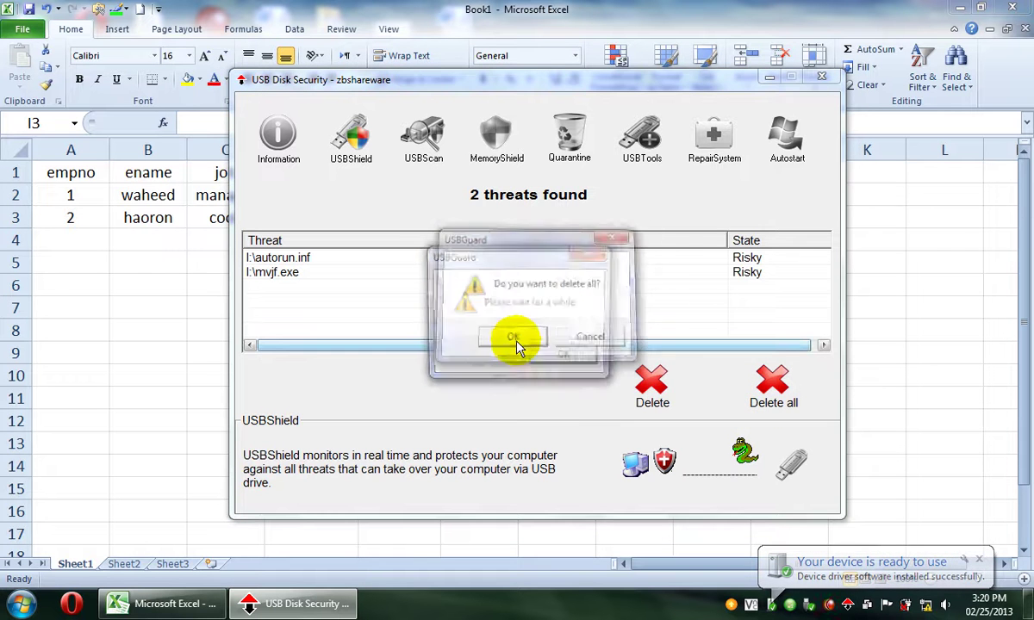
left_click(576, 356)
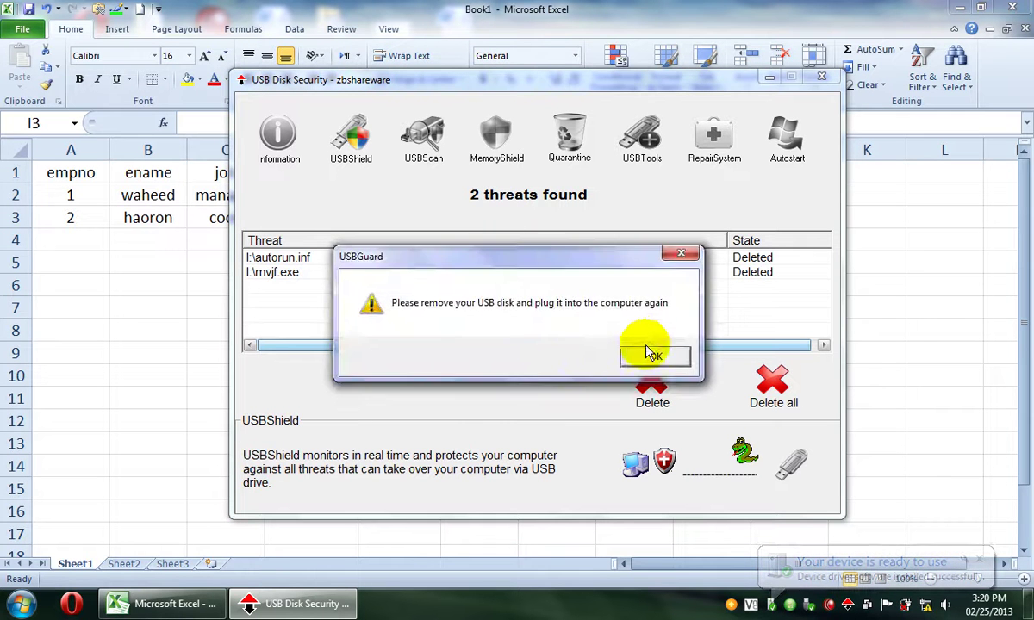
left_click(652, 354)
left_click(823, 79)
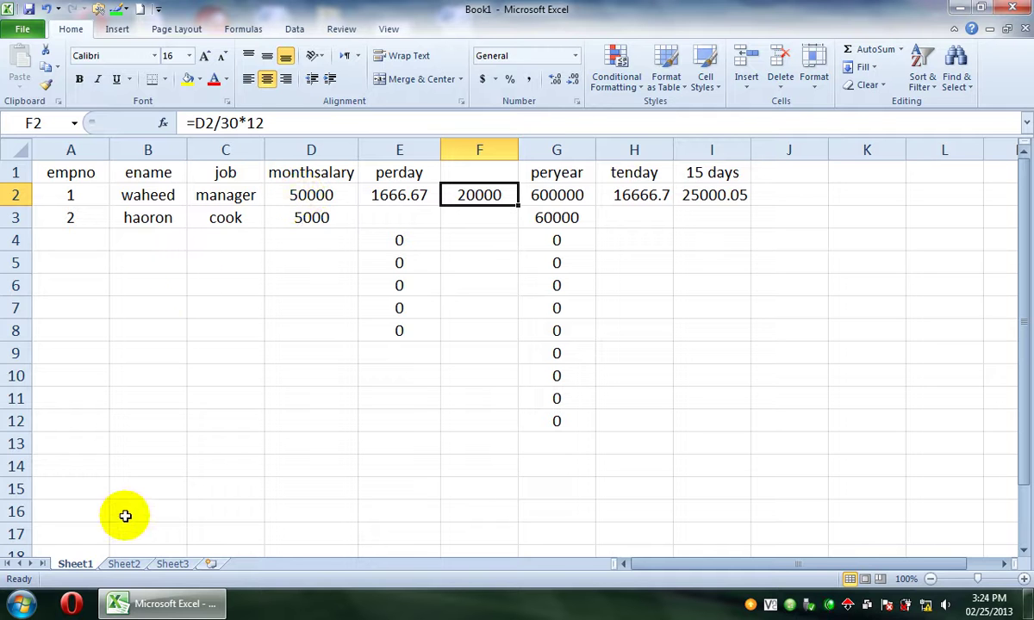
On Sheet2, enter the headers Empno, Ename, job and monthsalary in cells A2 to D2.
left_click(123, 565)
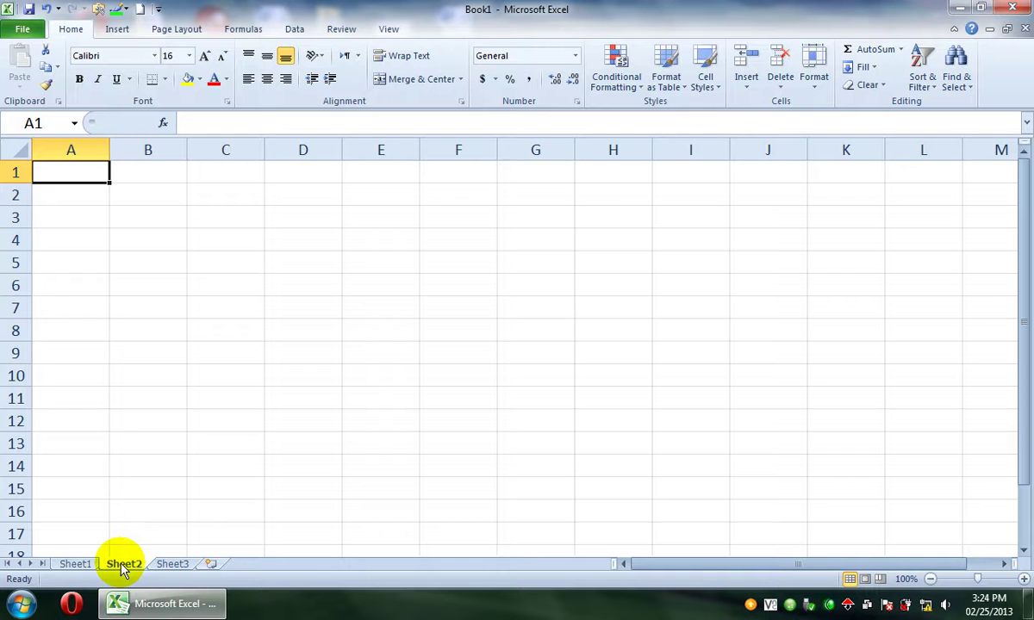
key("Down")
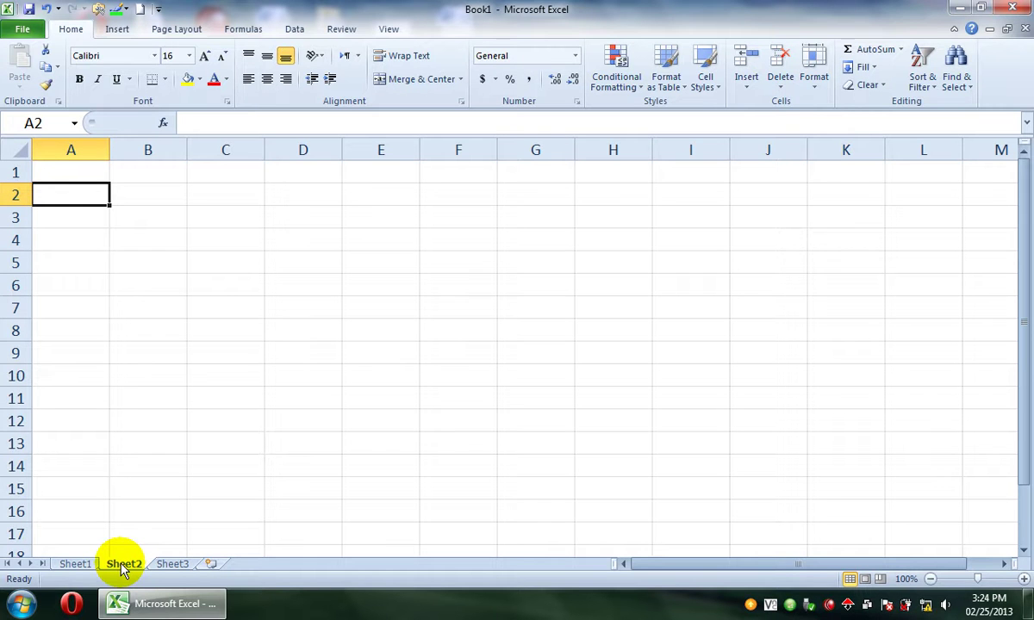
type("Empno")
key("Tab")
type("Ename")
key("Tab")
type("job")
key("Tab")
type("monthsalary")
key("Tab")
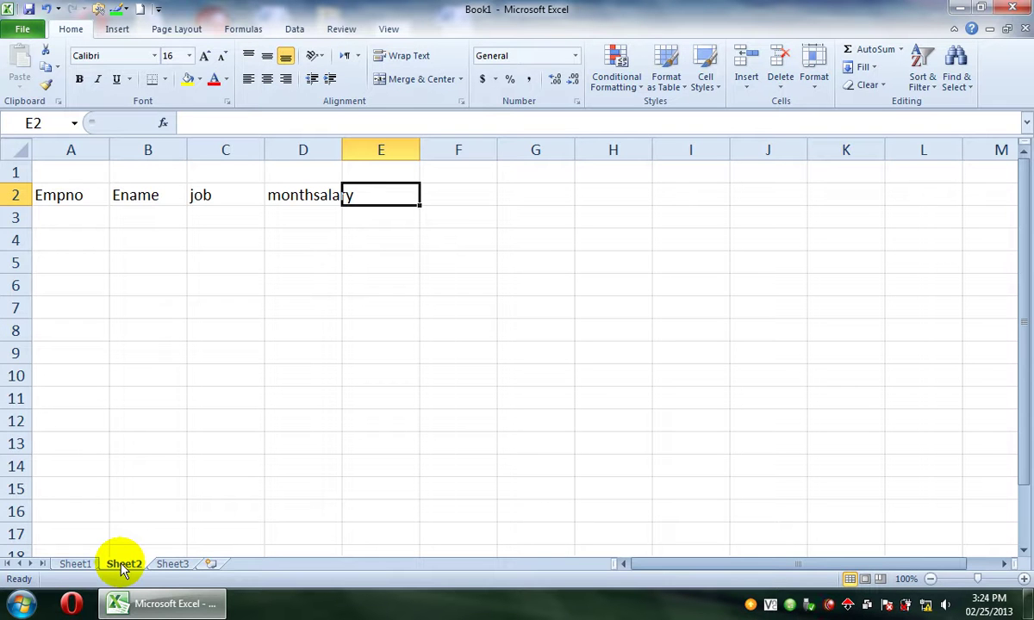
Enter the header perday in E2, correcting its spelling.
type("perdday")
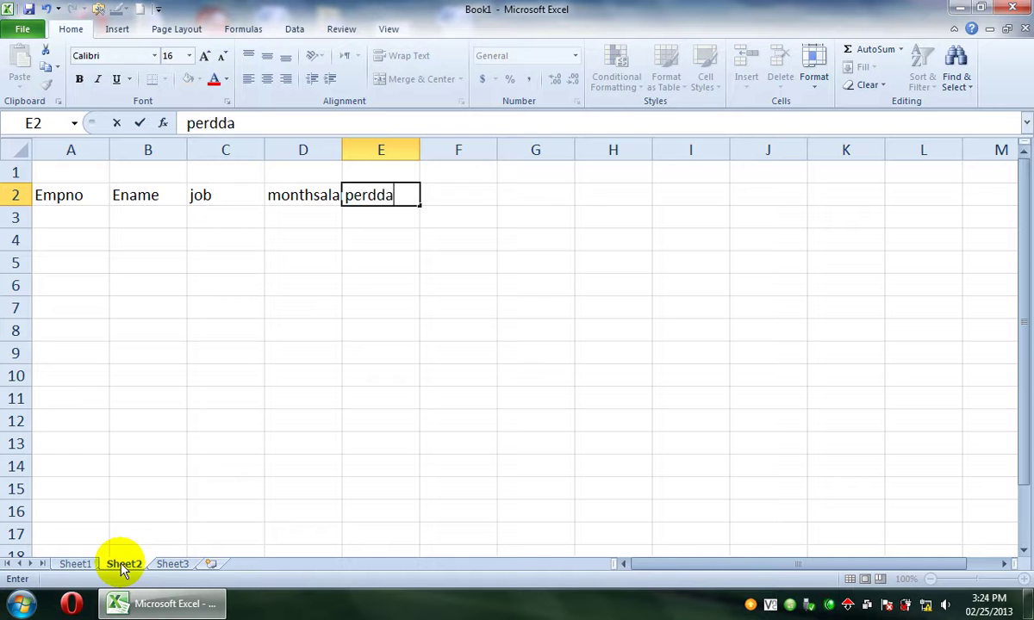
key("Tab")
key("Left")
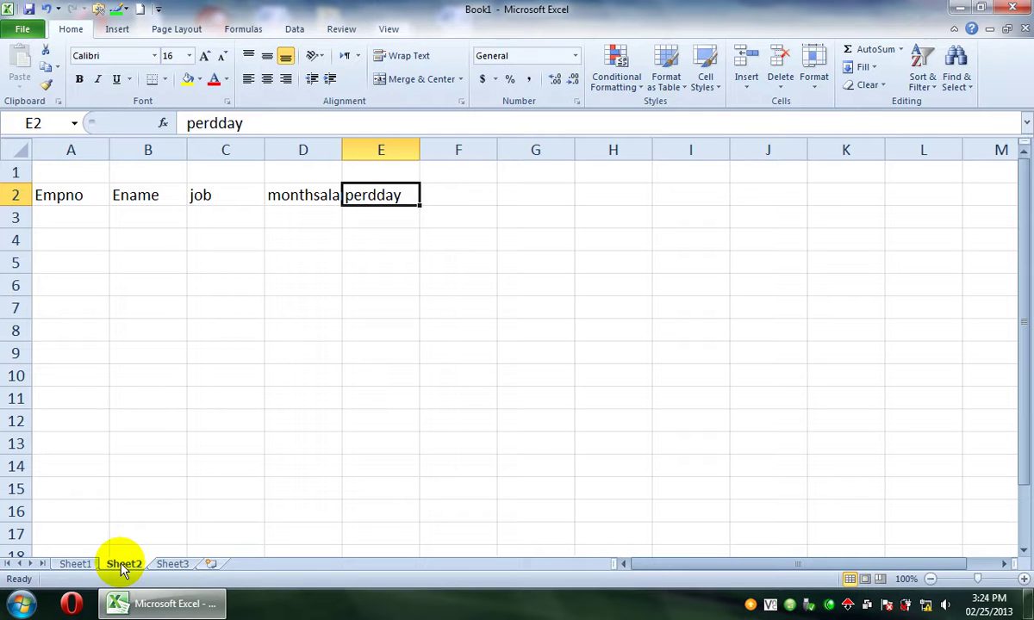
type("pe")
key("BackSpace")
key("BackSpace")
type("perday")
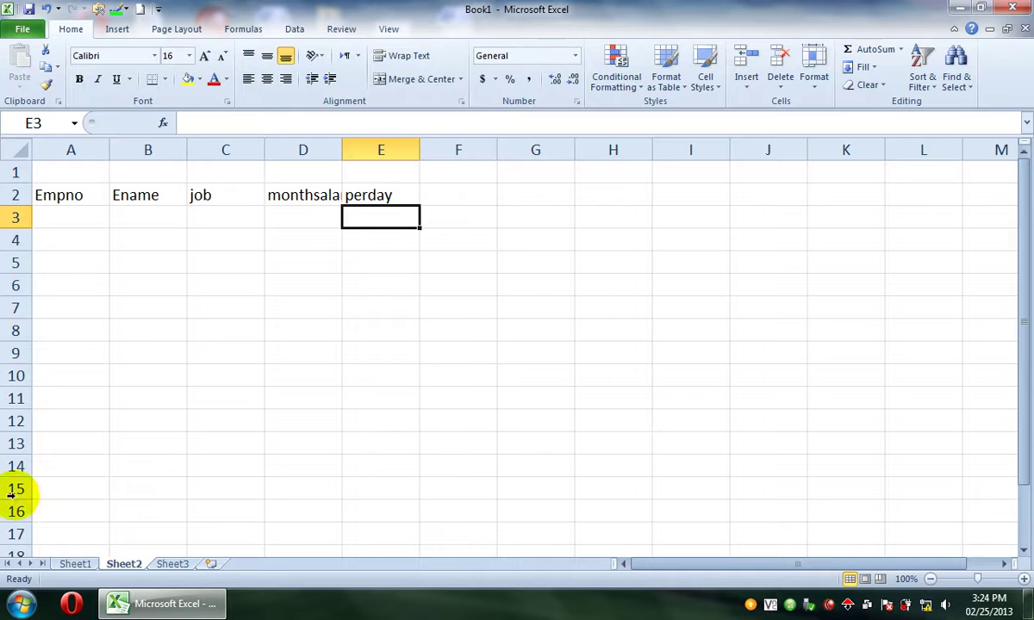
Replace the employee number header in A2 with No.
left_click(79, 198)
type("No")
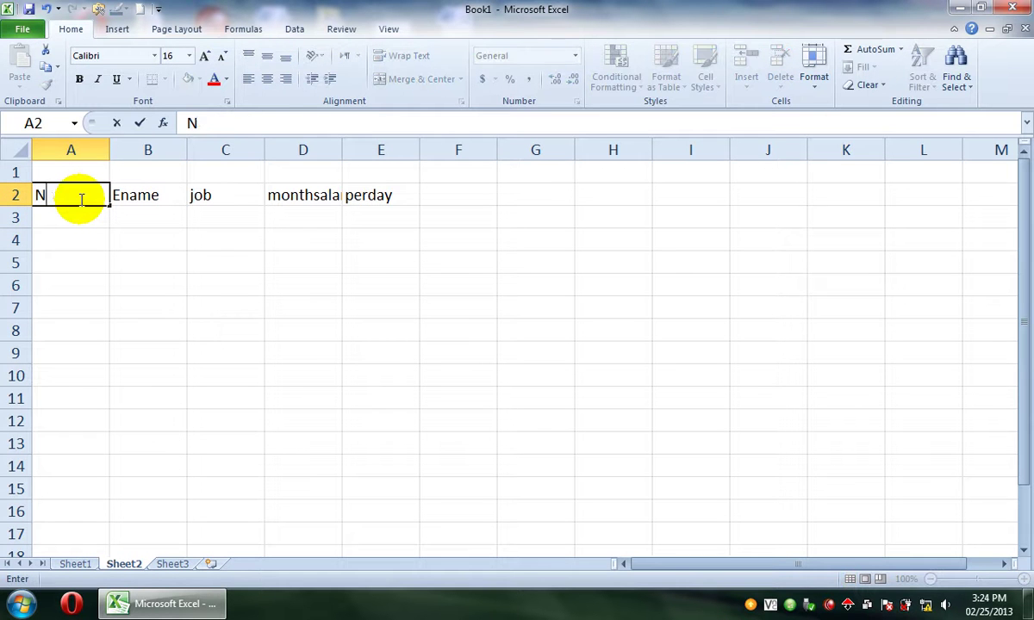
key("Return")
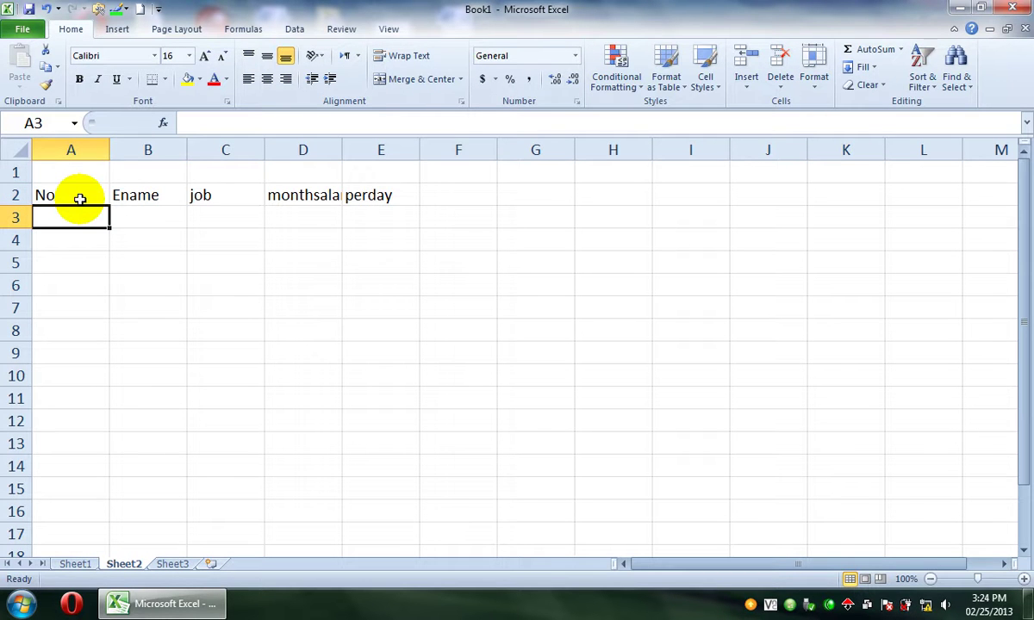
Narrow column A to about the width of its header and move the headers A2:E2 down to row 3.
left_click(103, 148)
left_click_drag(108, 150, 59, 150)
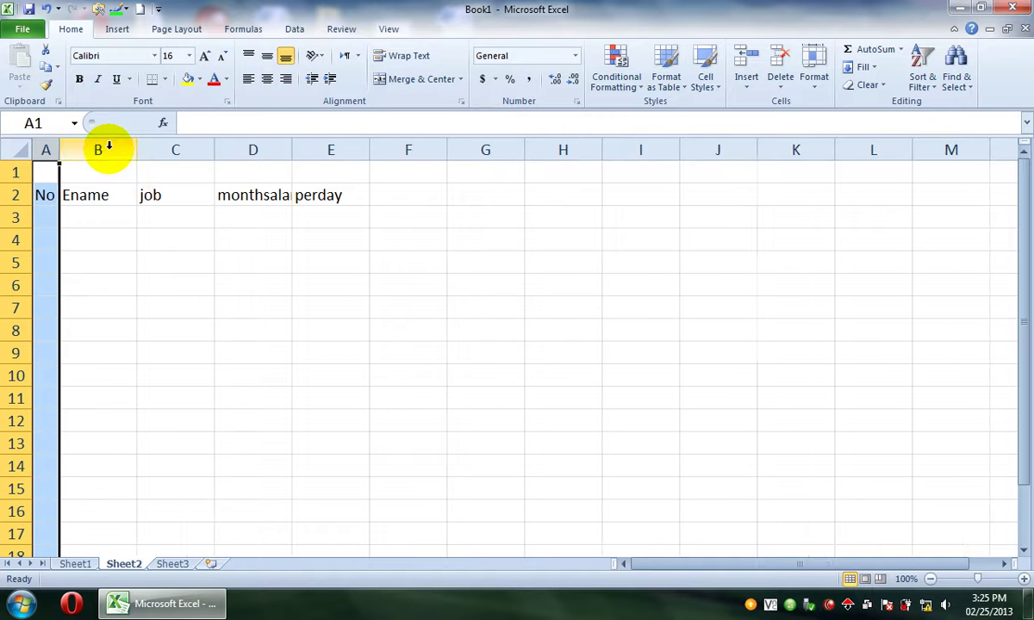
left_click(374, 197)
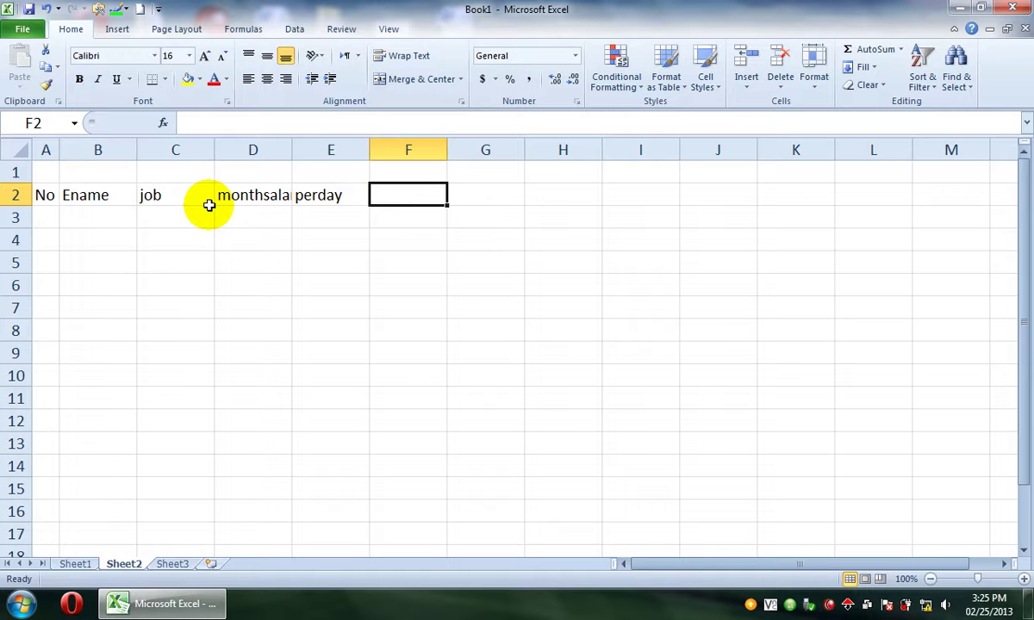
left_click_drag(51, 199, 296, 216)
Fill the day numbers 1 to 30 across F3:AI3, starting from 1 and 2, and center them.
left_click(404, 215)
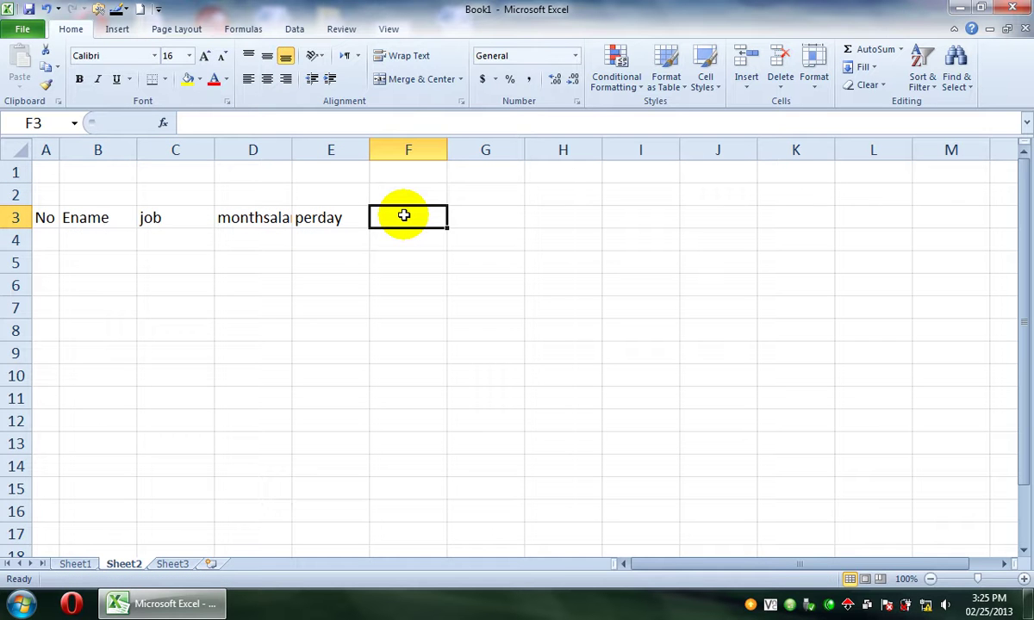
type("1")
key("Tab")
type("2")
key("Tab")
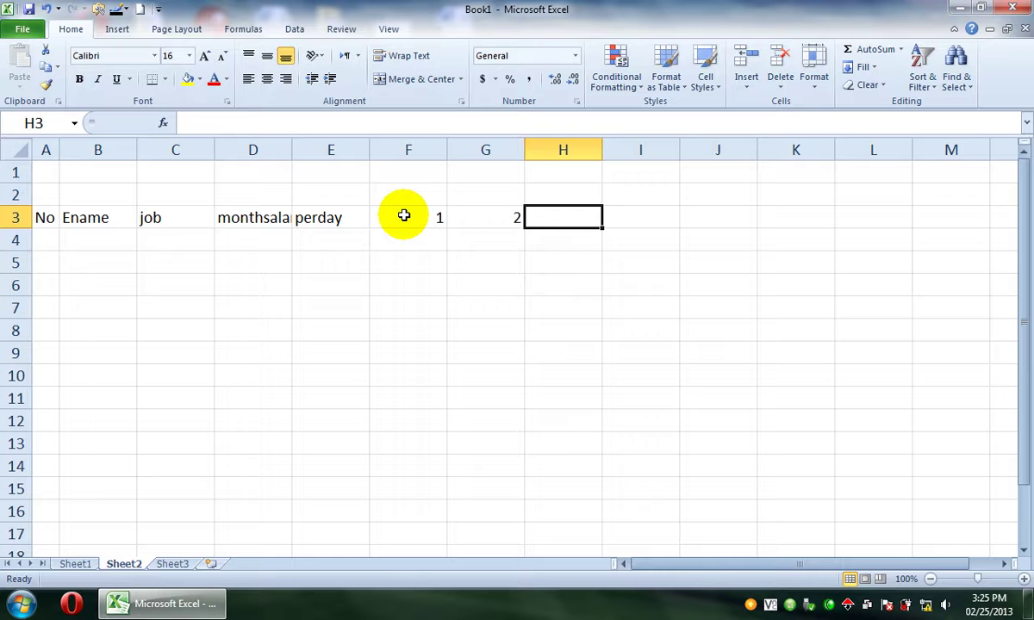
left_click_drag(404, 215, 734, 218)
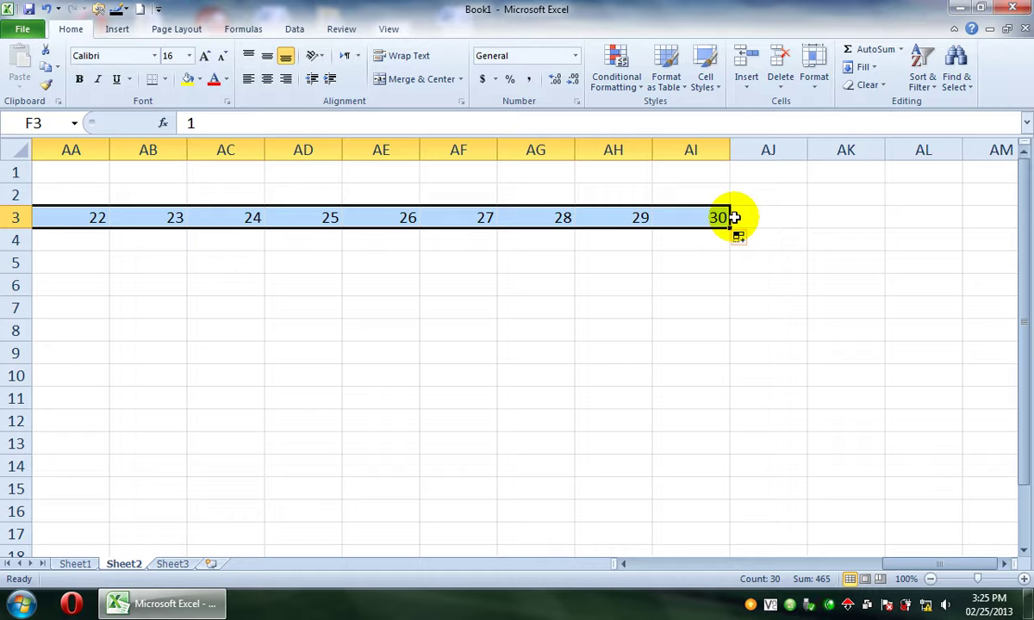
left_click(269, 80)
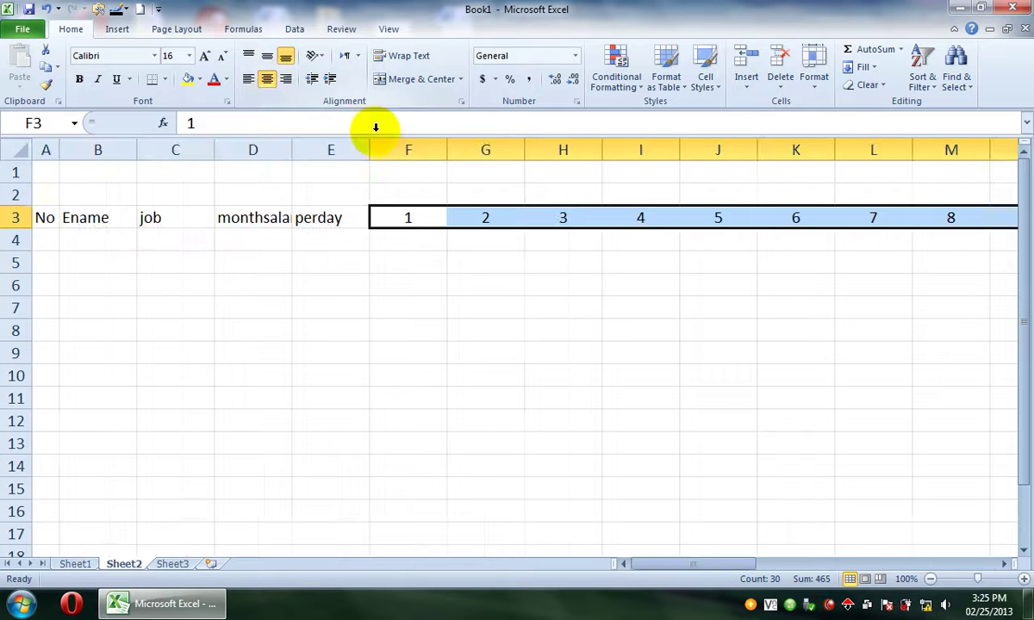
AutoFit the widths of day columns F:AI to the numbers in row 3.
left_click(922, 84)
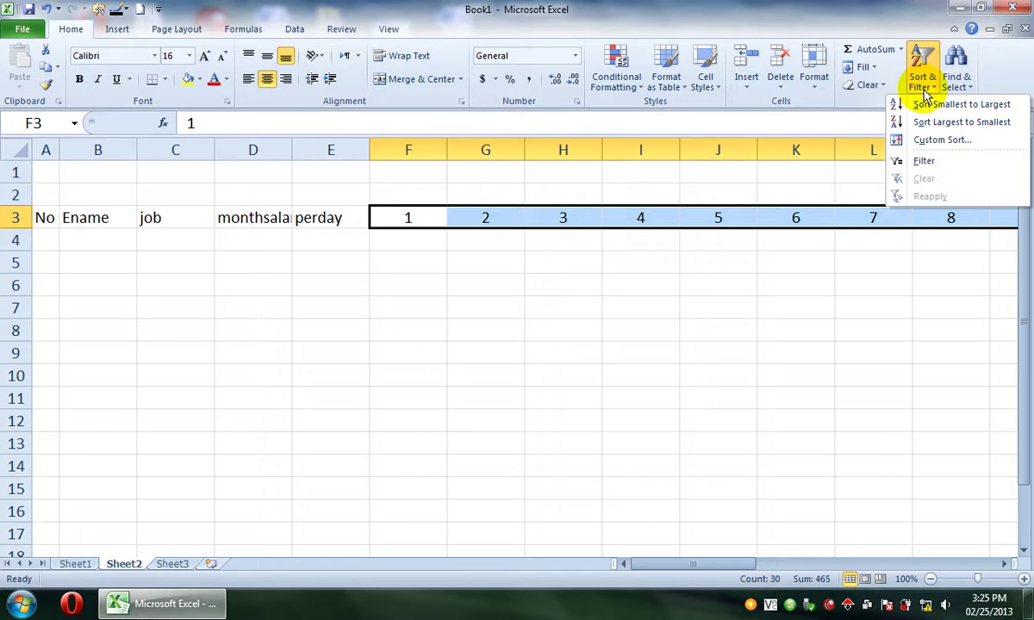
left_click(875, 69)
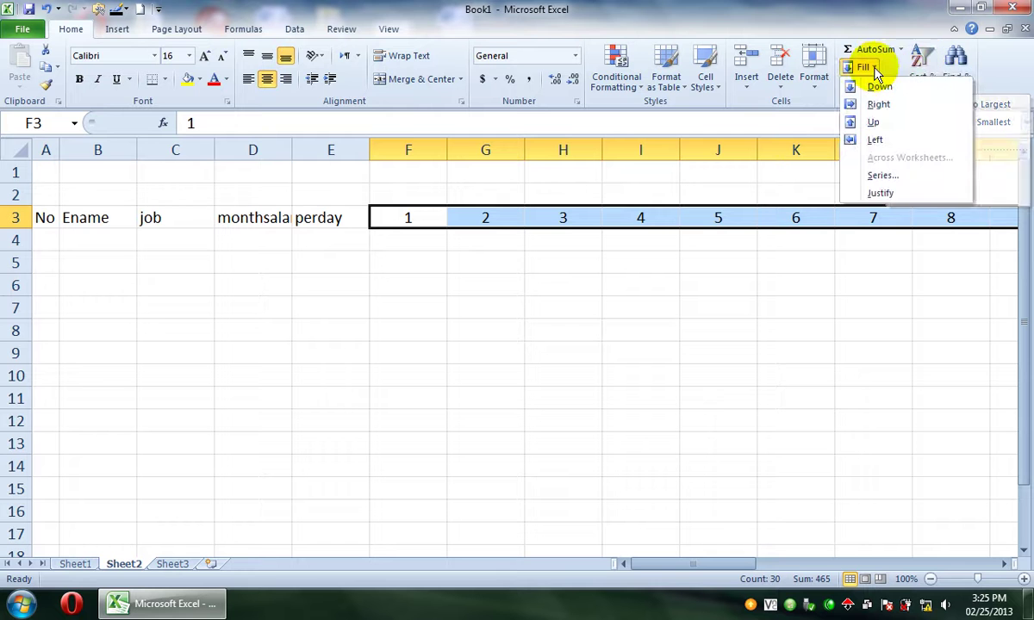
left_click(816, 84)
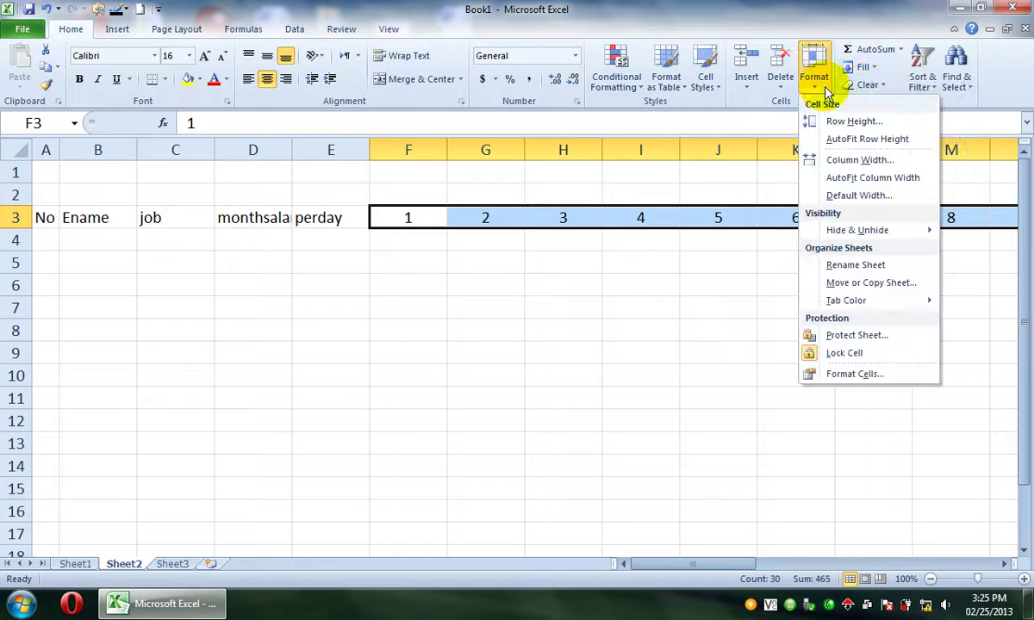
left_click(852, 139)
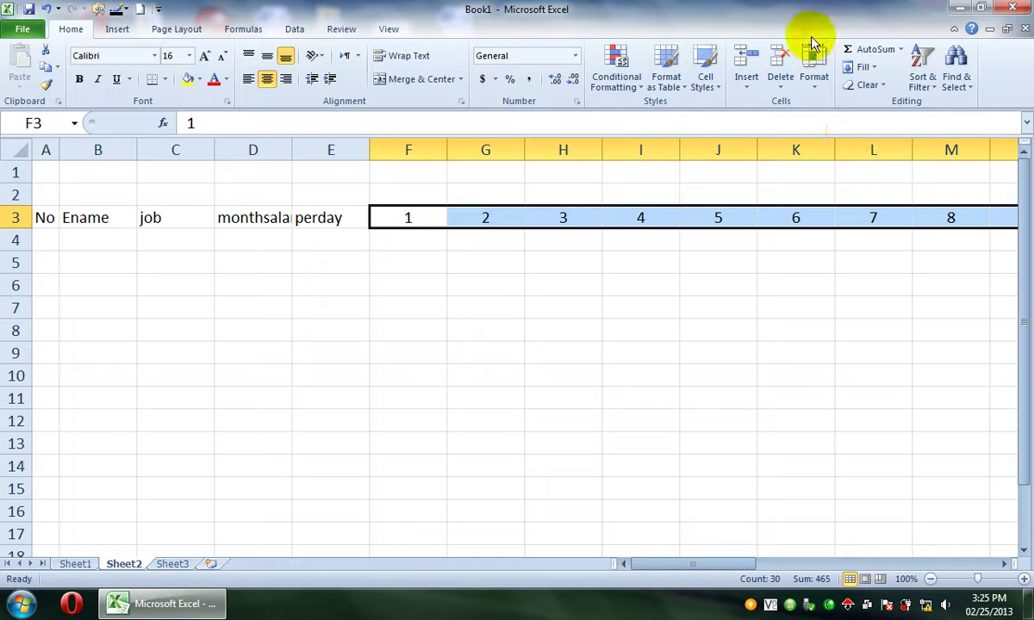
left_click(817, 81)
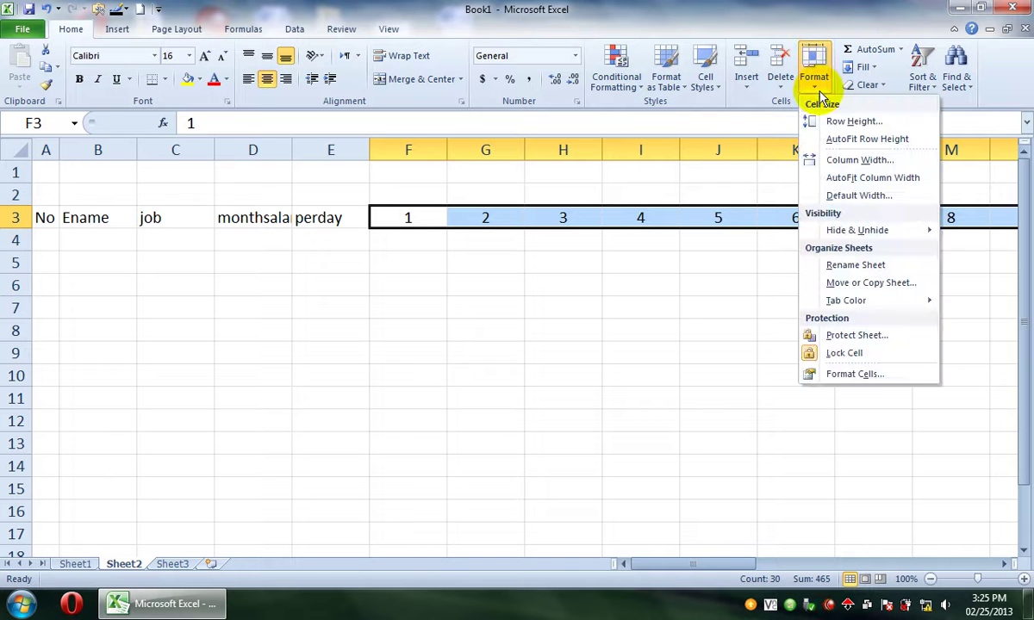
left_click(858, 177)
left_click(628, 385)
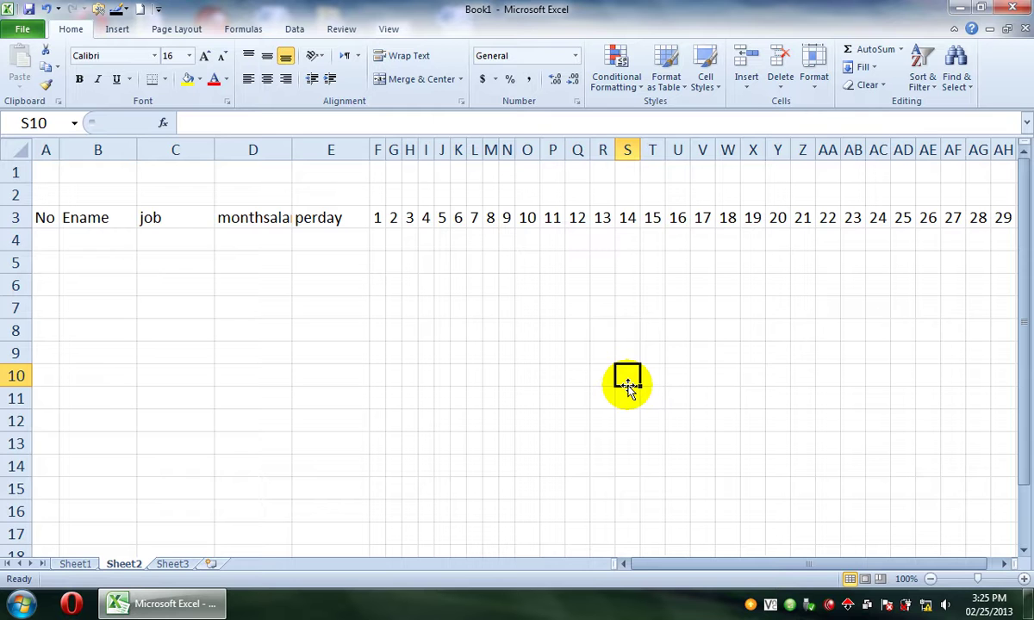
Undo the width fitting of the day columns.
left_click(392, 218)
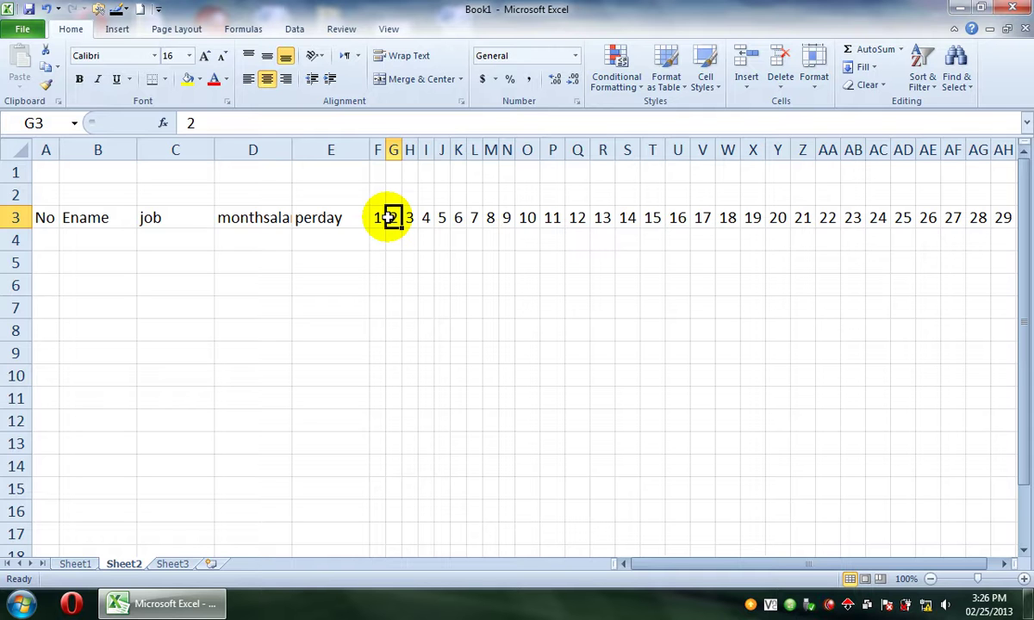
left_click(388, 217)
key("ctrl+shift+Right")
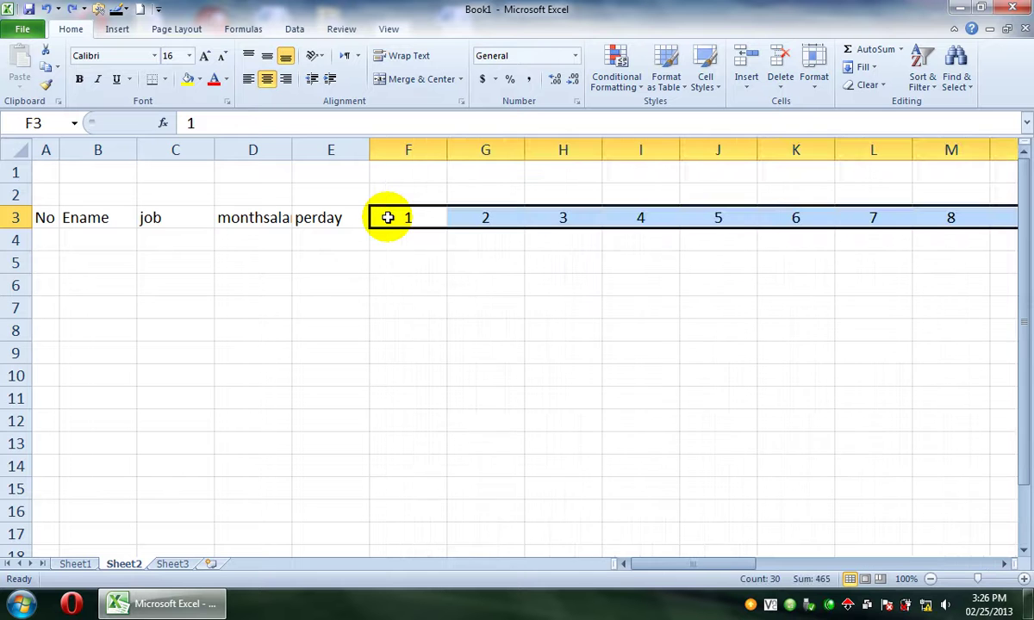
Apply the custom number format 0## to the single-digit day numbers in F3:N3.
left_click_drag(388, 217, 454, 219)
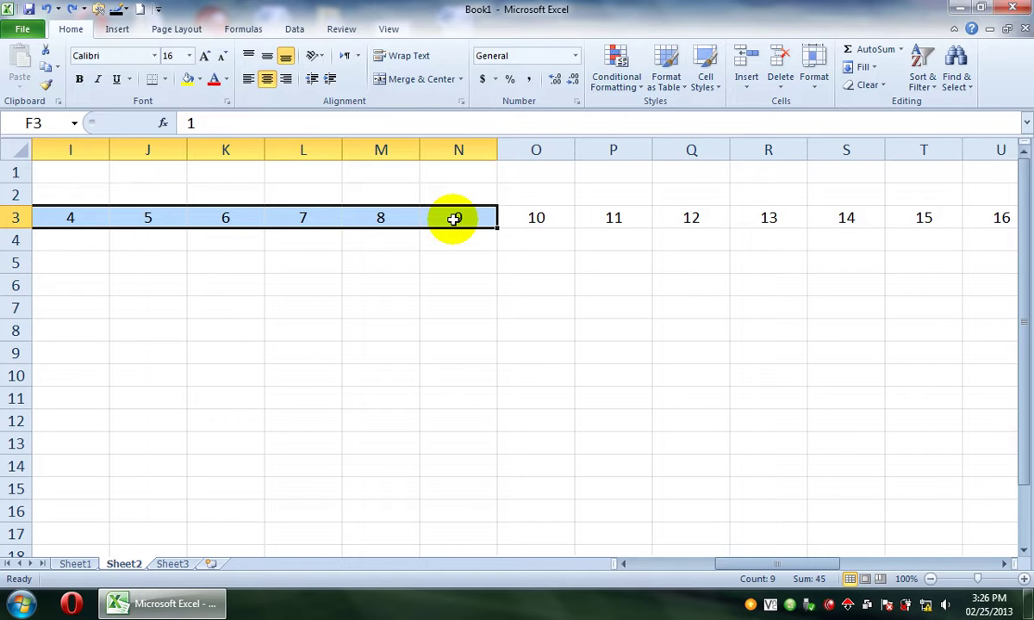
key("ctrl+1")
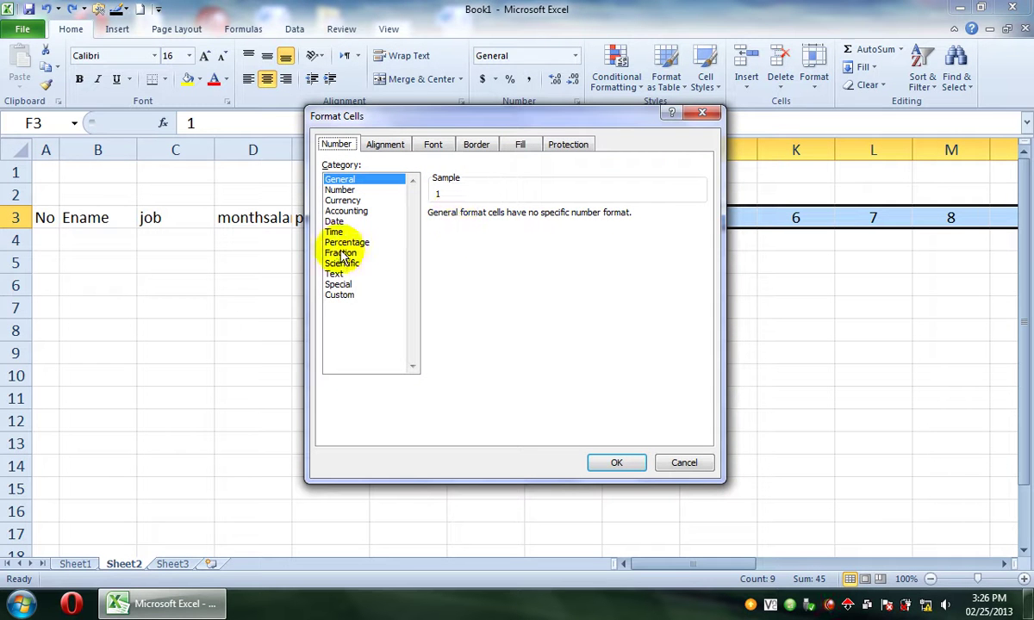
left_click(340, 295)
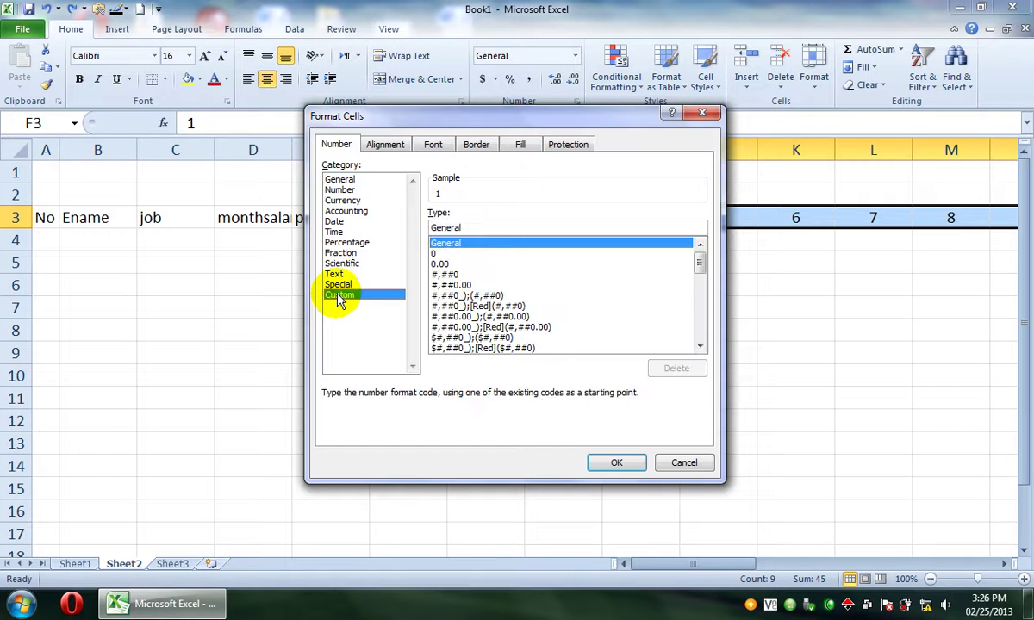
double_click(457, 227)
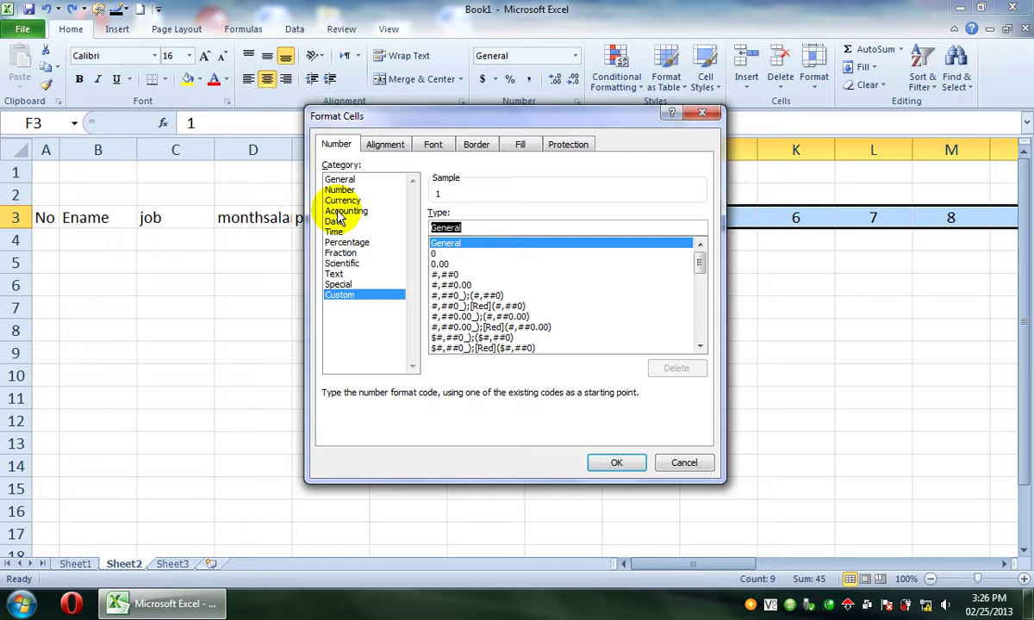
type(")")
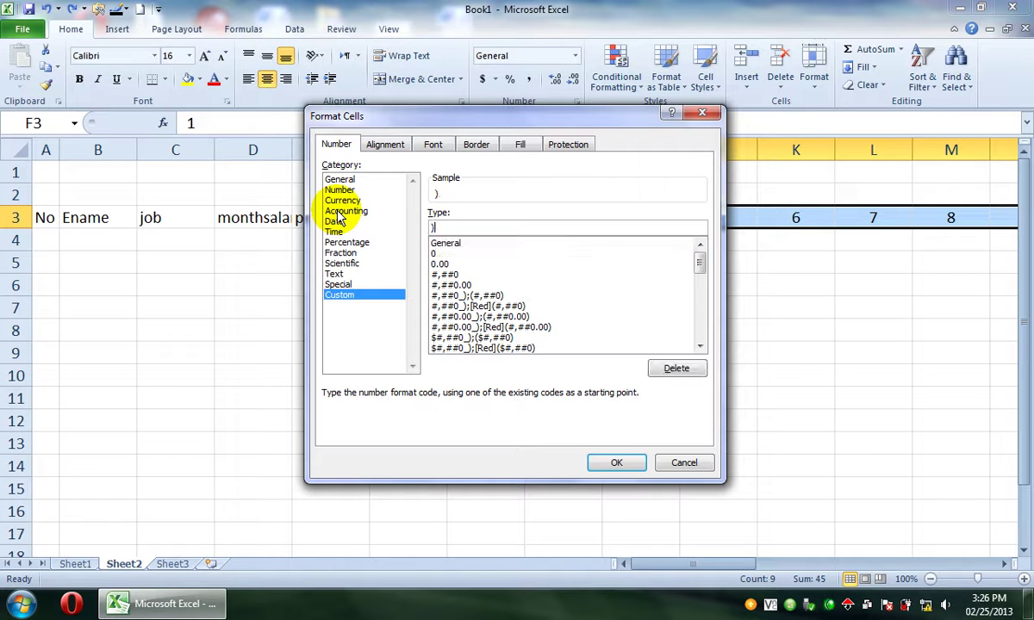
key("BackSpace")
type(")")
key("BackSpace")
type("0##")
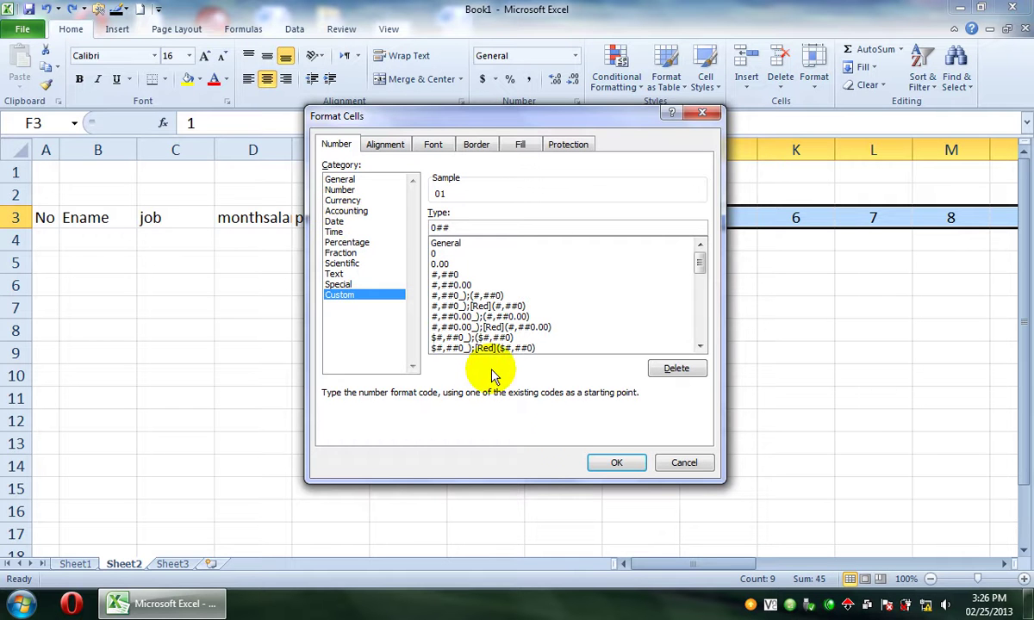
left_click(614, 462)
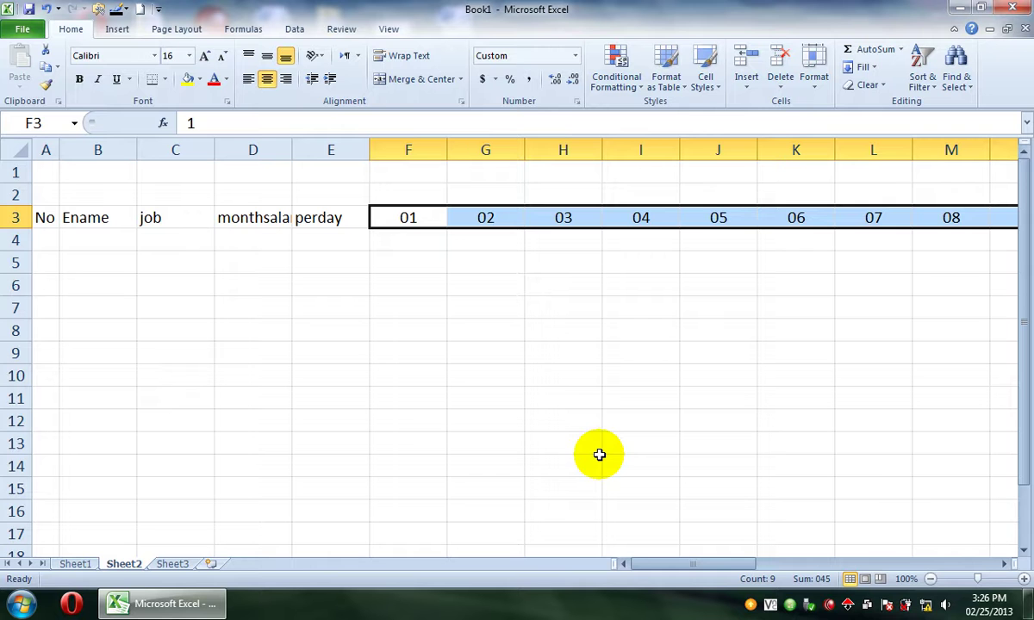
AutoFit the column widths to the day numbers, first for F3:N3 and again for O3:AI3.
left_click(901, 51)
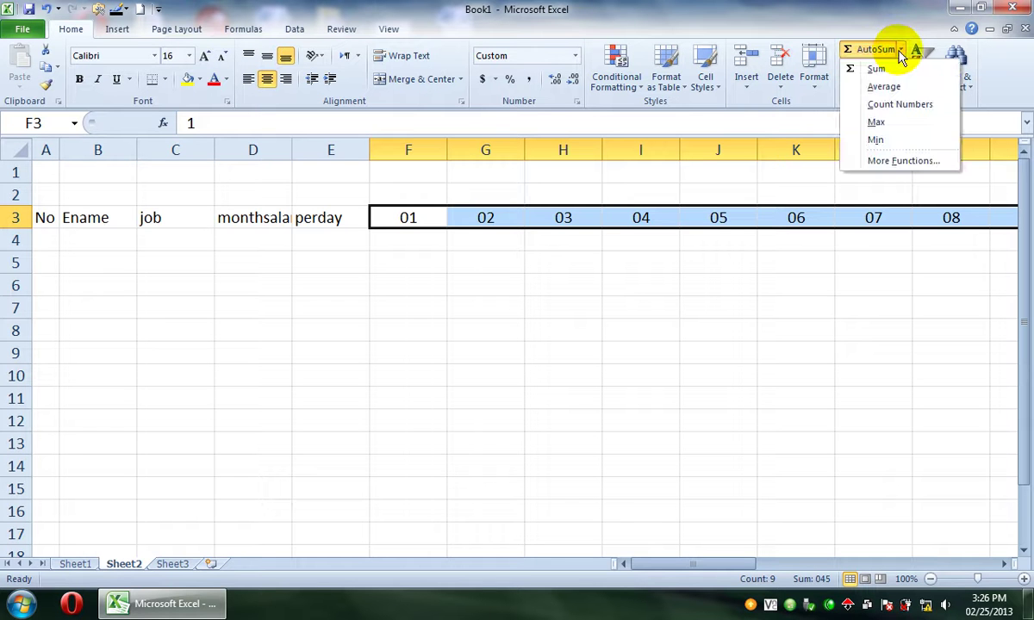
left_click(814, 69)
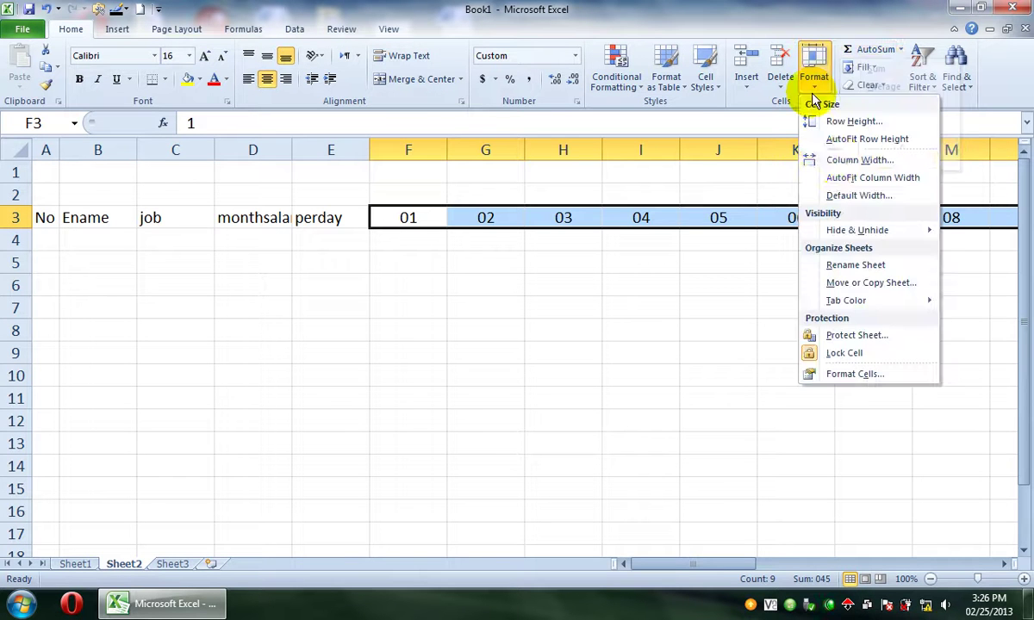
left_click(844, 177)
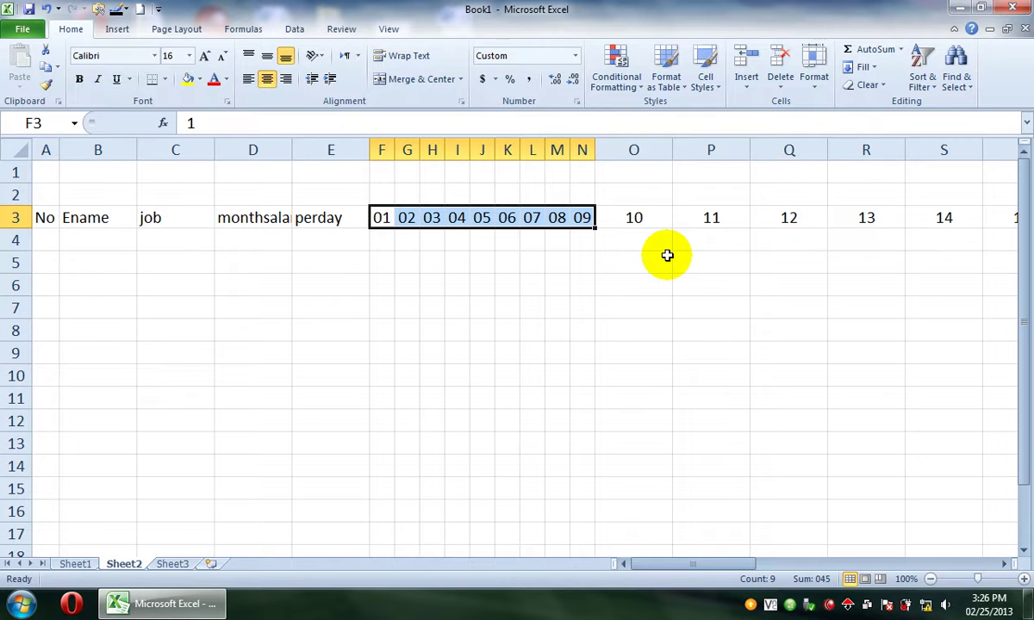
left_click(614, 218)
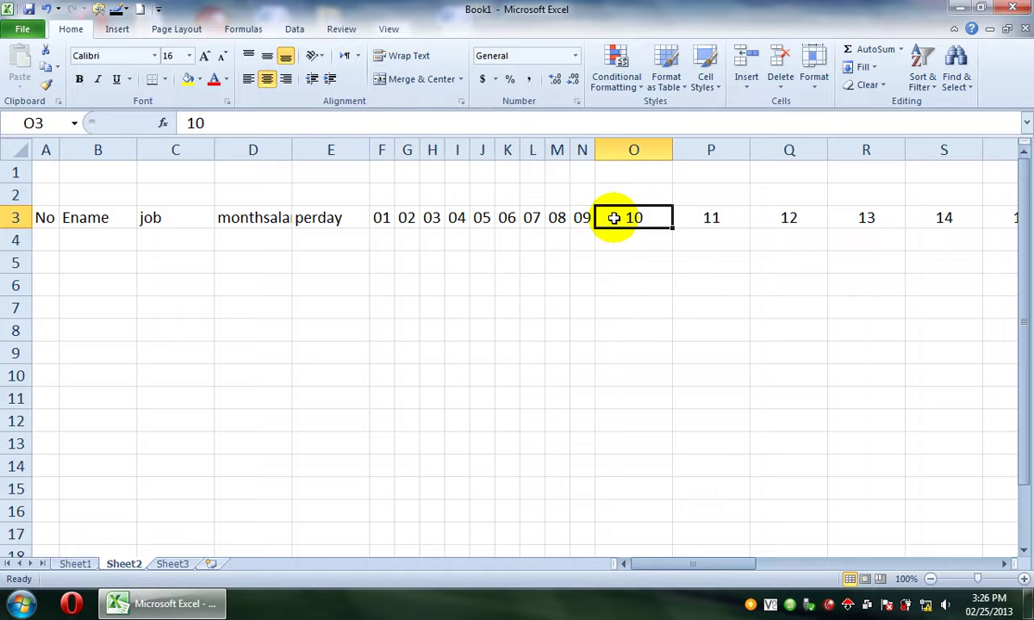
left_click_drag(614, 218, 612, 219)
left_click(815, 67)
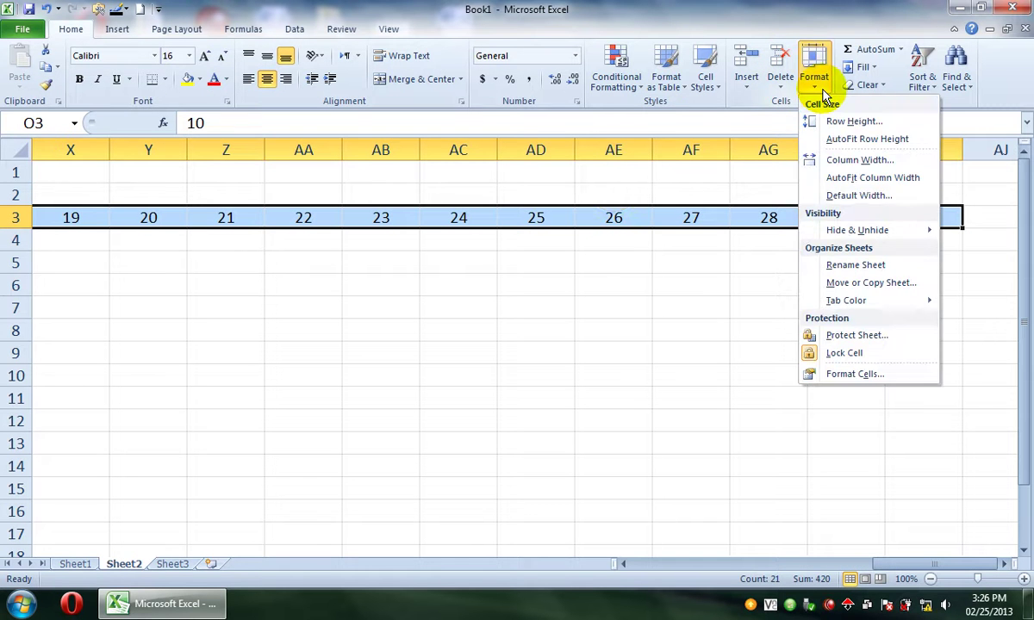
left_click(871, 177)
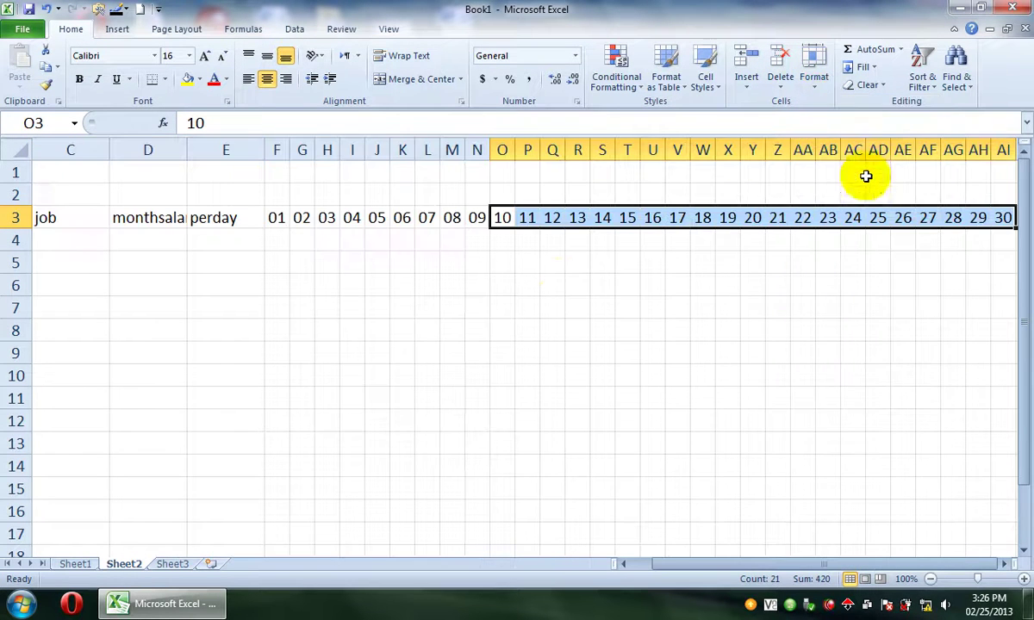
Look over the header row across the sheet, from column A to the column after day 30.
left_click(556, 281)
key("Left")
key("Left")
key("Left")
key("Left")
key("Left")
key("Left")
key("Left")
key("Left")
key("Left")
key("Left")
key("Left")
key("Left")
key("Left")
key("Left")
key("Left")
key("Left")
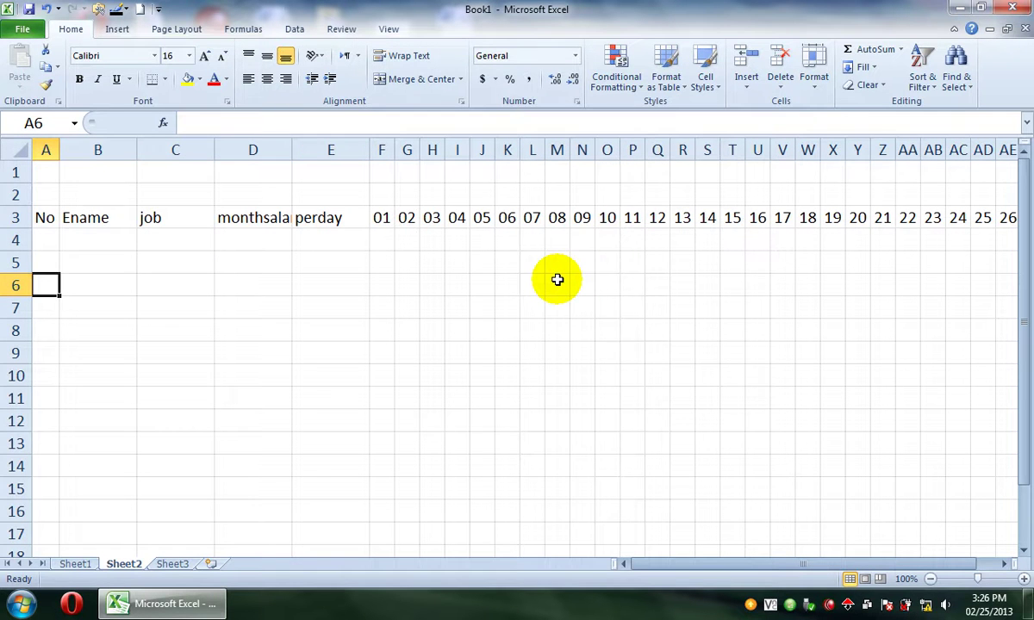
key("Right")
key("Right")
key("Right")
key("Right")
key("Right")
key("Right")
key("Right")
key("Right")
key("Right")
key("Right")
key("Right")
key("Right")
key("Right")
key("Right")
key("Right")
key("Right")
key("Right")
key("Right")
key("Right")
key("Right")
key("Right")
key("Right")
key("Right")
key("Right")
key("Right")
key("Right")
key("Right")
key("Right")
key("Right")
key("Right")
key("Up")
key("Left")
key("Left")
key("Left")
key("Left")
key("Left")
key("Left")
key("Left")
key("Left")
key("Up")
key("Up")
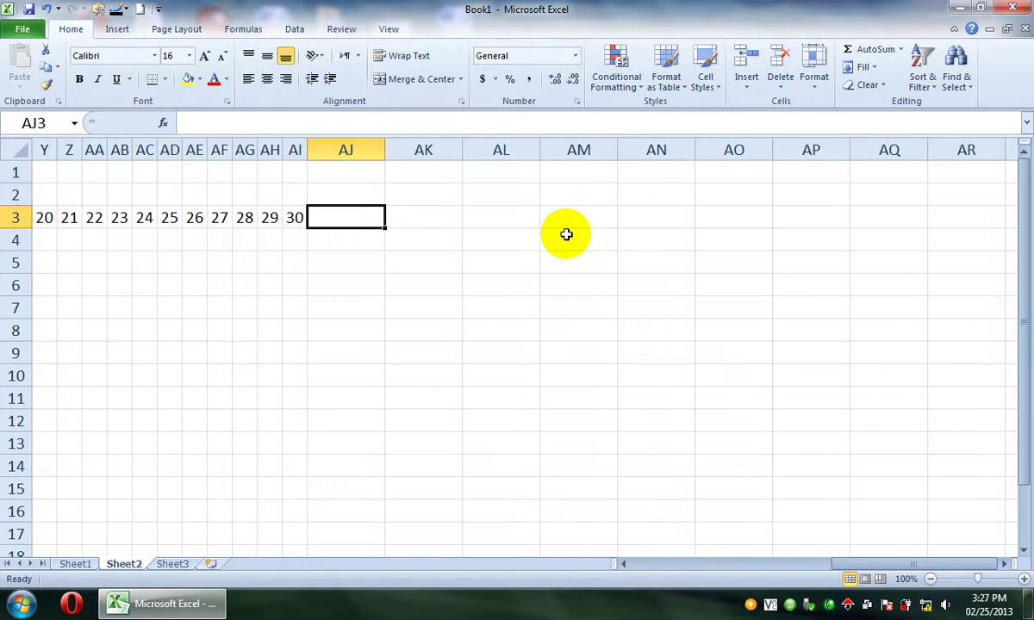
Enter the weekday names sat in F2 and sun in G2, above days 01 and 02.
key("Up")
key("Left")
key("Left")
key("Left")
key("Left")
key("Left")
key("Left")
key("Left")
key("Left")
key("Left")
key("Left")
key("Left")
key("Left")
key("Left")
key("Left")
key("Left")
key("Left")
key("Left")
key("Left")
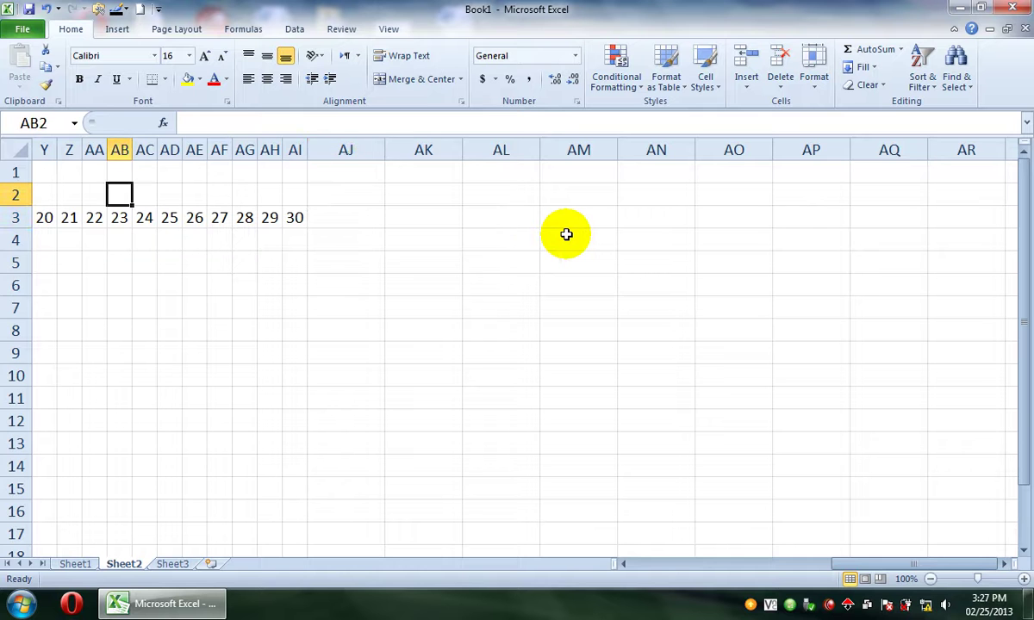
key("Left")
key("Left")
key("Left")
key("Left")
key("Left")
key("Left")
key("Left")
key("Left")
key("Left")
key("Left")
key("Left")
key("Left")
key("Left")
key("Left")
key("Left")
key("Left")
key("Left")
key("Right")
key("Right")
key("Right")
key("Right")
key("Right")
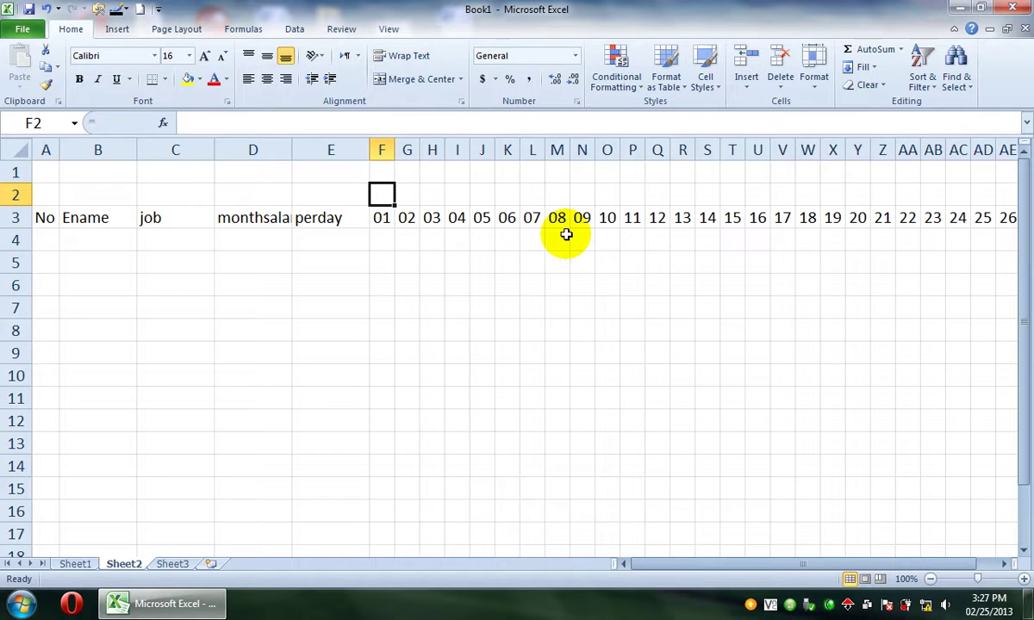
type("sat")
key("Right")
type("sun")
key("Down")
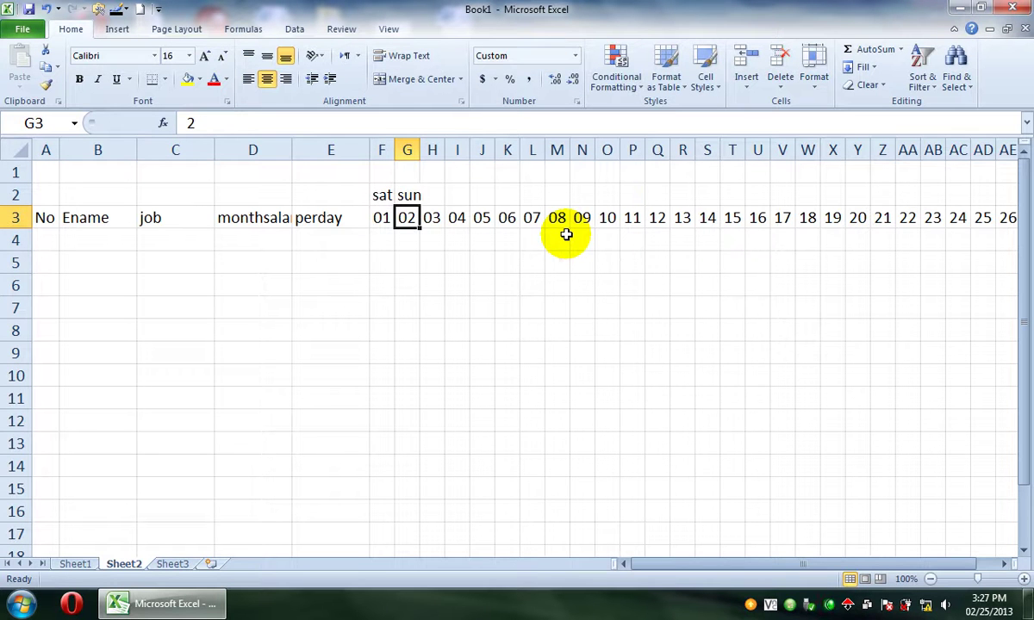
Fill the weekday series from F2:G2 across row 2 through AI2, above day 30.
left_click_drag(381, 190, 401, 193)
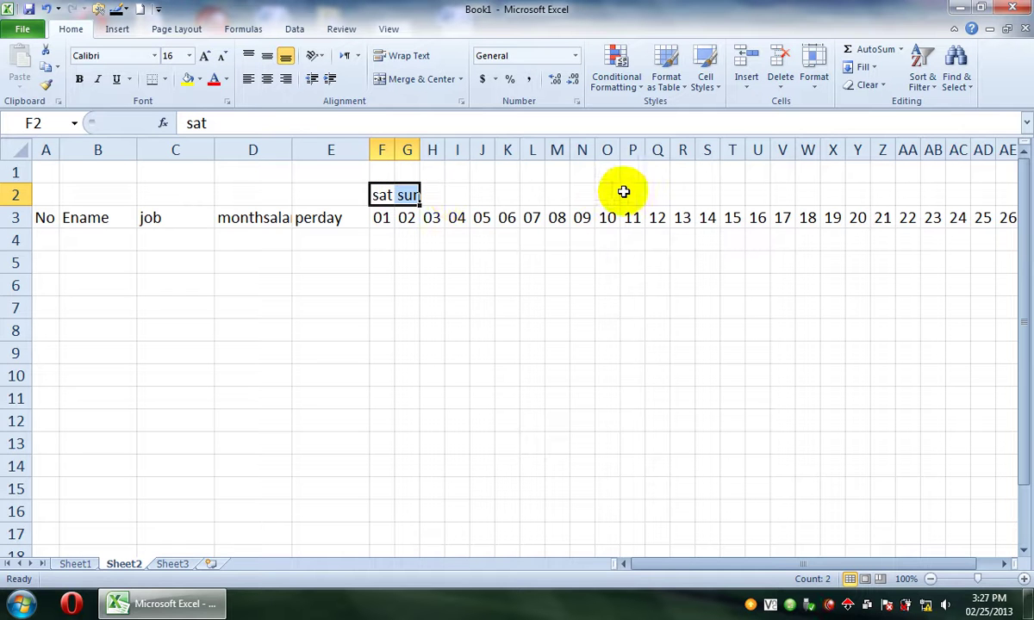
left_click_drag(421, 205, 392, 212)
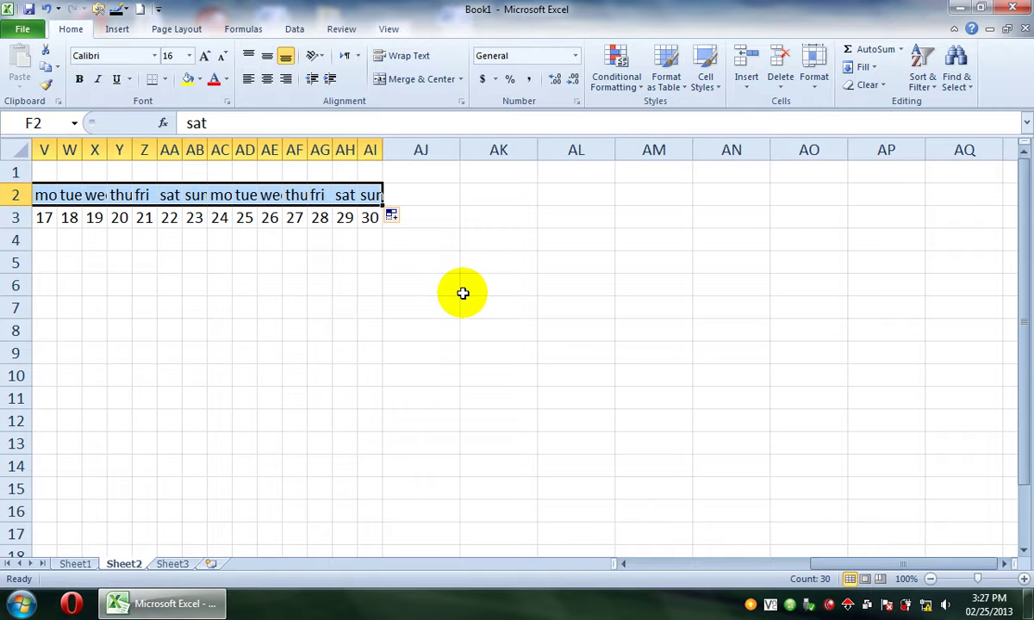
key("Left")
key("Left")
key("Left")
key("Left")
key("Left")
Rotate the weekday names in F2:AI2 upward with the Rotate Text Up orientation.
left_click_drag(388, 203, 521, 195)
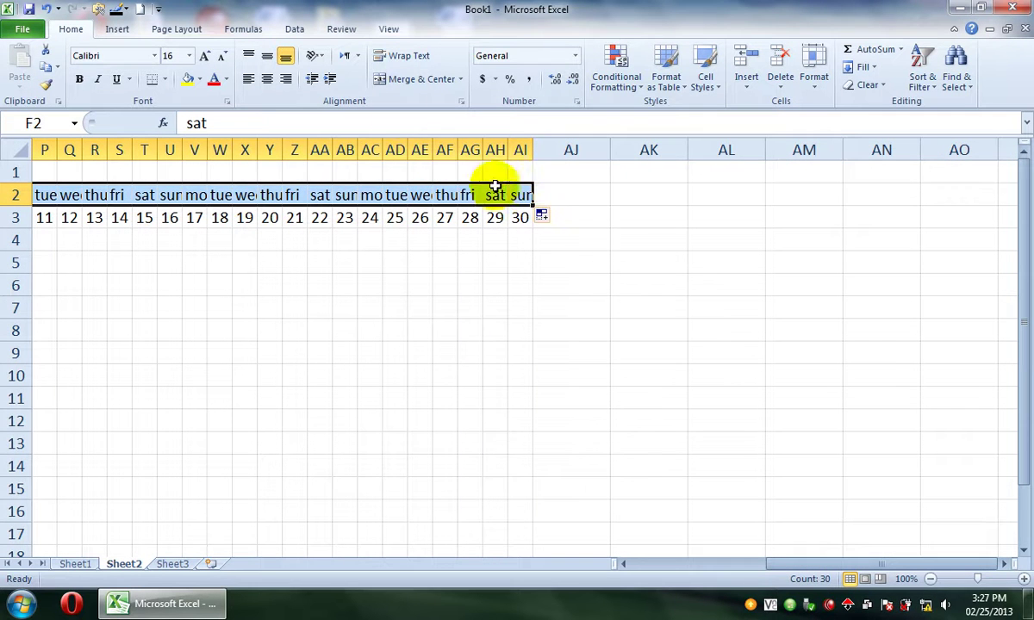
left_click(317, 56)
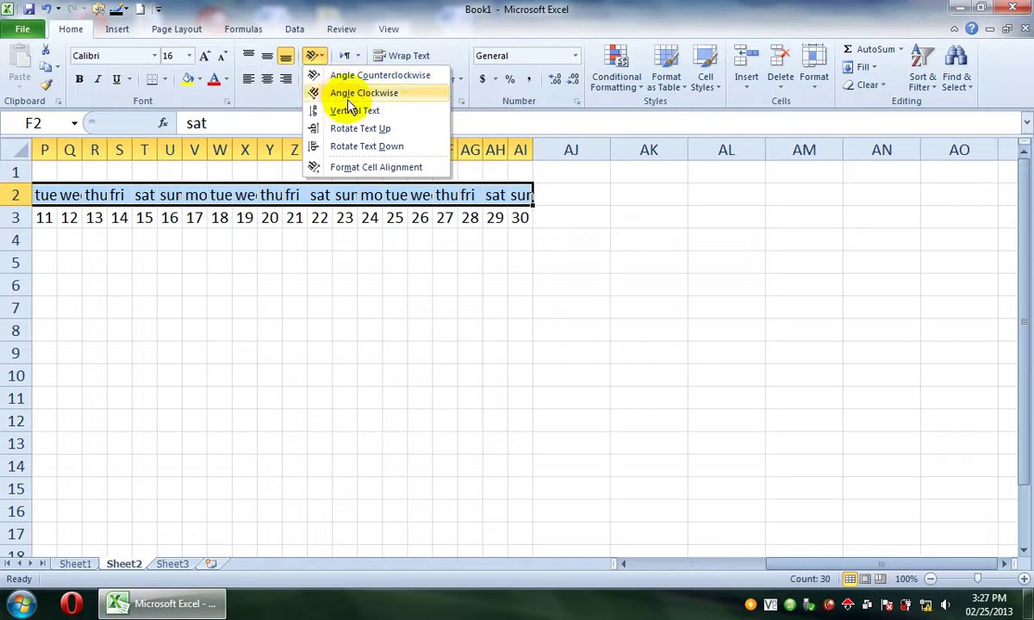
left_click(361, 127)
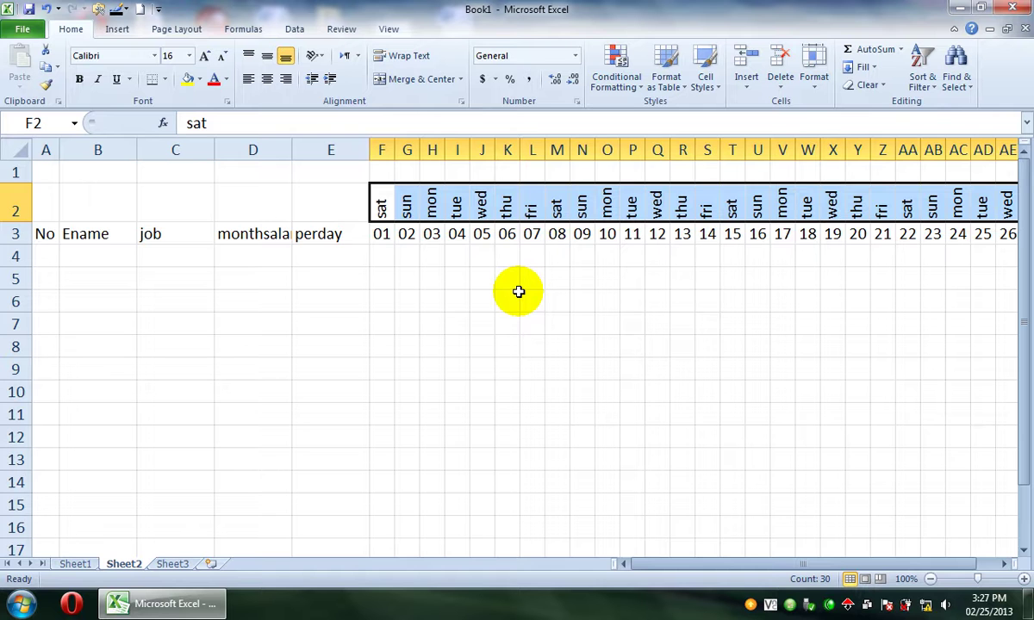
left_click(518, 293)
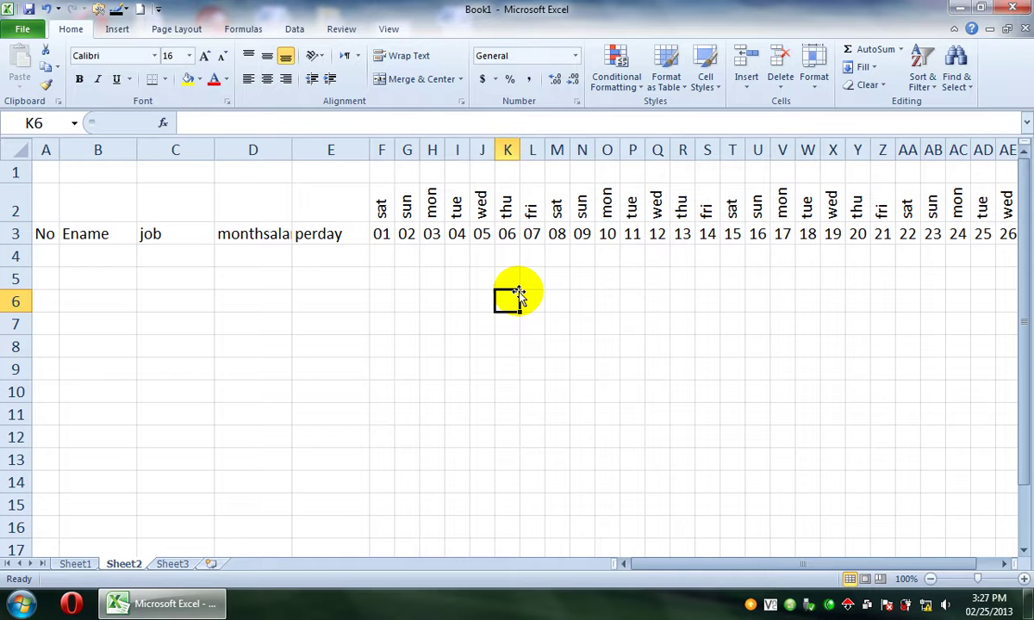
Center the headers No, Ename, job, monthsalary and perday in A3:E3.
left_click(41, 237)
left_click_drag(244, 255, 300, 226)
left_click(319, 229)
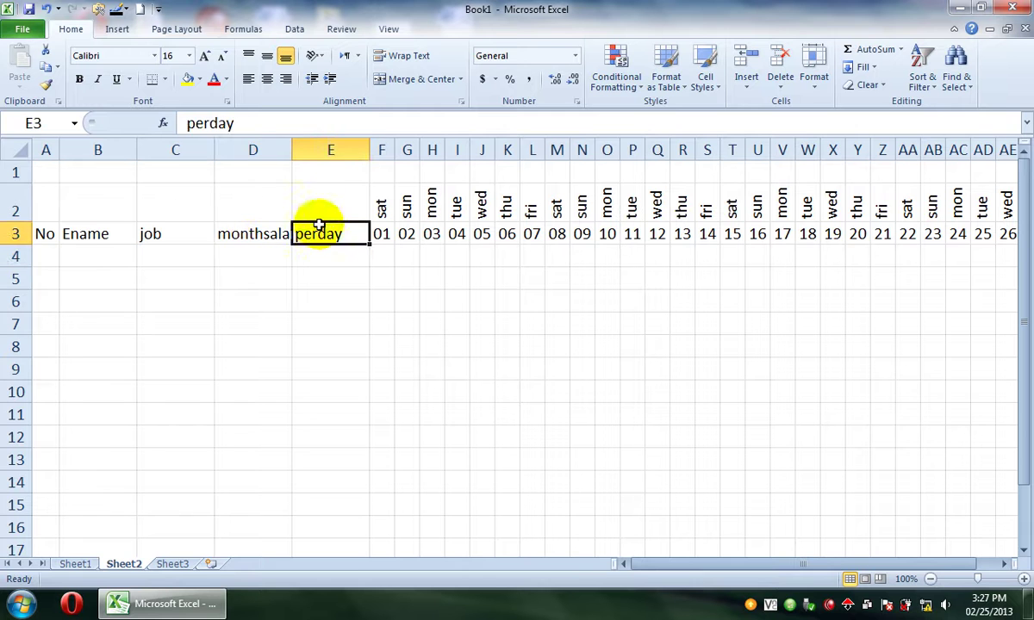
left_click(44, 234)
key("shift+Right")
key("shift+Right")
key("shift+Right")
key("shift+Right")
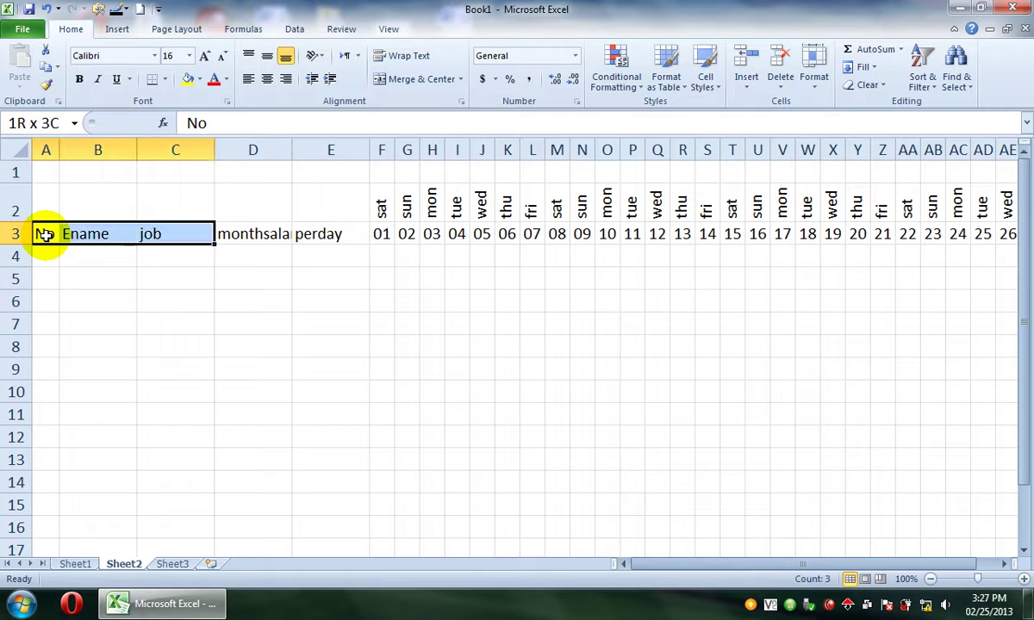
left_click(267, 79)
left_click(46, 252)
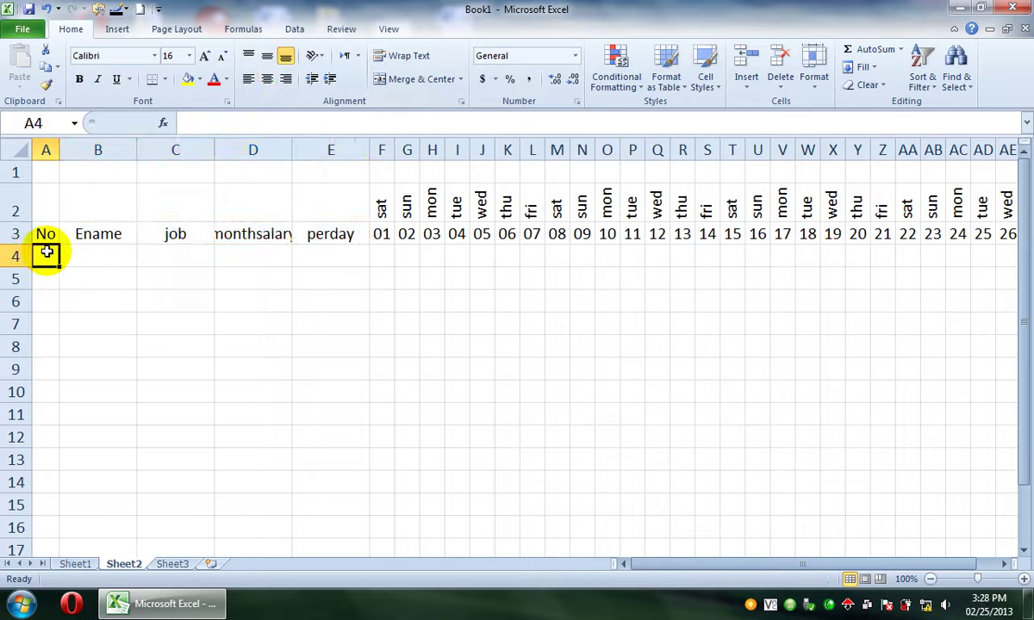
Enter 1 under No in A4 and center the contents of the range A4:Z11.
type("1")
key("Tab")
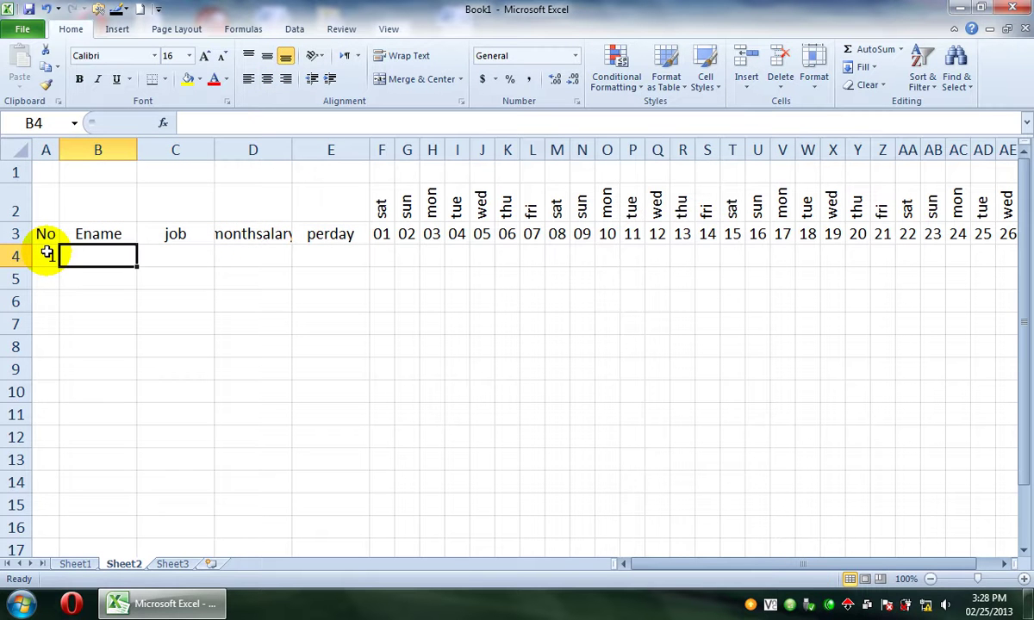
left_click(46, 251)
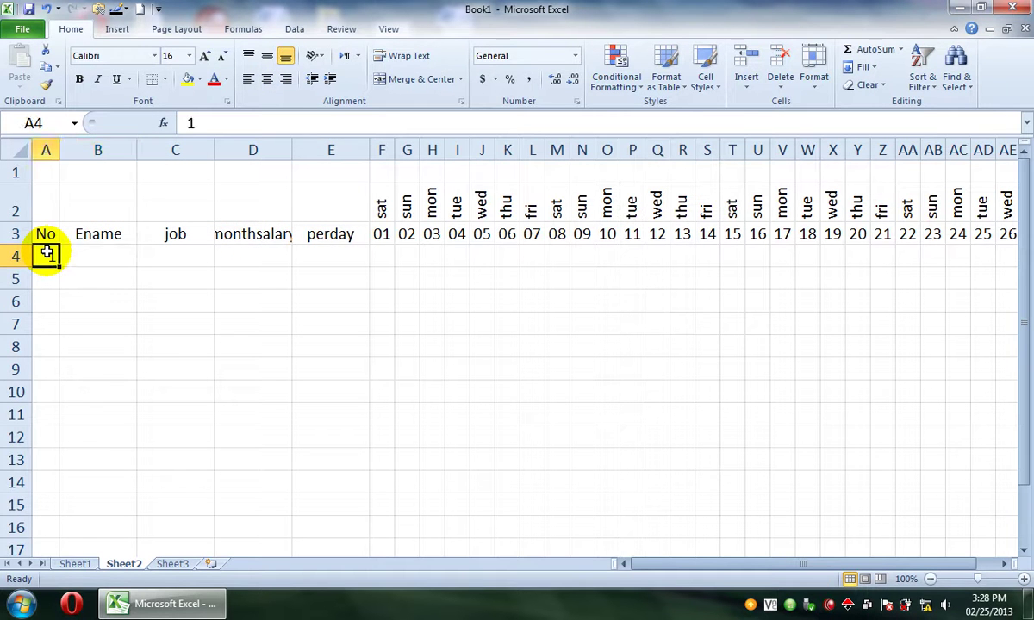
key("shift+Right")
key("shift+Right")
key("shift+Right")
key("shift+Right")
key("shift+Right")
key("shift+Right")
key("shift+Right")
key("shift+Right")
key("shift+Right")
key("shift+Right")
key("shift+Right")
key("shift+Right")
key("shift+Right")
key("shift+Right")
key("shift+Right")
key("shift+Right")
key("shift+Right")
key("shift+Right")
key("shift+Right")
key("shift+Right")
key("shift+Right")
key("shift+Right")
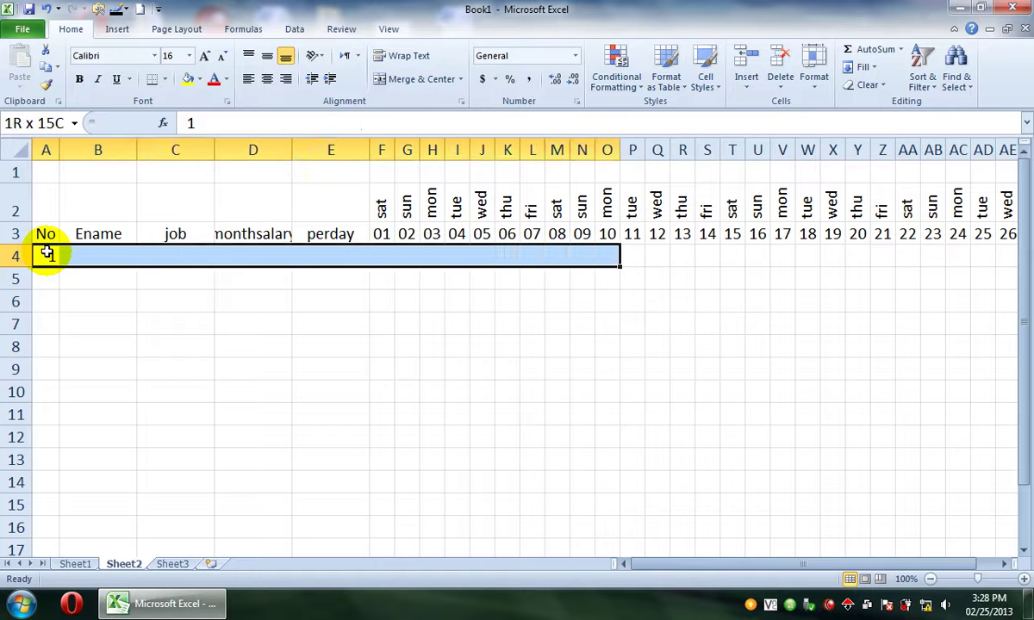
key("shift+Right")
key("shift+Right")
key("shift+Right")
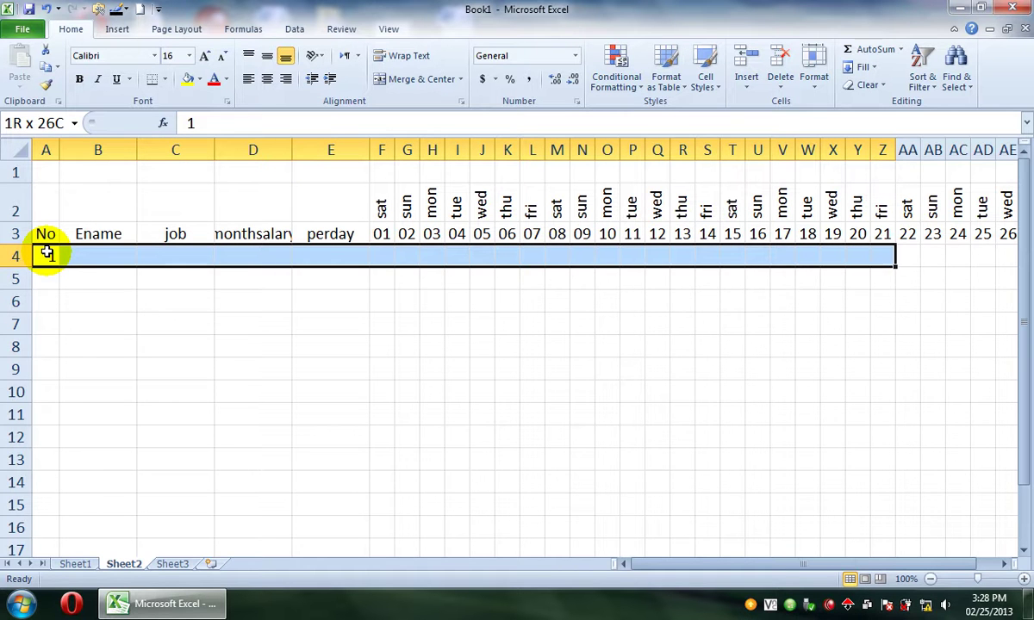
key("shift+Down")
key("shift+Down")
key("shift+Down")
key("shift+Down")
key("shift+Down")
key("shift+Down")
key("shift+Down")
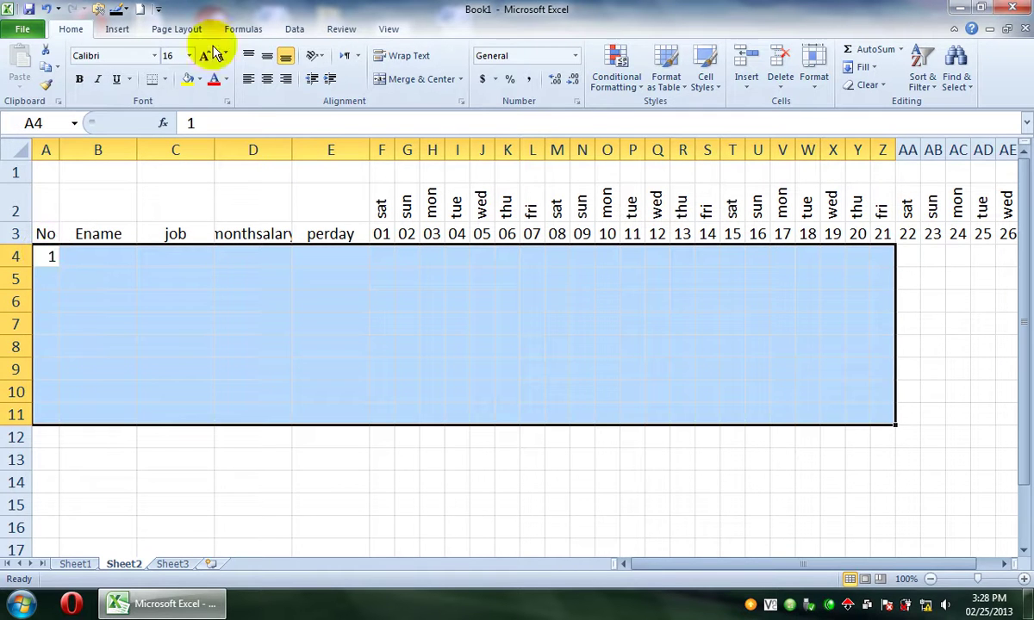
left_click(267, 79)
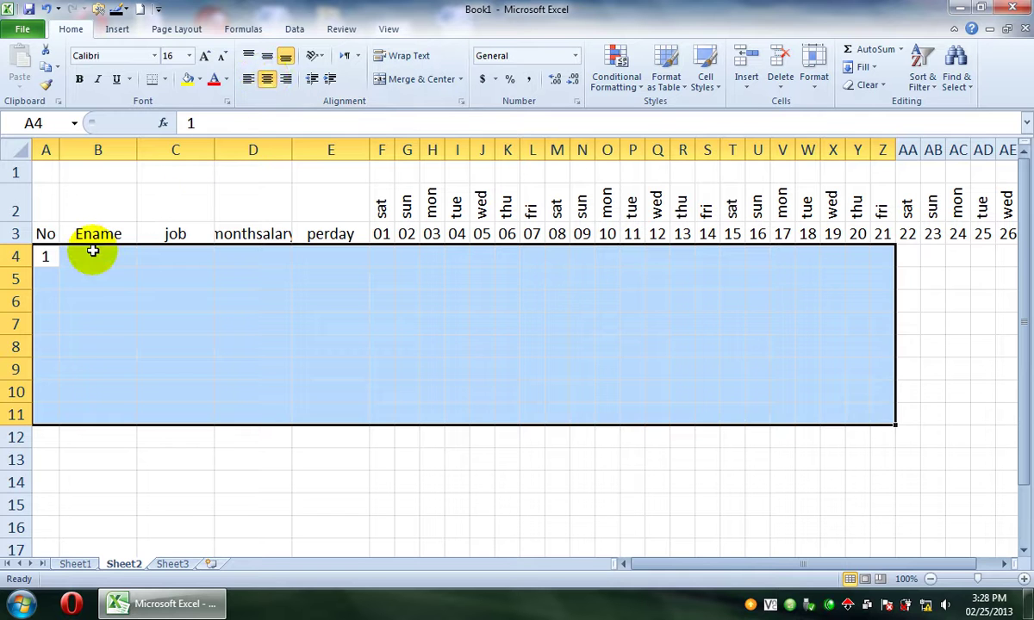
Enter the employee's name in B4 and the job teacher in C4.
left_click(93, 252)
type("waheed")
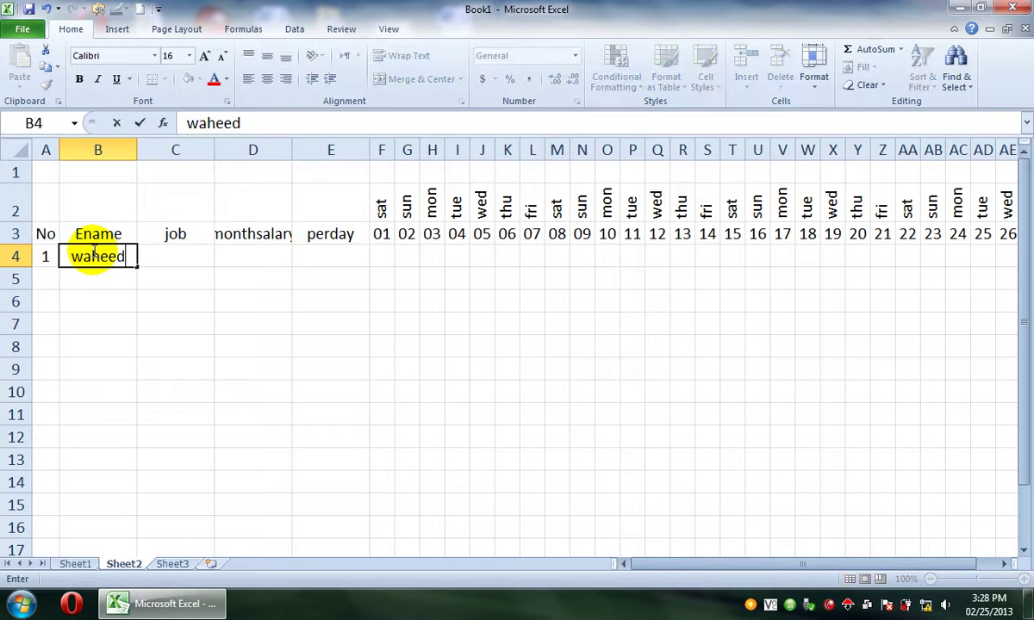
key("Tab")
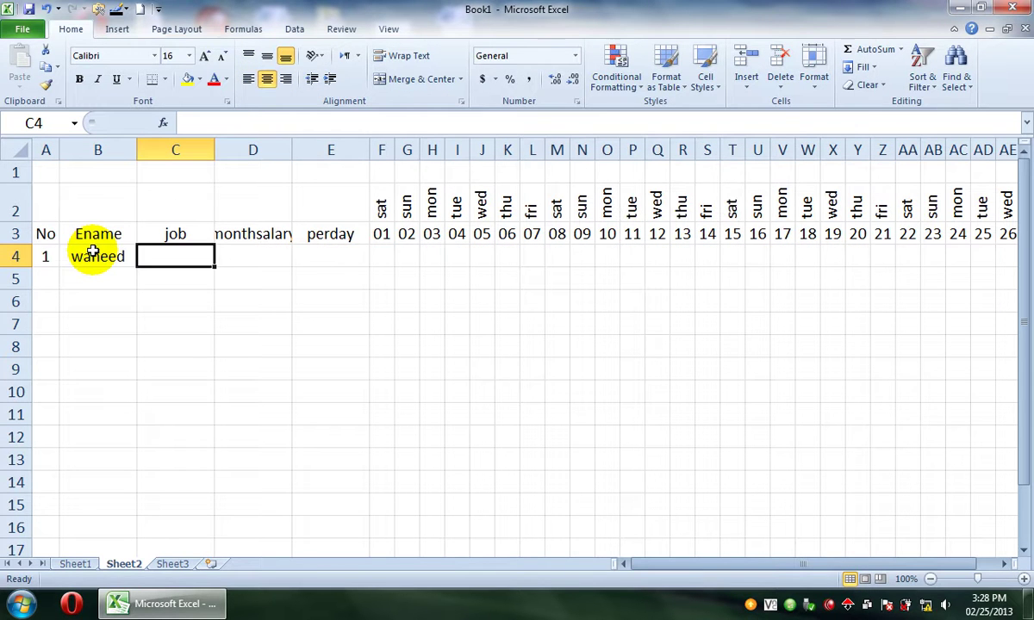
type("te")
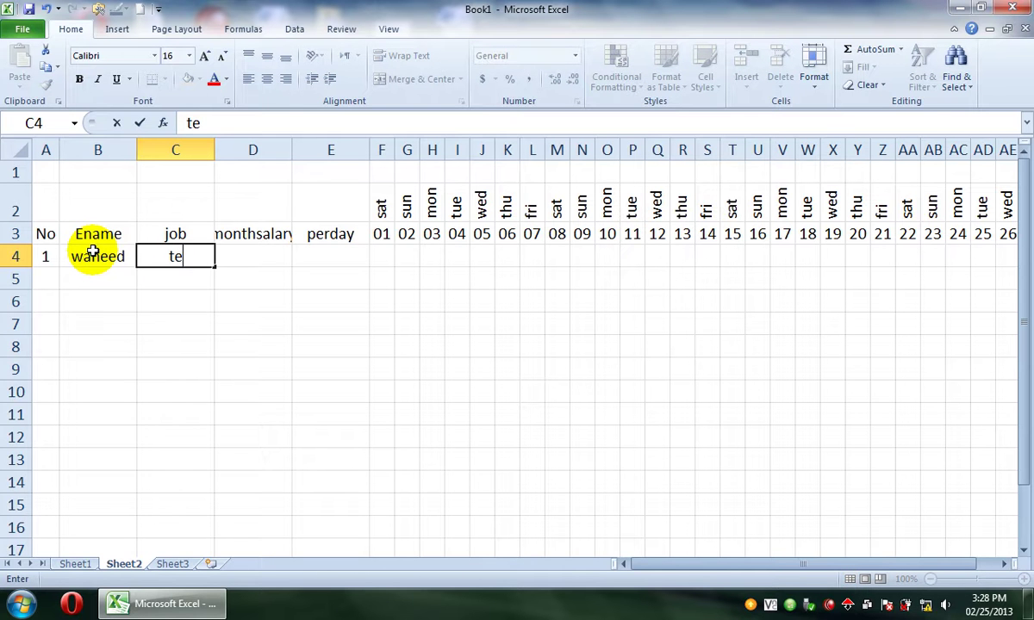
type("acher")
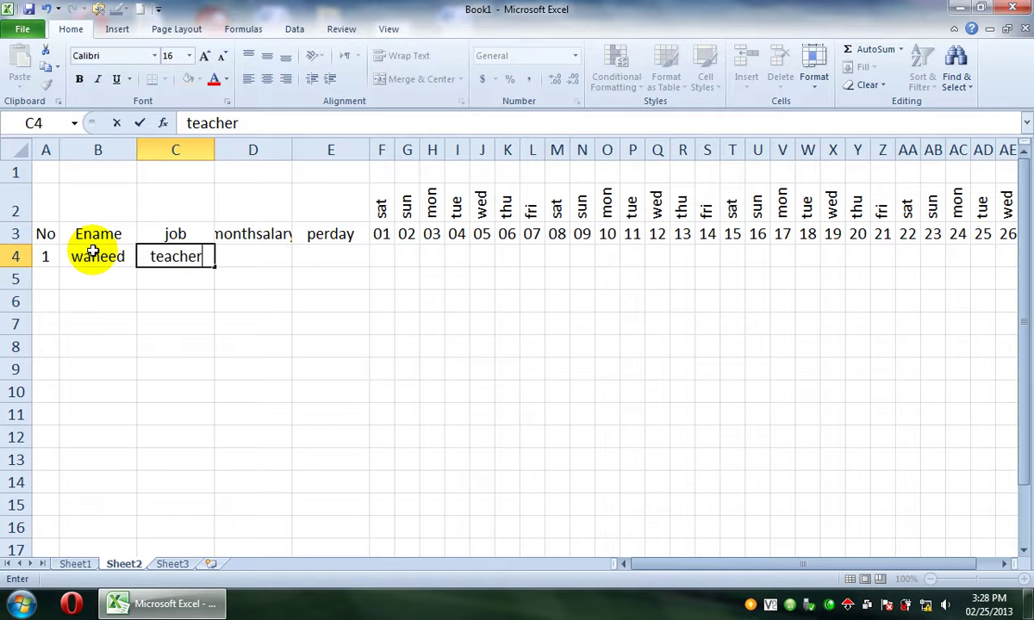
key("Tab")
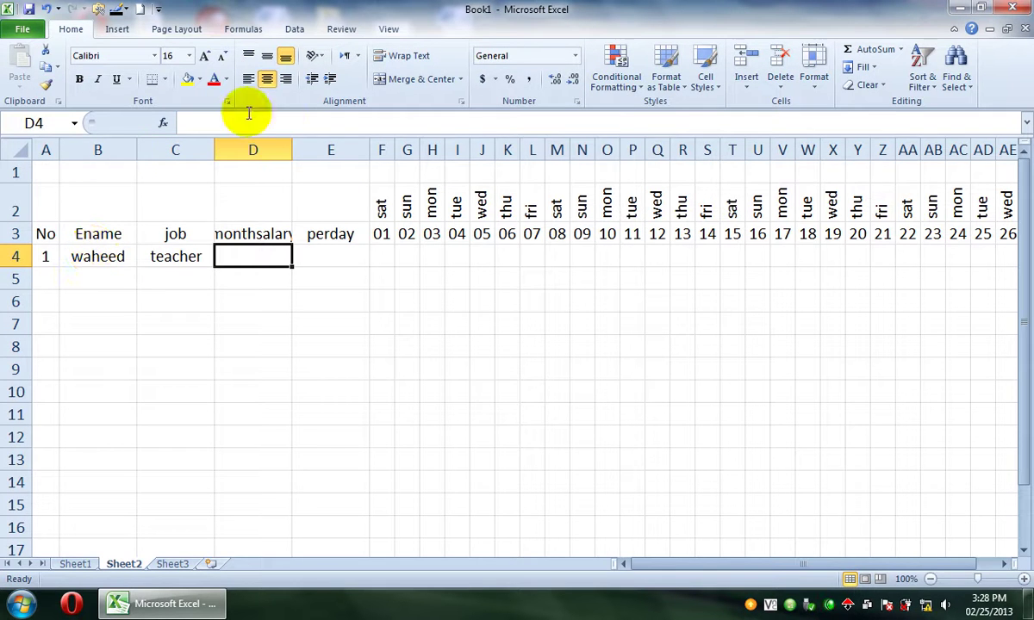
Fit column D to the monthsalary header and enter the salary 70000 in D4.
double_click(291, 148)
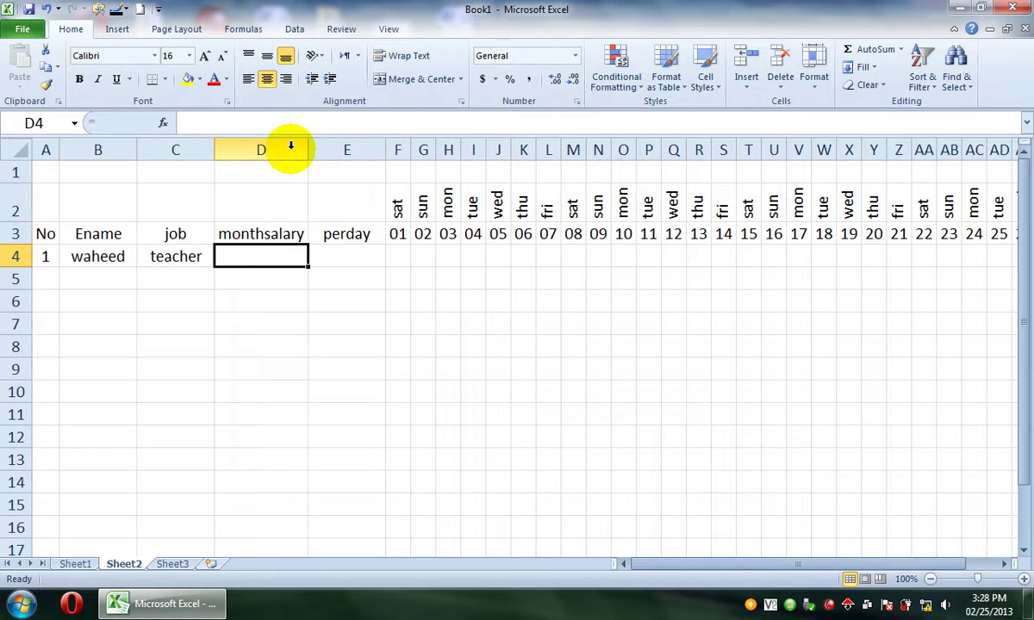
type("70000")
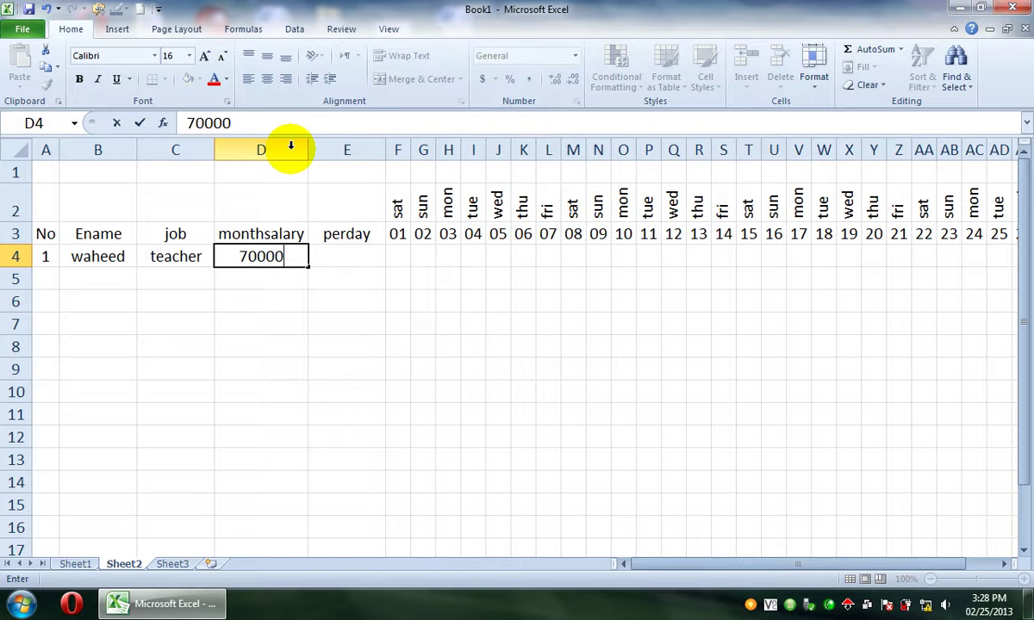
key("Tab")
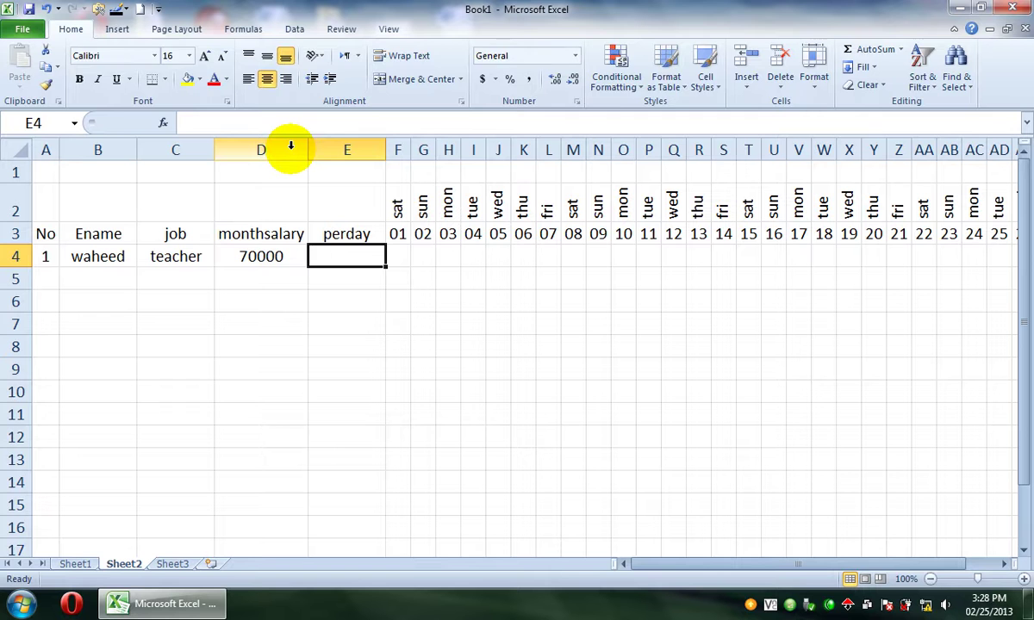
Calculate the per-day pay in E4 with the formula =D4/30.
type("=D4/30")
key("Return")
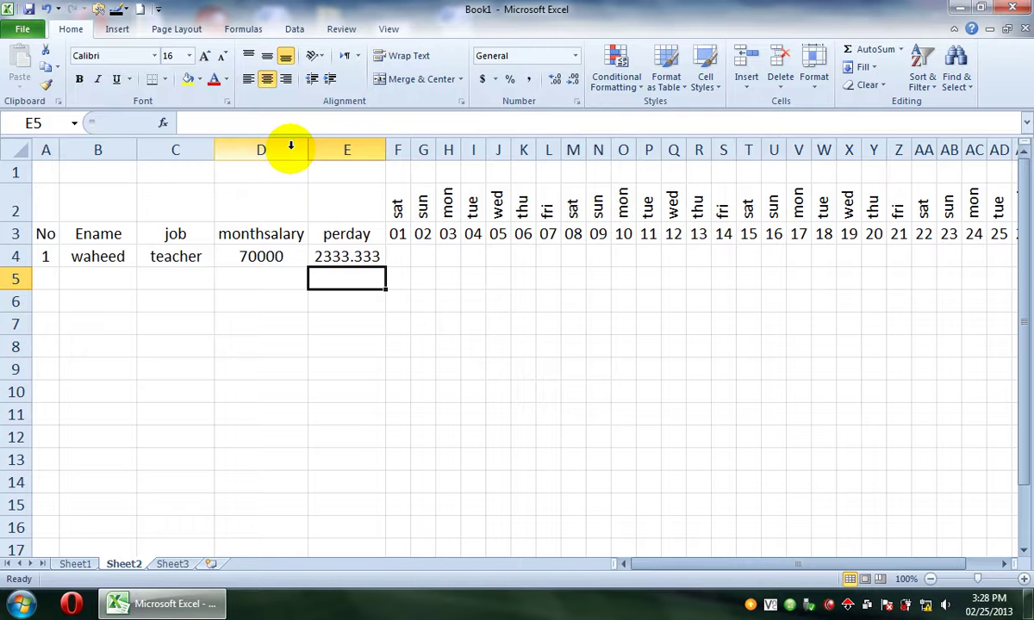
key("Up")
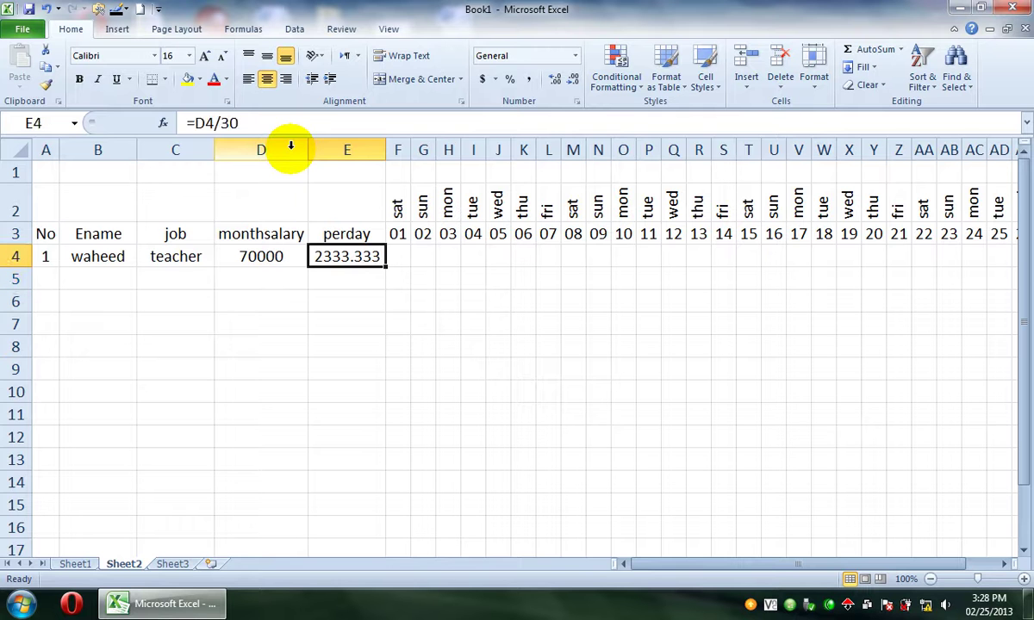
key("Right")
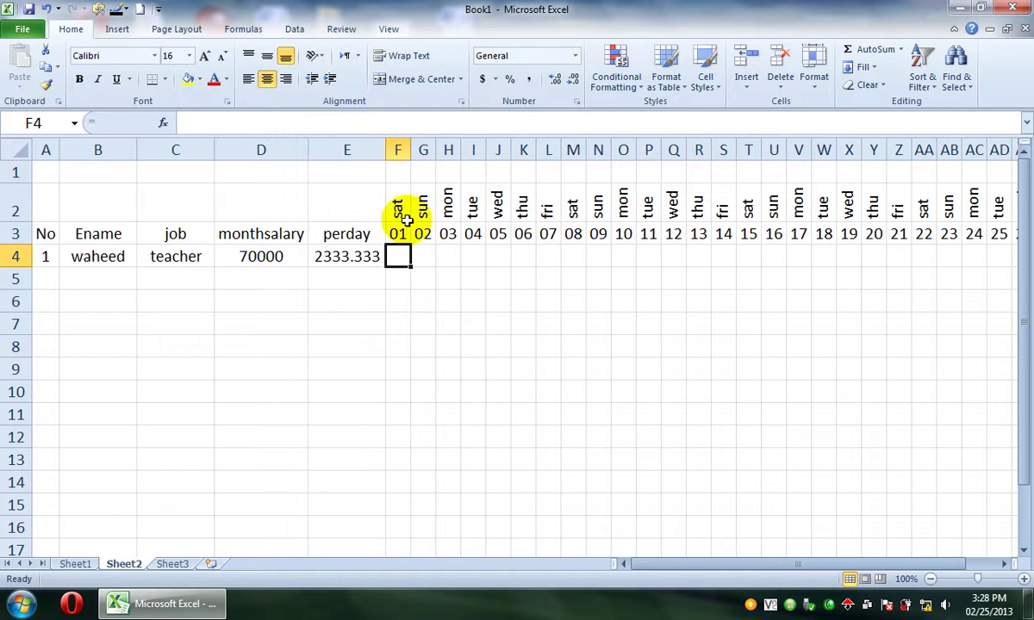
Apply List data validation with the source P/A to the day cells F4:AI16.
left_click_drag(402, 259, 848, 528)
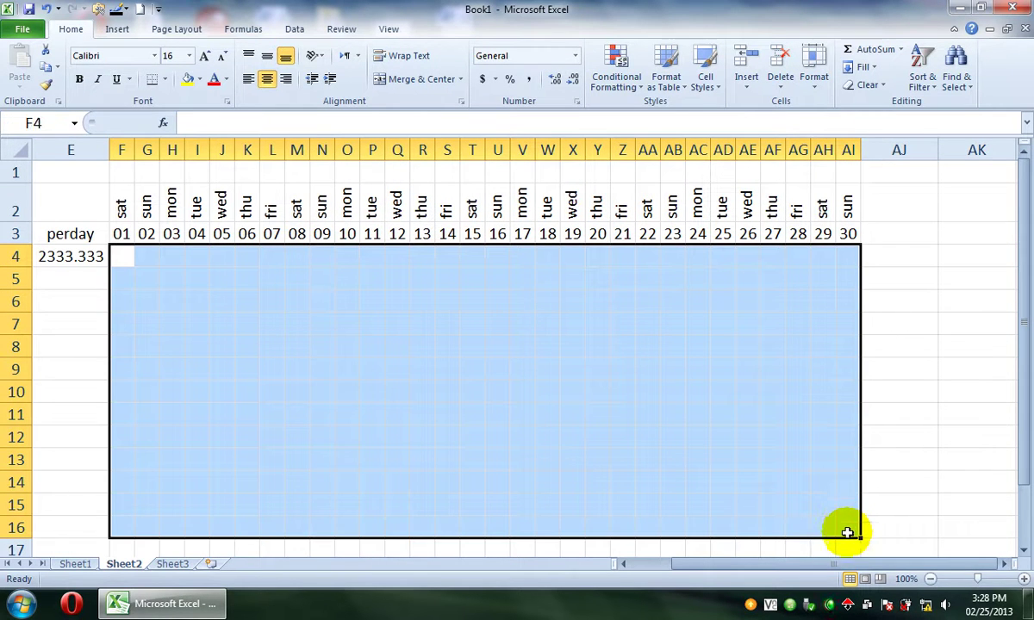
left_click(289, 33)
left_click(628, 88)
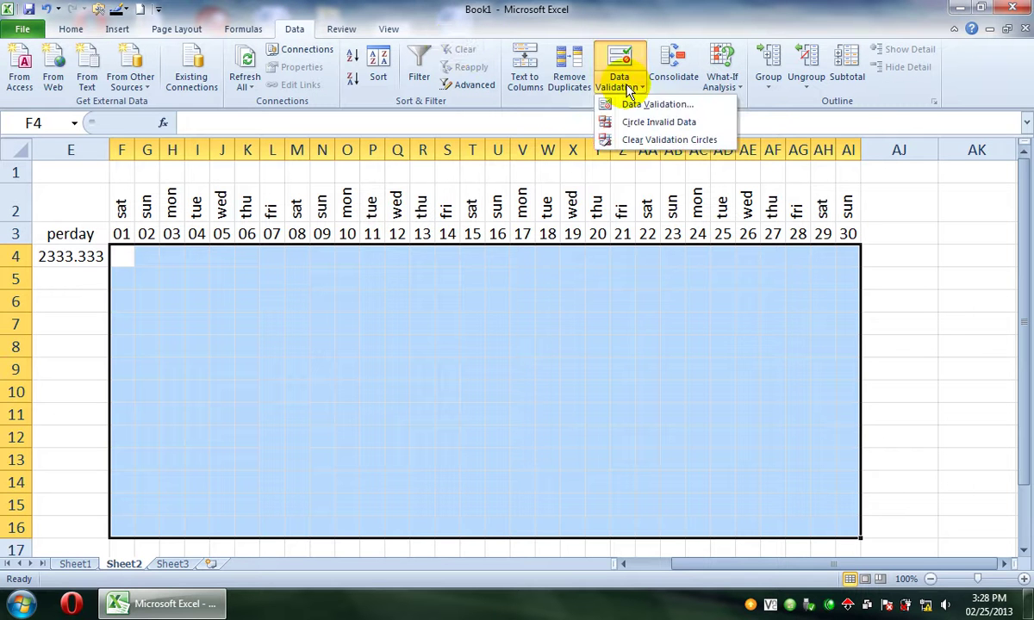
left_click(653, 104)
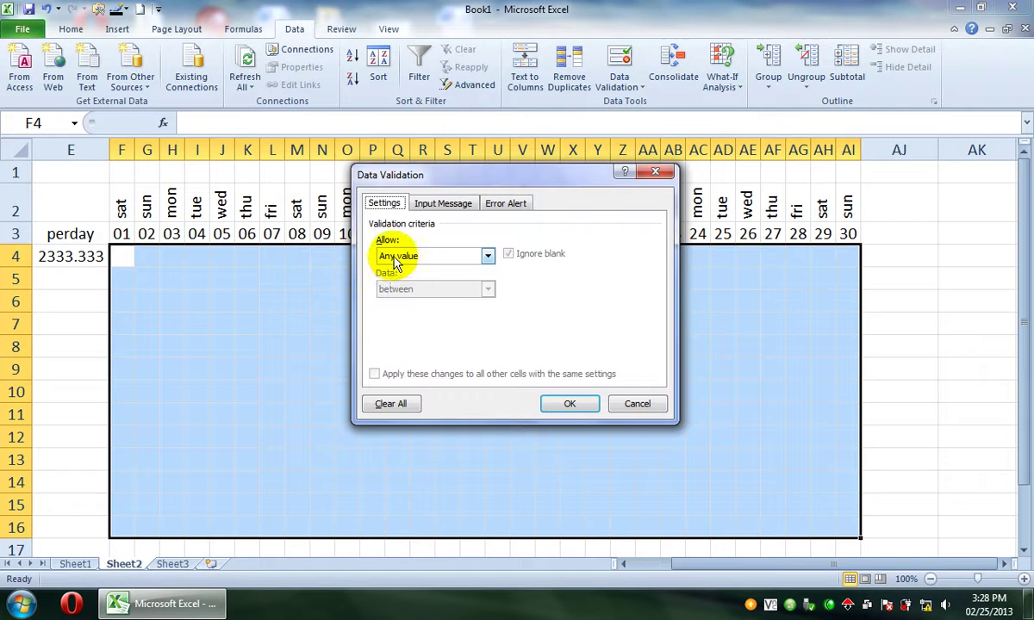
left_click(412, 257)
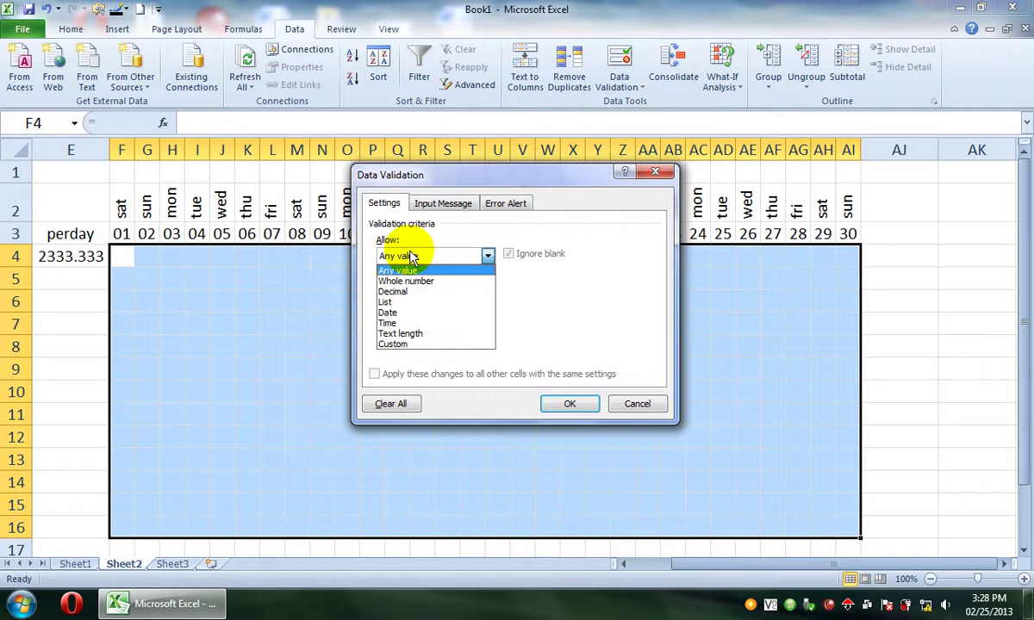
left_click(423, 309)
left_click(405, 321)
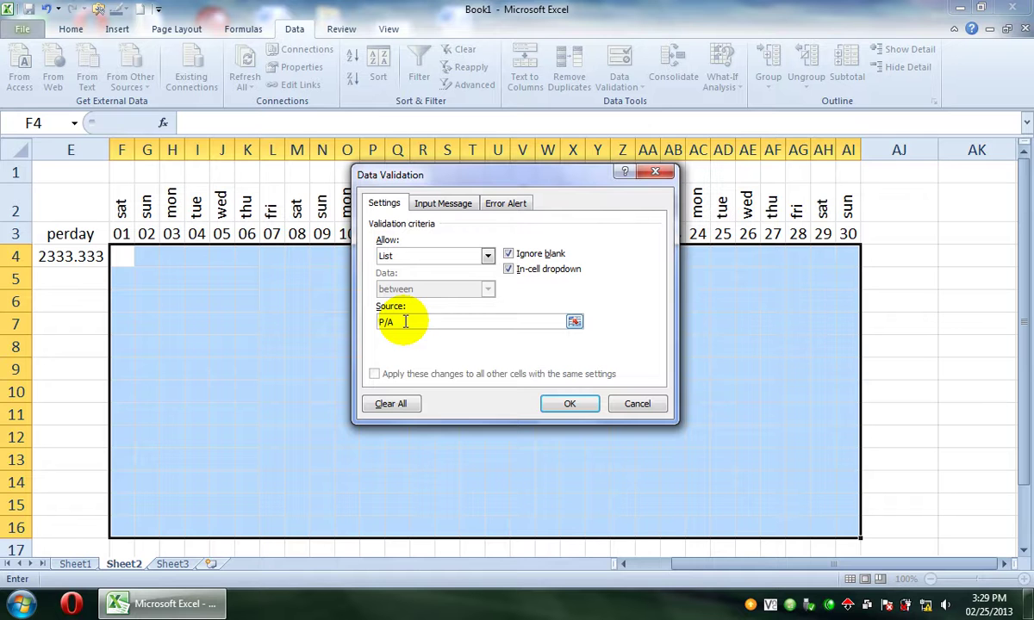
left_click(564, 405)
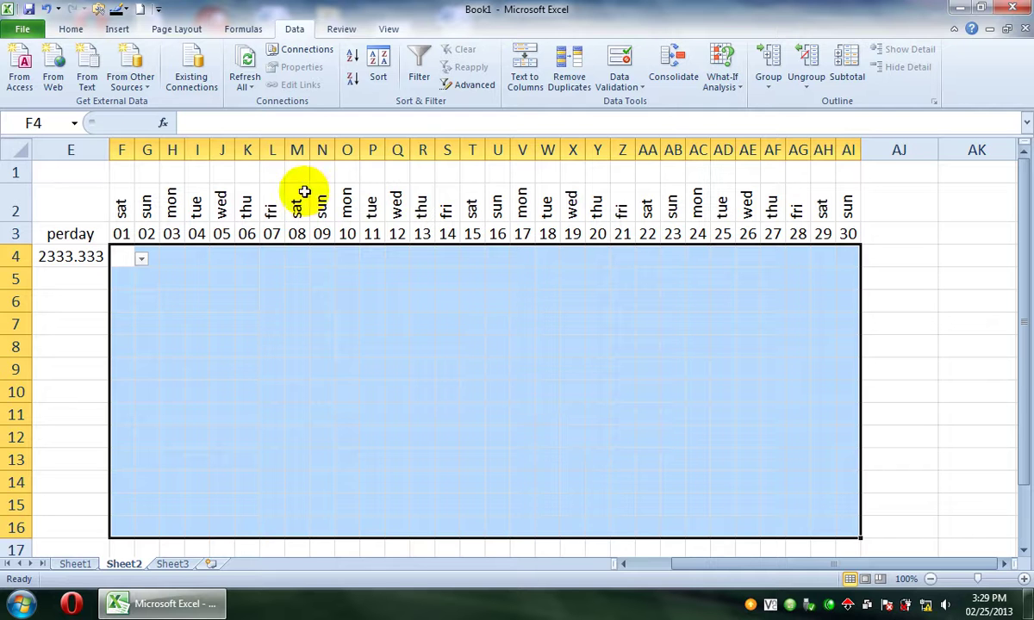
Add an Equal To conditional formatting rule to F4:AI16 that shows the value A with Red Text.
left_click(71, 31)
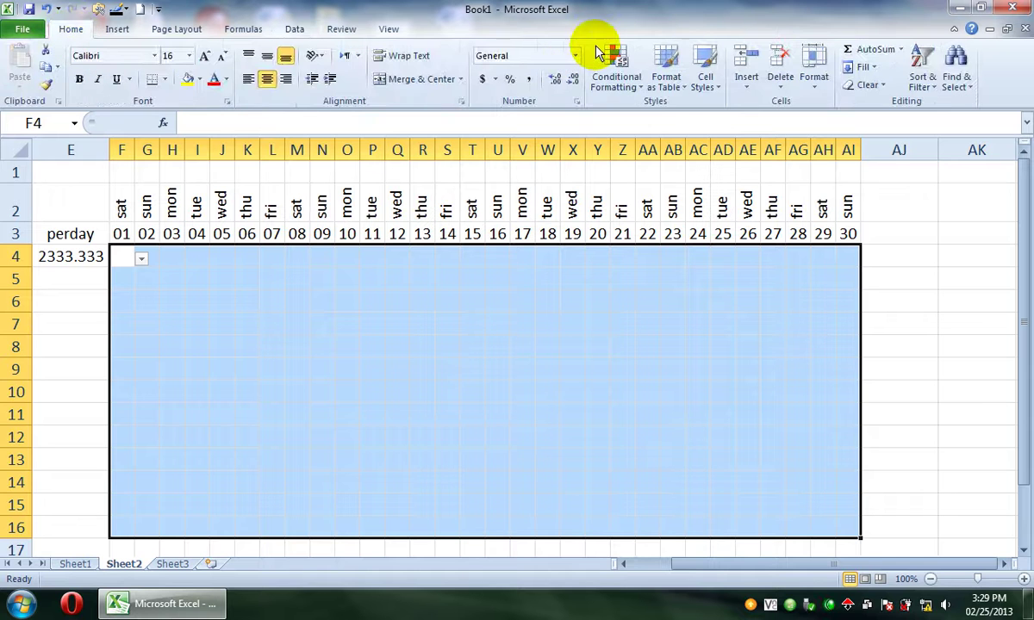
left_click(669, 94)
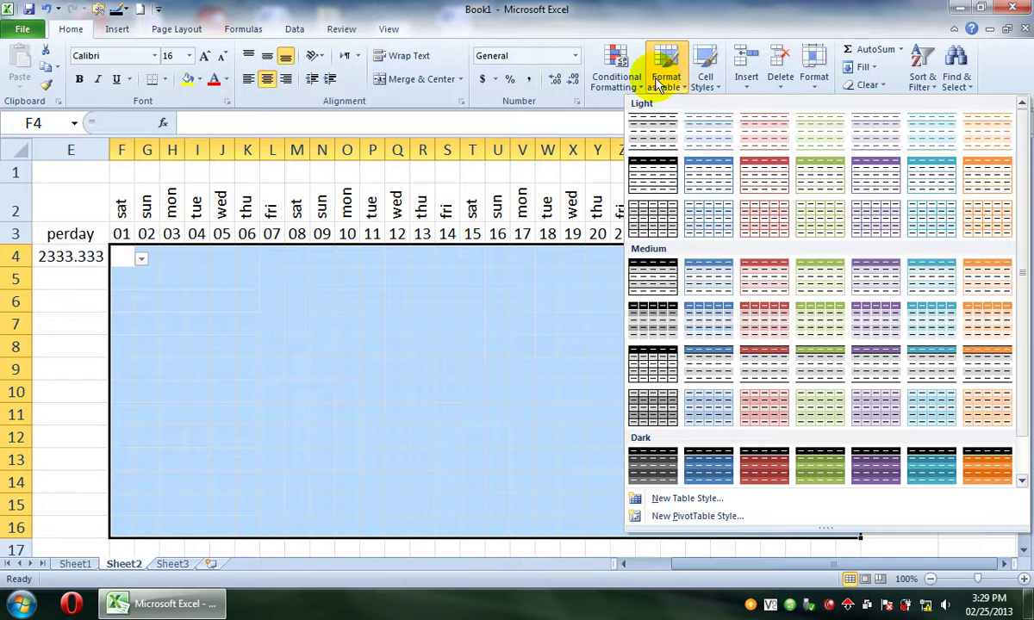
left_click(638, 79)
mouse_move(694, 113)
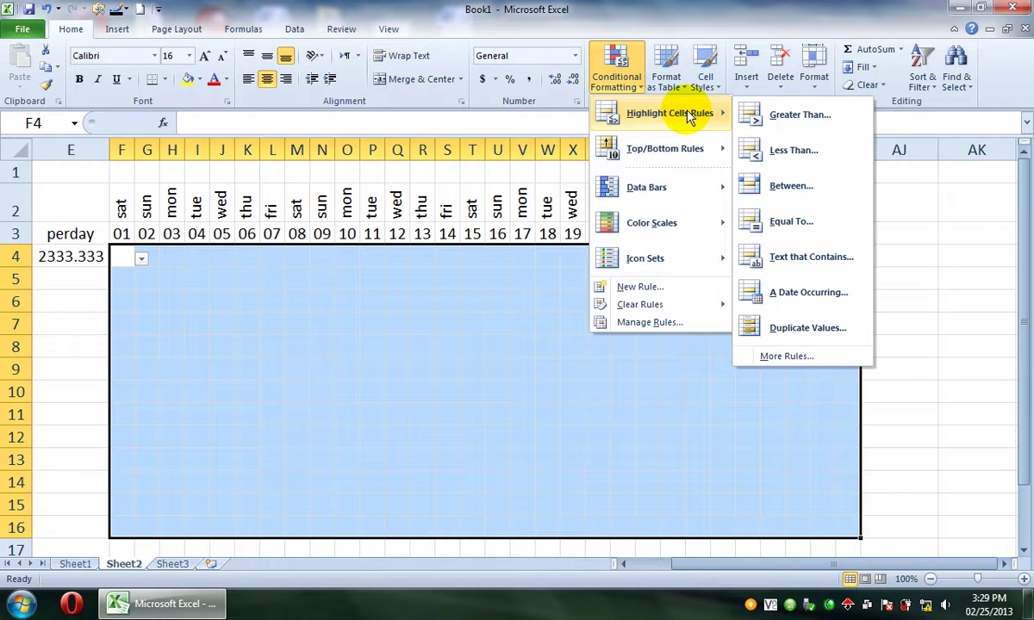
left_click(809, 226)
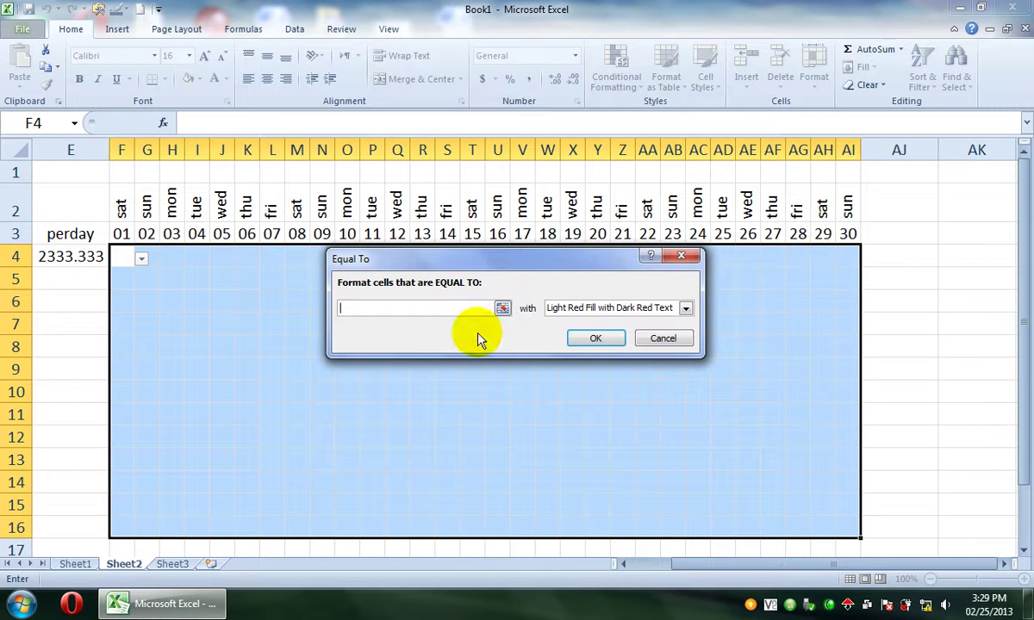
type("A")
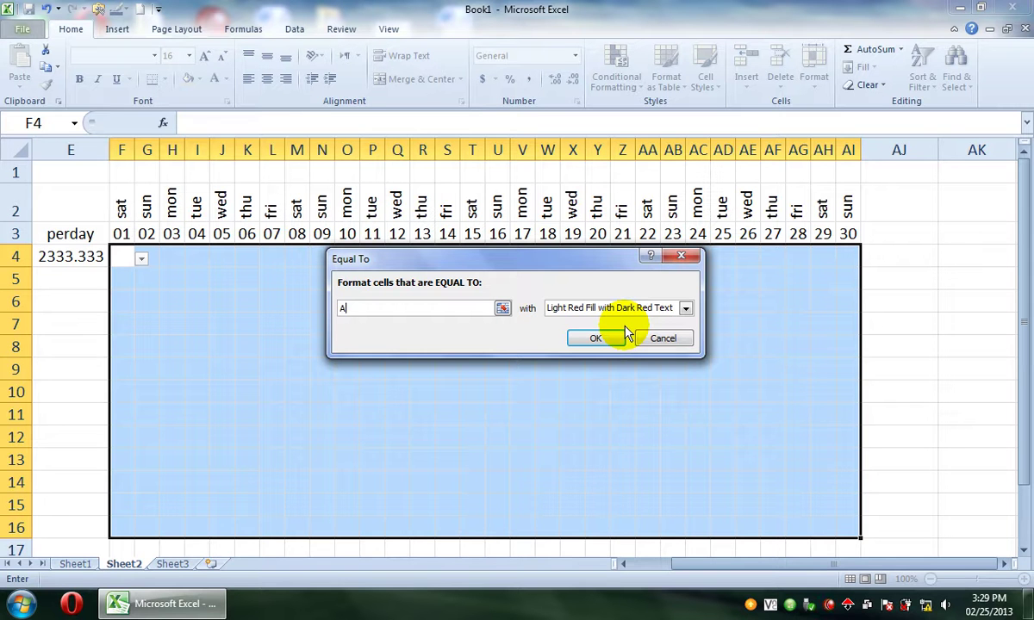
left_click(655, 308)
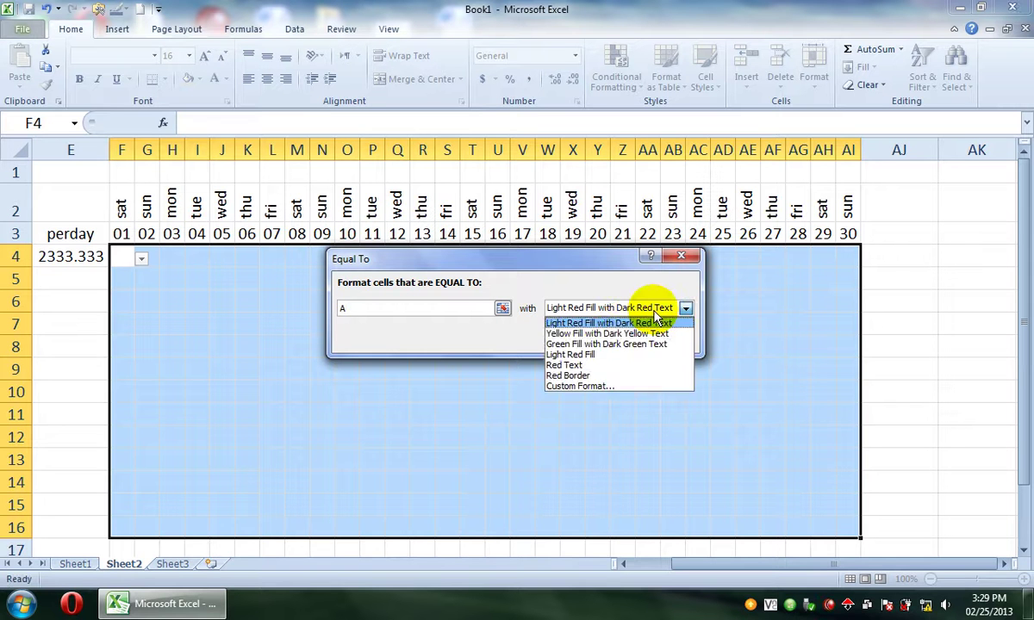
left_click(595, 364)
left_click(586, 343)
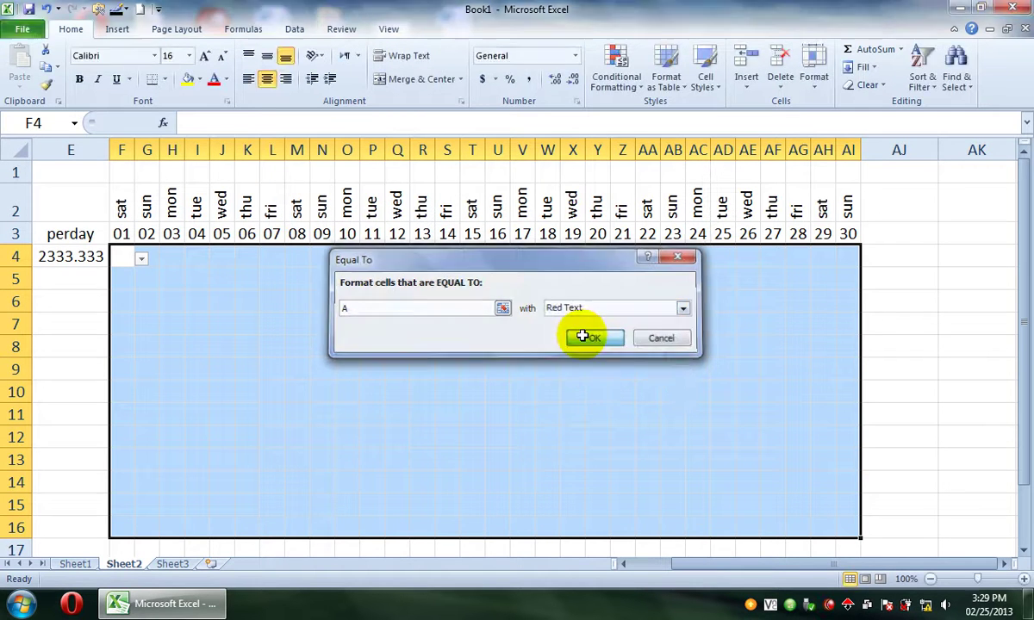
Change the validation list source for F4:AI16 to P,A and select cell G4 under day 02.
left_click(142, 264)
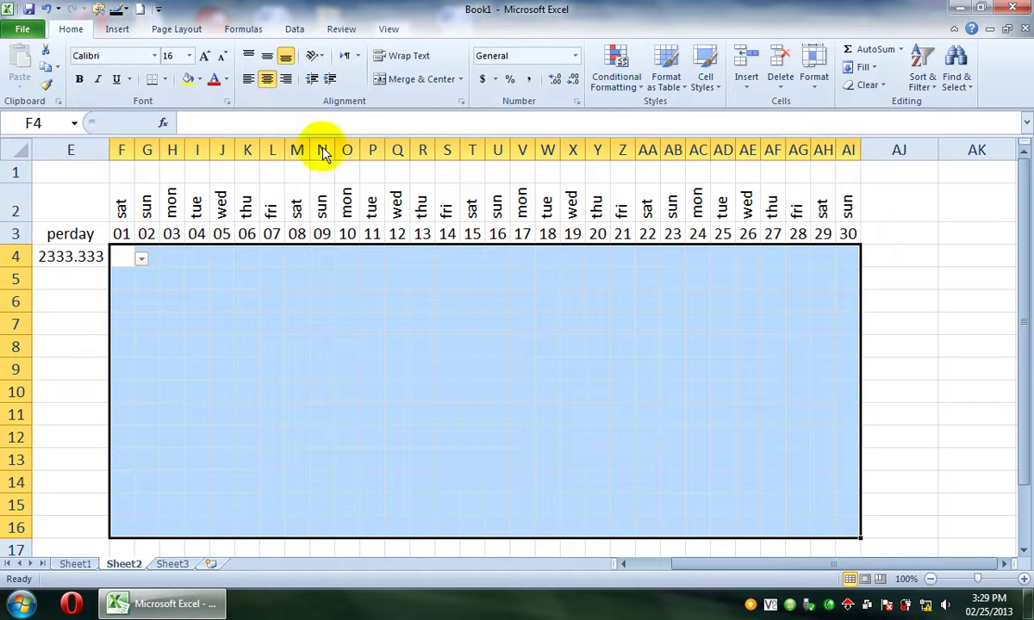
left_click(294, 31)
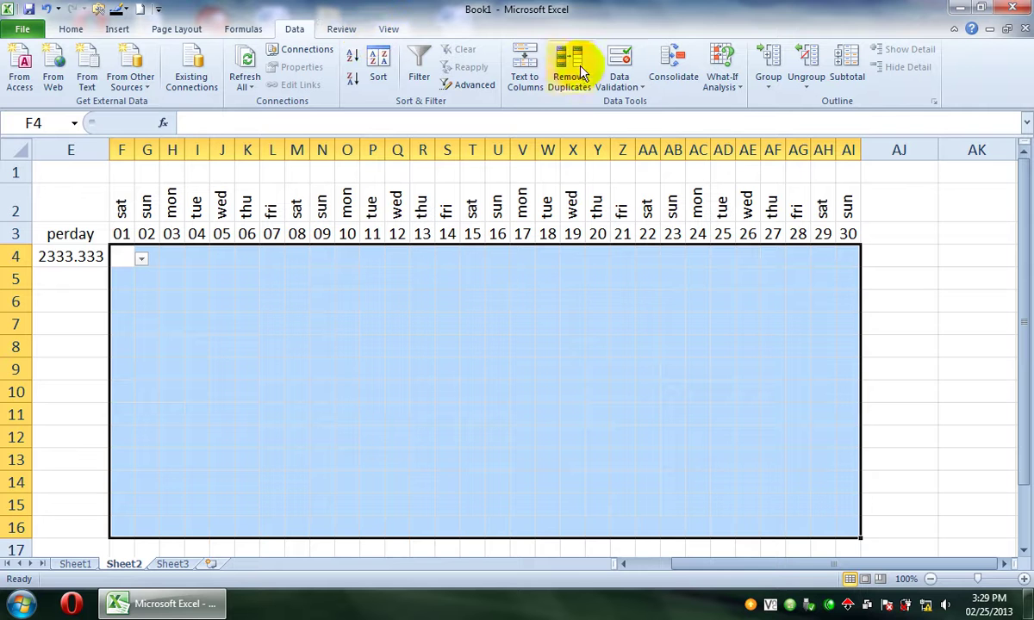
left_click(618, 82)
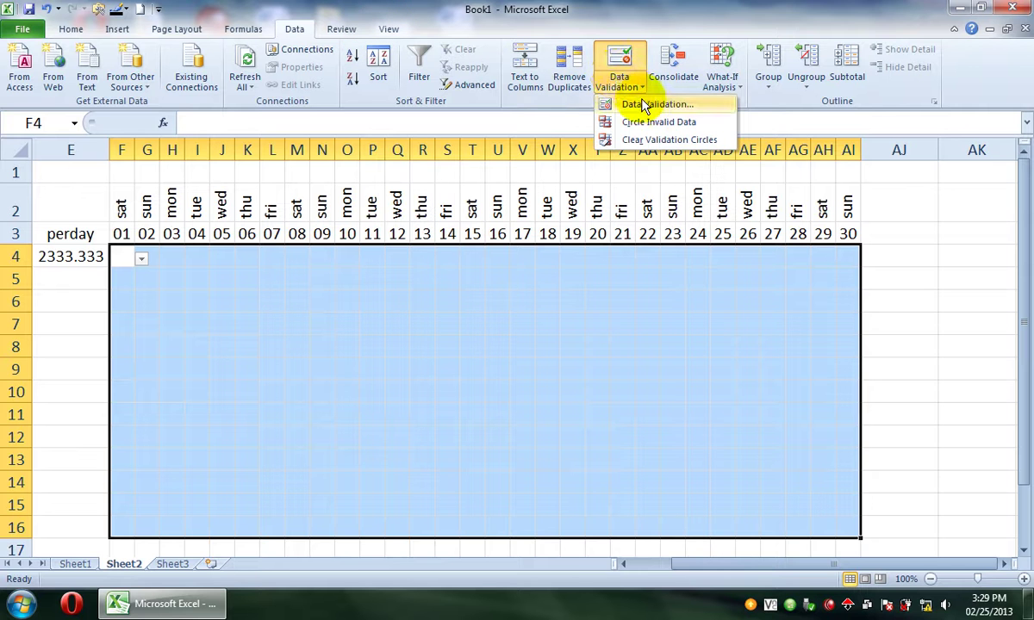
left_click(635, 103)
left_click(424, 322)
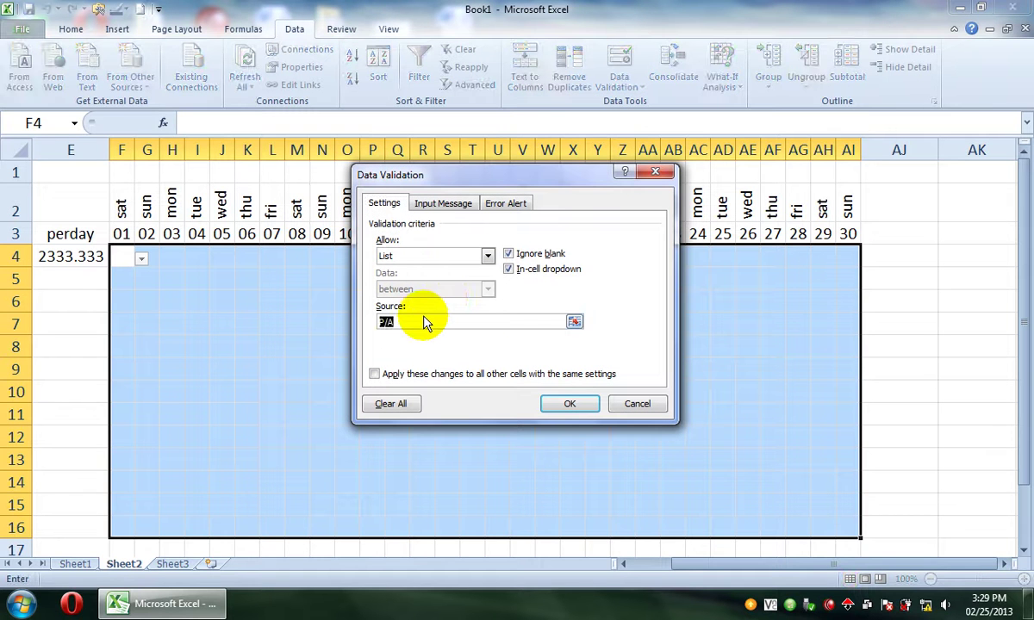
type("P,A")
left_click(556, 403)
left_click(547, 412)
left_click(152, 257)
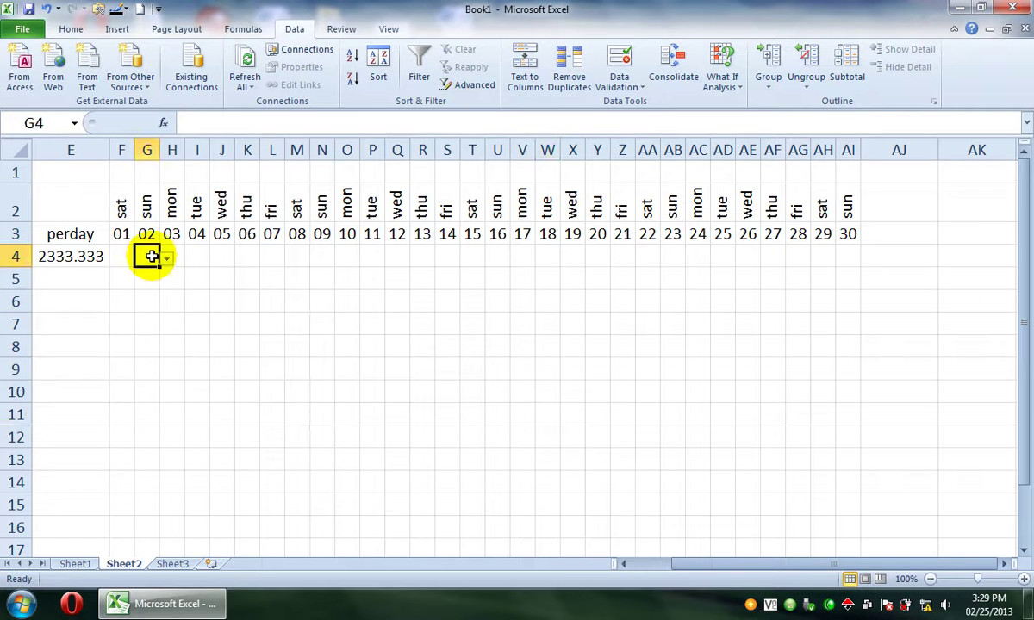
Choose A from the attendance list for day 01 in cell F4.
left_click(129, 258)
left_click(141, 258)
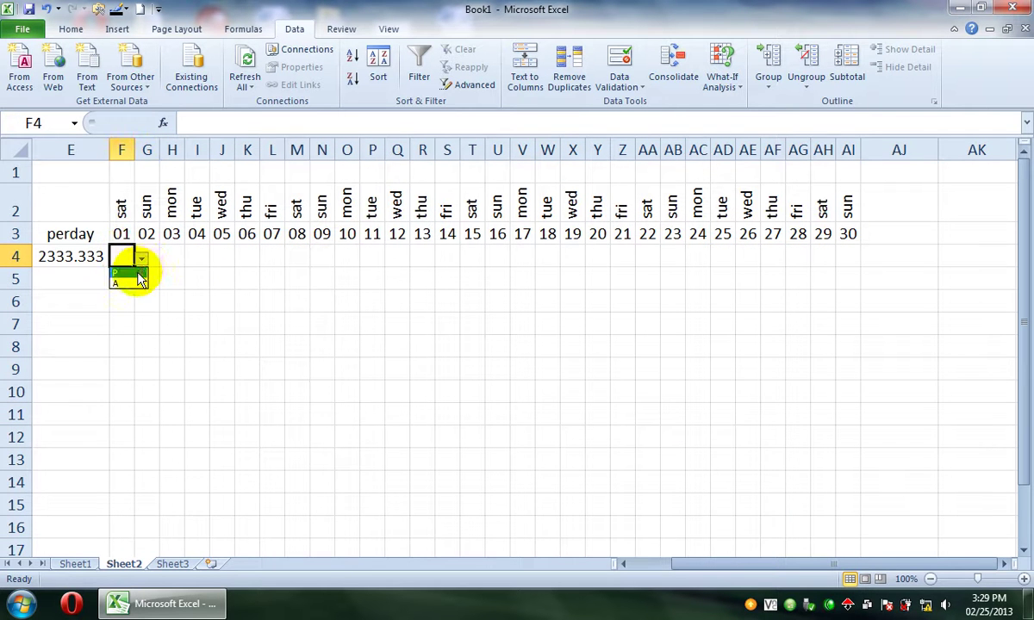
left_click(121, 283)
left_click(164, 256)
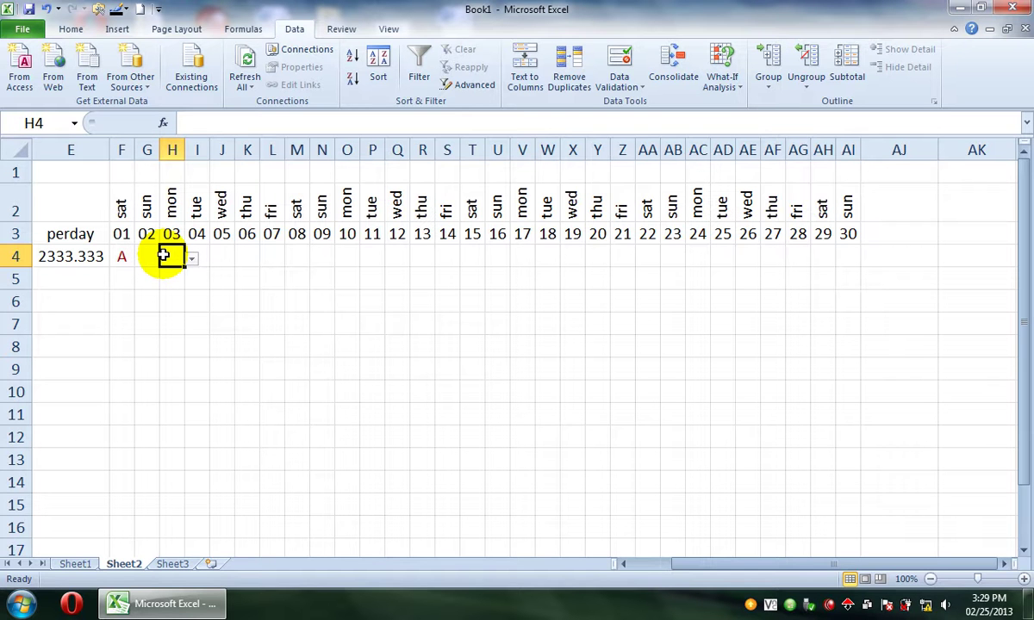
Add a Text That Contains conditional formatting rule for A to F4:AI15 with Light Red Fill with Dark Red Text.
left_click_drag(127, 257, 844, 497)
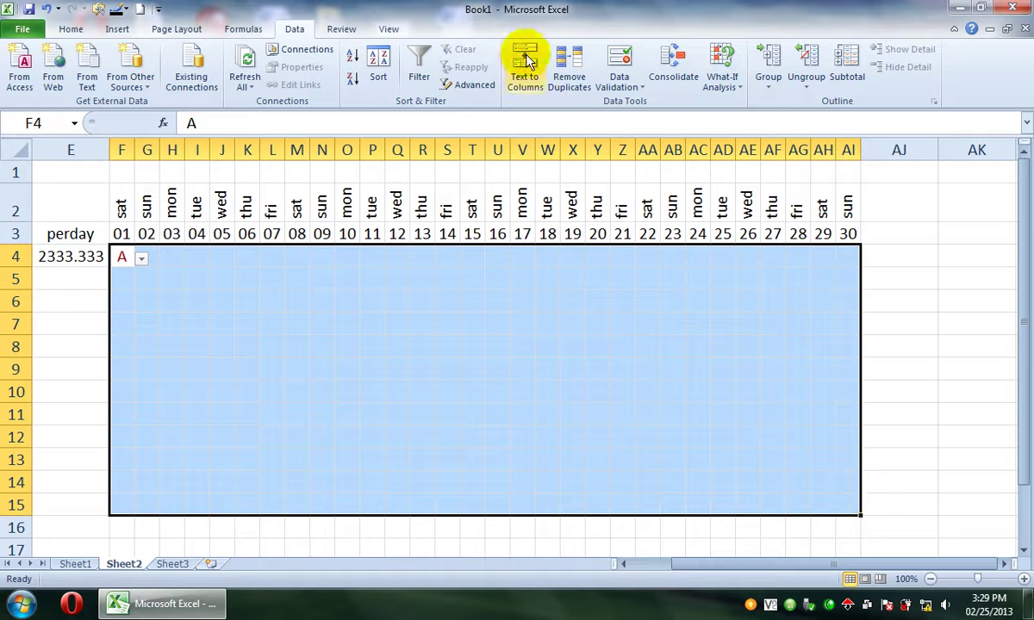
left_click(72, 28)
left_click(607, 86)
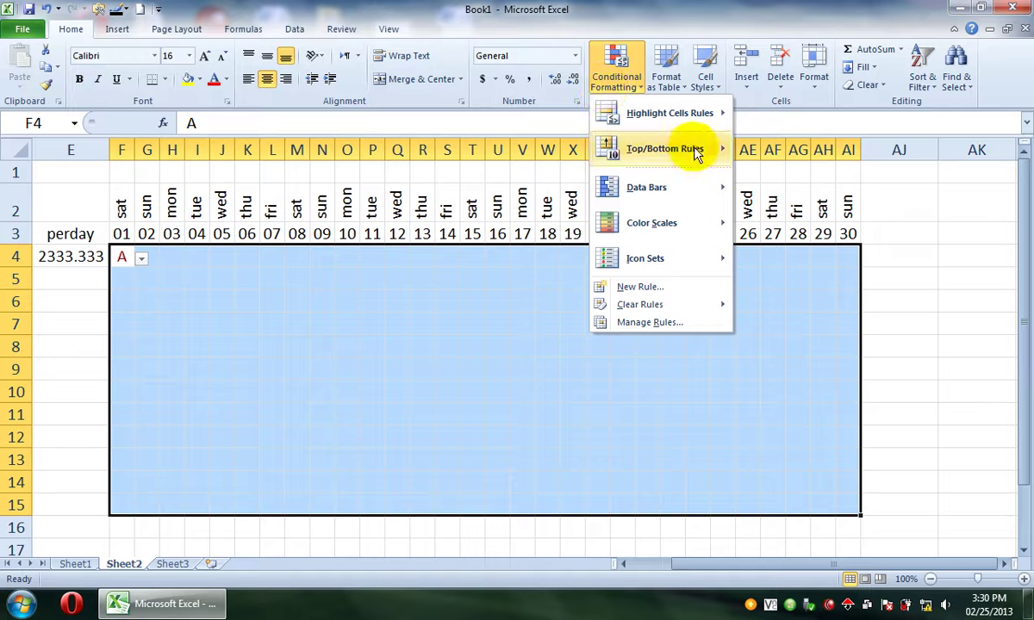
mouse_move(695, 116)
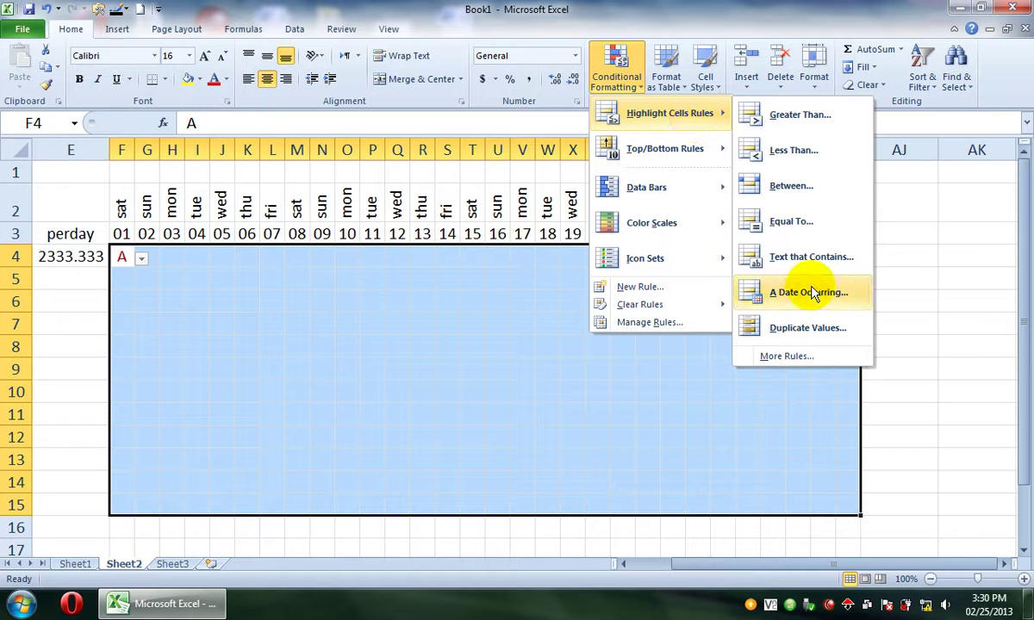
left_click(810, 257)
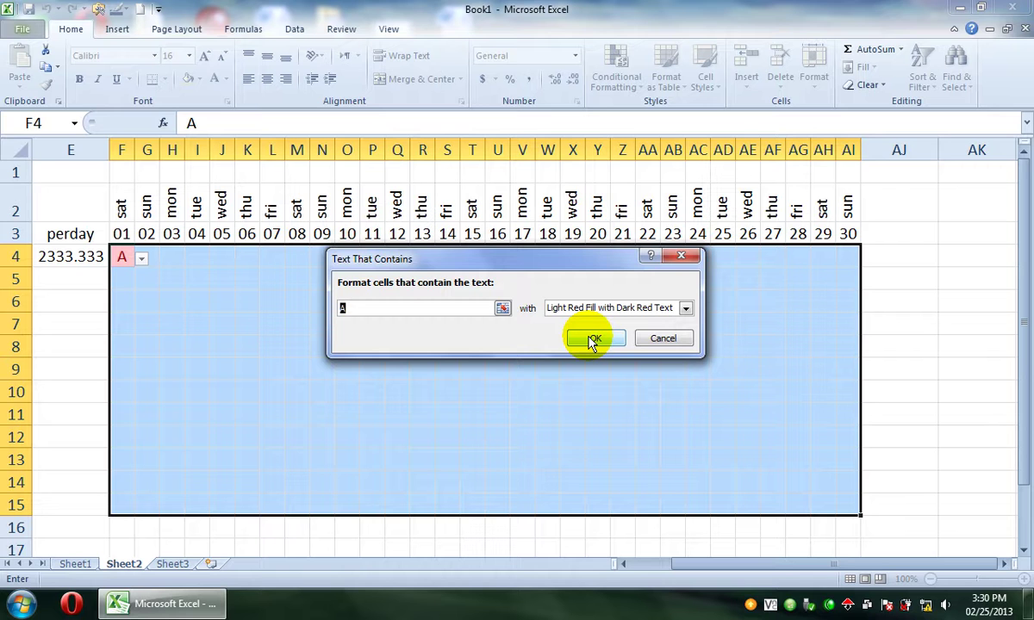
left_click(592, 341)
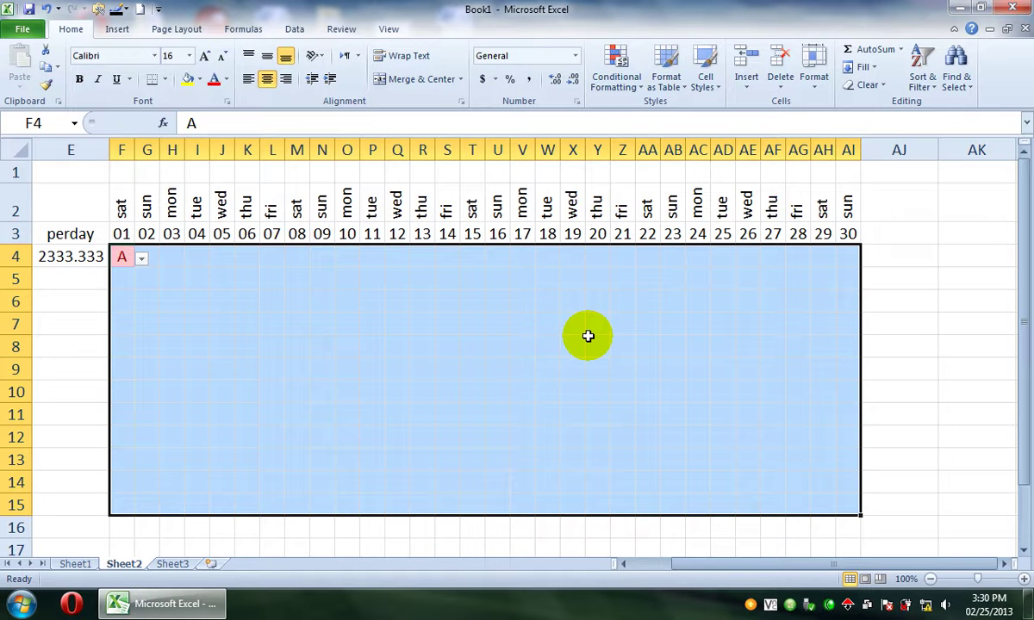
Enter the headers total persentday in AJ3 and totalabusentday in AK3.
left_click(878, 232)
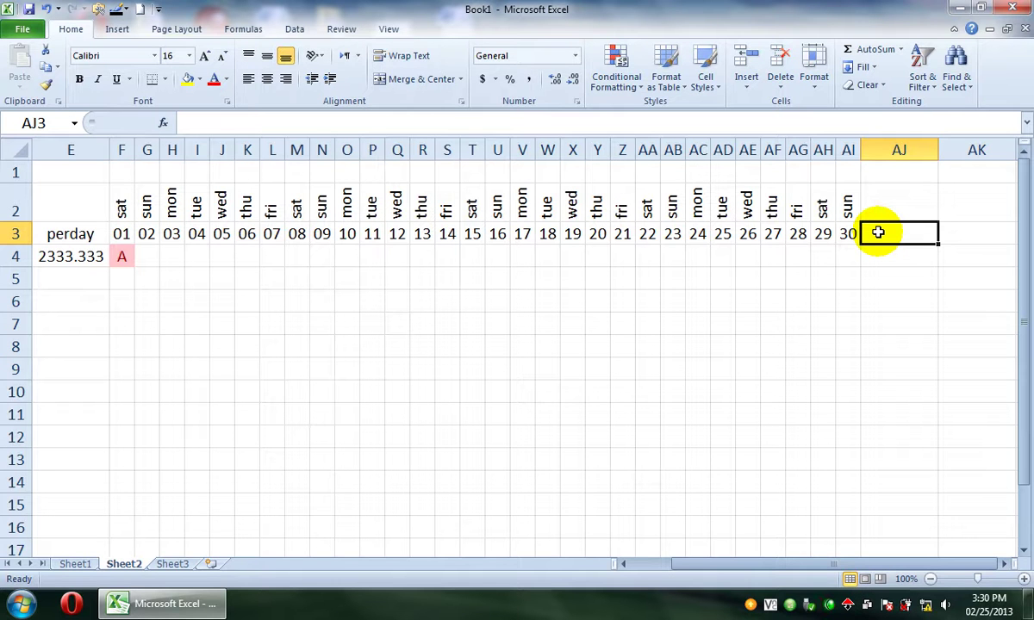
type("TOTAL")
key("BackSpace")
key("BackSpace")
key("BackSpace")
key("BackSpace")
key("BackSpace")
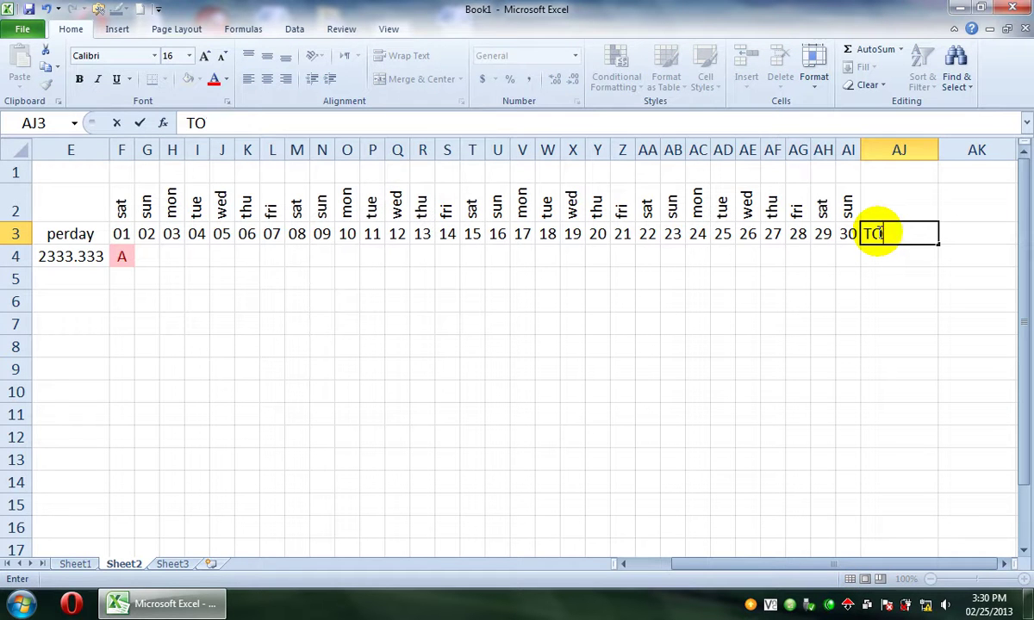
type("total p")
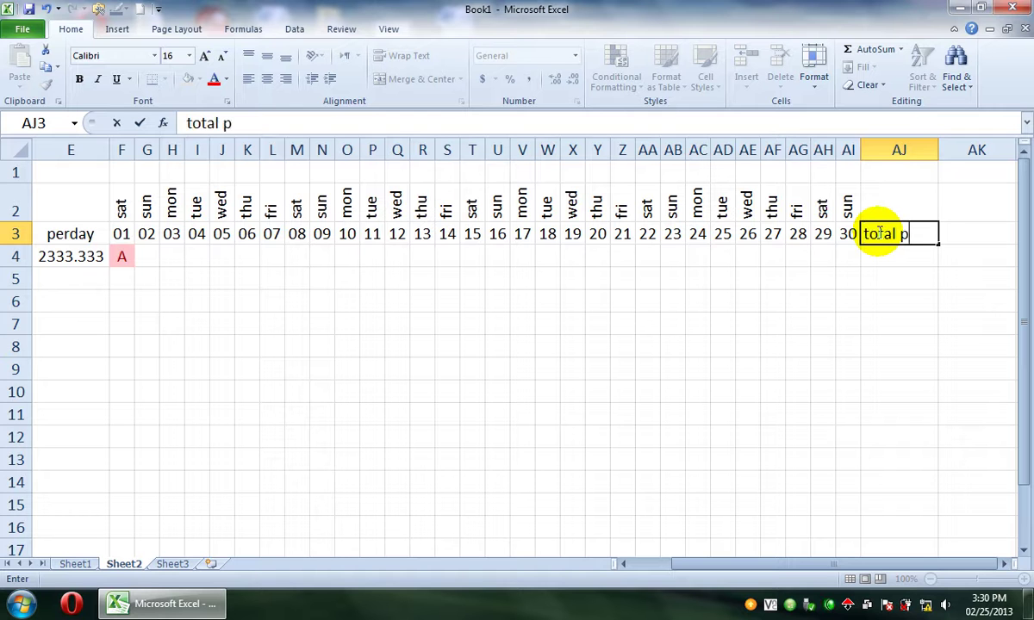
type("ersentday")
key("Tab")
type("totalabusentday")
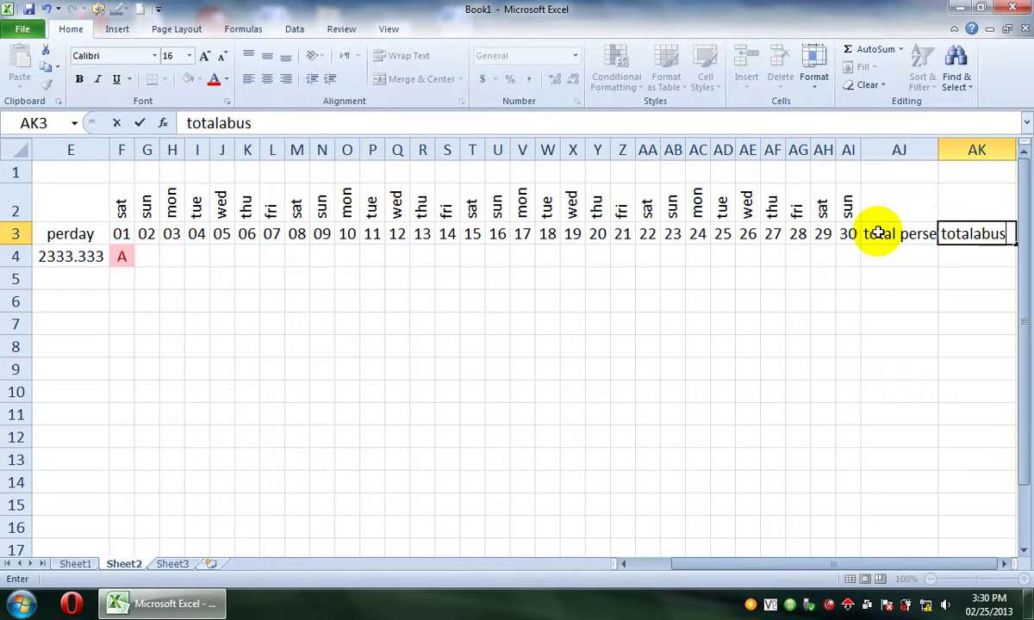
Add the headers cutsalary in AL3 and netsalary in AM3.
key("Tab")
type("cust")
type("s")
key("BackSpace")
key("BackSpace")
key("BackSpace")
type("tsalary")
key("Tab")
type("netsalary")
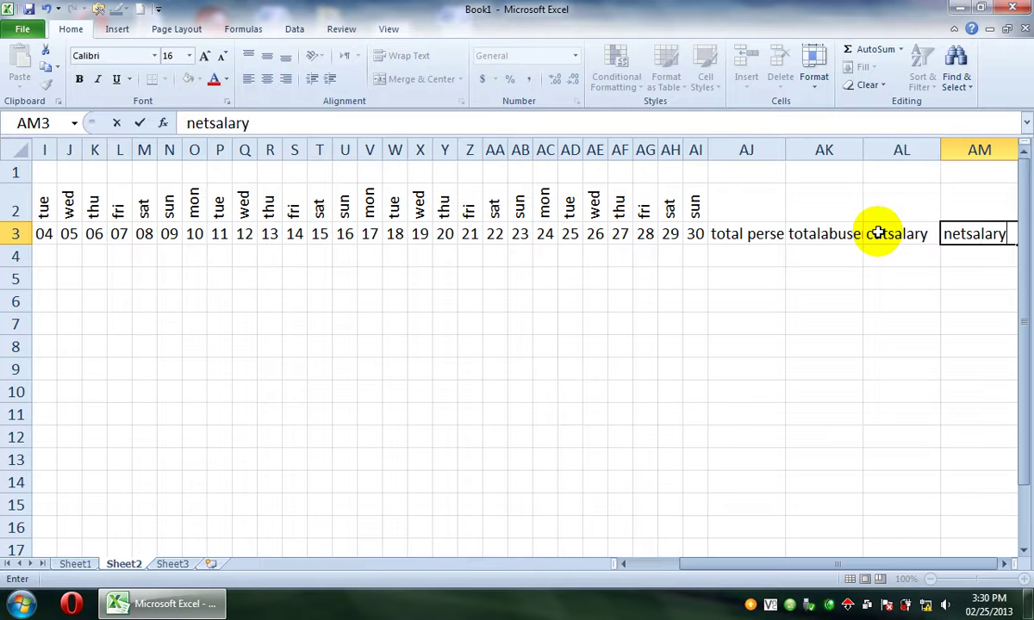
key("Return")
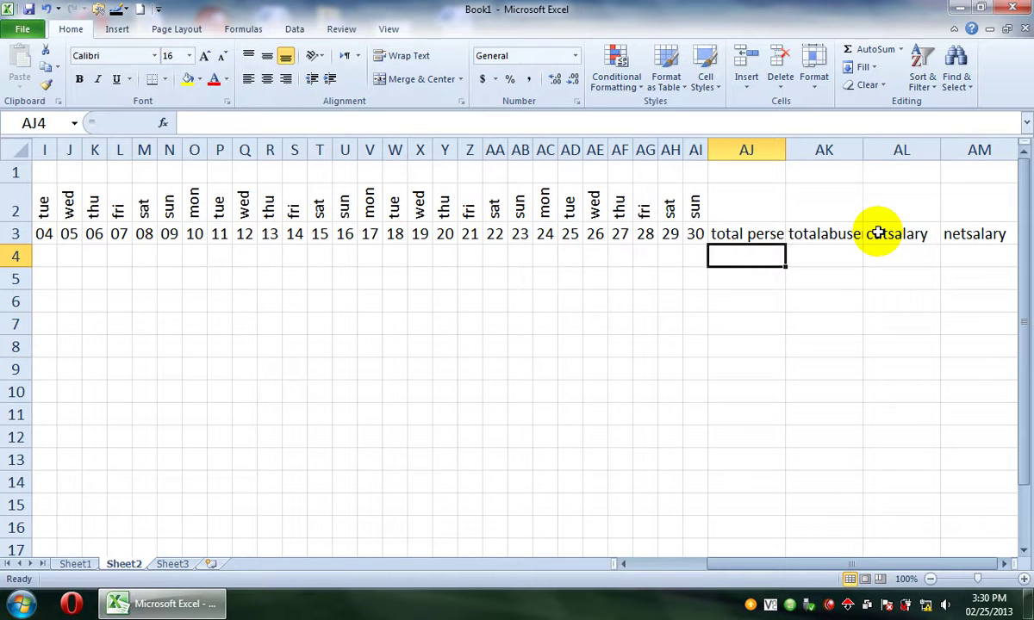
Center the text of the four summary headers in AJ3:AM3.
left_click(829, 239)
left_click_drag(756, 235, 985, 239)
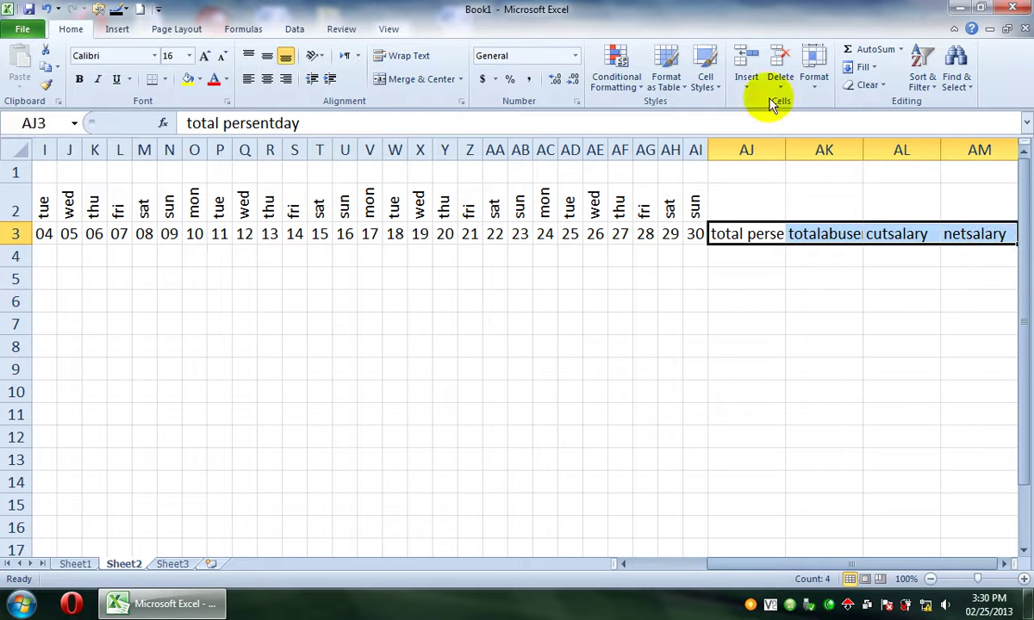
left_click(267, 80)
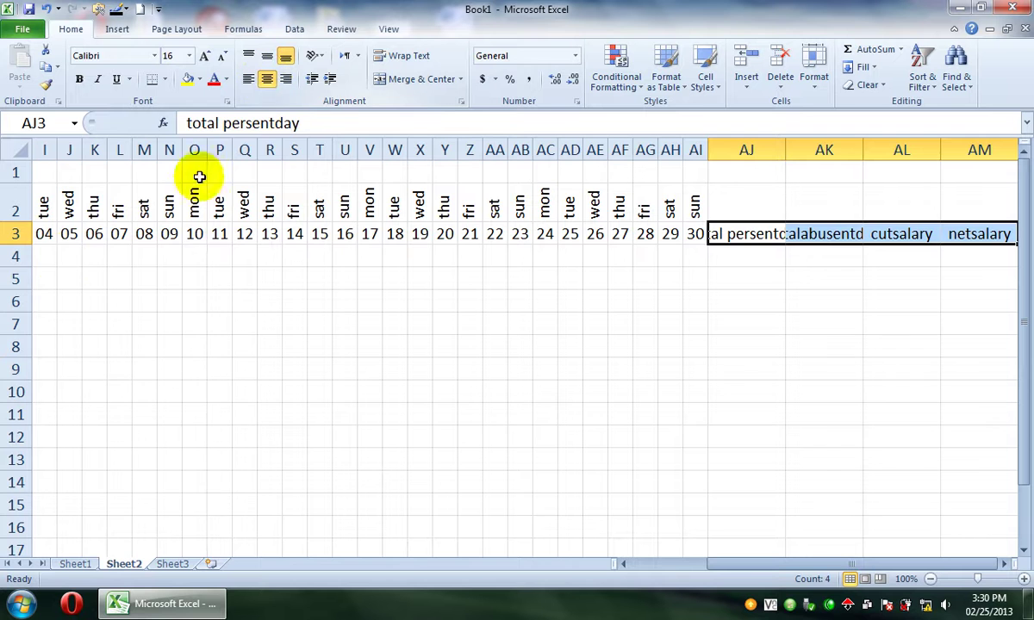
Choose P from the attendance list for day 02 in cell G4.
left_click(62, 256)
key("Left")
key("Left")
key("Left")
key("Left")
key("Left")
key("Left")
key("Left")
key("Left")
key("Left")
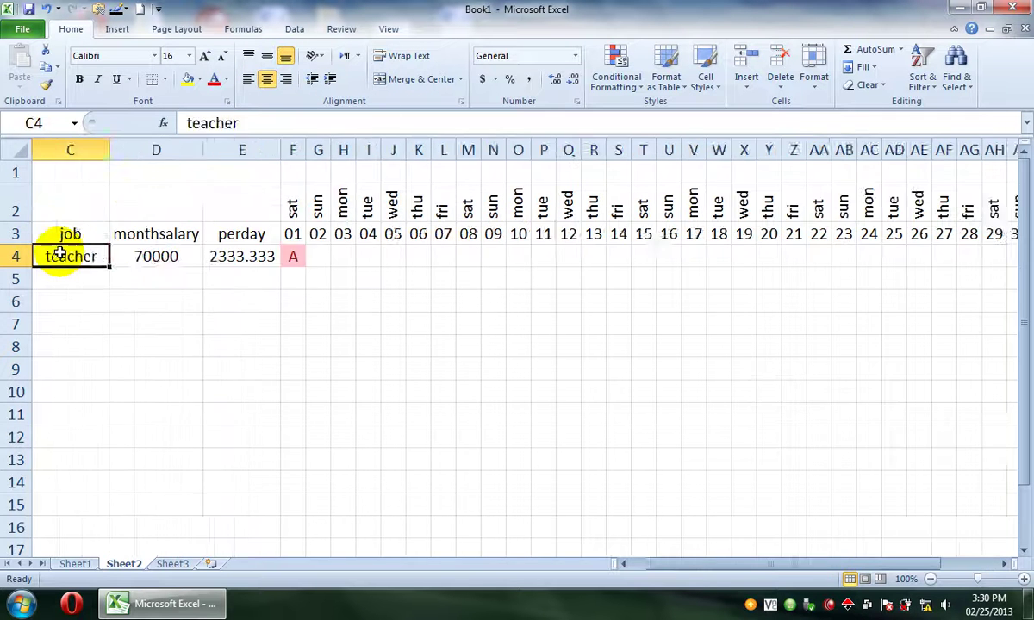
key("Right")
key("Right")
key("Right")
key("Right")
key("Right")
key("Right")
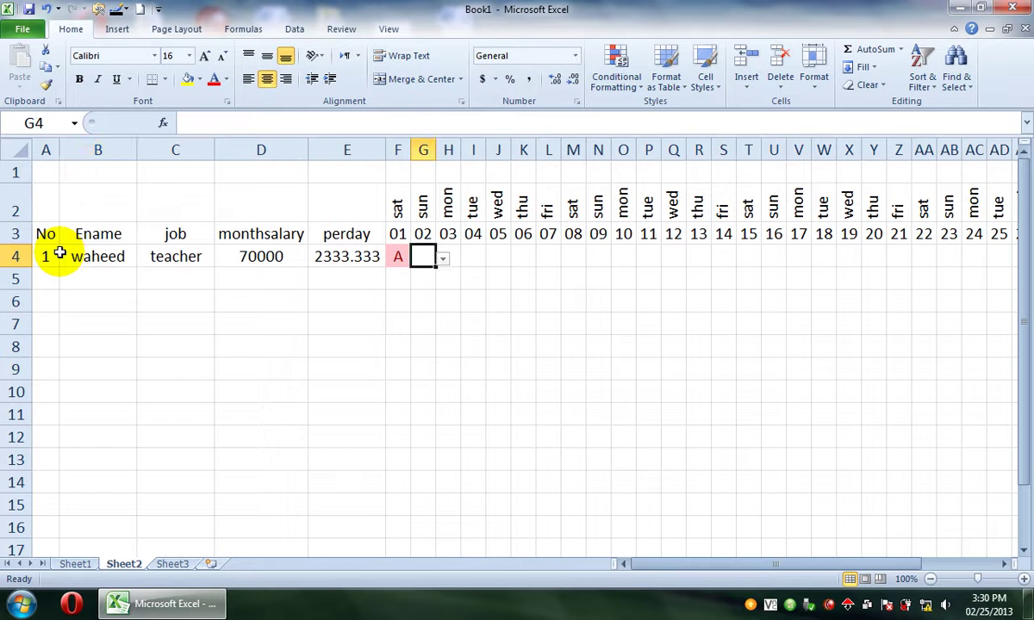
left_click(443, 260)
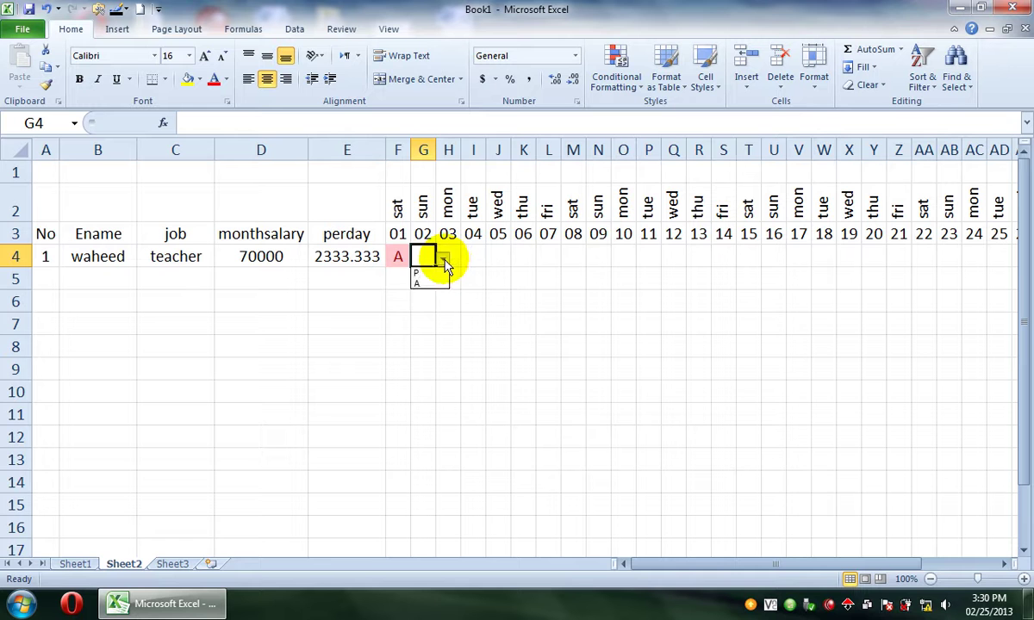
left_click(423, 272)
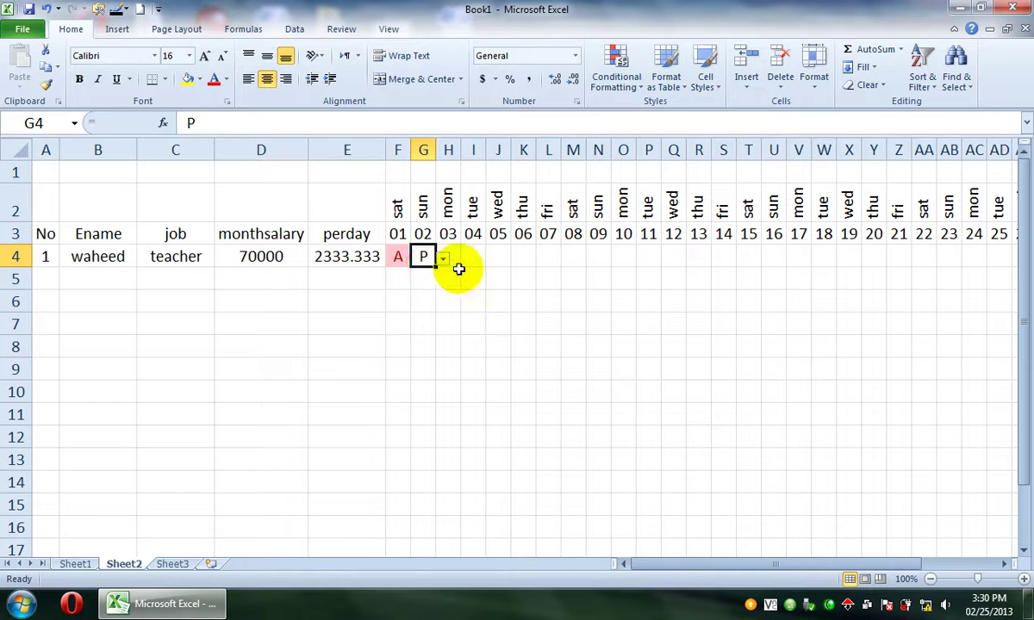
Set the attendance for day 04 in I4 to A and for day 03 in H4 to P.
left_click(466, 262)
left_click(491, 260)
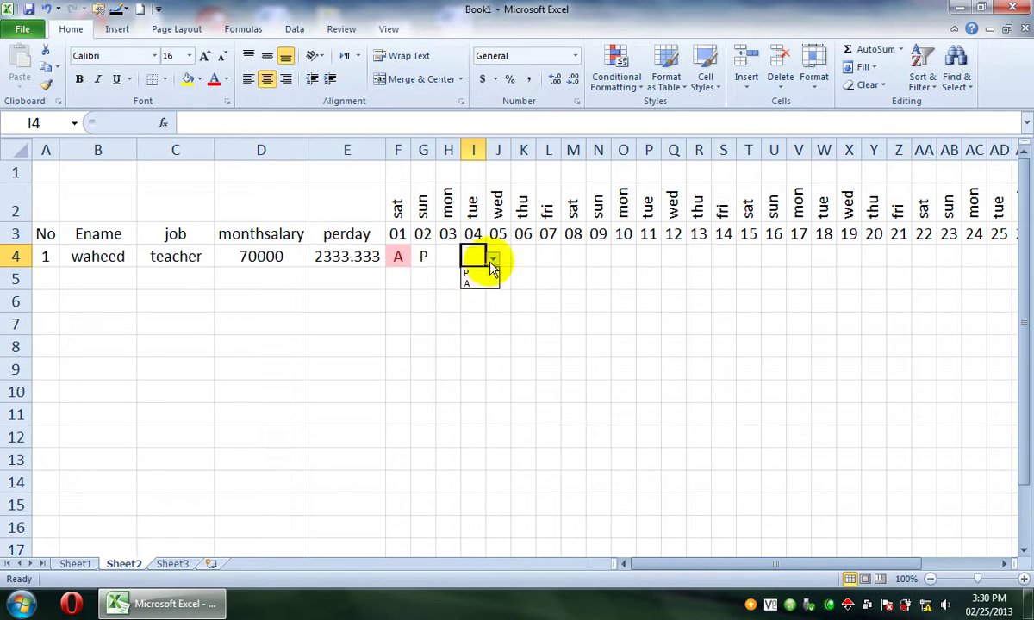
left_click(480, 283)
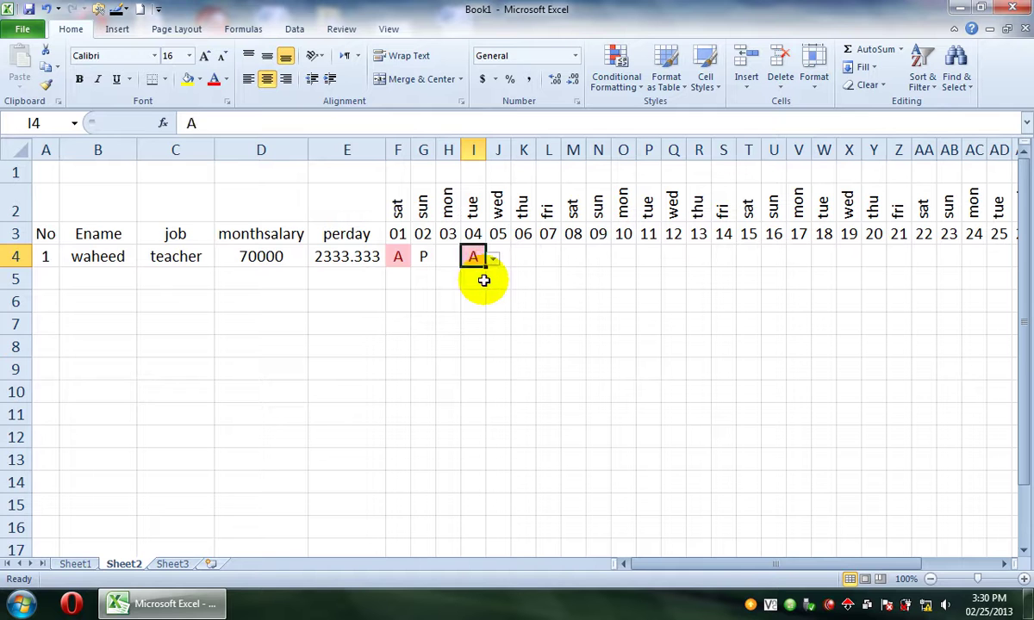
left_click(444, 258)
left_click(471, 261)
left_click(444, 271)
Select AJ4 under the total persentday header and autofit the width of column AJ.
left_click(549, 277)
key("Right")
key("Right")
key("Right")
key("Right")
key("Right")
key("Right")
key("Right")
key("Right")
key("Right")
key("Right")
key("Right")
key("Right")
key("Right")
key("Right")
key("Right")
key("Right")
key("Right")
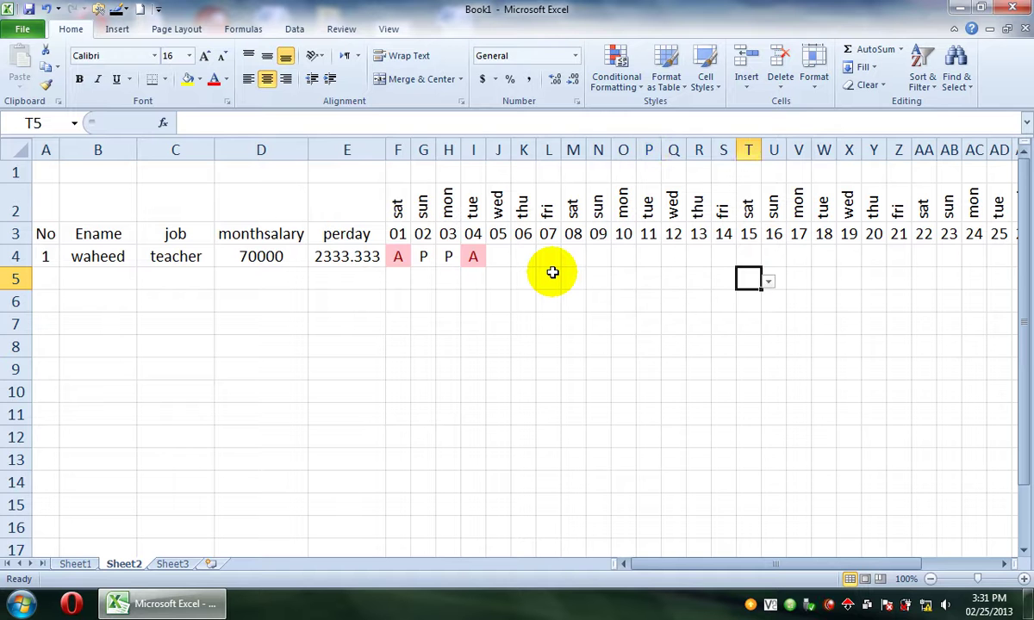
key("Up")
key("Up")
key("Right")
key("Right")
key("Right")
key("Right")
key("Right")
key("Right")
key("Right")
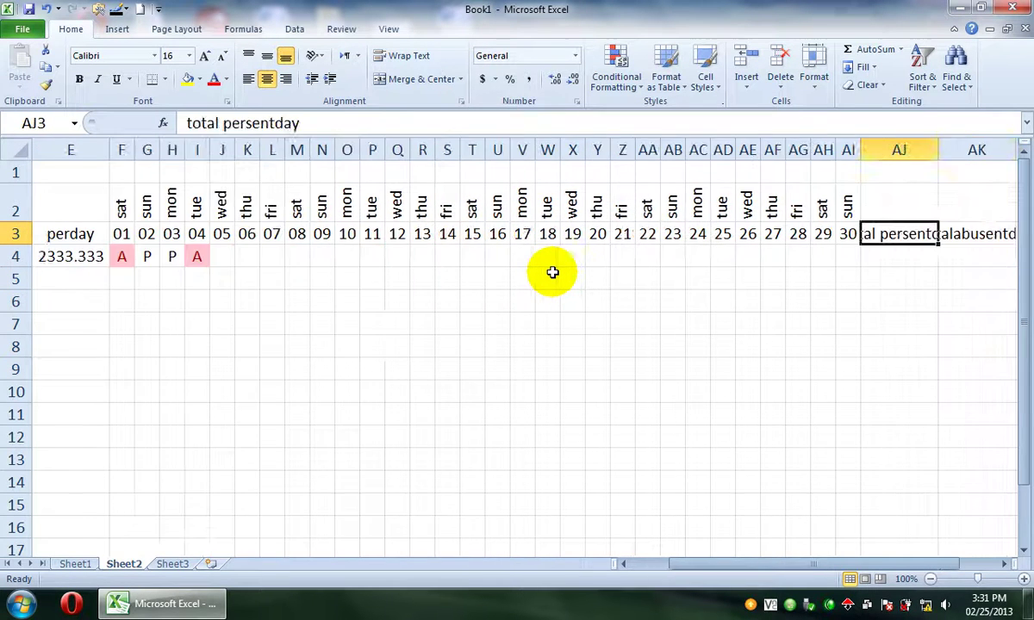
key("Right")
key("Right")
key("Down")
key("Left")
key("Left")
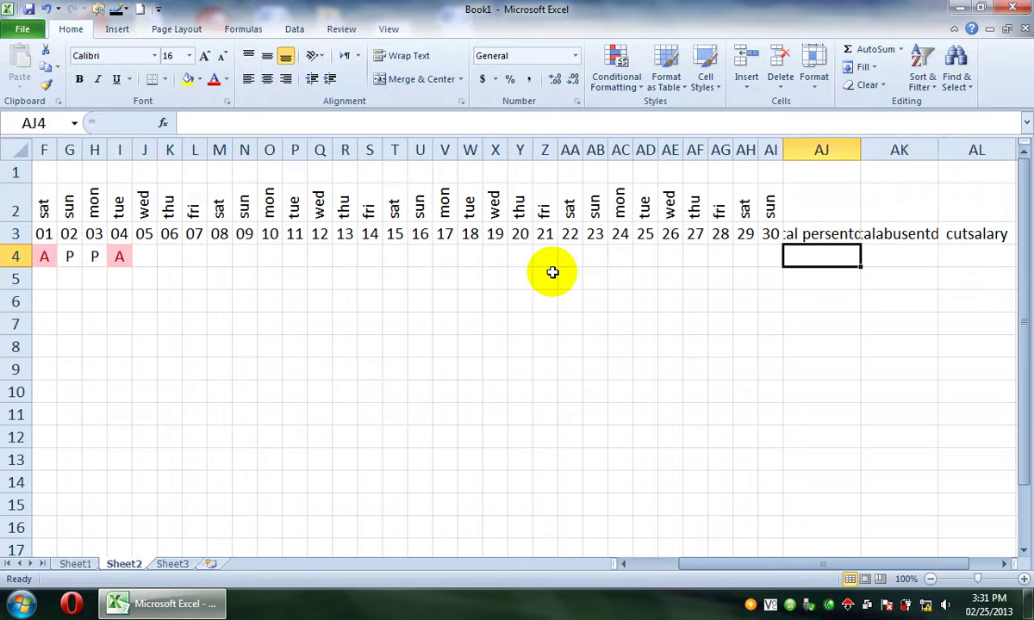
double_click(860, 150)
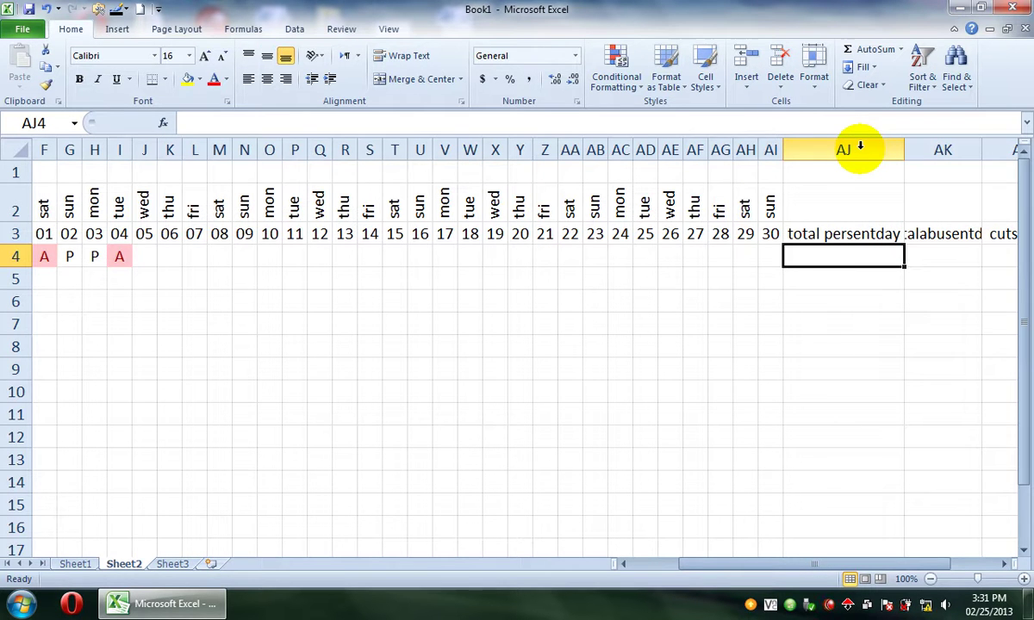
Count the present days in AJ4 with the formula =COUNTIF(F4:AI4,"p") and center the cell.
type("=countif(")
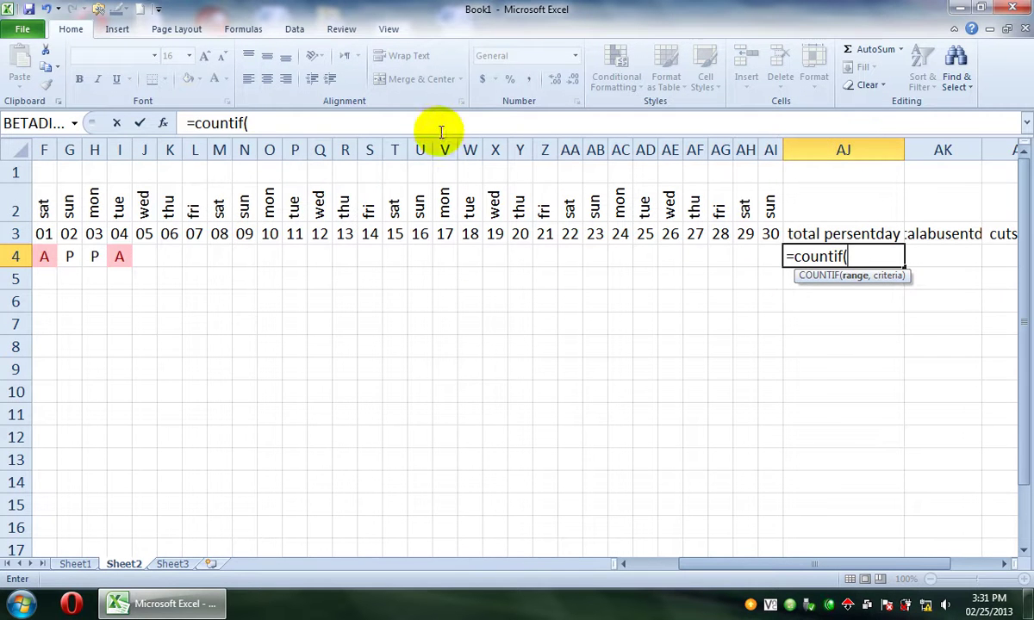
left_click(622, 565)
left_click_drag(222, 257, 937, 260)
type(",\"p")
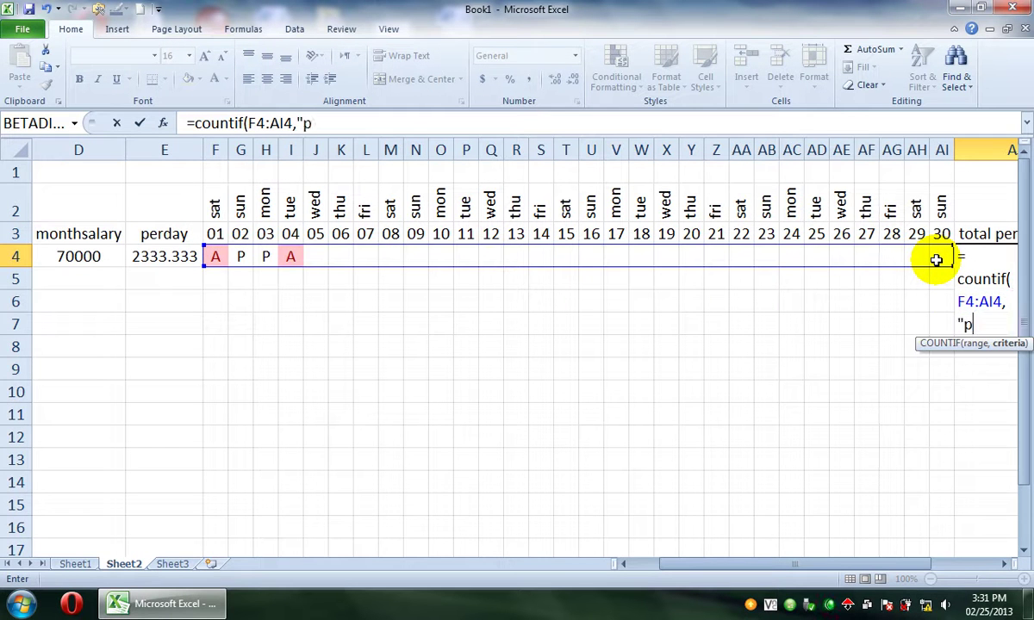
key("Return")
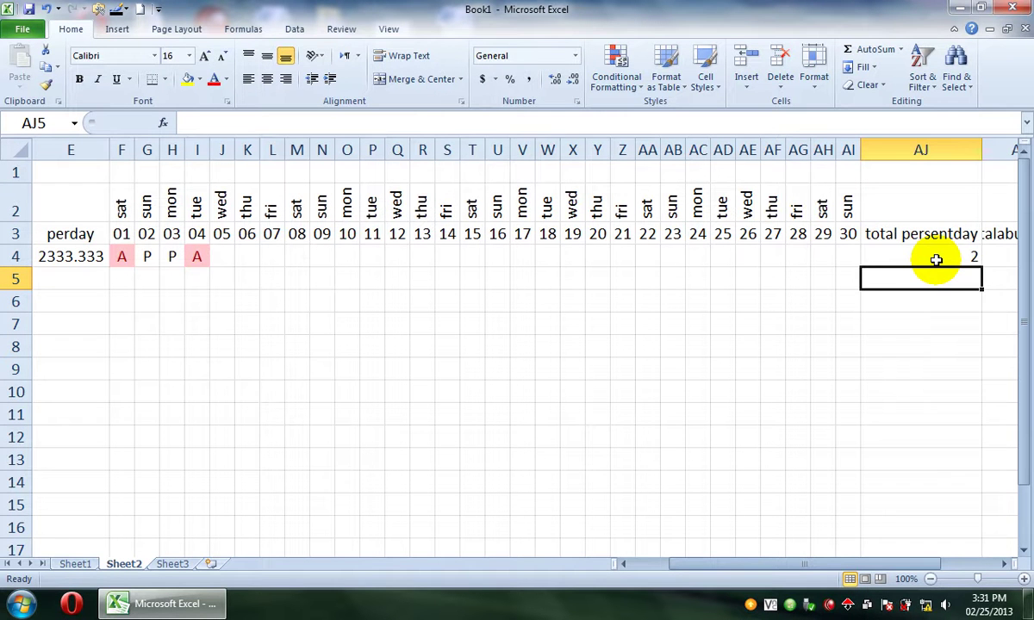
left_click(937, 258)
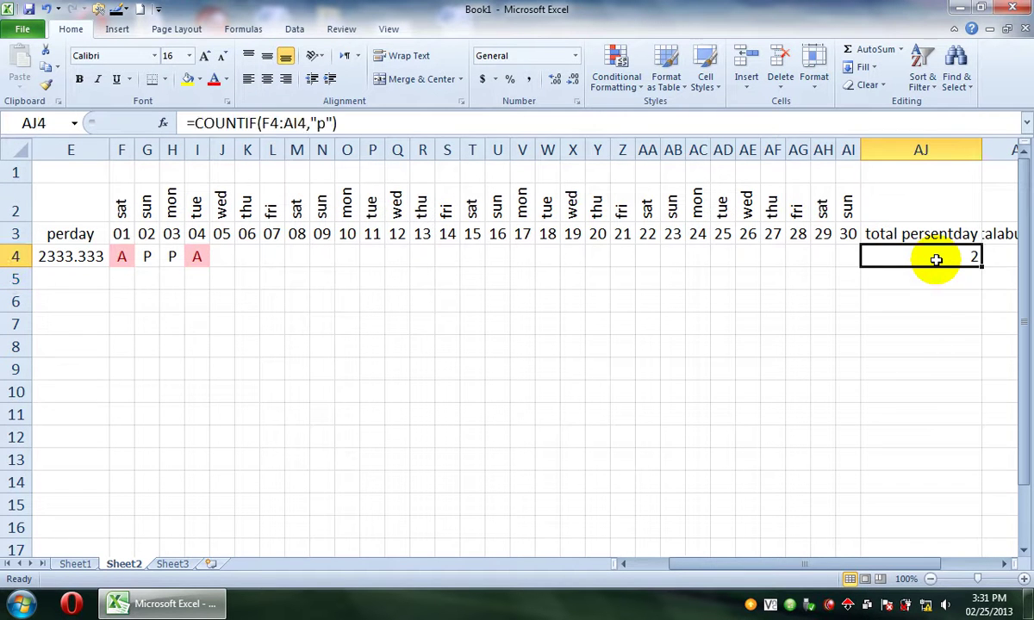
left_click(267, 79)
Autofit column AK for counting the absent days in AK4 with =COUNTIF(F4:AI4,"A"), and center that cell.
key("Right")
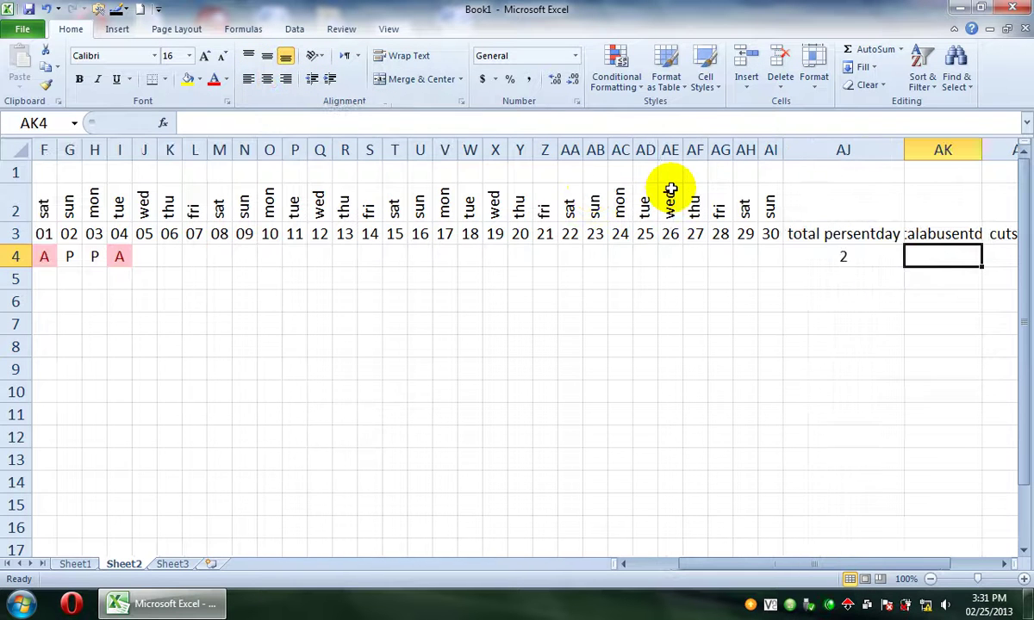
double_click(981, 147)
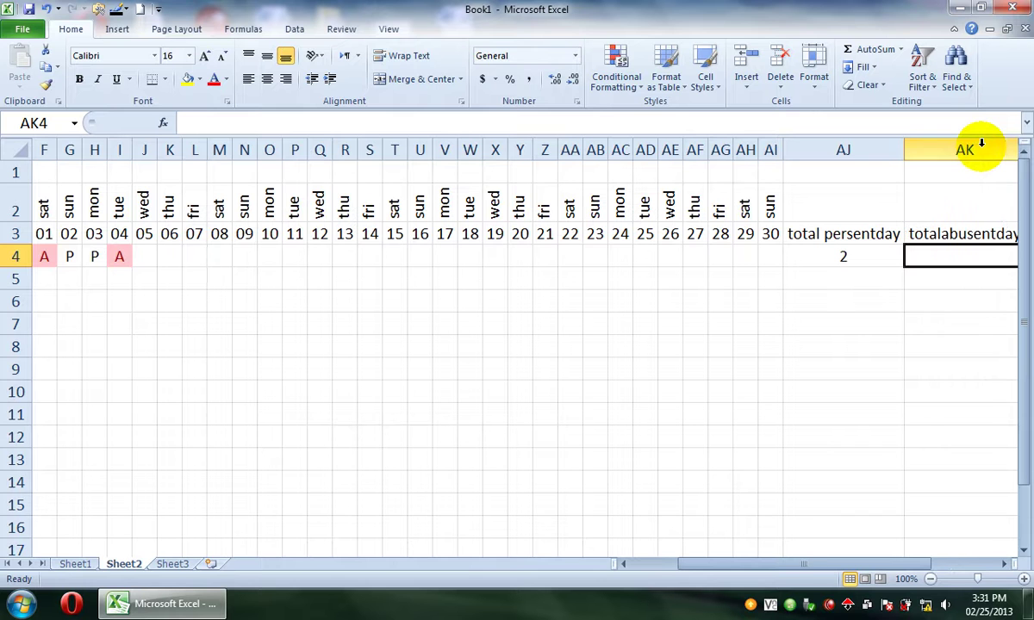
type("=count")
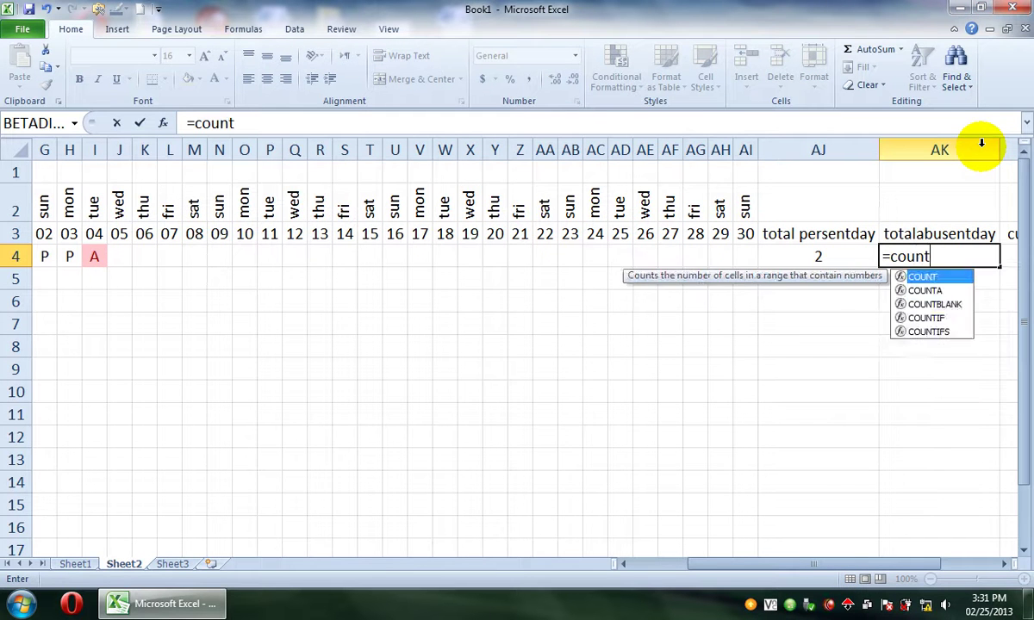
type("if(")
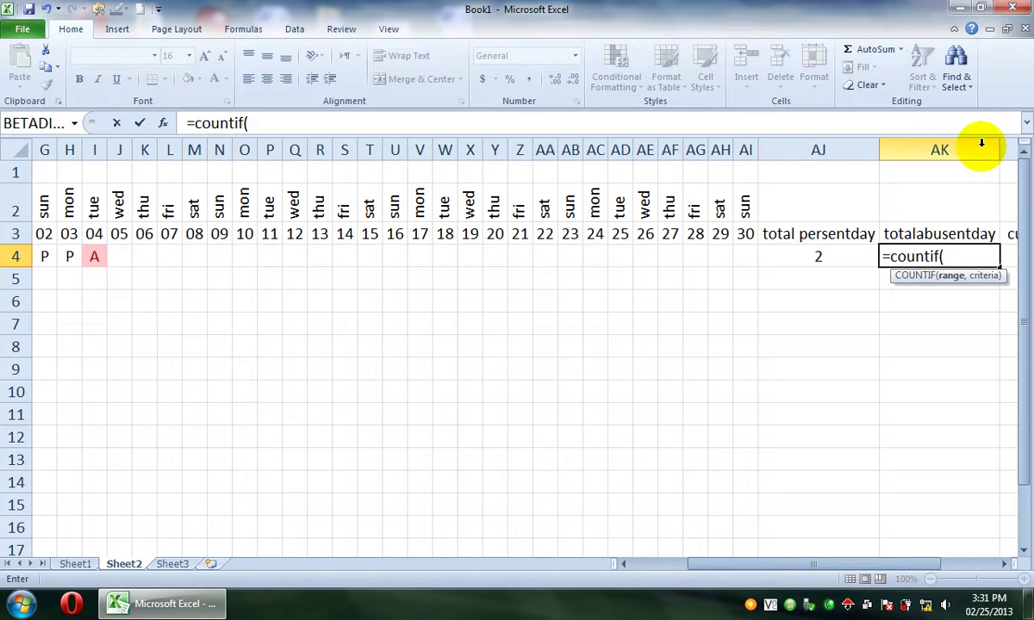
left_click(624, 567)
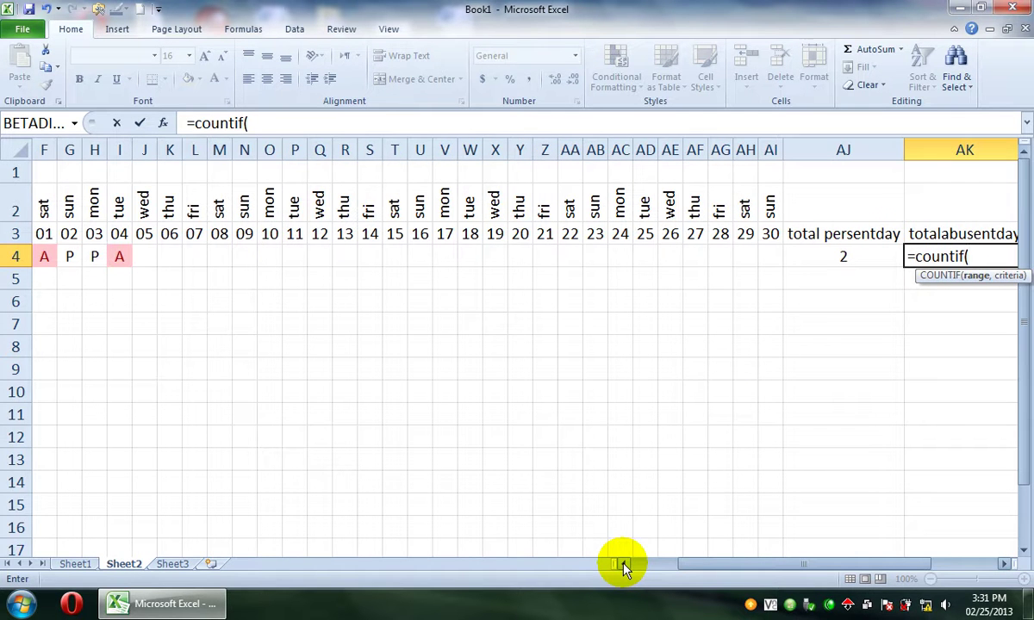
left_click_drag(50, 255, 773, 254)
type(",\"a")
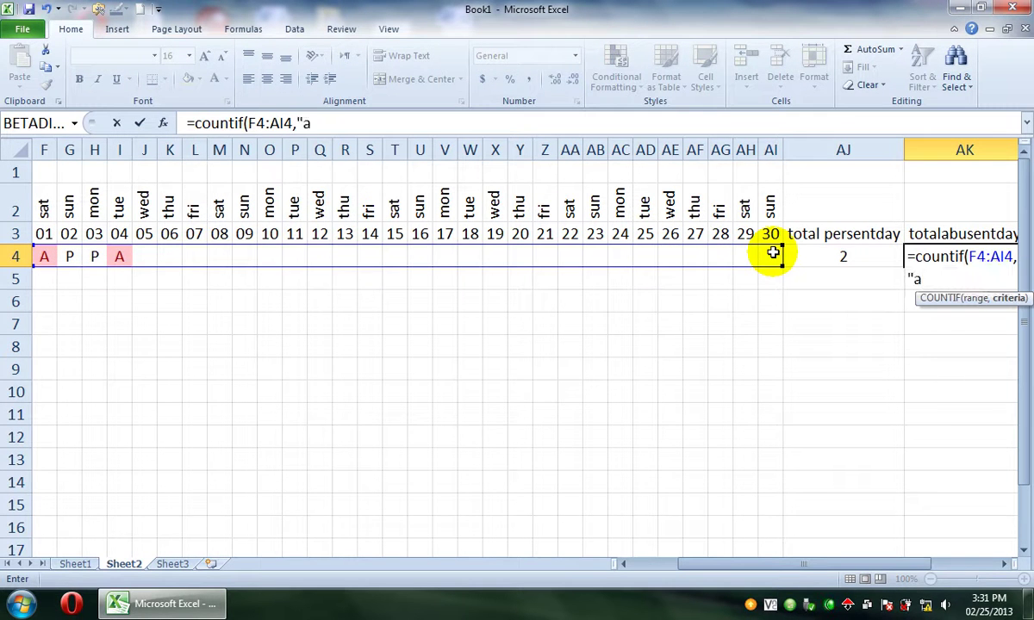
key("BackSpace")
type("A\"")
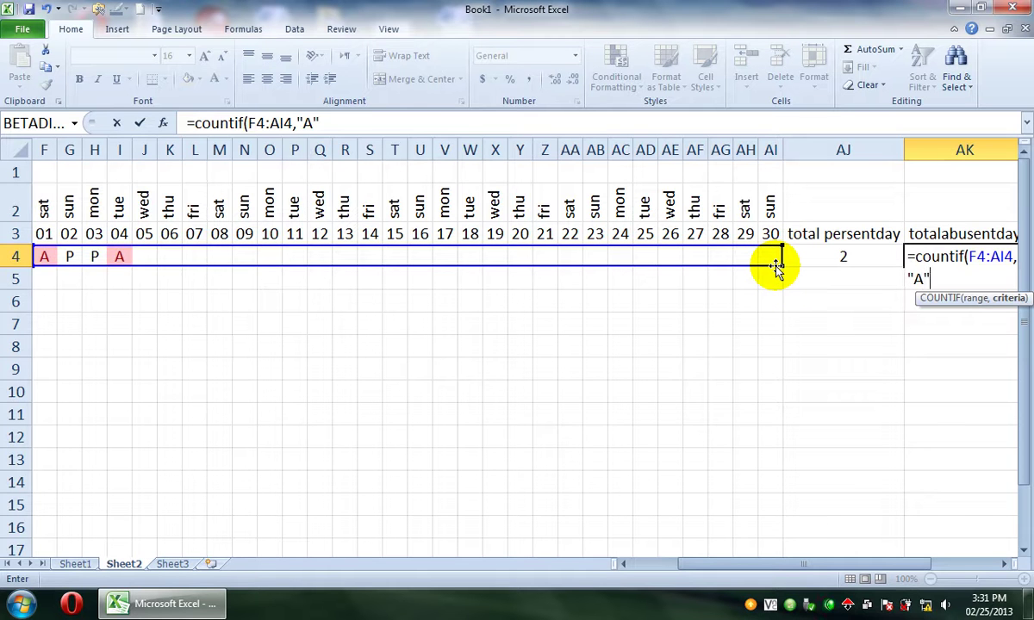
key("Return")
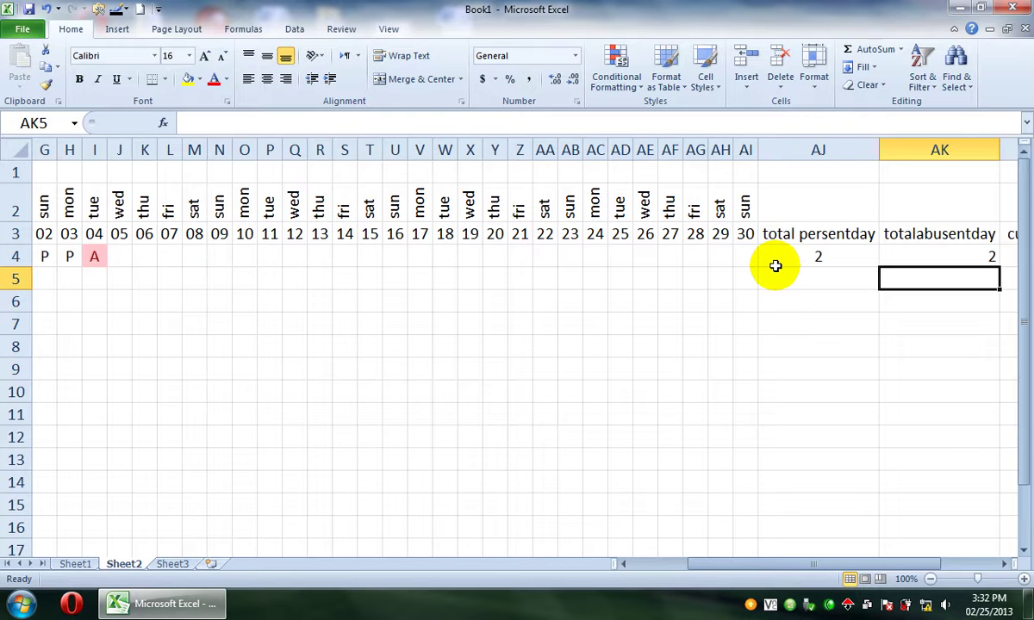
key("Up")
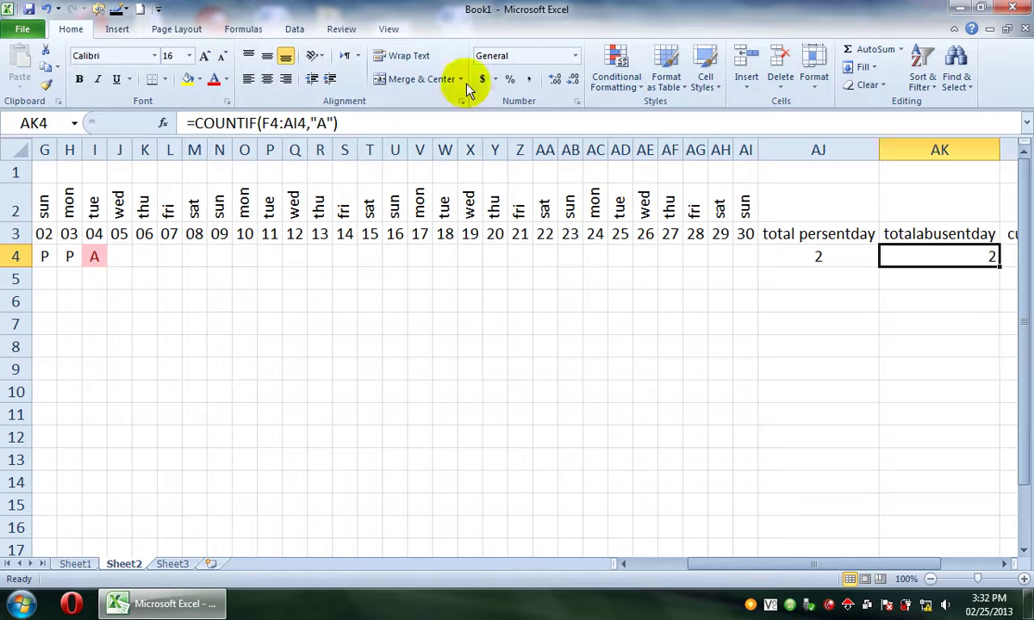
left_click(274, 78)
Calculate the salary cut in AL4 by multiplying per-day pay by absent days with the formula =E4*AK4.
key("Right")
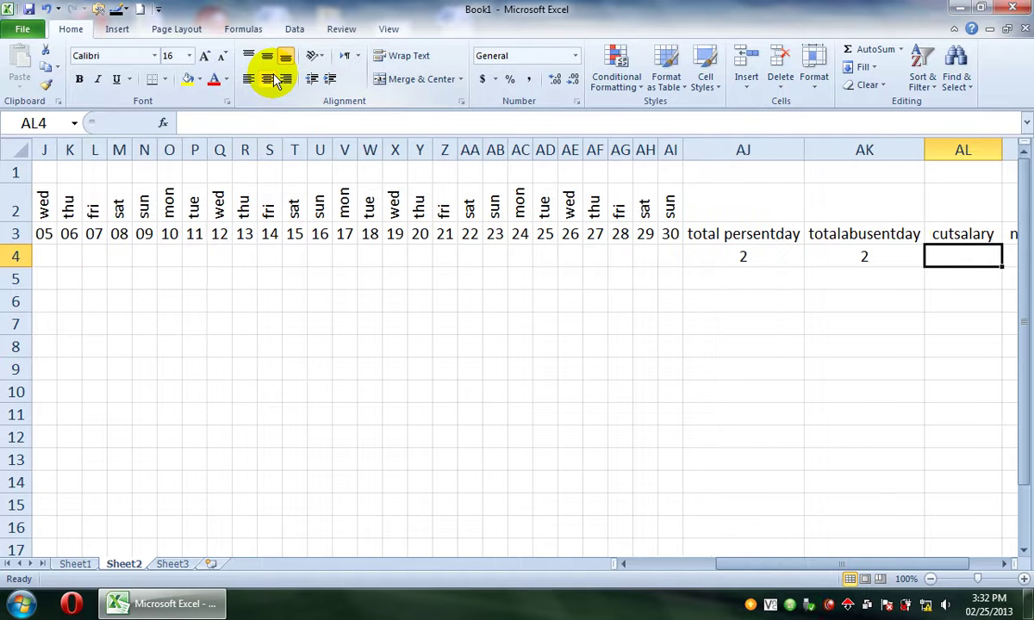
type("=")
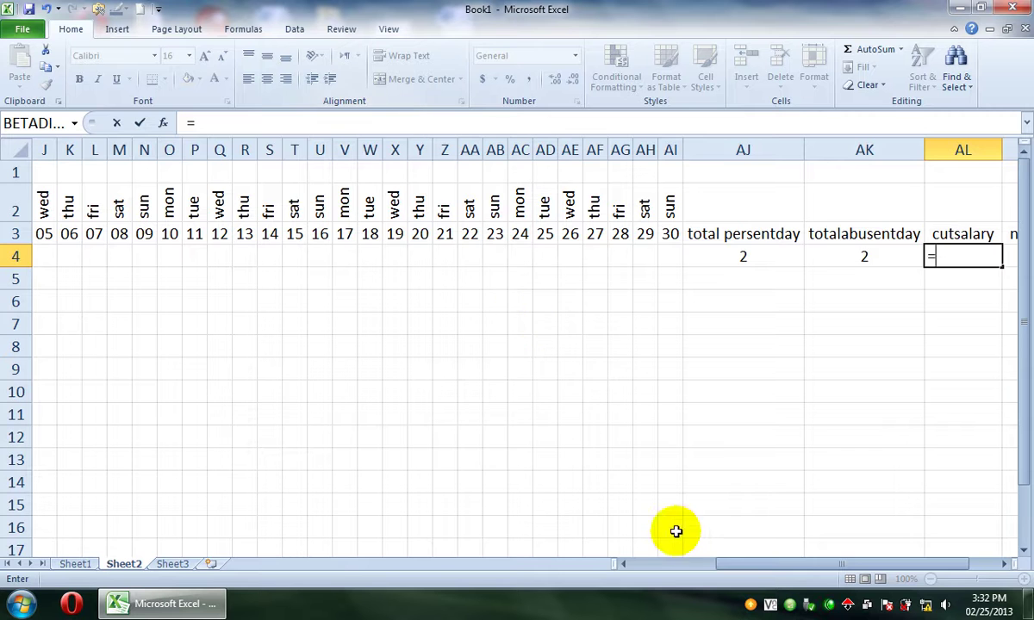
left_click_drag(745, 566, 652, 573)
left_click(358, 256)
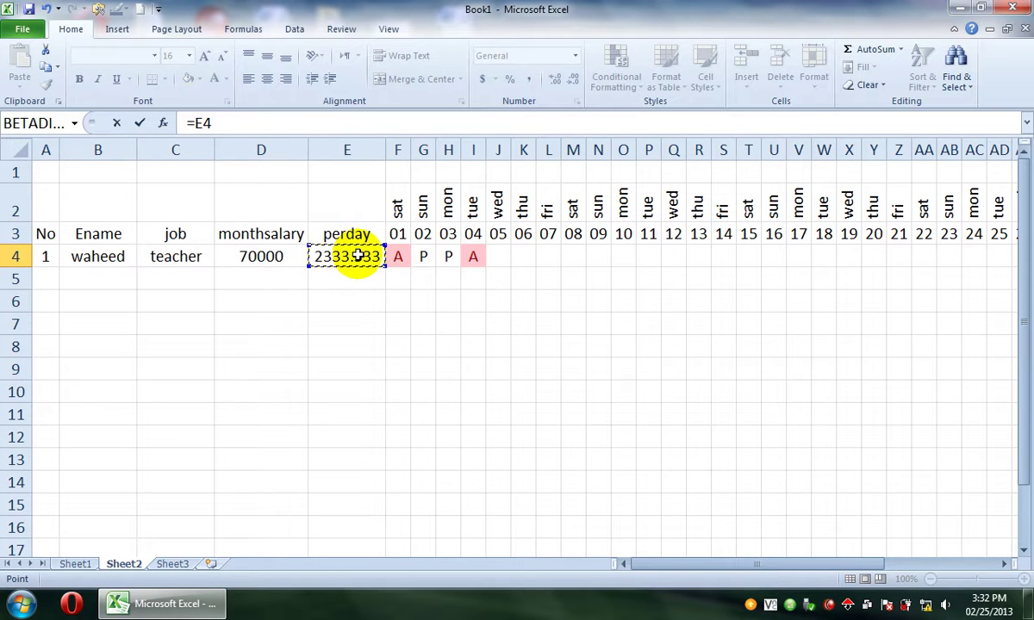
type("*")
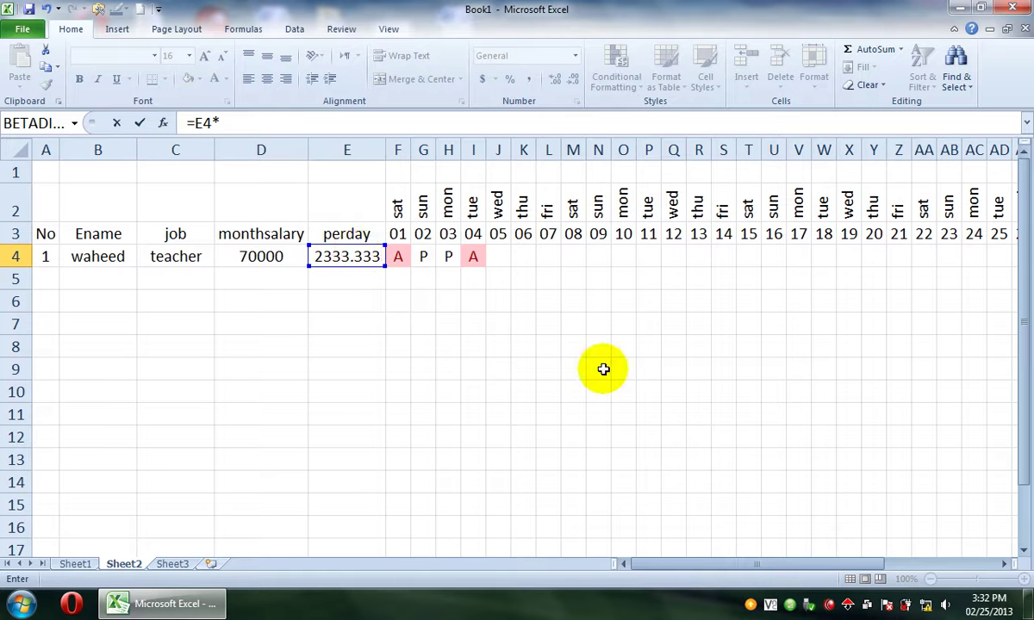
left_click_drag(1008, 566, 1009, 565)
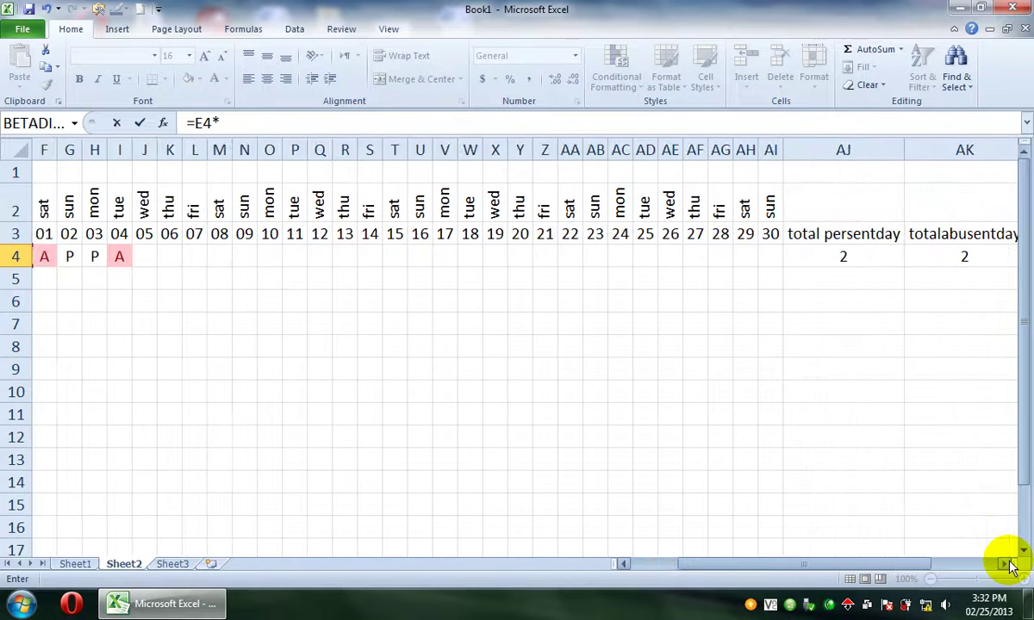
left_click(963, 255)
key("Return")
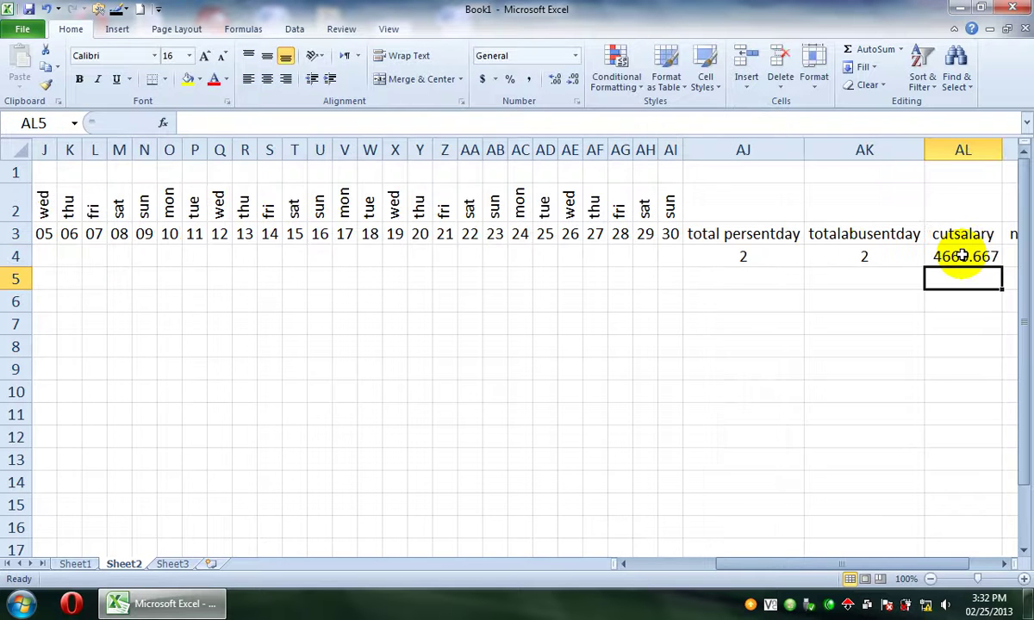
left_click(962, 255)
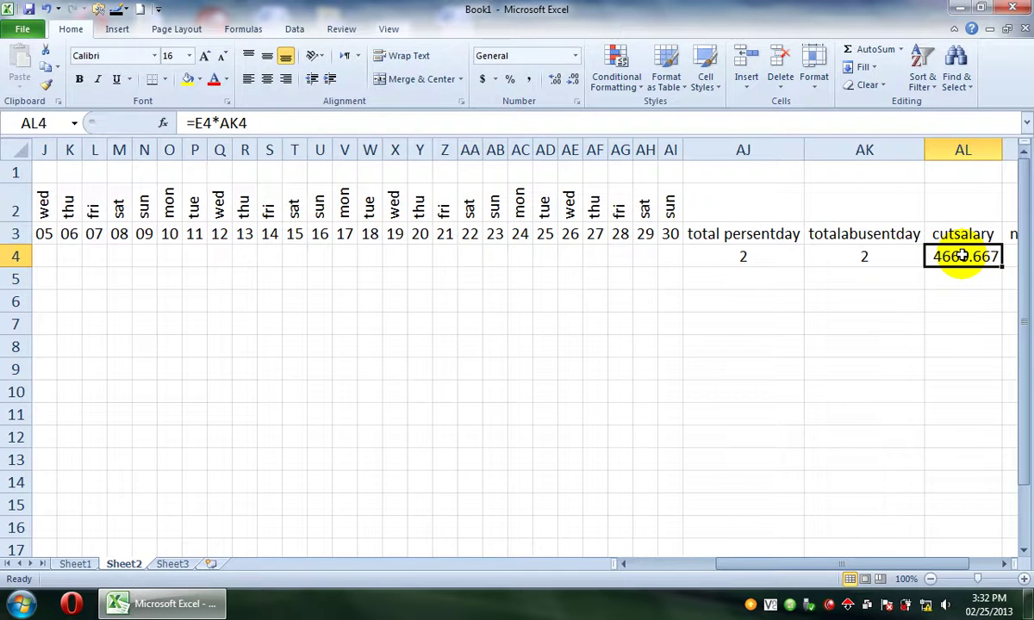
Calculate the net salary in AM4 by subtracting the salary cut from the monthly salary with =D4-AL4.
key("Right")
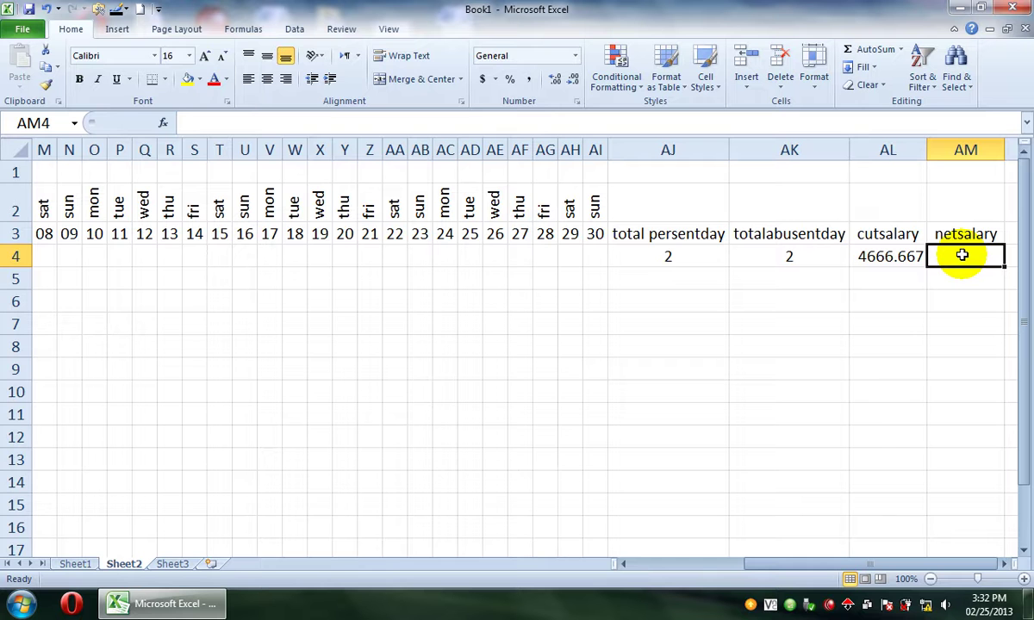
type("=")
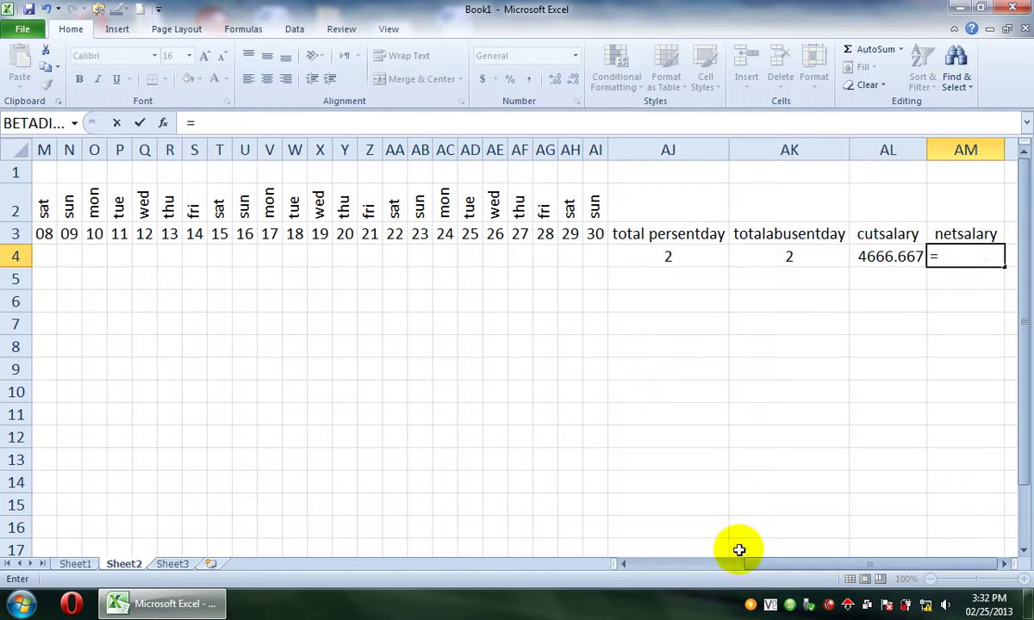
left_click_drag(757, 565, 636, 556)
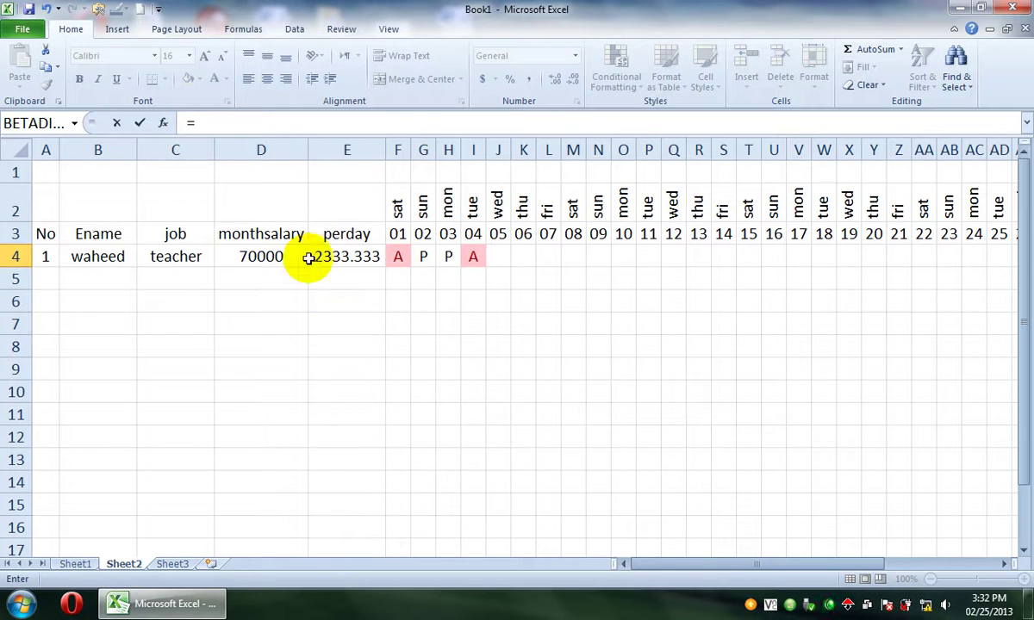
left_click(262, 259)
type("-")
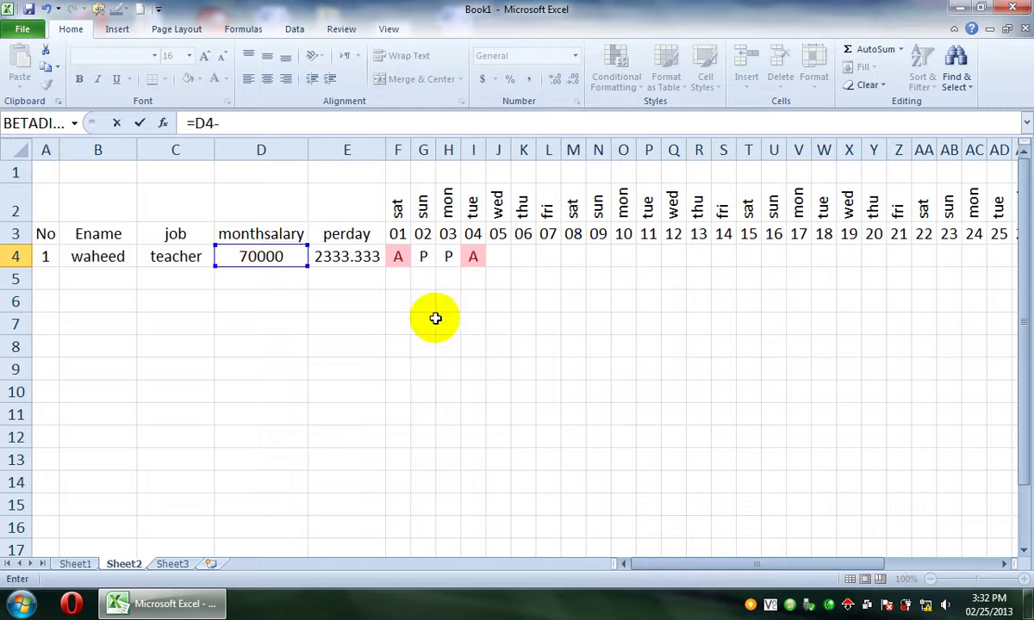
left_click_drag(711, 565, 812, 572)
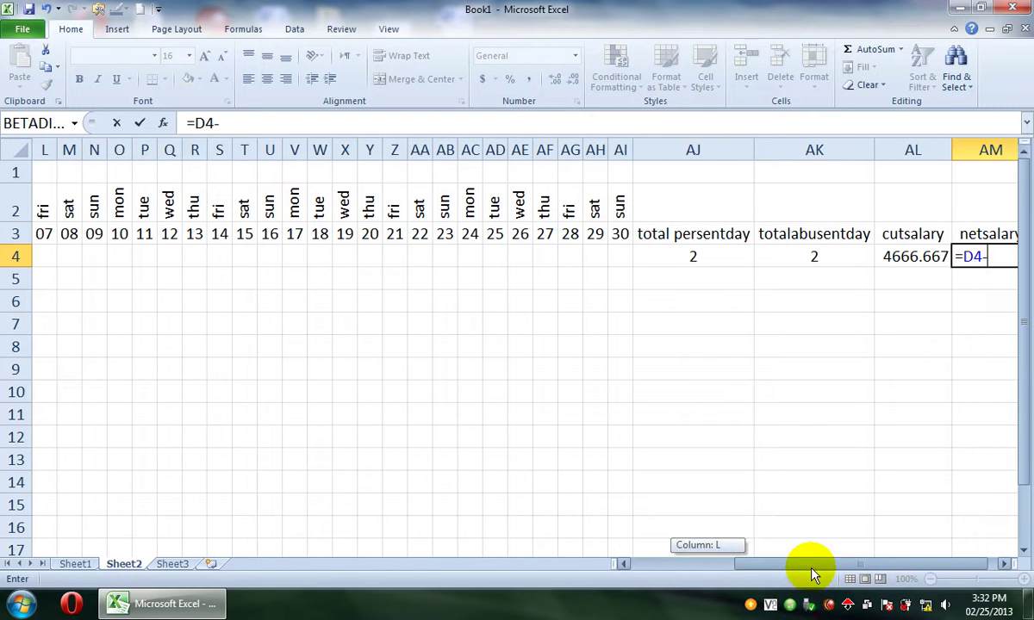
left_click(896, 257)
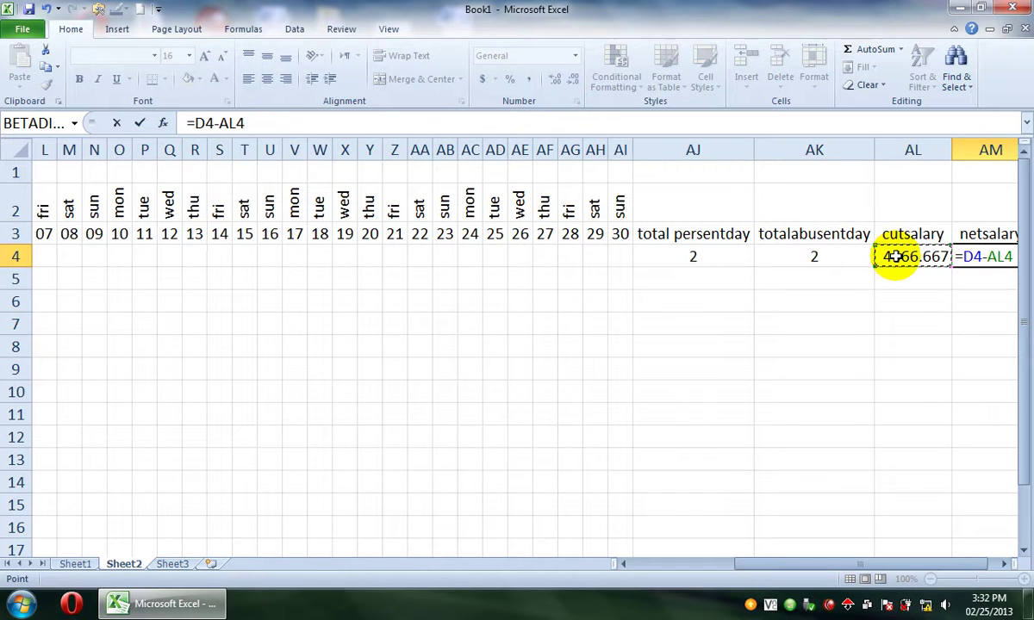
key("Return")
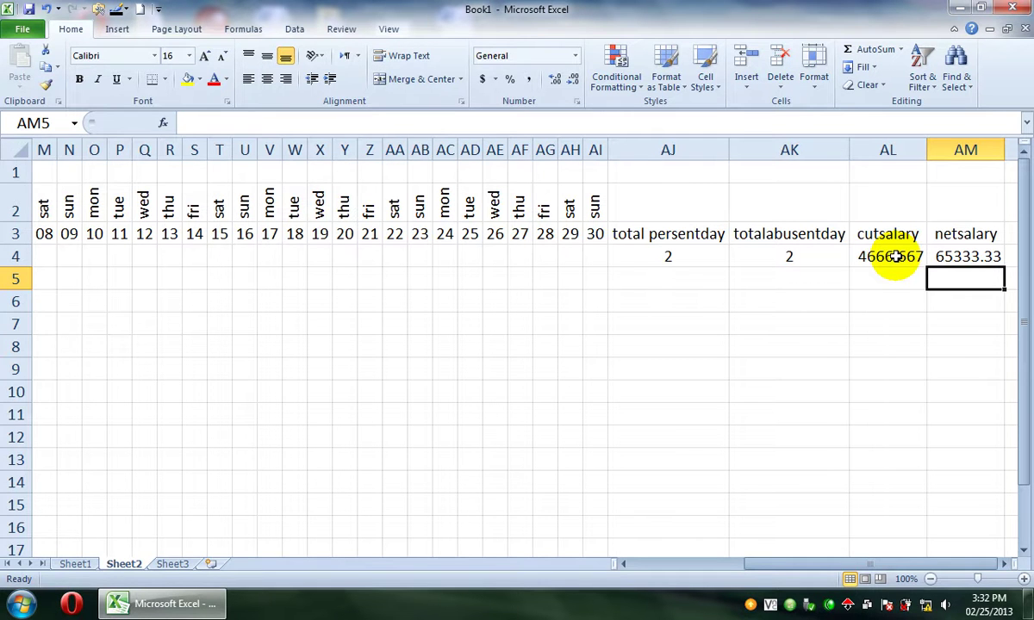
Fill the netsalary formula from AM4 down through AM10.
key("Up")
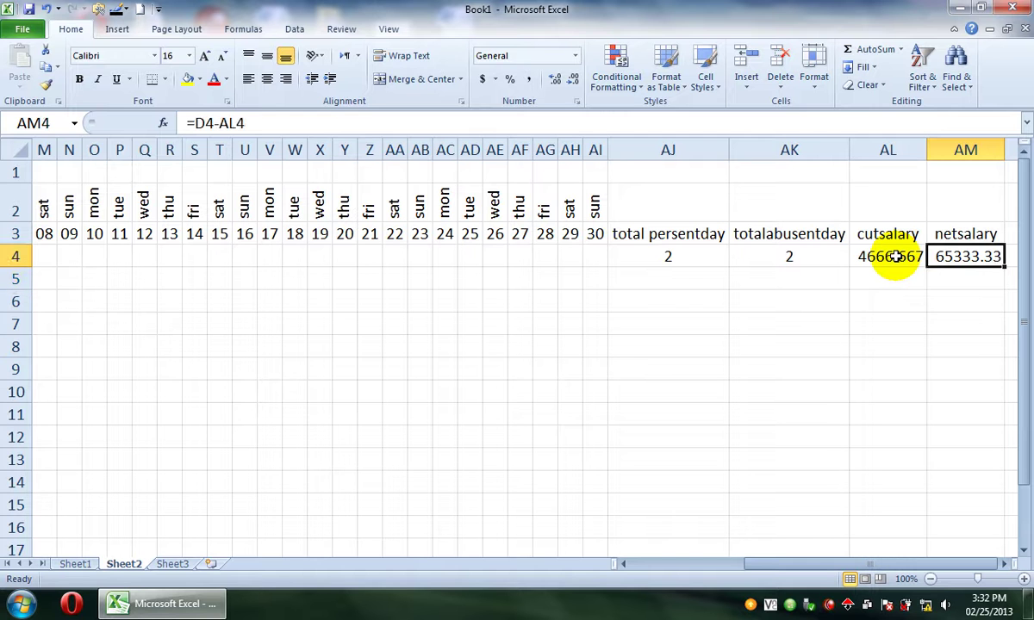
key("shift+Down")
key("shift+Down")
key("shift+Down")
key("shift+Down")
key("shift+Down")
key("shift+Down")
key("ctrl+d")
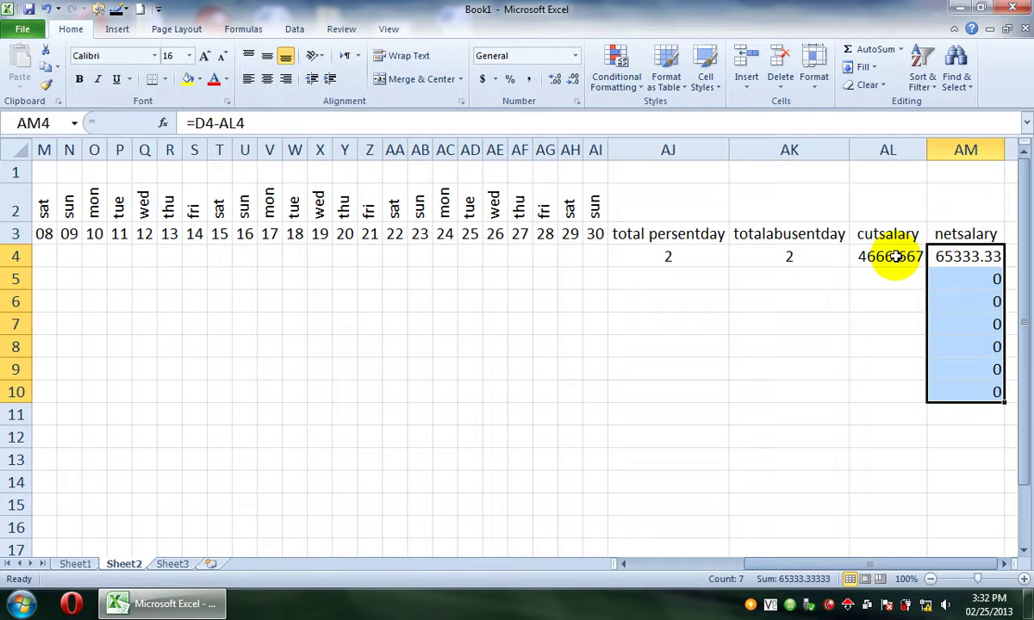
Fill the cutsalary formula from AL4 down through AL11.
key("Left")
key("shift+Down")
key("shift+Down")
key("shift+Down")
key("shift+Down")
key("shift+Down")
key("shift+Down")
key("shift+Down")
key("ctrl+d")
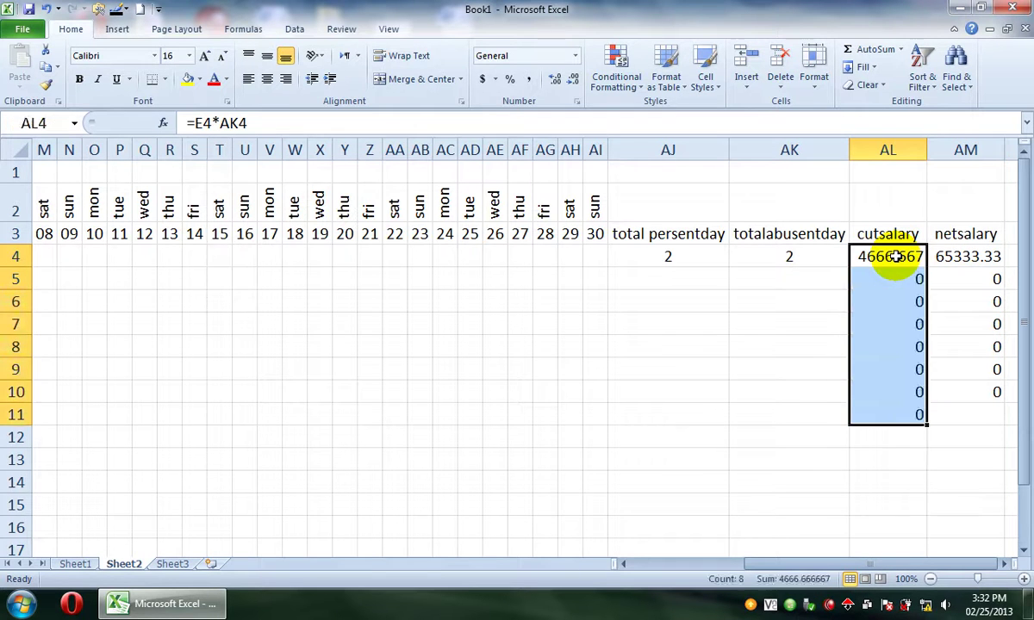
Fill the absent-day count formula from AK4 down through AK11.
key("Left")
key("shift+Down")
key("shift+Down")
key("shift+Down")
key("shift+Down")
key("shift+Down")
key("shift+Down")
key("shift+Down")
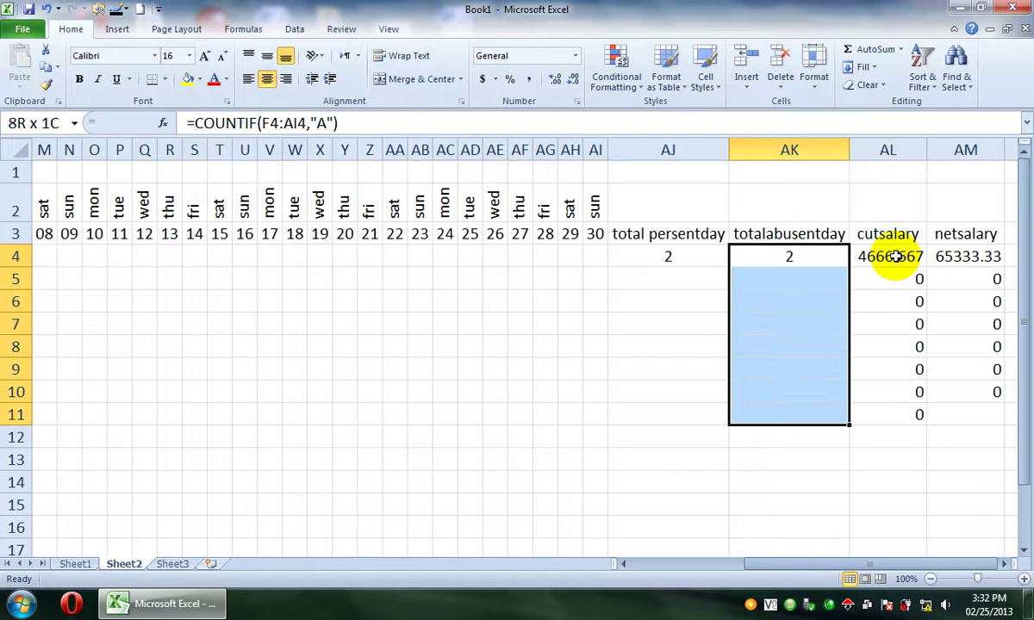
key("ctrl+d")
Fill the present-day count formula from AJ4 down through AJ13.
key("Left")
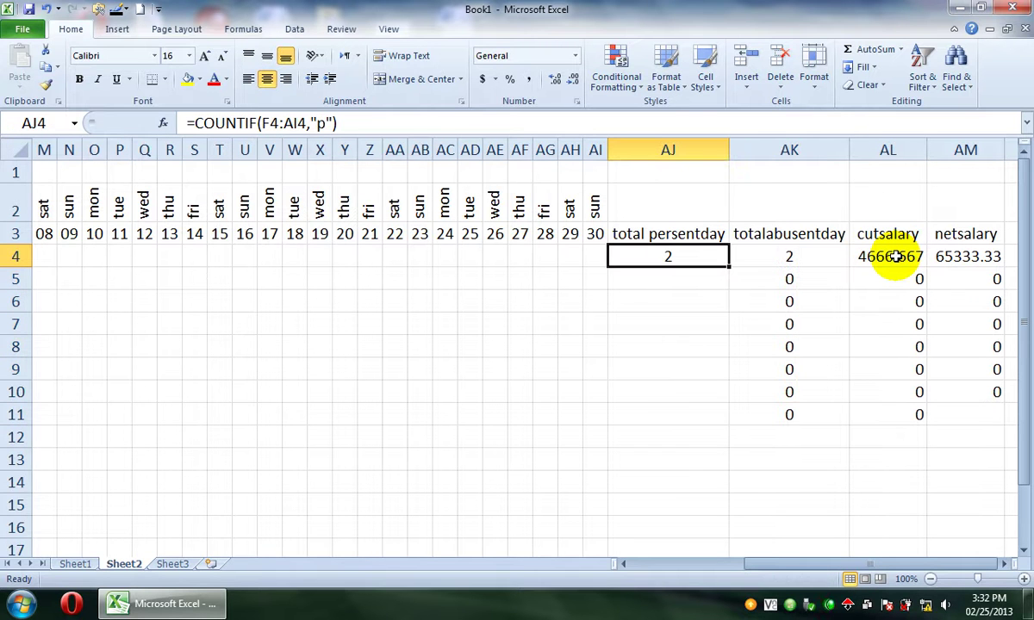
key("shift+Down")
key("shift+Down")
key("shift+Down")
key("shift+Down")
key("shift+Down")
key("shift+Down")
key("shift+Down")
key("shift+Down")
key("shift+Down")
key("ctrl+d")
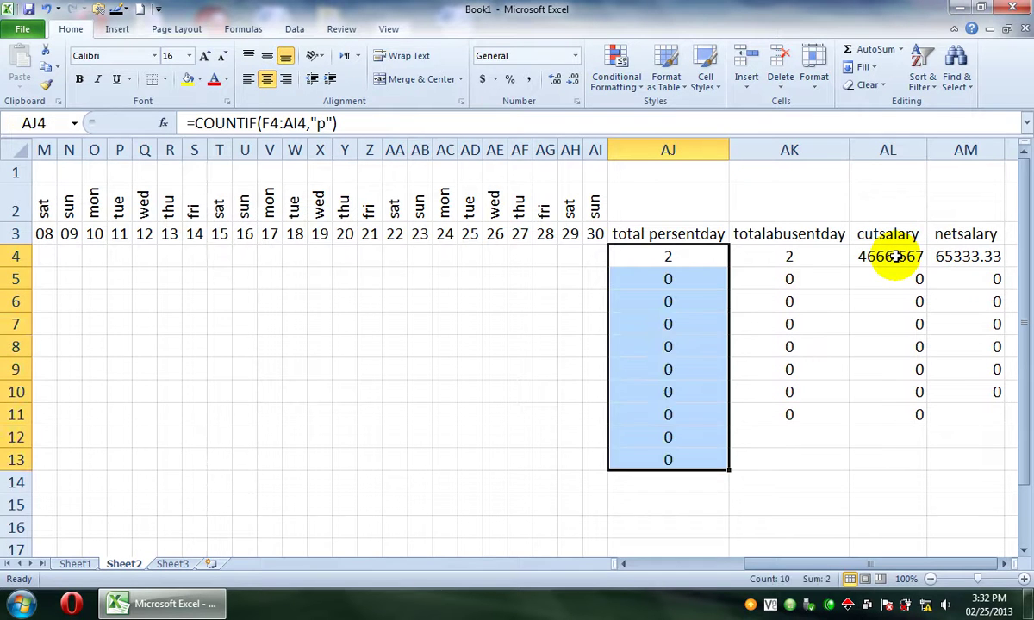
Enter the row 4 attendance as A for day 05 in J4 and P for days 06 to 09 in K4:N4.
key("Left")
key("Left")
key("Left")
key("Left")
key("Left")
key("Left")
key("Left")
key("Left")
key("Left")
key("Left")
key("Left")
key("Left")
key("Left")
key("Left")
key("Left")
key("Left")
key("Left")
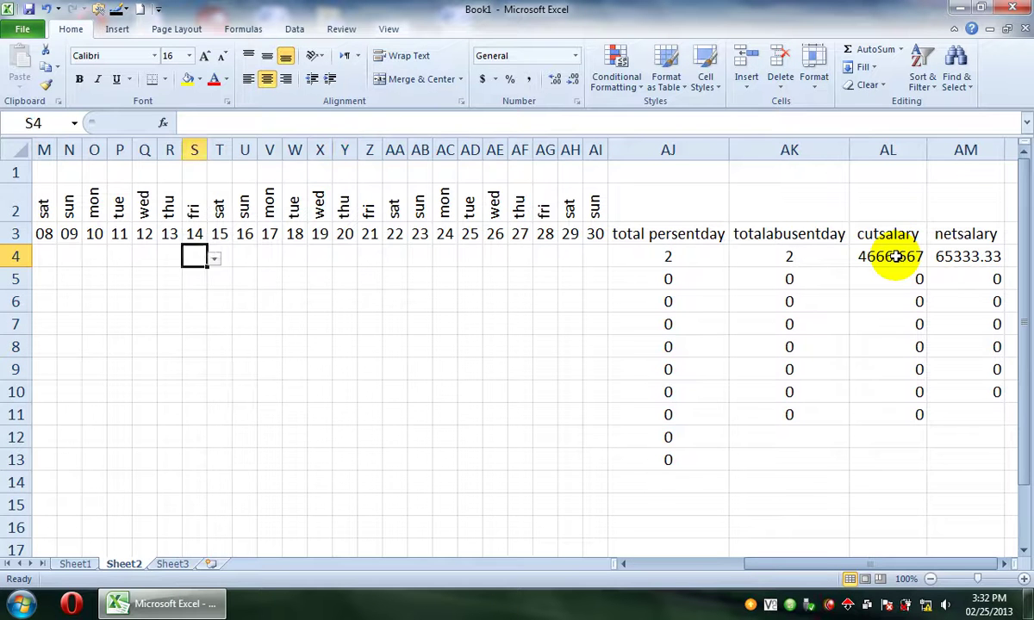
key("Left")
key("Left")
key("Left")
key("Left")
key("Left")
key("Left")
key("Left")
key("Left")
key("Left")
key("Left")
key("Left")
key("Right")
key("Right")
type("A")
key("Right")
type("P")
key("Right")
type("P")
key("Right")
type("P")
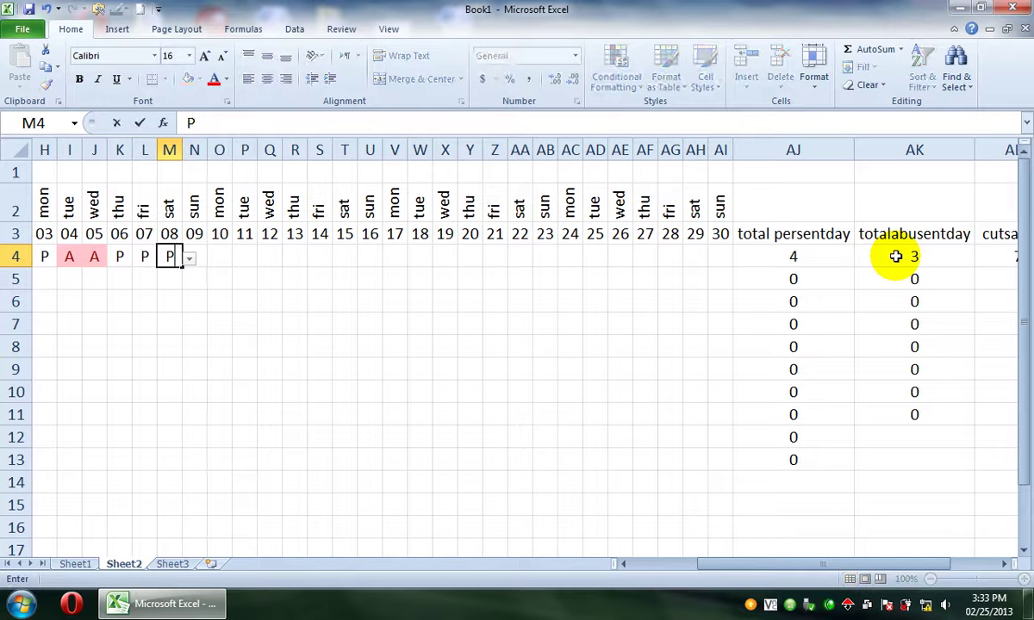
key("Right")
type("P")
Mark days 10 to 14 in O4:S4 as absent with A.
key("Right")
type("A")
key("Right")
type("A")
key("Right")
type("A")
key("Right")
type("A")
key("Right")
type("A")
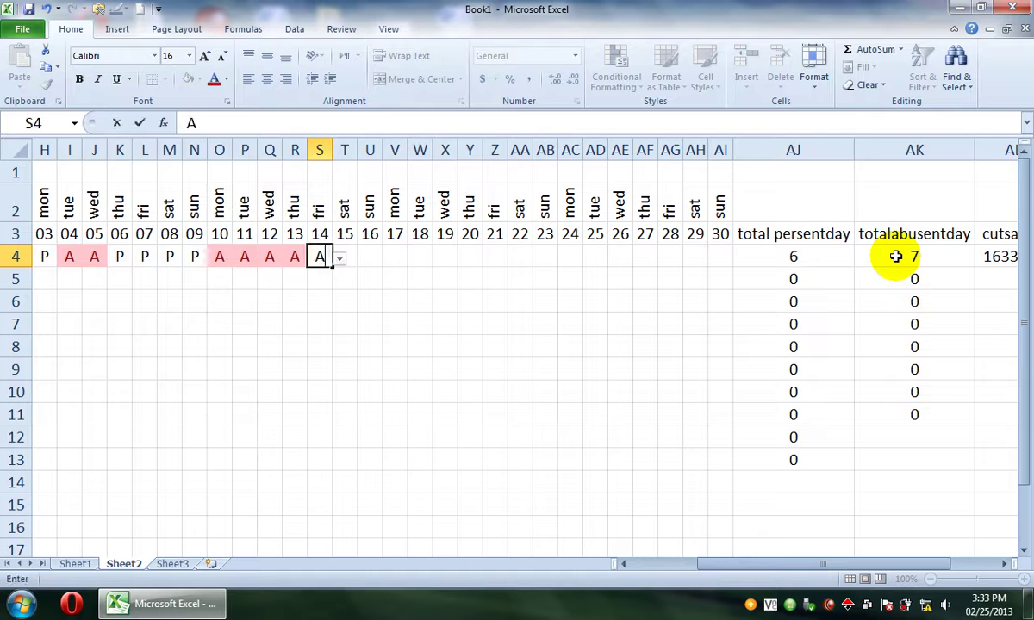
Confirm the absence mark A for day 14 in row 4 and check the attendance totals, cut salary and net salary.
key("Right")
key("Right")
key("Right")
key("Right")
key("Right")
key("Right")
key("Right")
key("Right")
key("Right")
key("Right")
key("Right")
key("Right")
key("Right")
key("Right")
key("Right")
key("Right")
key("Right")
key("Right")
key("Right")
key("Right")
key("Right")
key("Right")
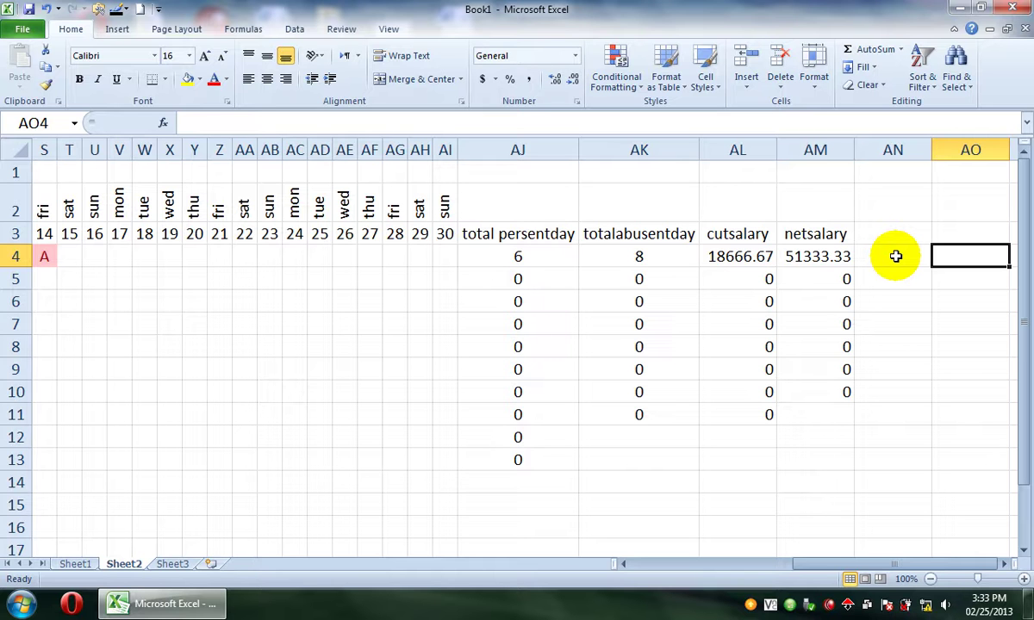
key("Right")
key("Right")
key("Right")
key("Right")
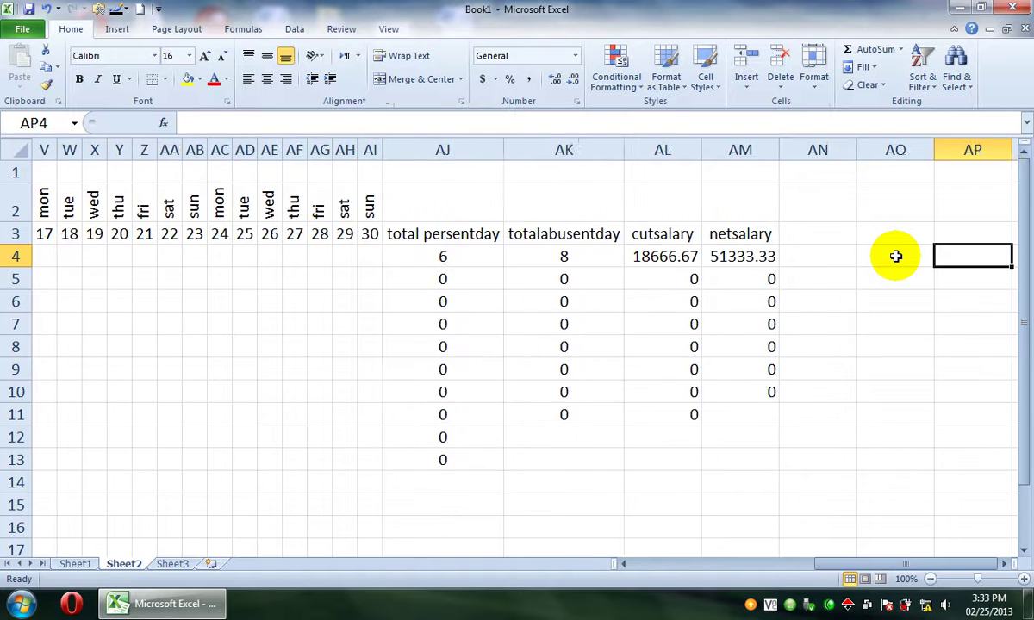
Review row 4 from the net salary back through the daily attendance marks to the employee number.
key("Left")
key("Left")
key("Left")
key("Left")
key("Left")
key("Left")
key("Left")
key("Left")
key("Left")
key("Left")
key("Left")
key("Left")
key("Left")
key("Left")
key("Left")
key("Left")
key("Left")
key("Left")
key("Left")
key("Left")
key("Left")
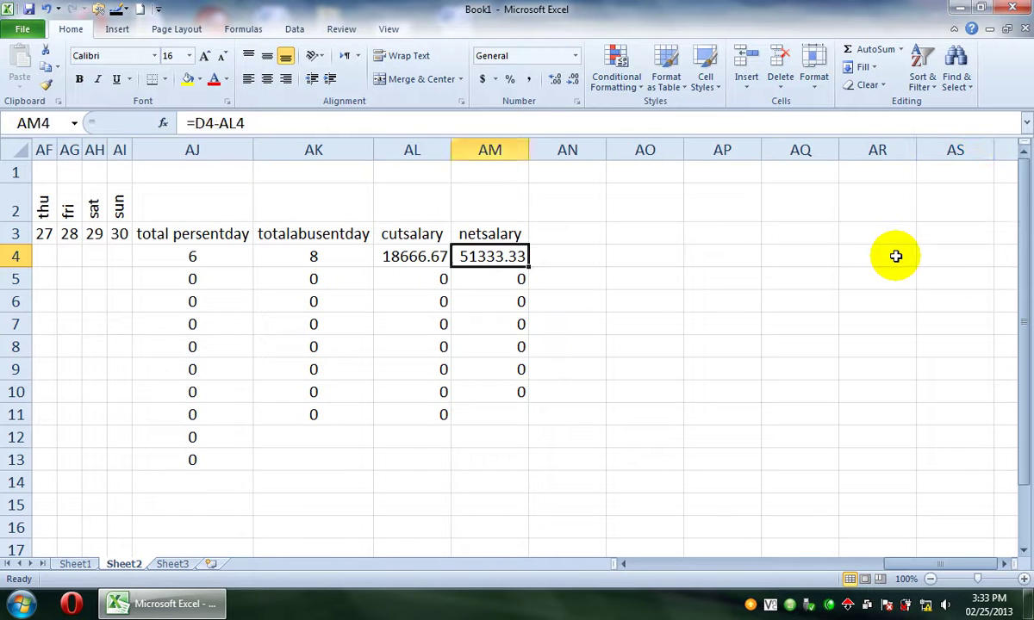
key("Left")
key("Left")
key("Left")
key("Left")
key("Left")
key("Left")
key("Left")
key("Left")
key("Left")
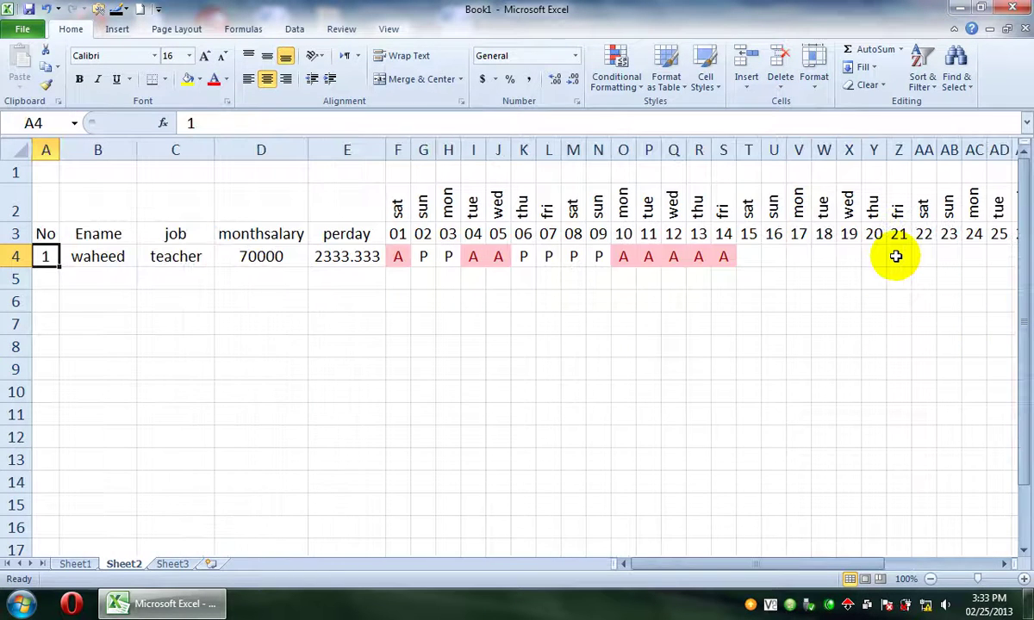
Remove the Locked protection setting from every cell of Sheet2.
left_click(721, 261)
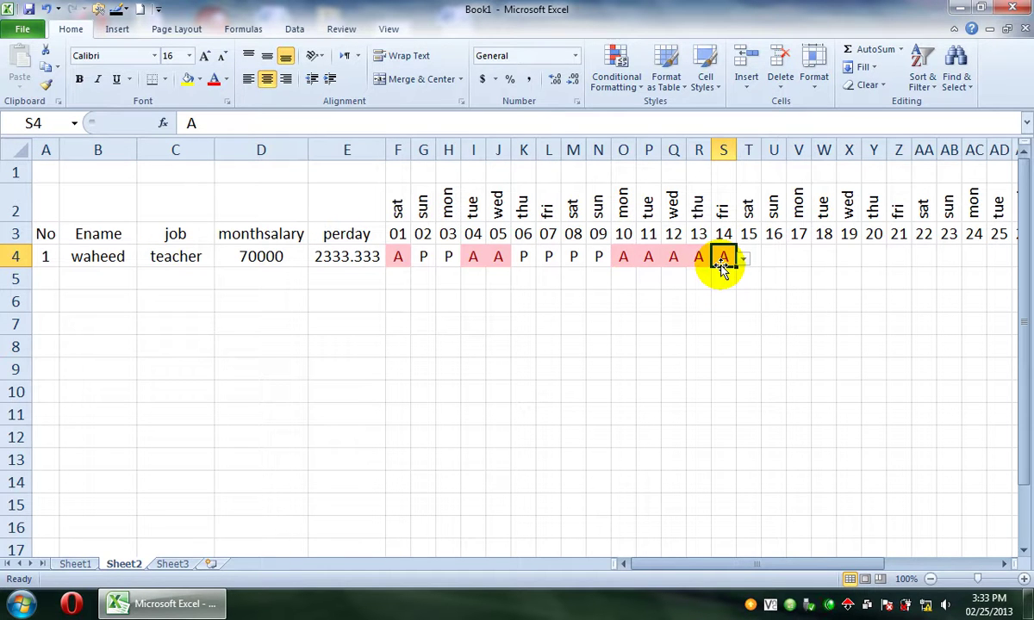
left_click(21, 151)
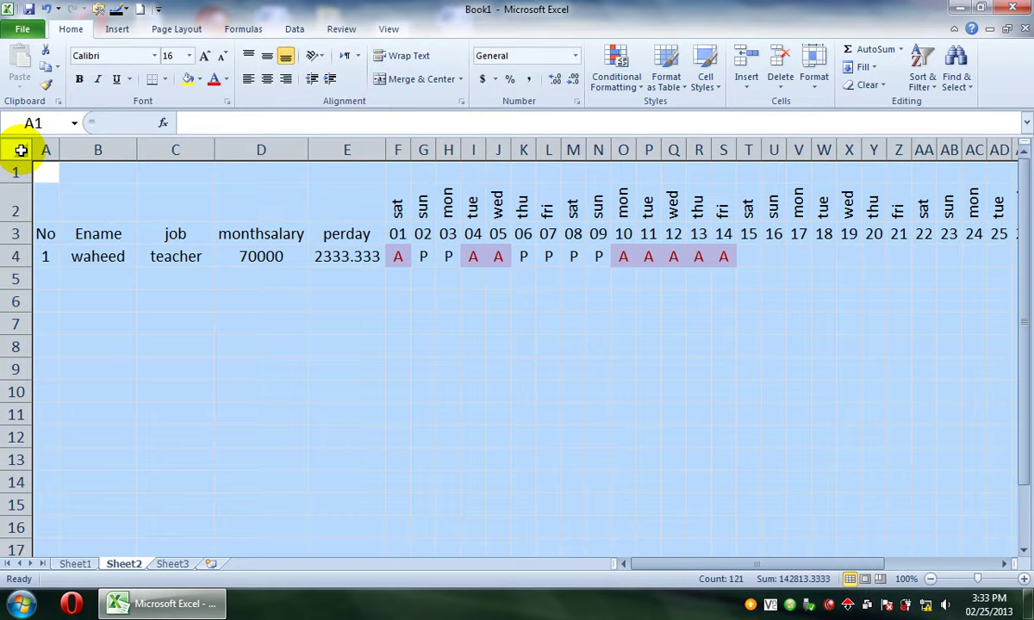
key("ctrl+1")
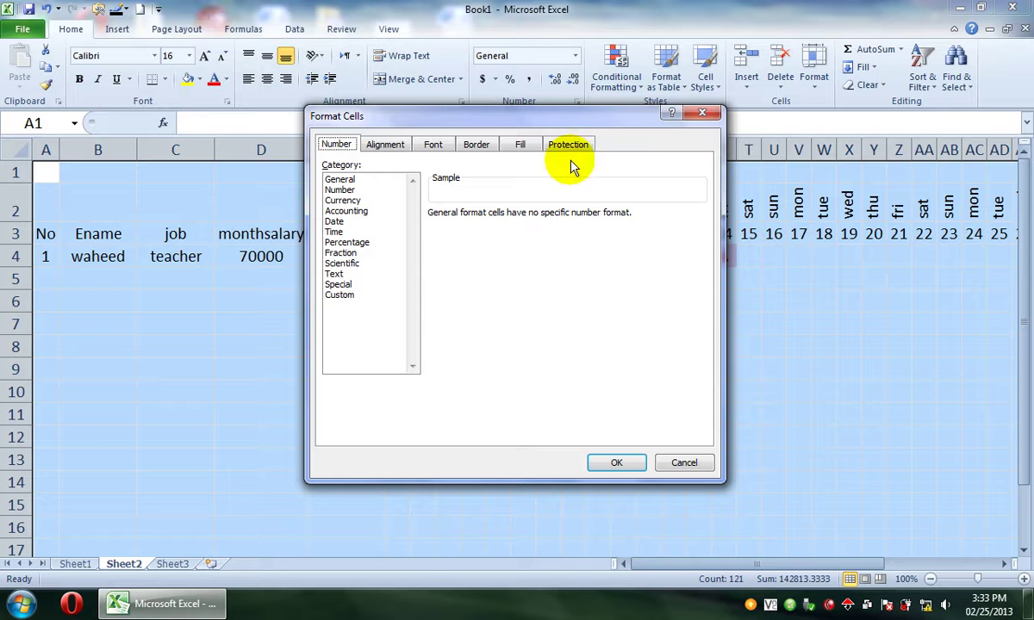
left_click(568, 145)
left_click(341, 166)
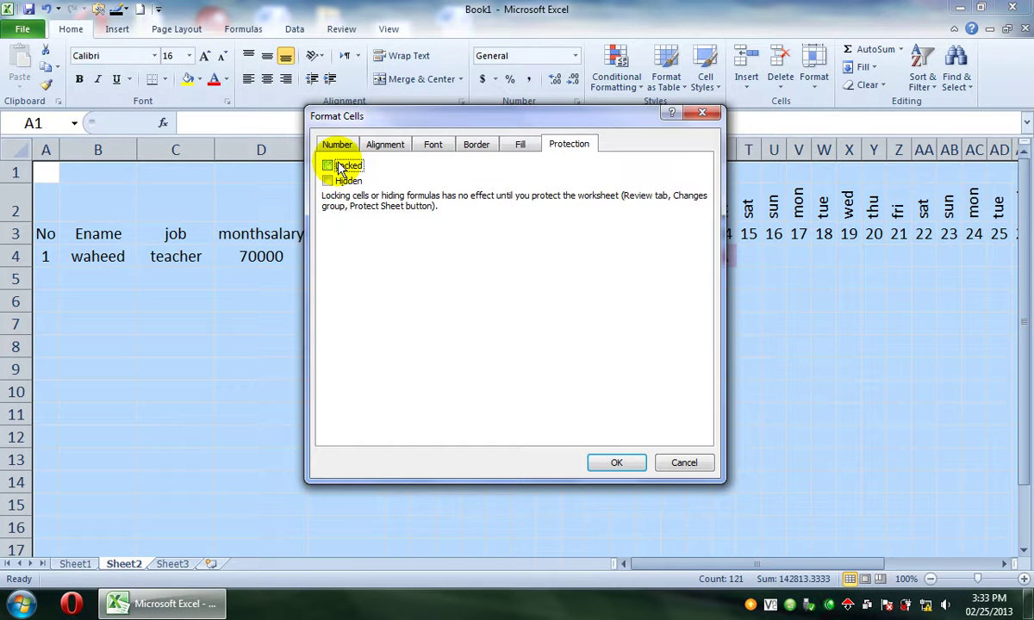
left_click(616, 463)
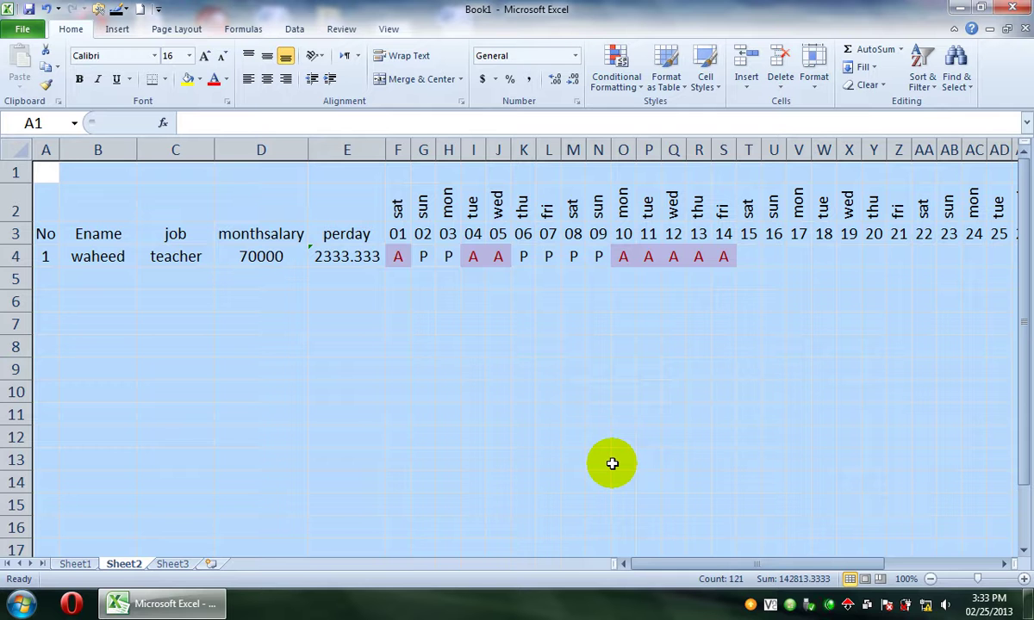
Set the Friday columns for days 07, 14, 21 and 28 (L, S, Z and AG) to Locked.
left_click(722, 150)
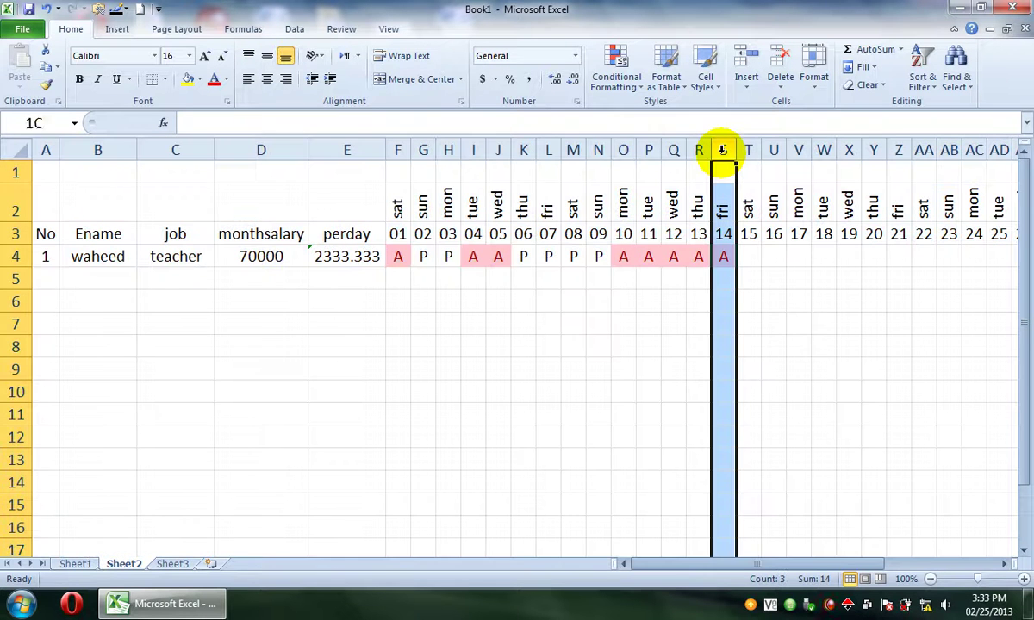
left_click(549, 150, "ctrl")
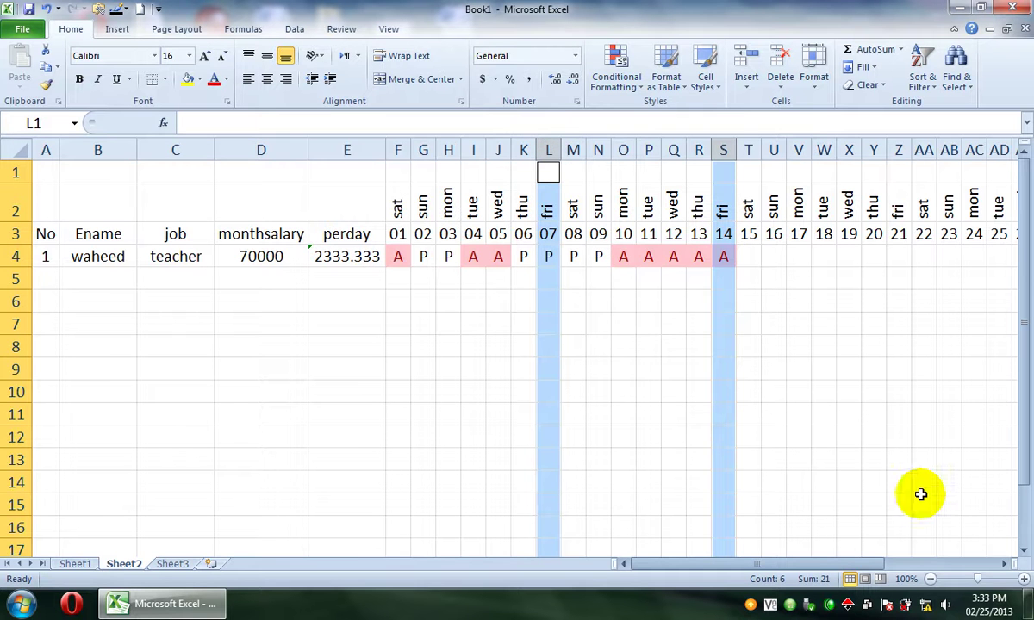
left_click(1004, 564)
left_click(1005, 564)
left_click(1005, 563)
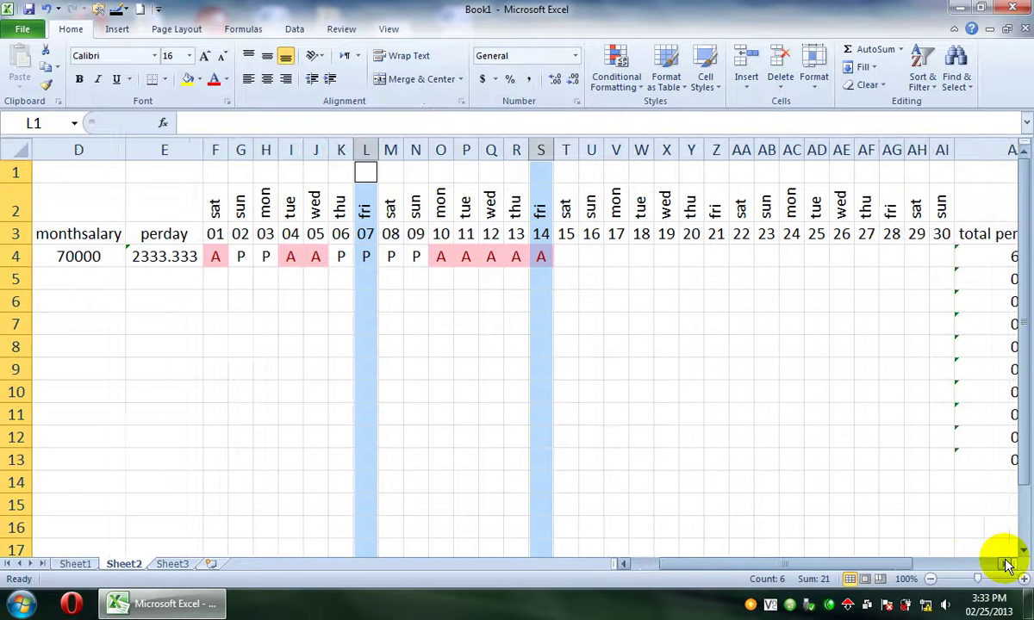
left_click(716, 150, "ctrl")
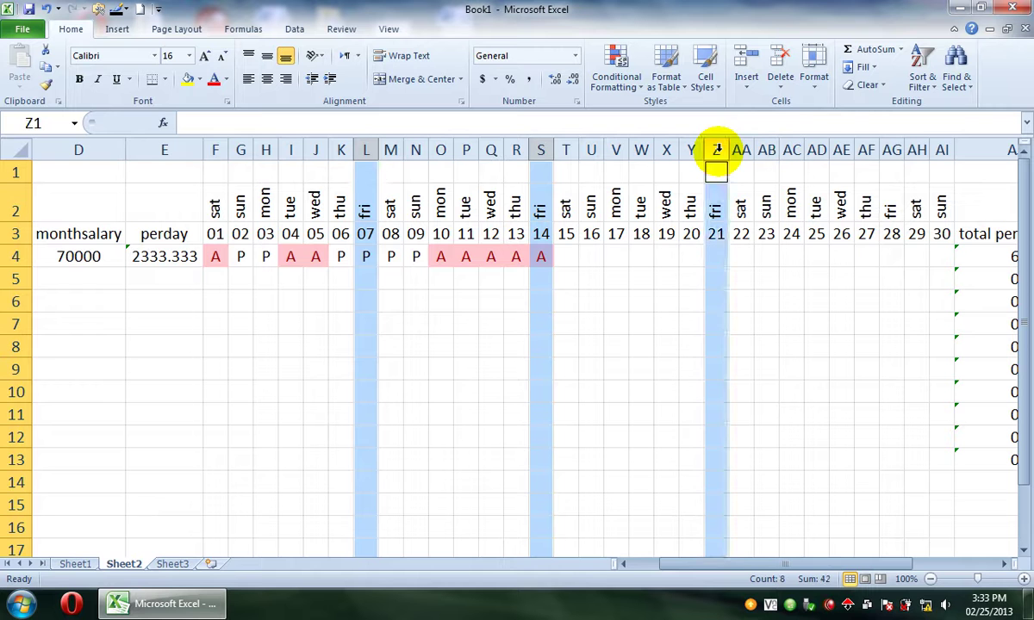
left_click(893, 150, "ctrl")
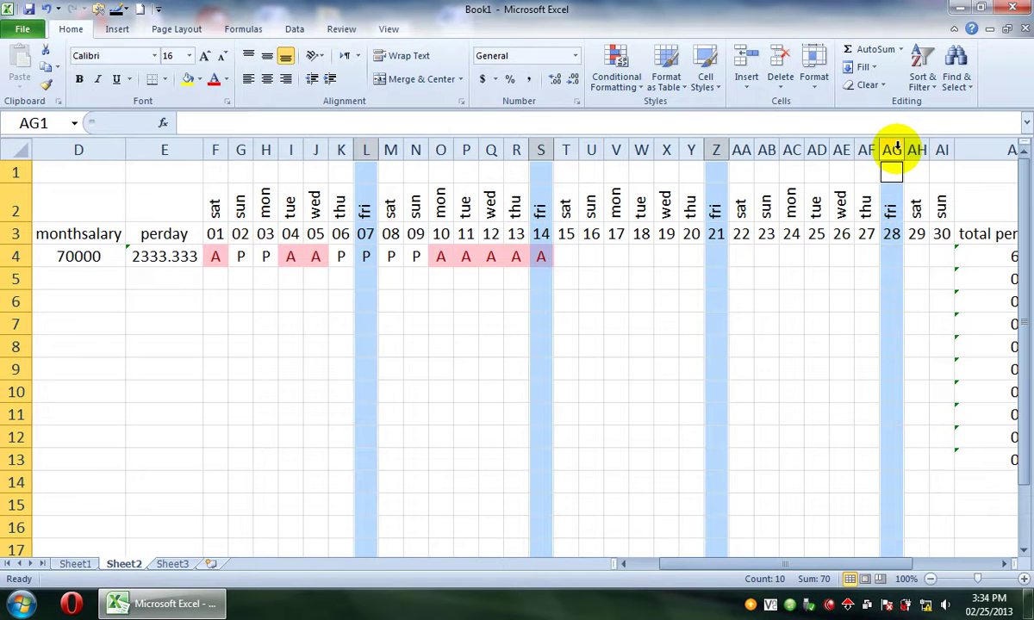
key("ctrl+1")
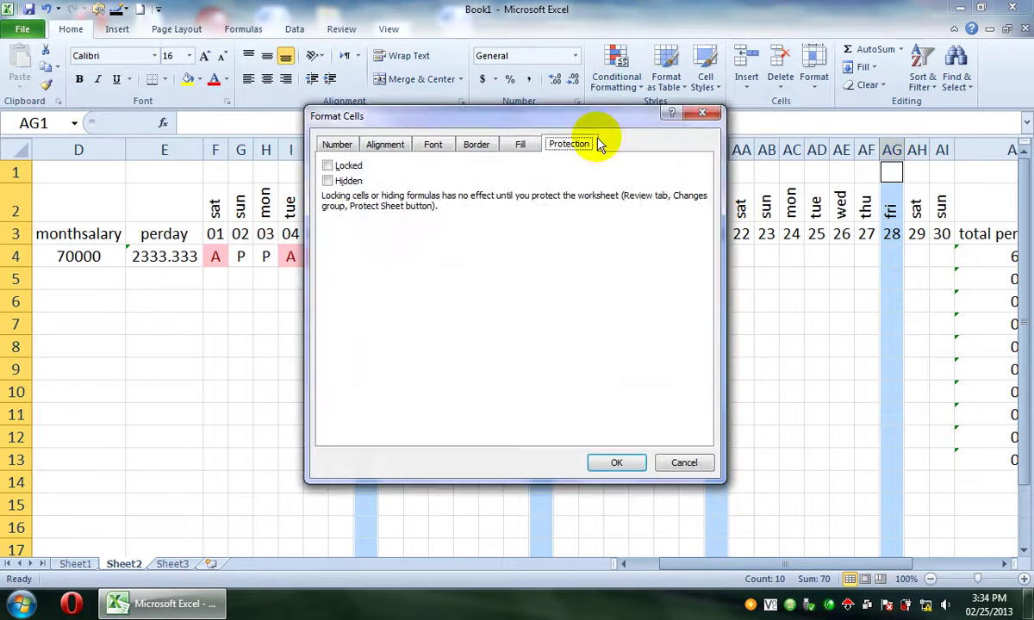
left_click(355, 167)
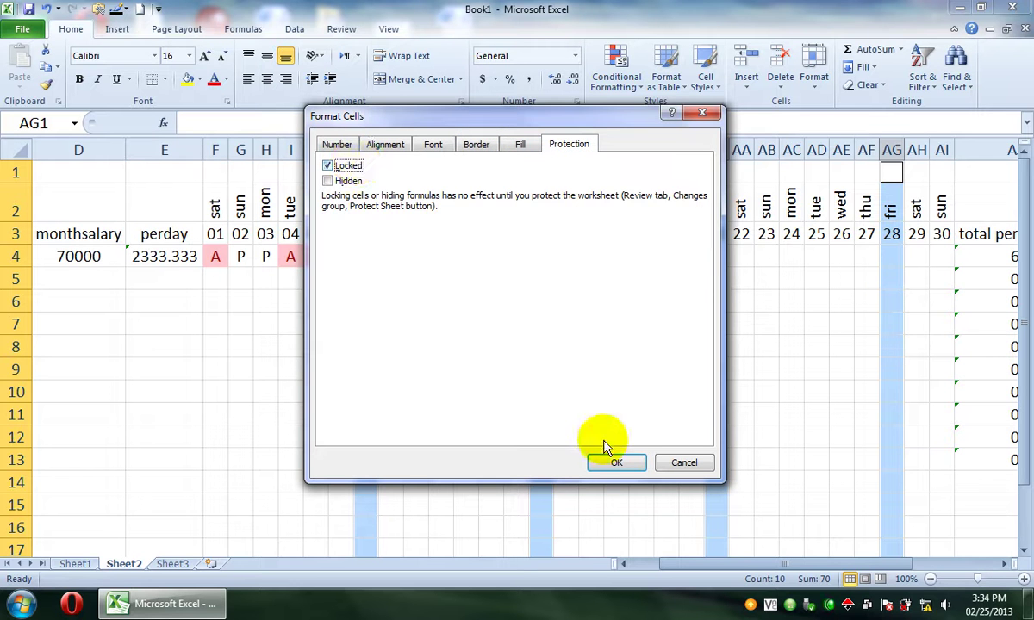
left_click(627, 463)
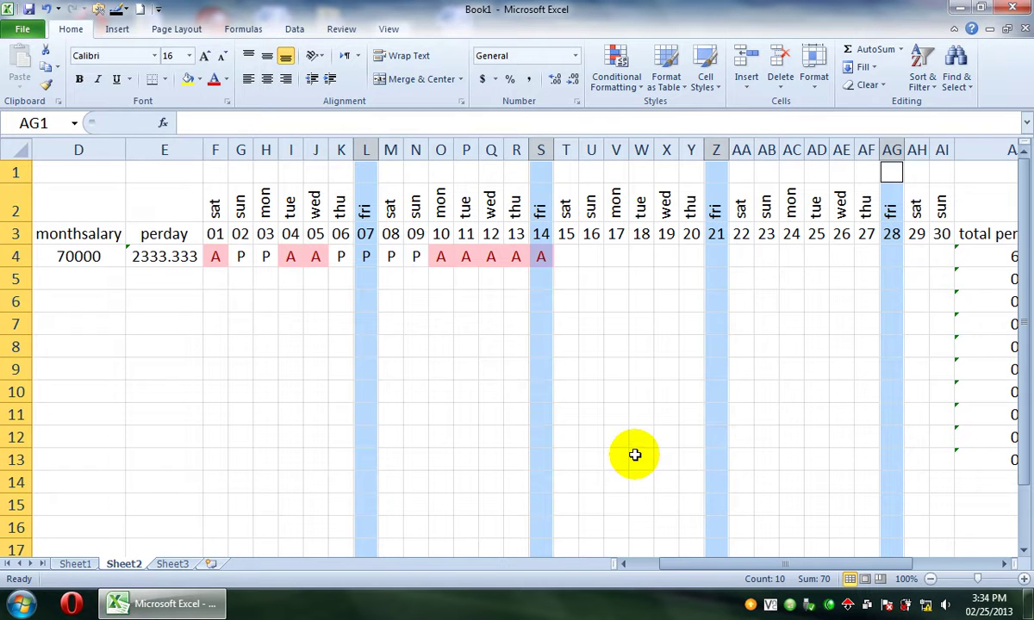
Protect the sheet by entering the protection password and confirming it.
left_click(815, 83)
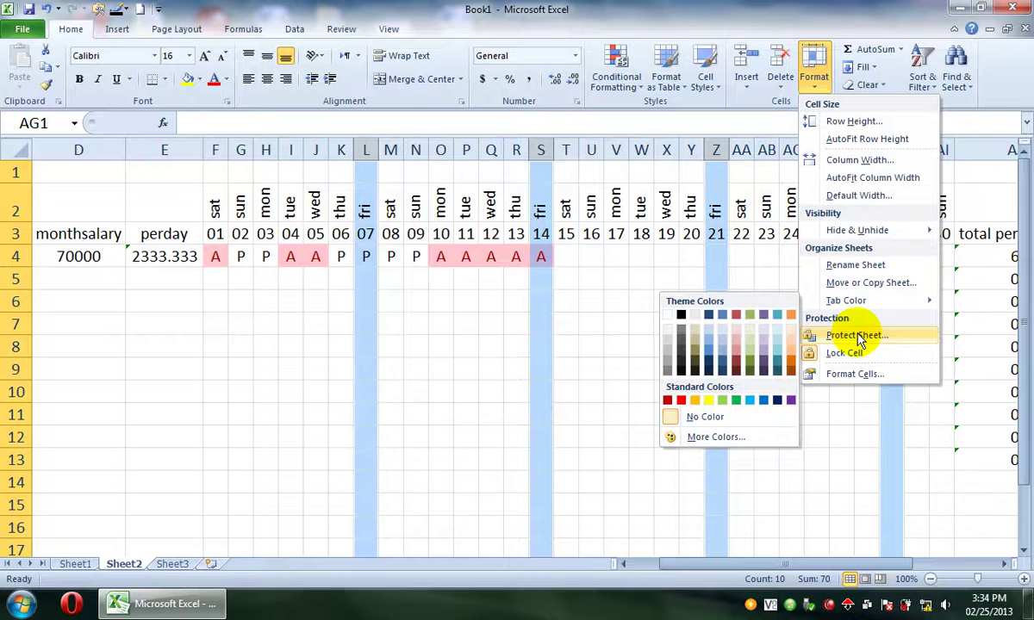
left_click(856, 335)
type("1")
key("Return")
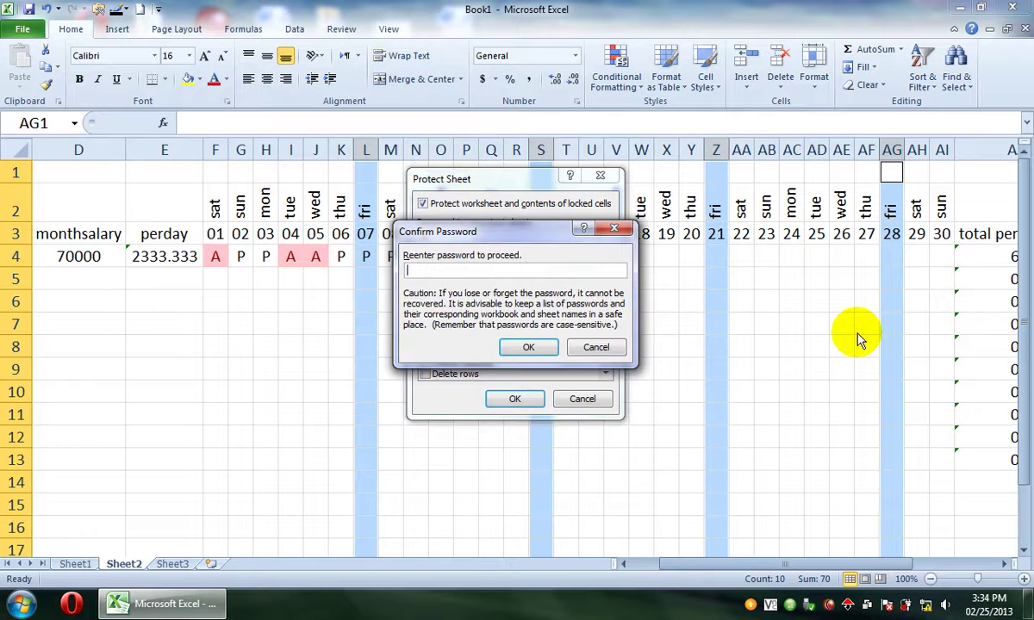
type("1")
key("Return")
Test the protection by trying to mark P on Friday 28 and edit Friday 21 in row 4.
left_click(858, 334)
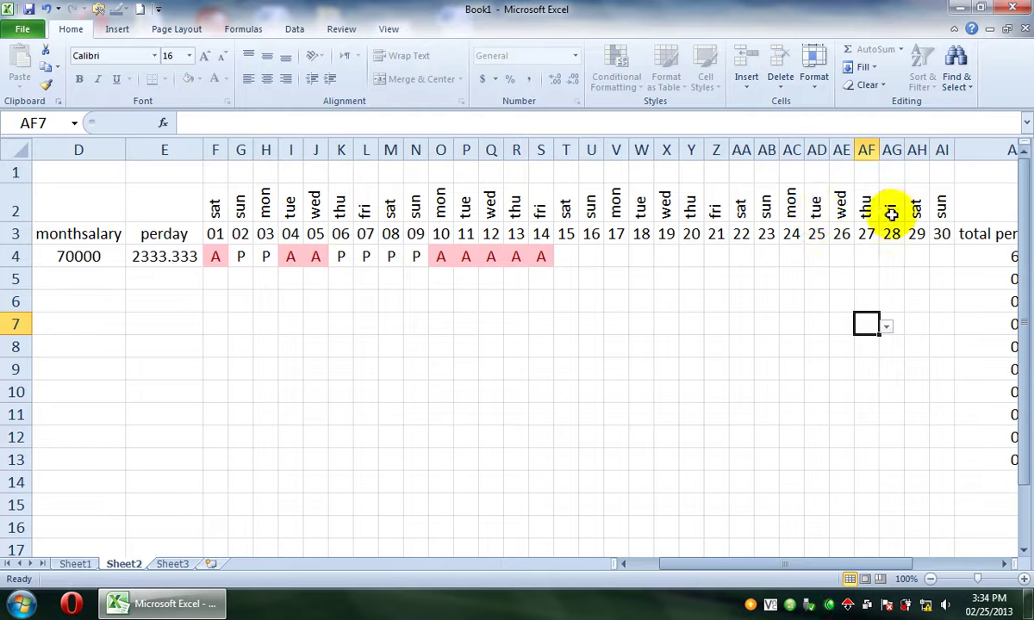
left_click(892, 255)
left_click(911, 261)
left_click(904, 273)
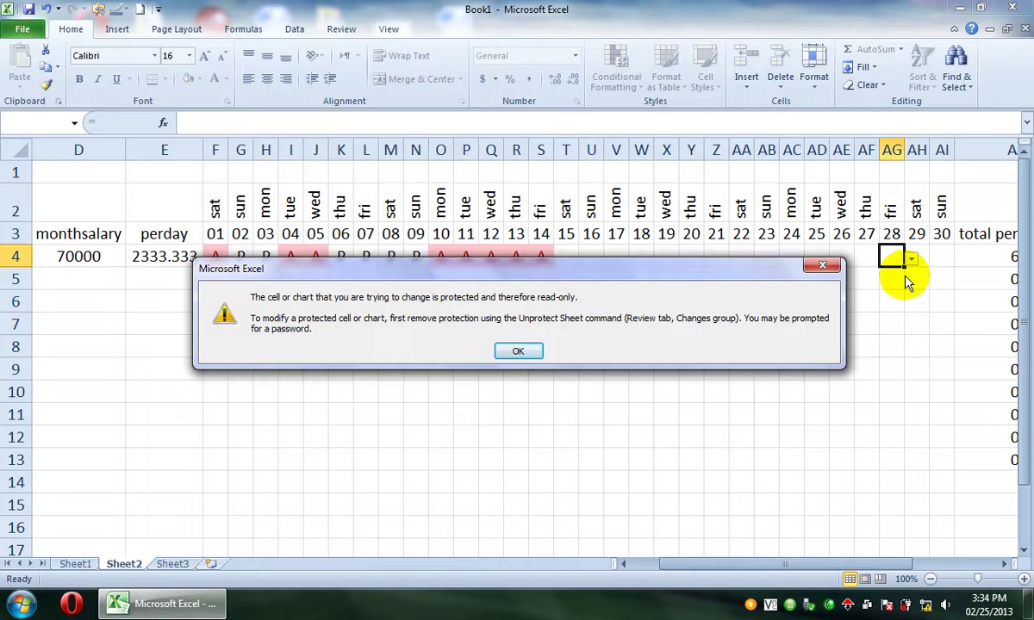
left_click(521, 353)
left_click(716, 257)
double_click(717, 258)
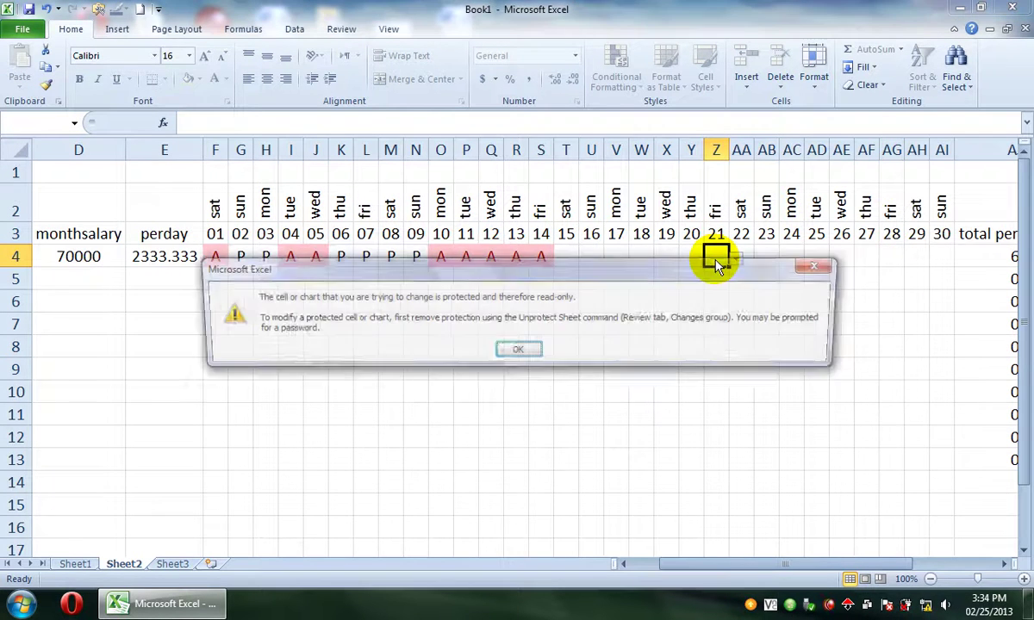
key("Return")
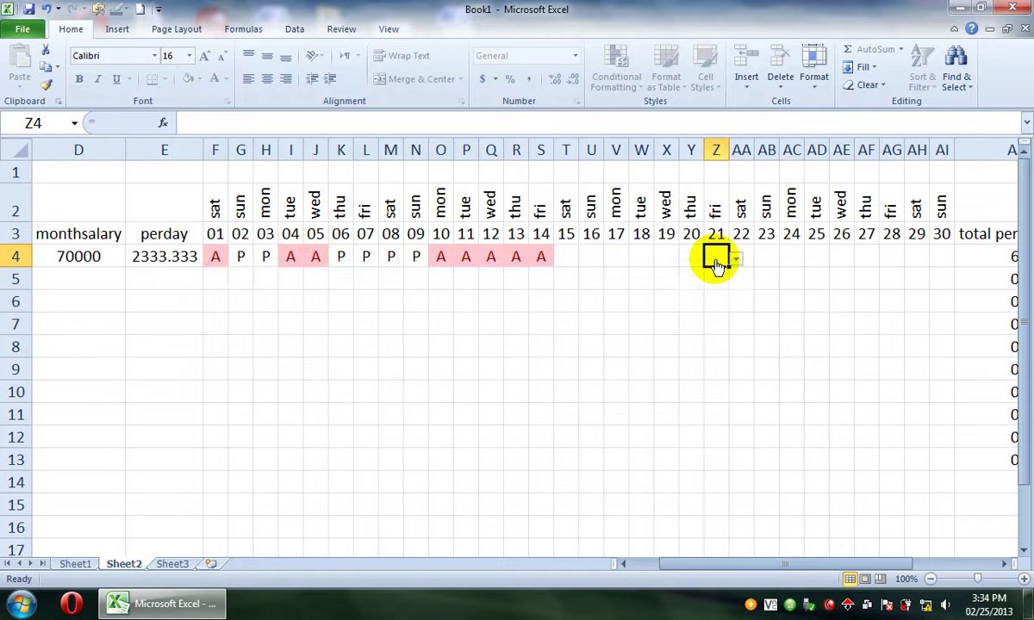
Mark the first employee present with P on Wednesday 19 in row 4.
left_click(665, 241)
left_click(666, 258)
left_click(686, 260)
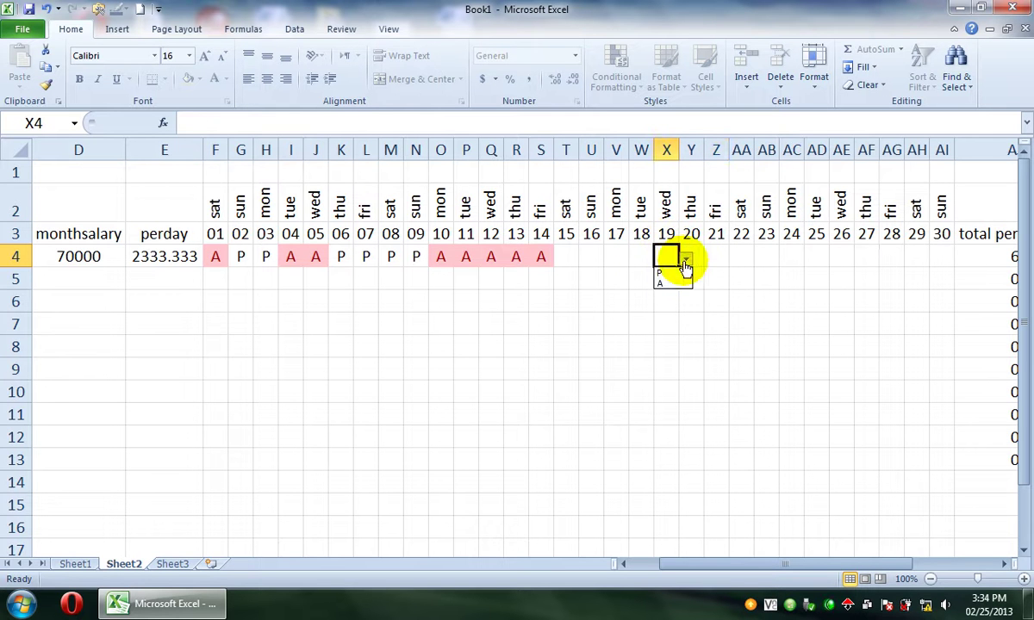
left_click(675, 274)
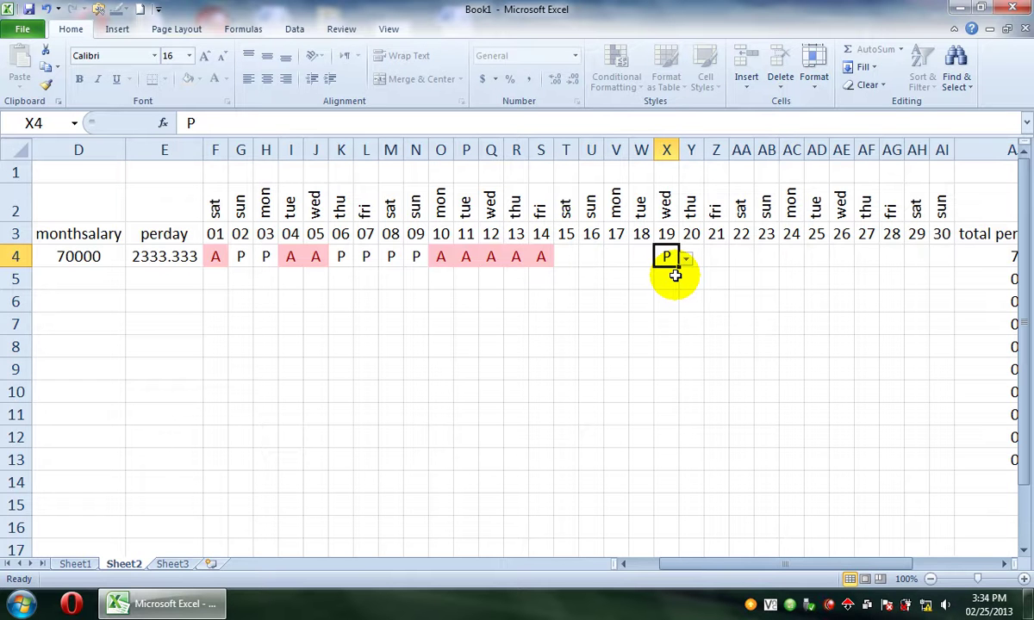
Add a second employee in row 5 with number 2, the employee's name, job MANAGER and month salary 60000.
key("Left")
key("Left")
key("Left")
key("Left")
key("Left")
key("Left")
key("Left")
key("Left")
key("Left")
key("Left")
key("Left")
key("Left")
key("Left")
key("Left")
key("Left")
key("Left")
key("Left")
key("Left")
key("Left")
key("Left")
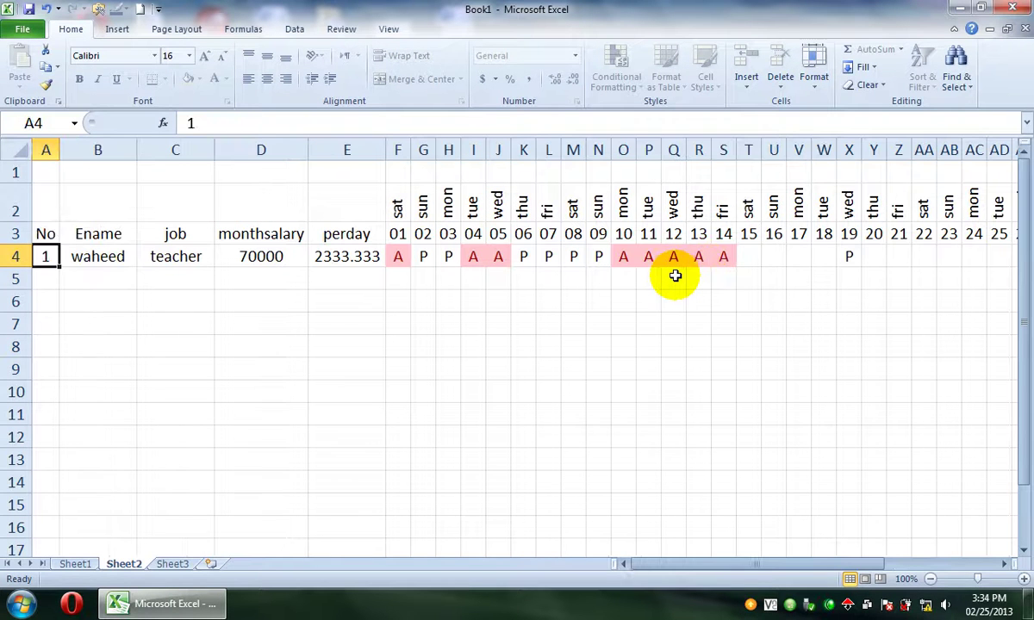
key("Down")
type("2")
key("Tab")
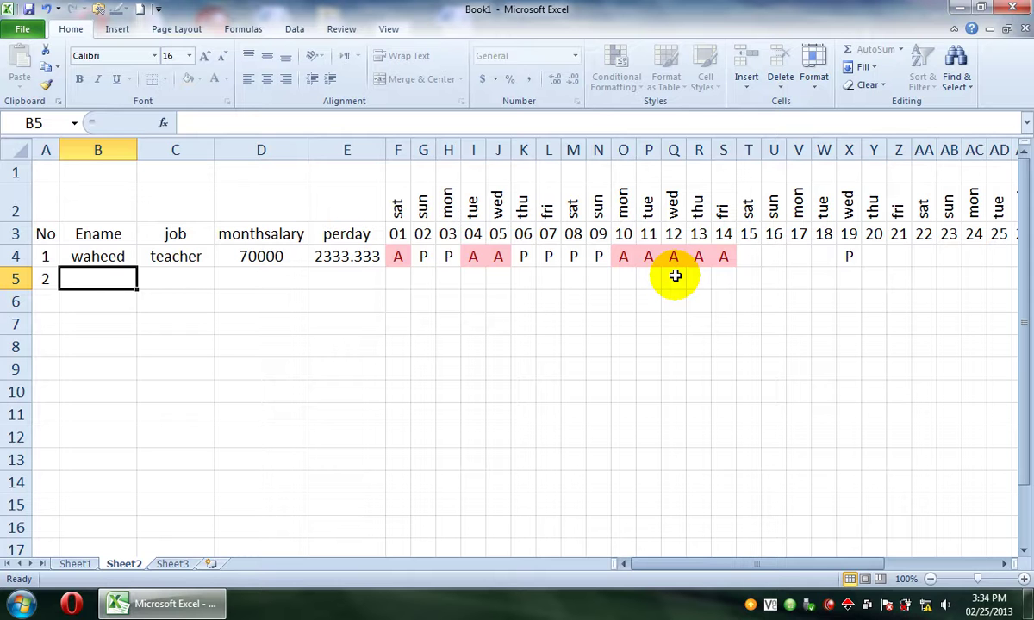
type("MATHEEN")
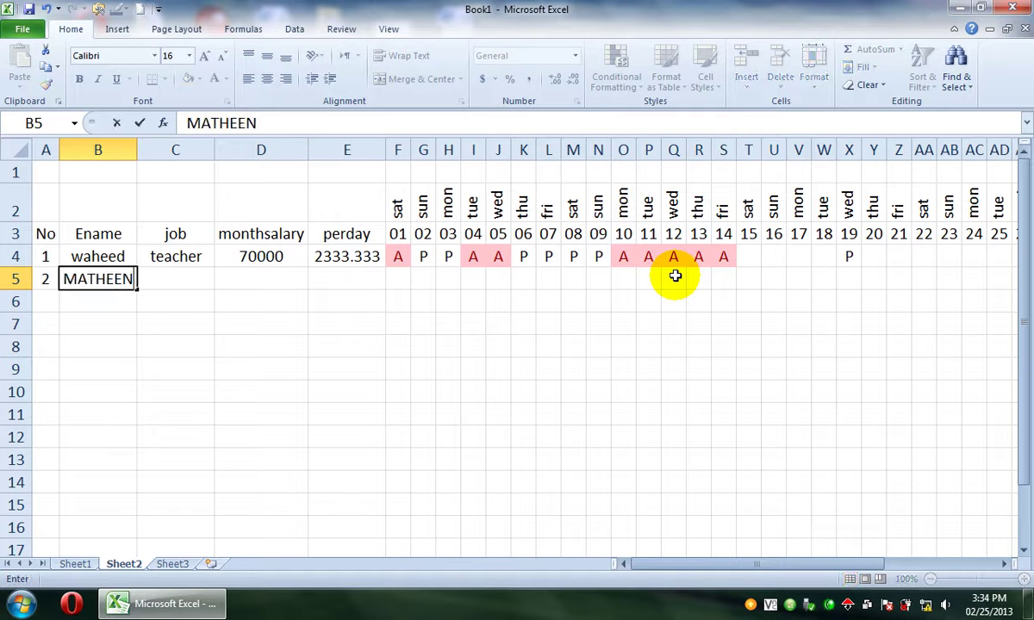
key("Tab")
type("MANAGER")
key("Tab")
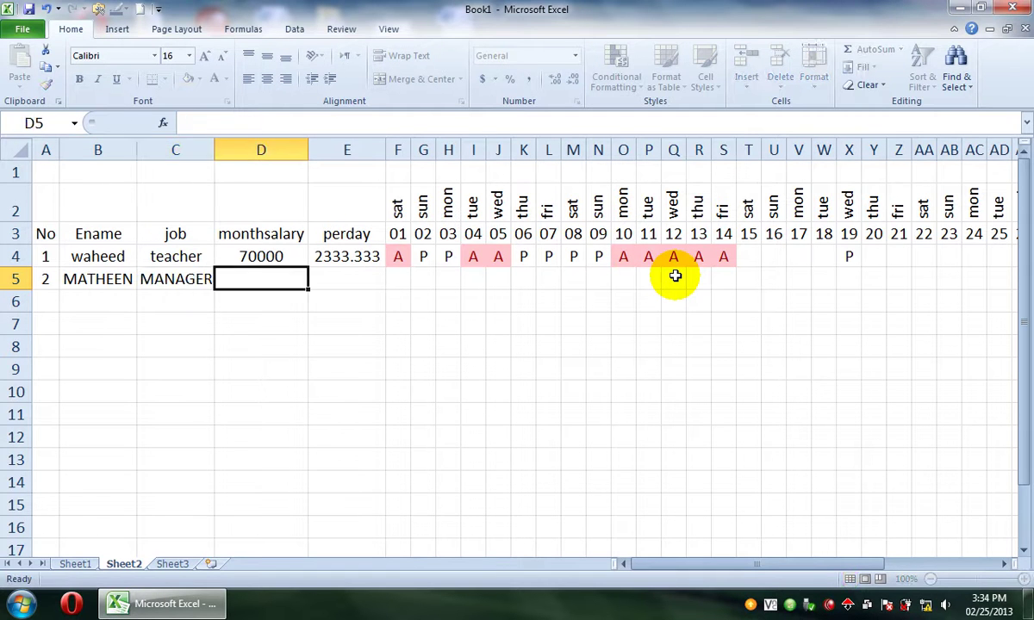
type("60000")
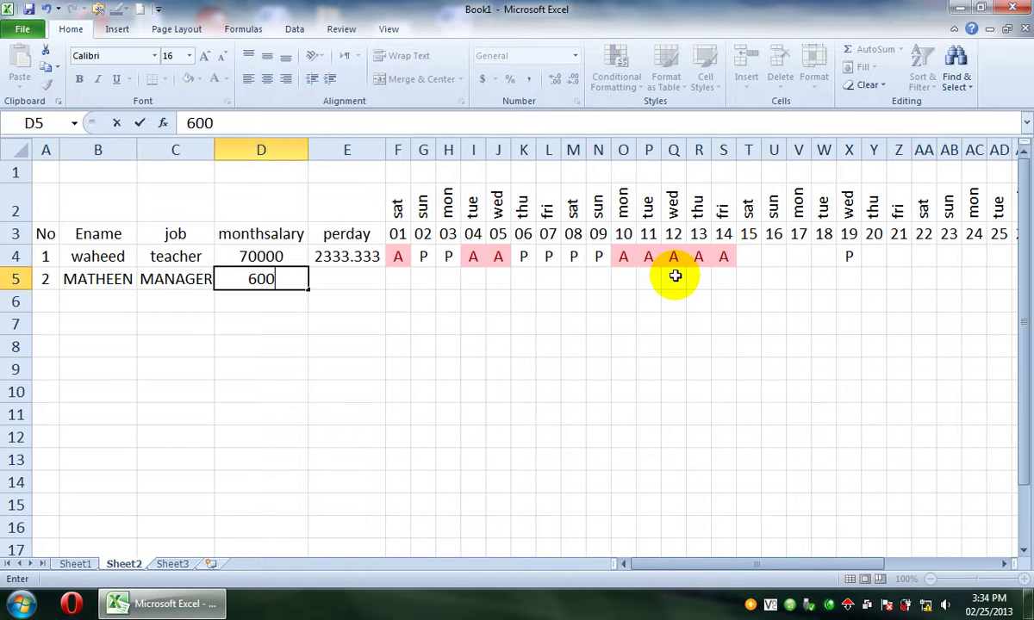
key("Tab")
Fill the perday formula from E4 down through E8.
key("Up")
key("shift+Down")
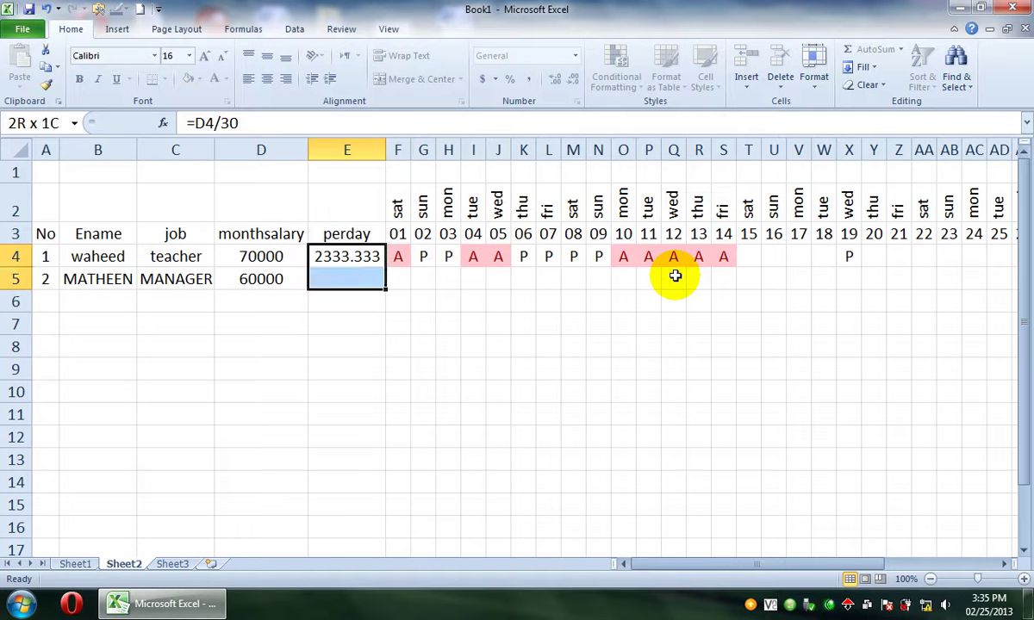
key("shift+Down")
key("shift+Down")
key("shift+Down")
key("ctrl+d")
key("Down")
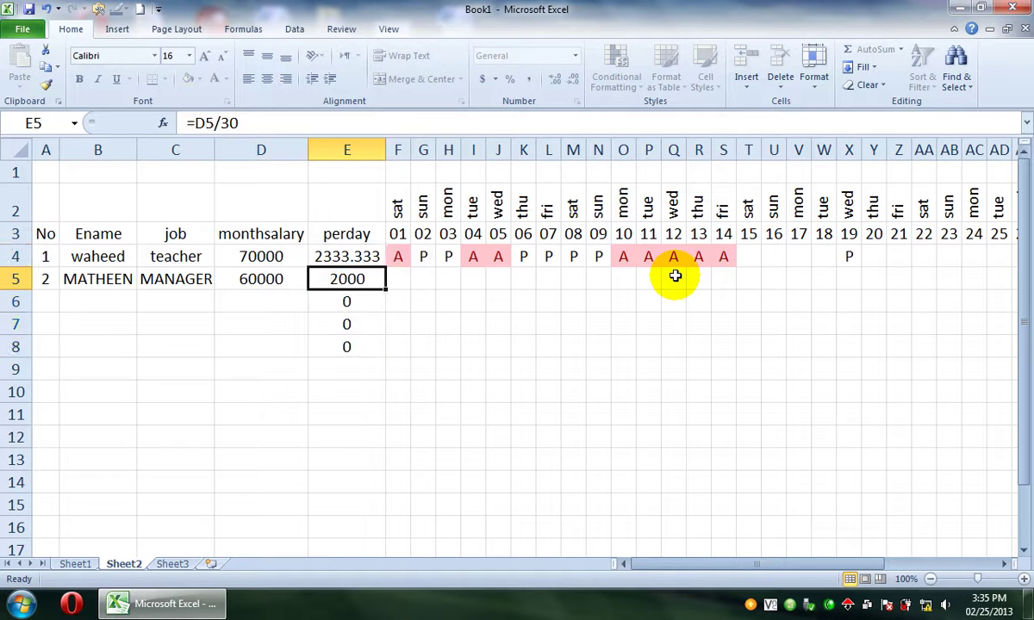
Mark the second employee P for days 01 to 06 in row 5 and try P on the locked Friday 07.
key("Right")
type("P")
key("Right")
type("P")
key("Right")
type("P")
key("Right")
type("P")
key("Right")
type("P")
key("Right")
type("P")
key("Right")
key("P")
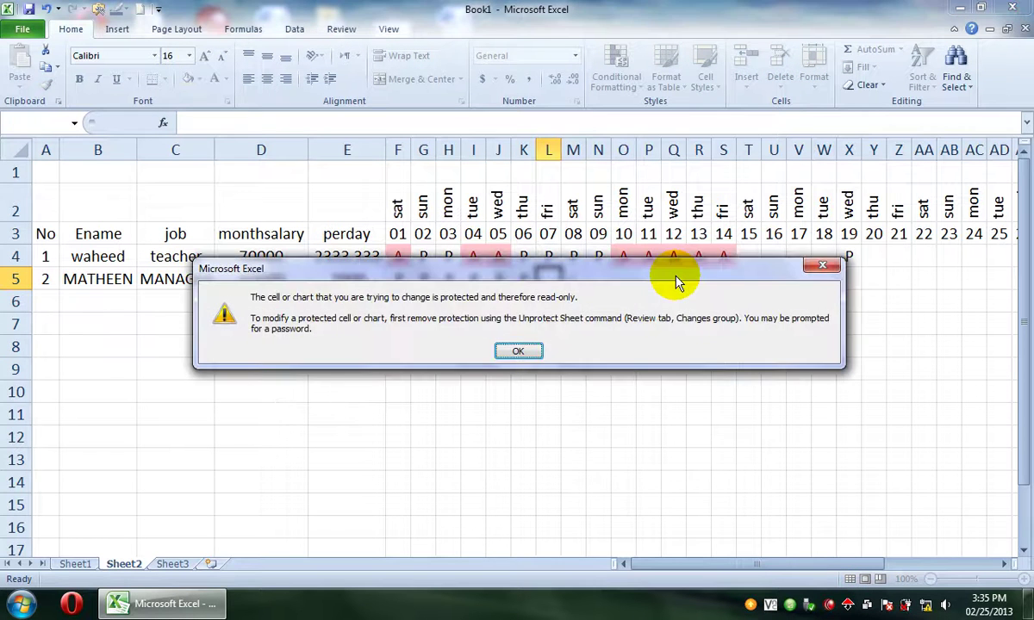
key("Return")
Mark the second employee absent with A for days 08, 09 and 10.
key("Right")
type("A")
key("Right")
type("A")
key("Right")
type("A")
key("Right")
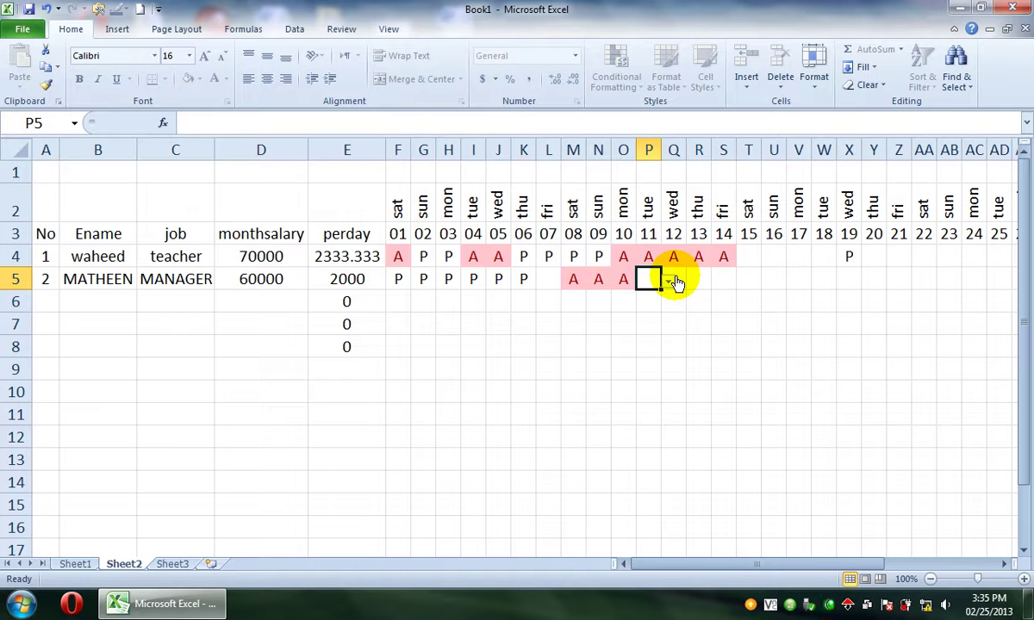
Mark the second employee present with P for days 11, 12 and 13 in row 5.
type("P")
key("Right")
type("P")
key("Right")
type("P")
key("Right")
Review the second employee's present and absent day totals, cut salary and net salary in row 5, and return to the first record.
key("Right")
key("Right")
key("Right")
key("Right")
key("Right")
key("Right")
key("Right")
key("Right")
key("Right")
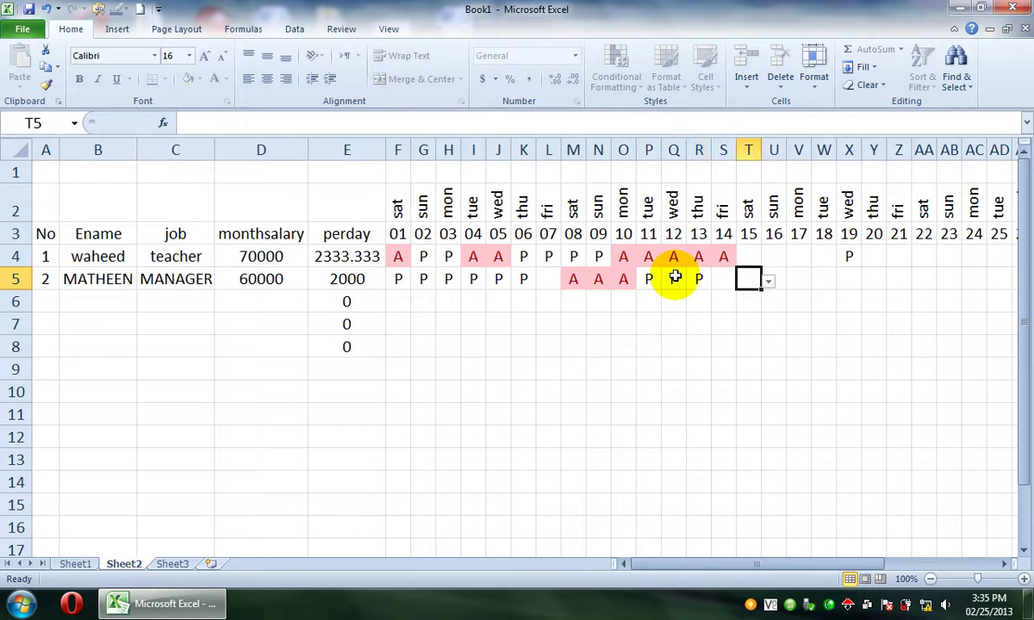
key("Right")
key("Right")
key("Right")
key("Right")
key("Right")
key("Right")
key("Right")
key("Right")
key("Right")
key("Right")
key("Right")
key("Right")
key("Down")
key("Down")
key("Down")
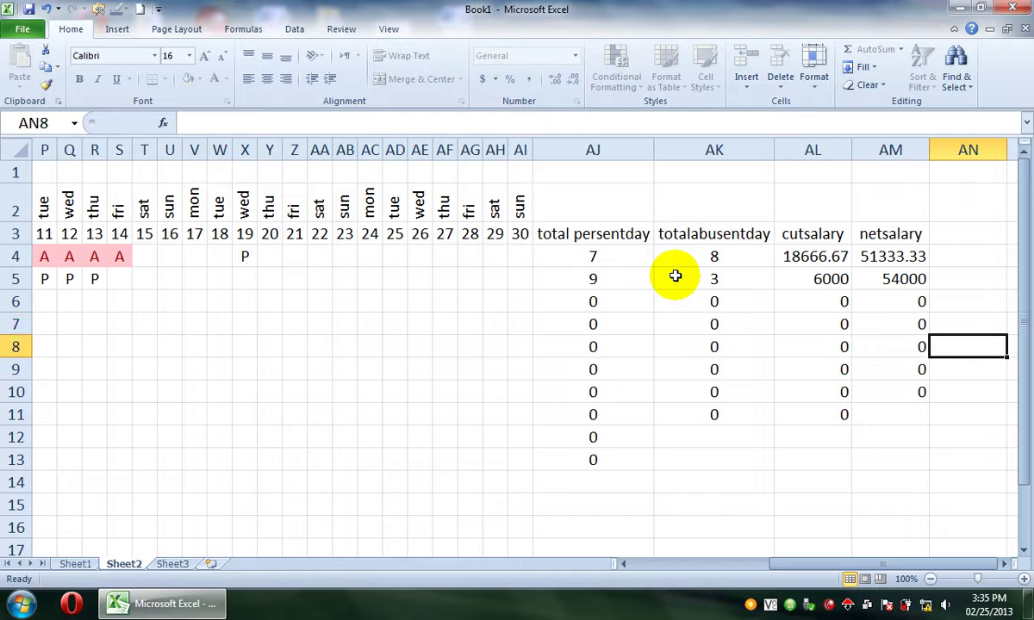
key("Up")
key("Up")
key("Up")
key("Left")
key("Left")
key("Left")
key("Left")
key("Left")
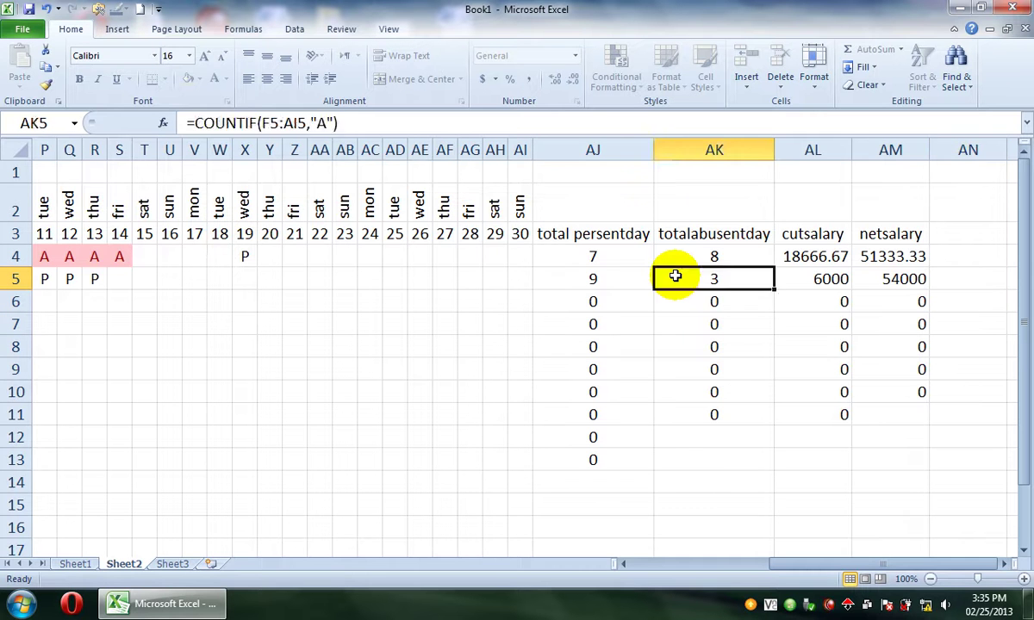
key("Right")
key("Right")
key("Left")
key("Left")
key("Left")
key("Left")
key("Left")
key("Left")
key("Left")
key("Left")
key("Left")
key("Left")
key("Left")
key("Left")
key("Left")
key("Left")
key("Left")
key("Left")
key("Left")
key("Left")
key("Left")
key("Left")
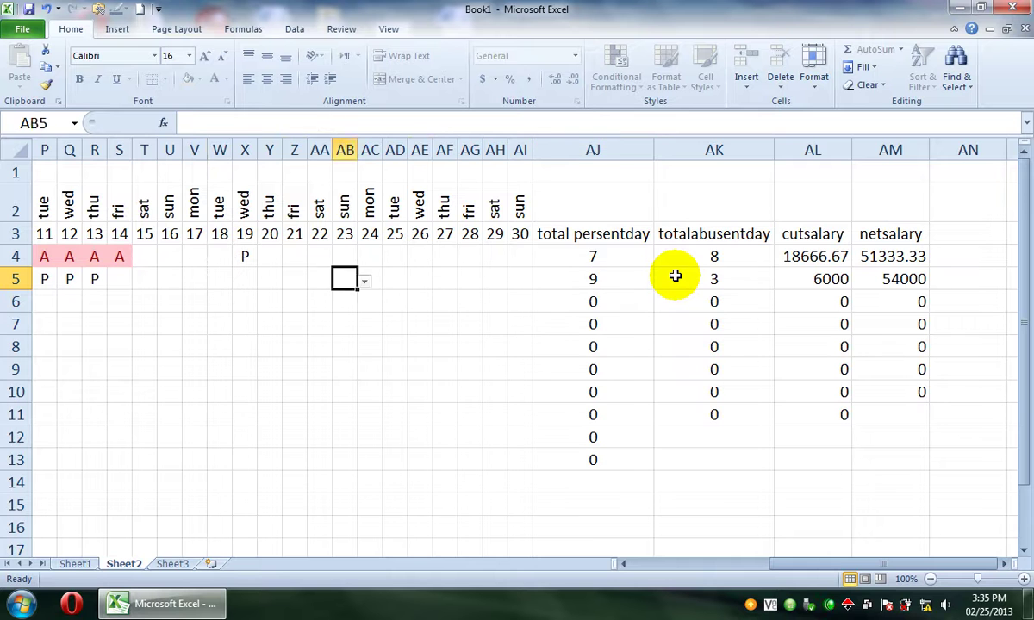
key("Left")
key("Left")
key("Left")
key("Left")
key("Left")
key("Left")
key("Left")
key("Up")
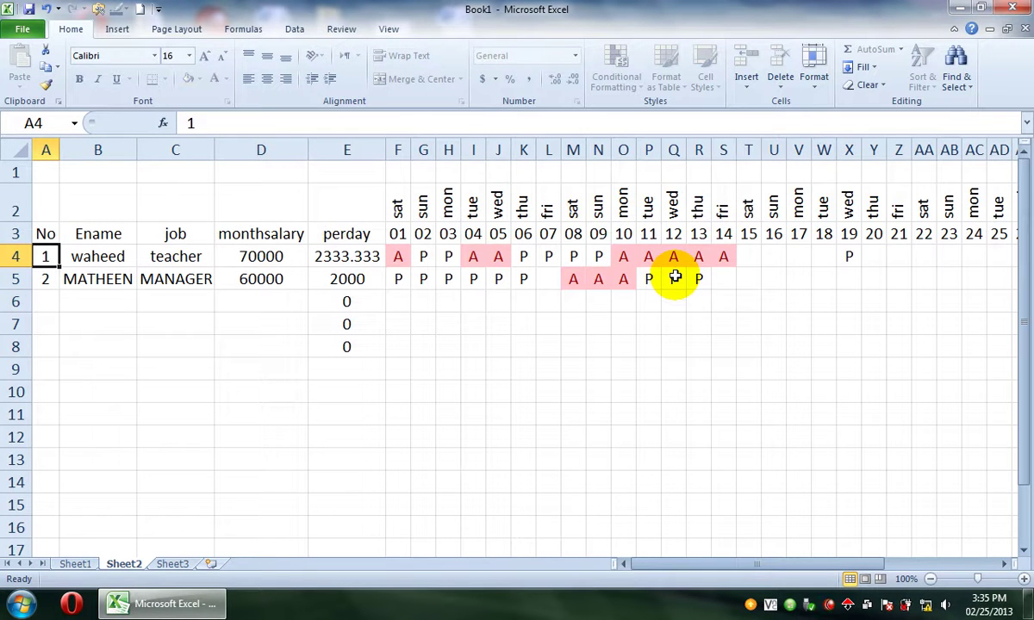
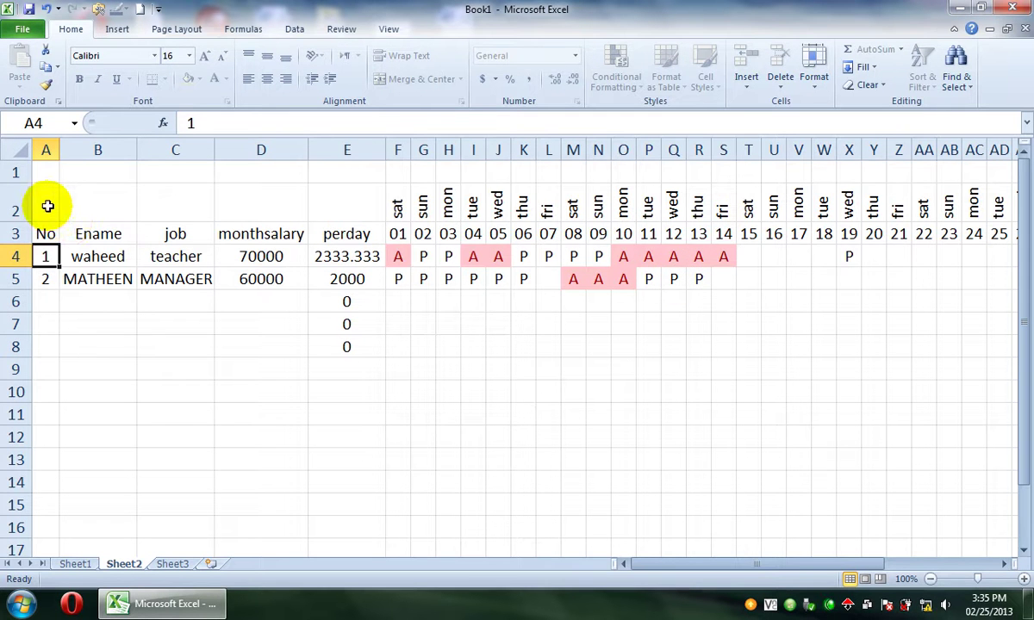
Copy the header rows A2:AM3 from Sheet2 and paste them into Sheet3 starting at A3.
left_click_drag(48, 210, 983, 235)
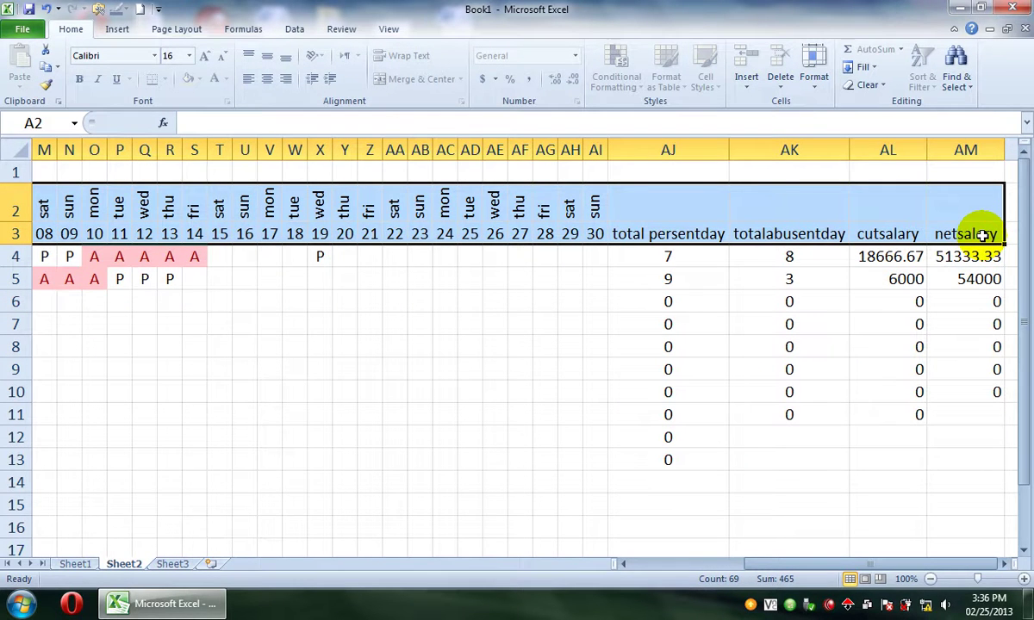
key("ctrl+c")
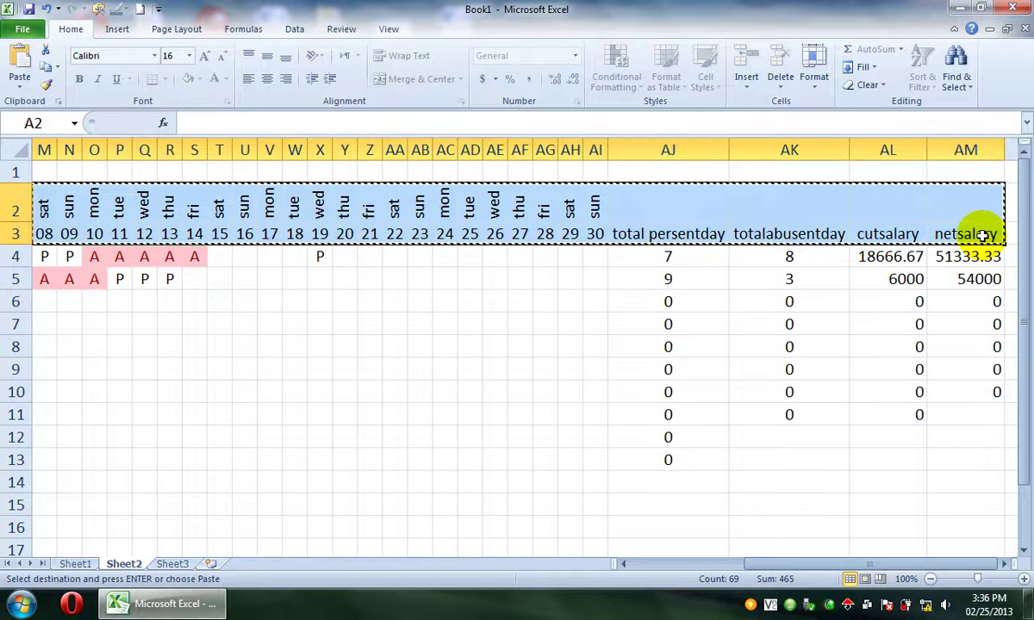
left_click(173, 562)
left_click(59, 213)
key("ctrl+v")
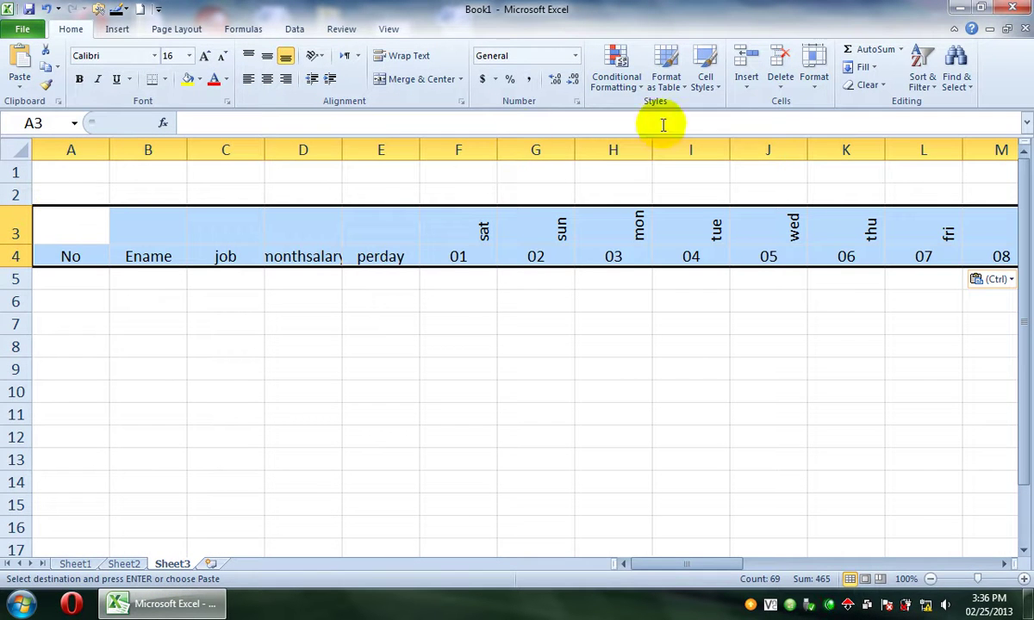
AutoFit the column widths of the pasted header rows on Sheet3 and center their text horizontally.
left_click(814, 82)
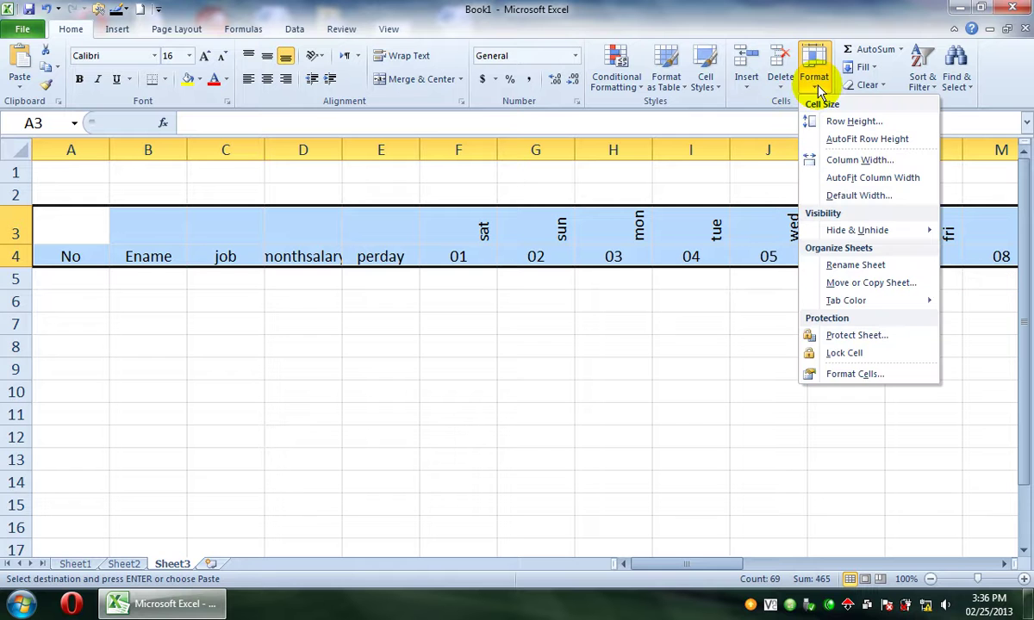
left_click(849, 159)
left_click(559, 310)
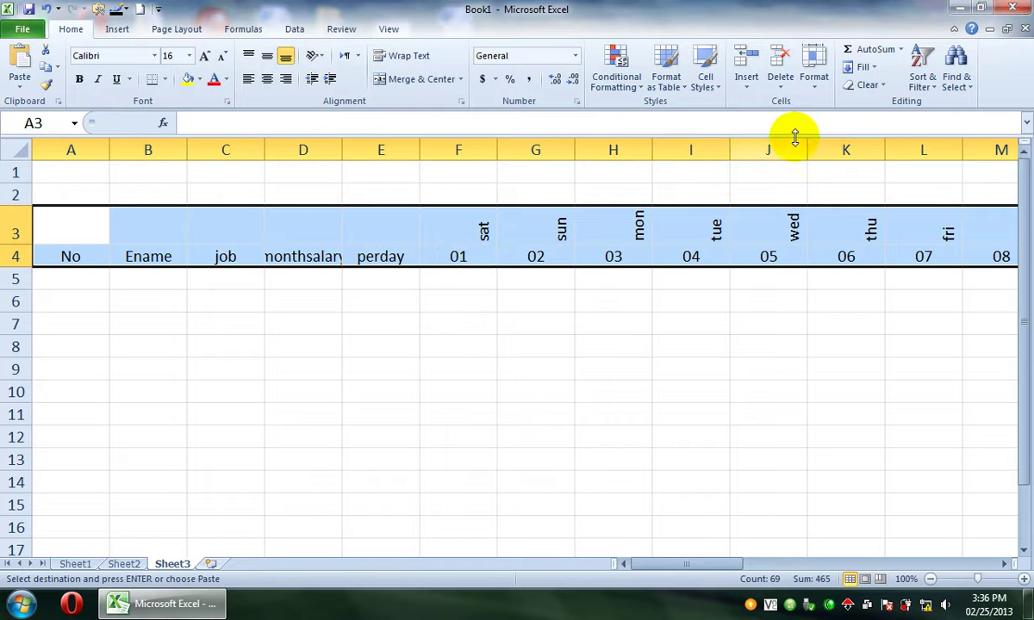
left_click(818, 91)
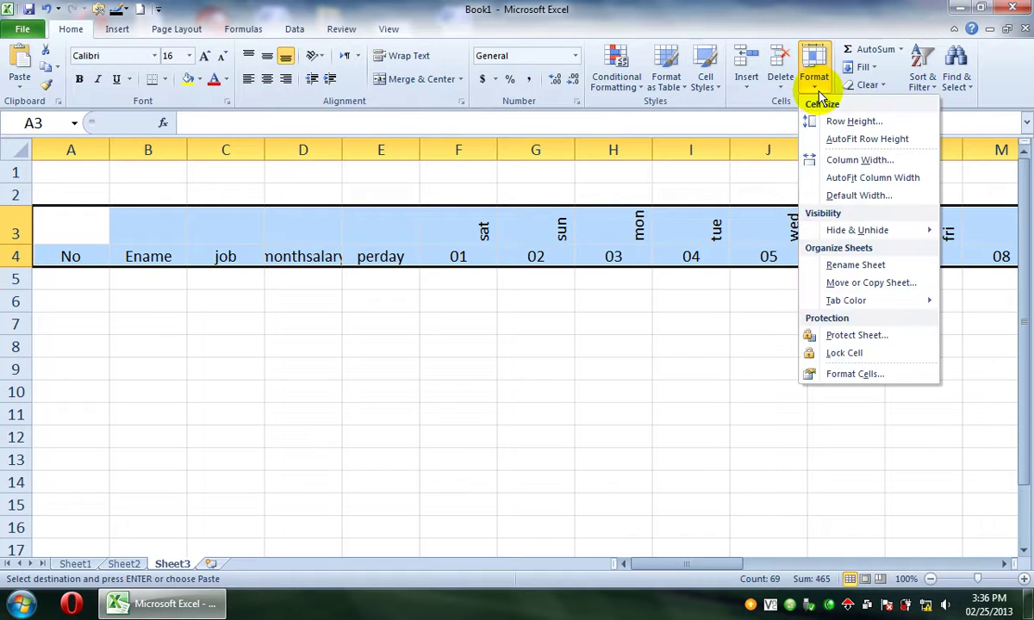
left_click(865, 178)
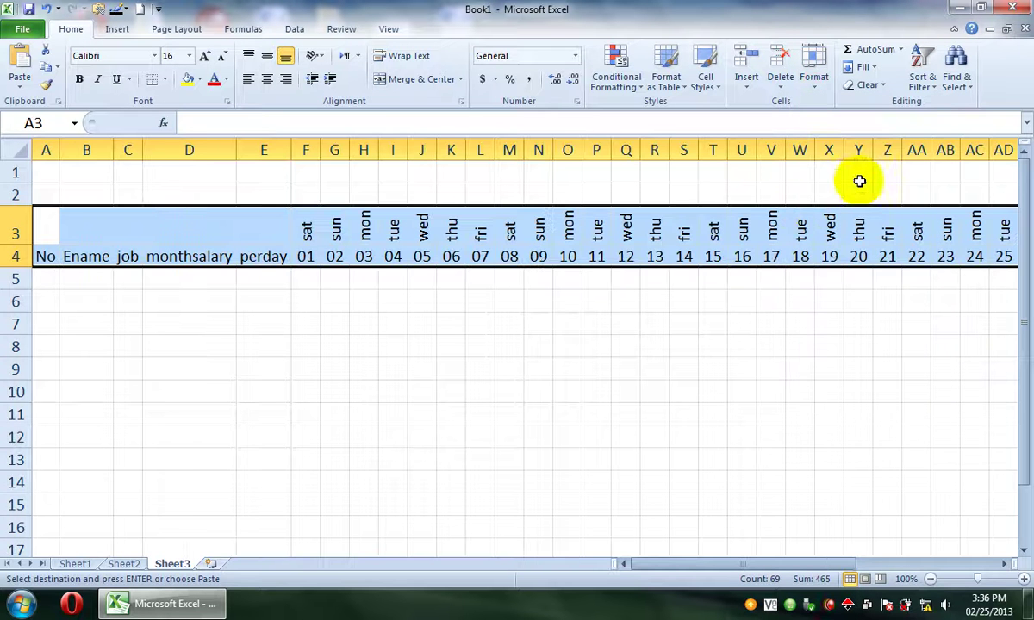
left_click(267, 79)
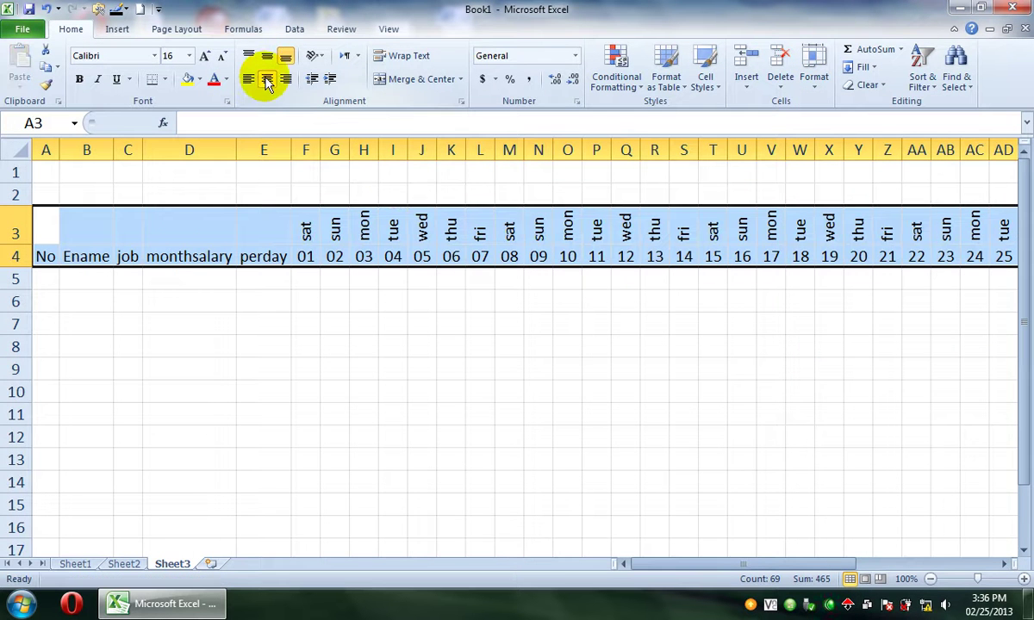
Merge and center cells J2:P2 and J1:R1 above the copied headers.
left_click_drag(417, 191, 610, 193)
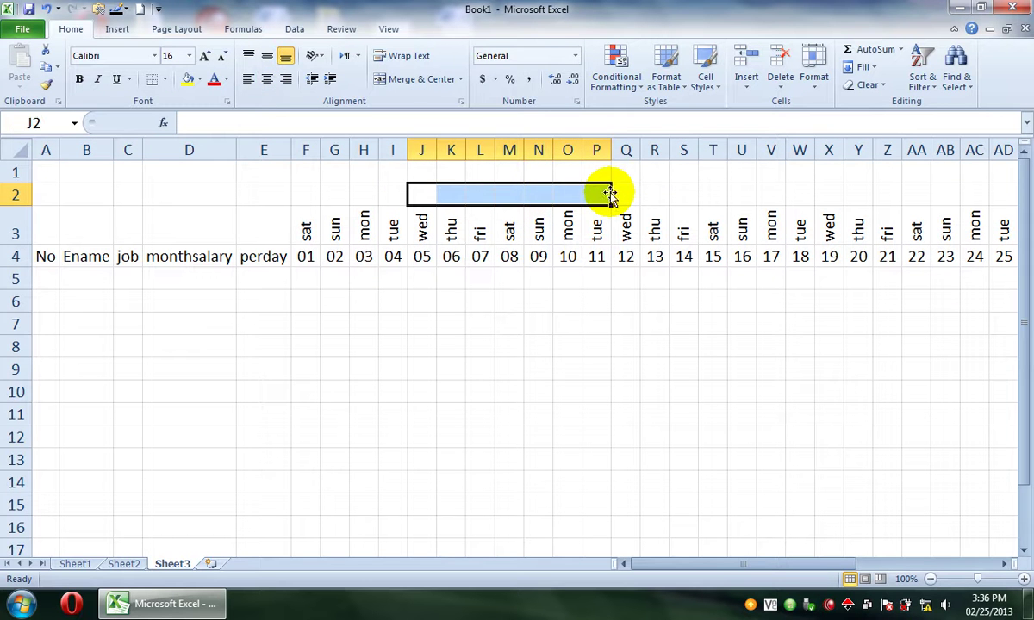
left_click(422, 79)
left_click_drag(426, 172, 646, 171)
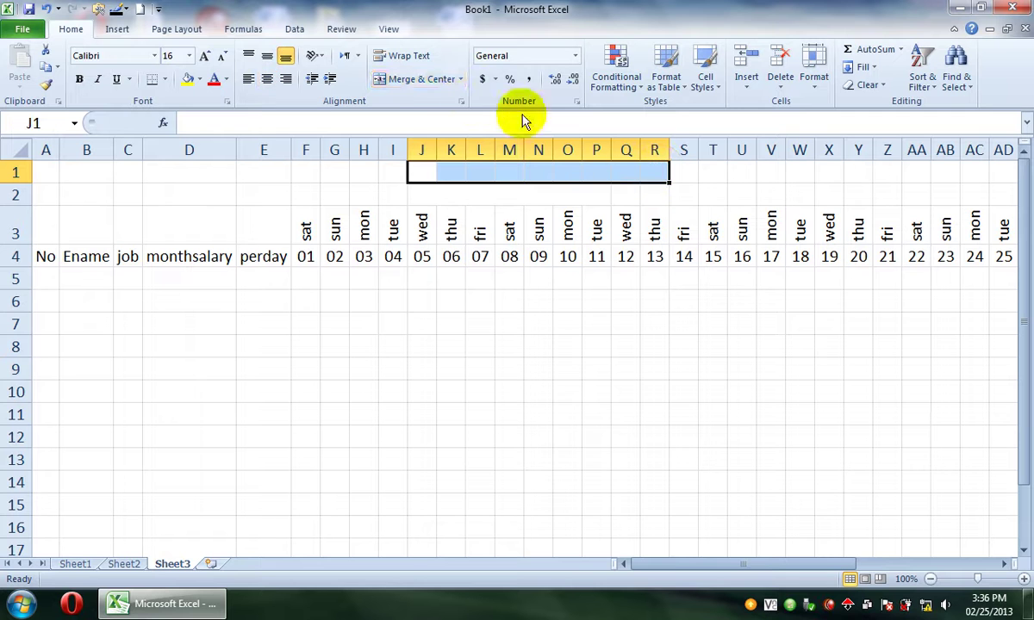
left_click(443, 86)
Enter the heading "Enter number to Search" in merged cell J1 and the search number 1 in merged cell J2.
type("eNTER")
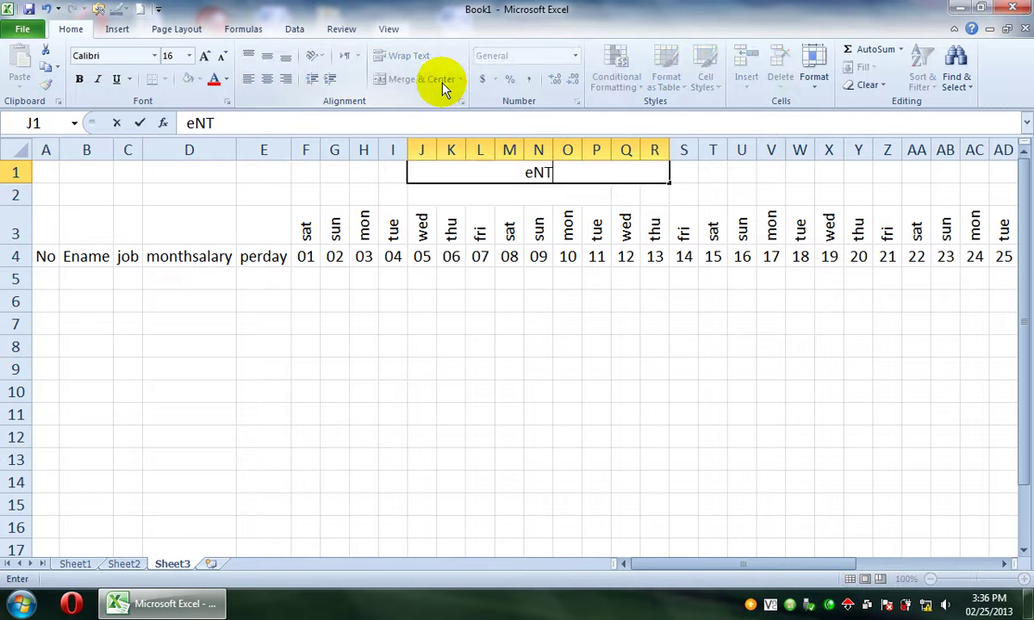
key("BackSpace")
key("BackSpace")
key("BackSpace")
key("BackSpace")
key("BackSpace")
type("Enter number")
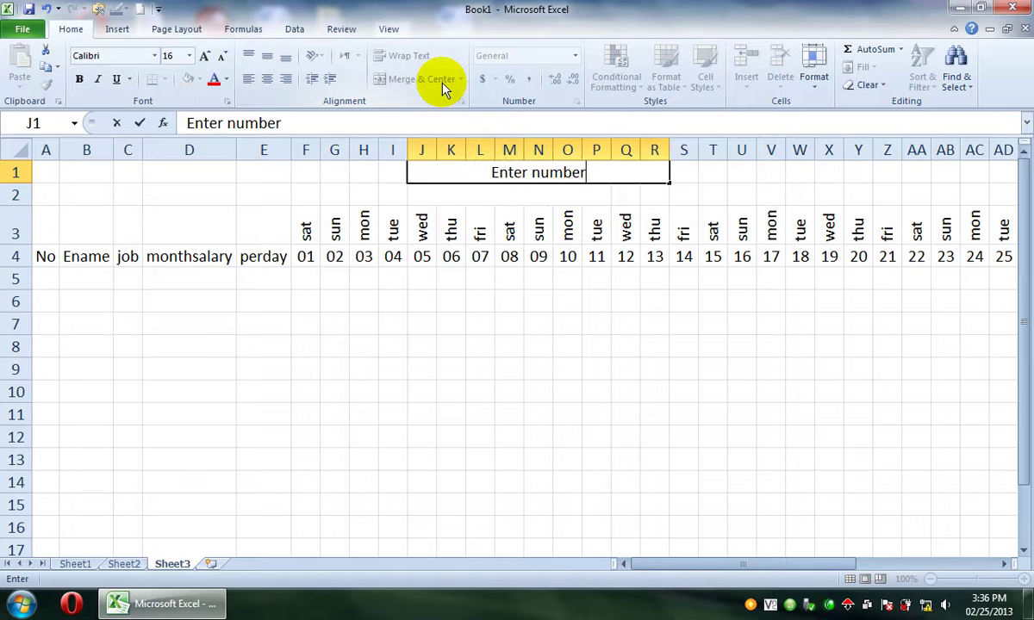
type(" to Search")
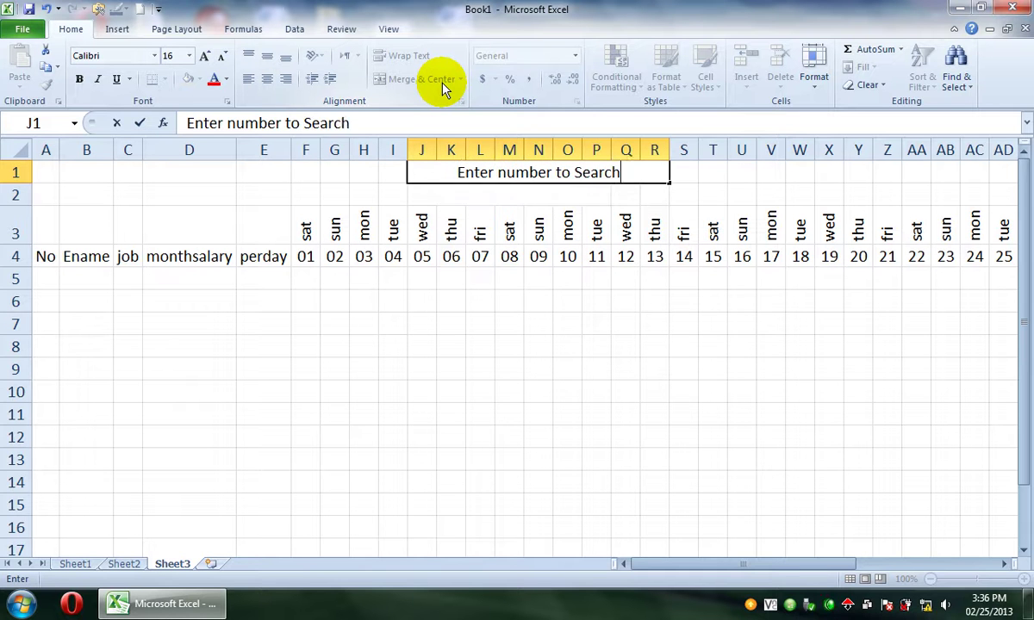
key("Return")
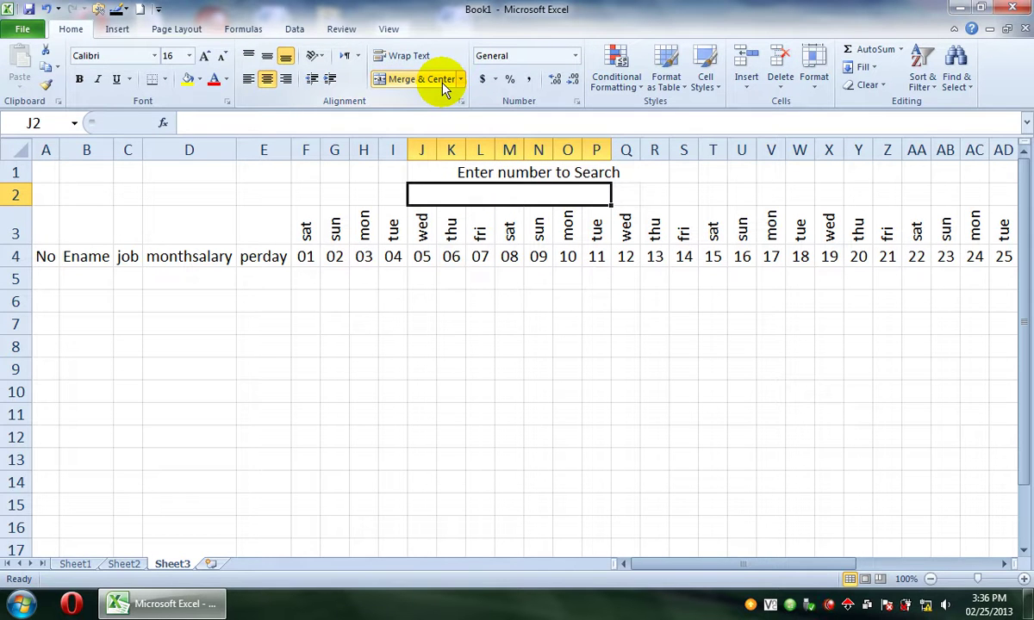
type("1")
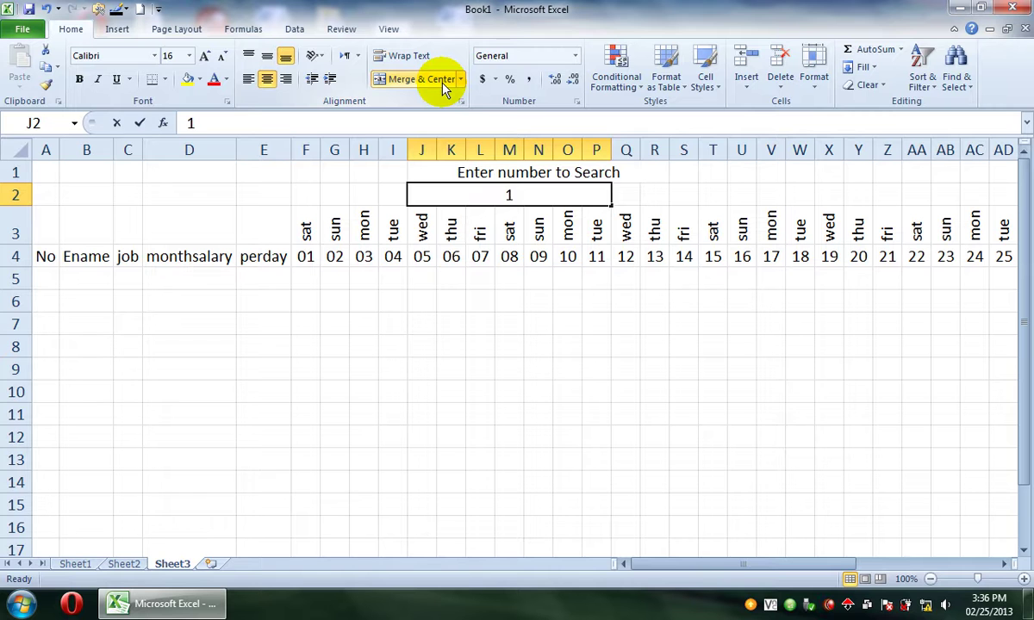
key("Return")
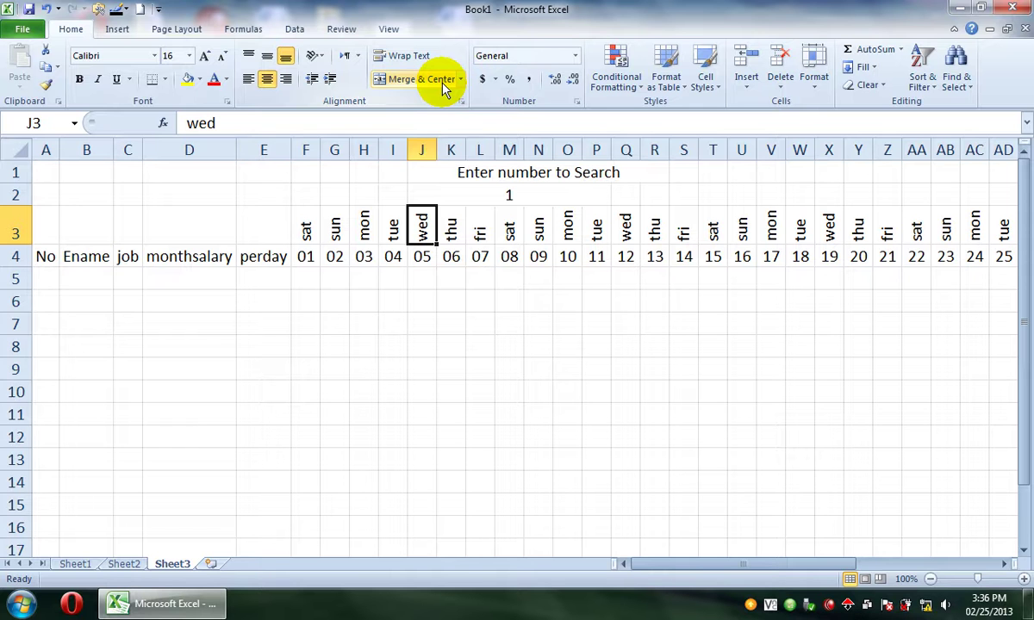
Begin a VLOOKUP formula in A5 of Sheet3 with the search cell J2 as the lookup value.
left_click(50, 275)
type("=")
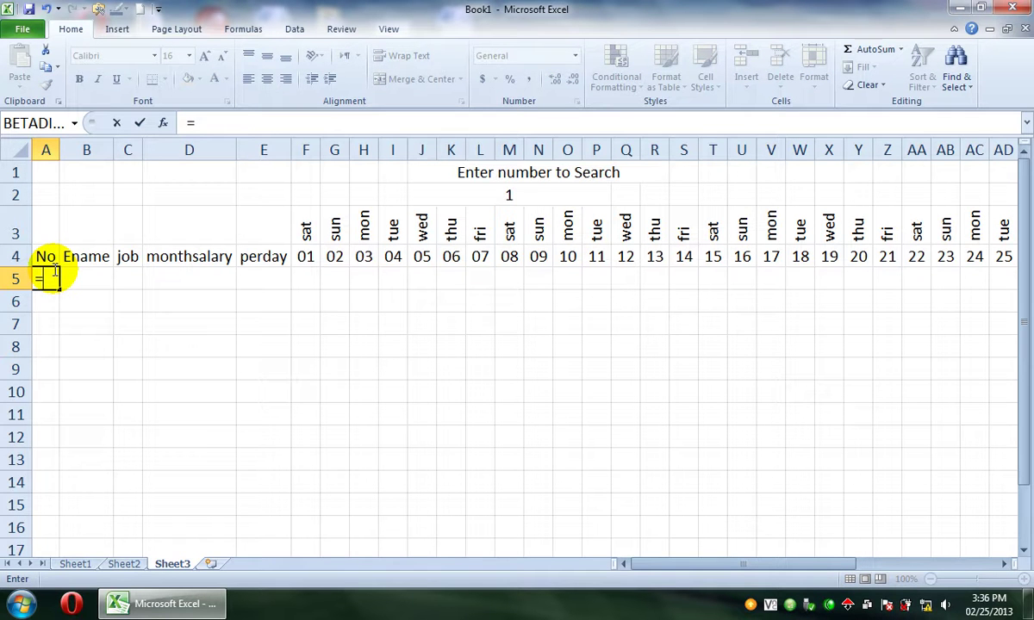
type("vl")
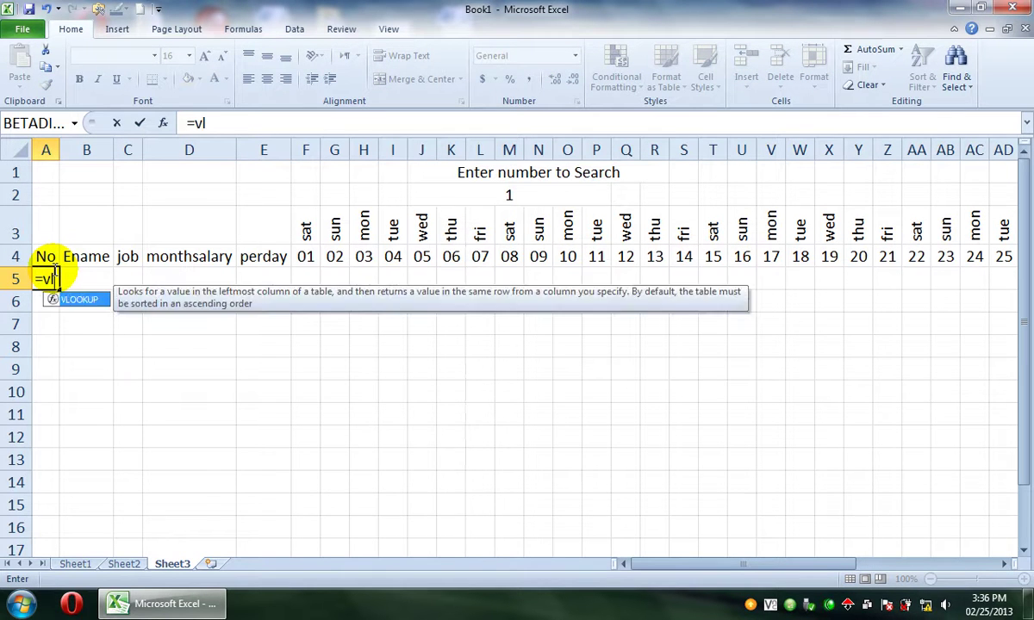
key("Tab")
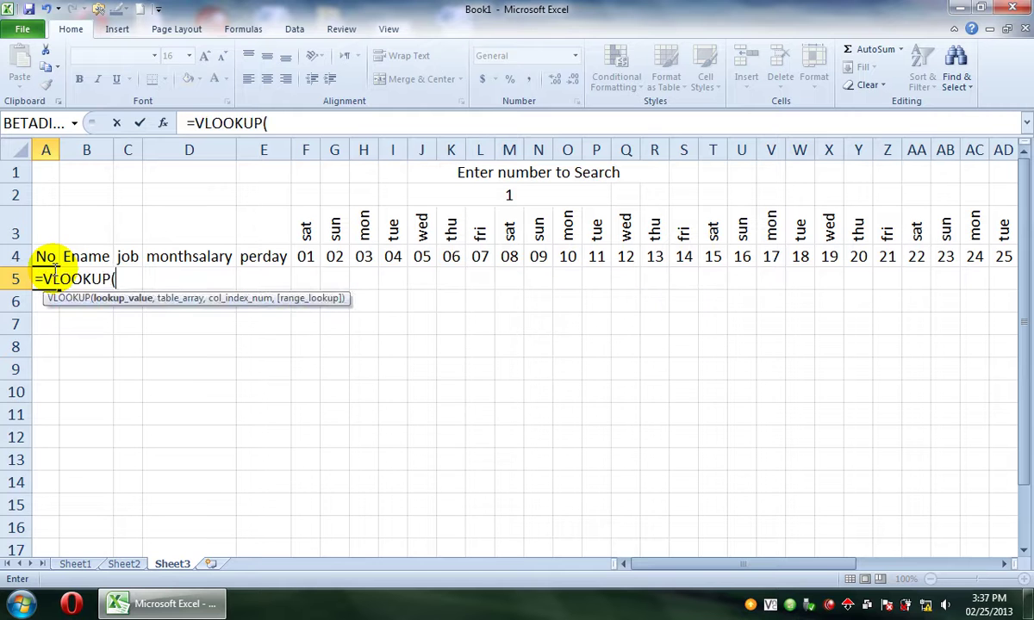
left_click(521, 190)
type(",")
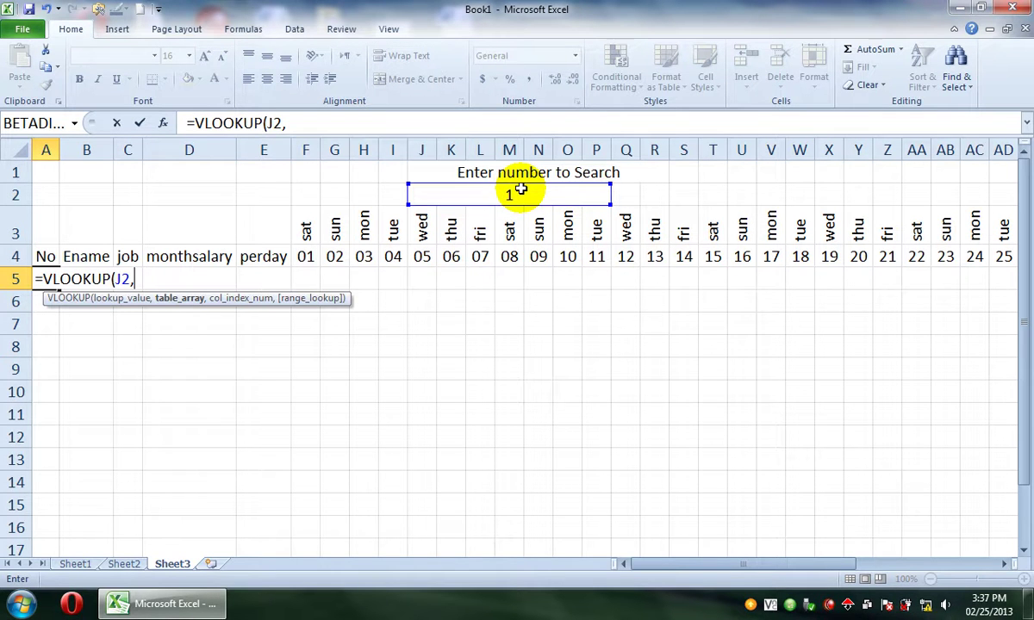
Set the VLOOKUP table array to the employee records in Sheet2!A4:AK11.
left_click(125, 564)
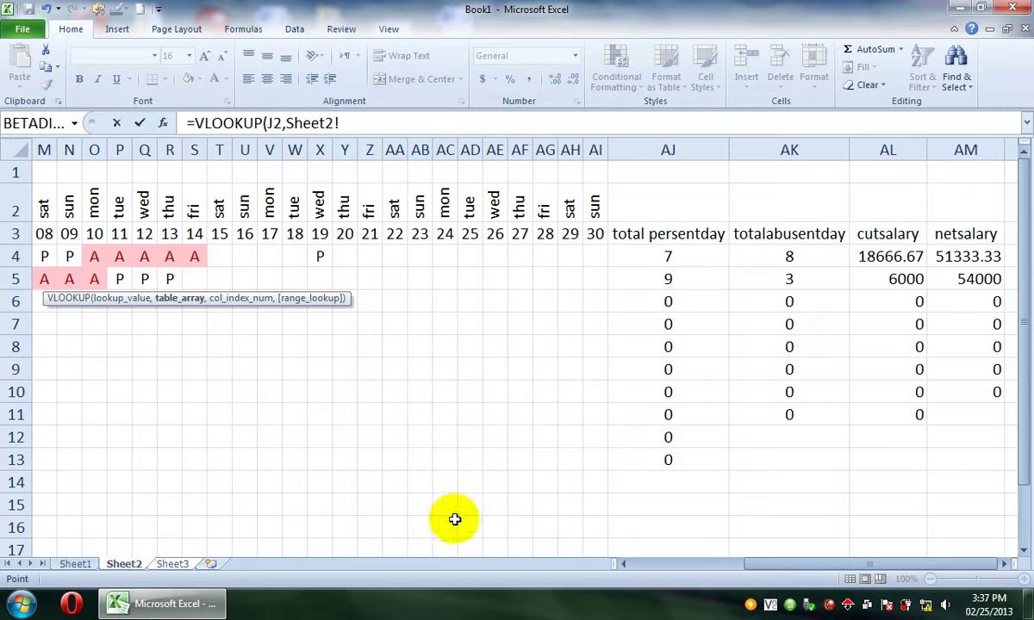
left_click_drag(778, 567, 623, 558)
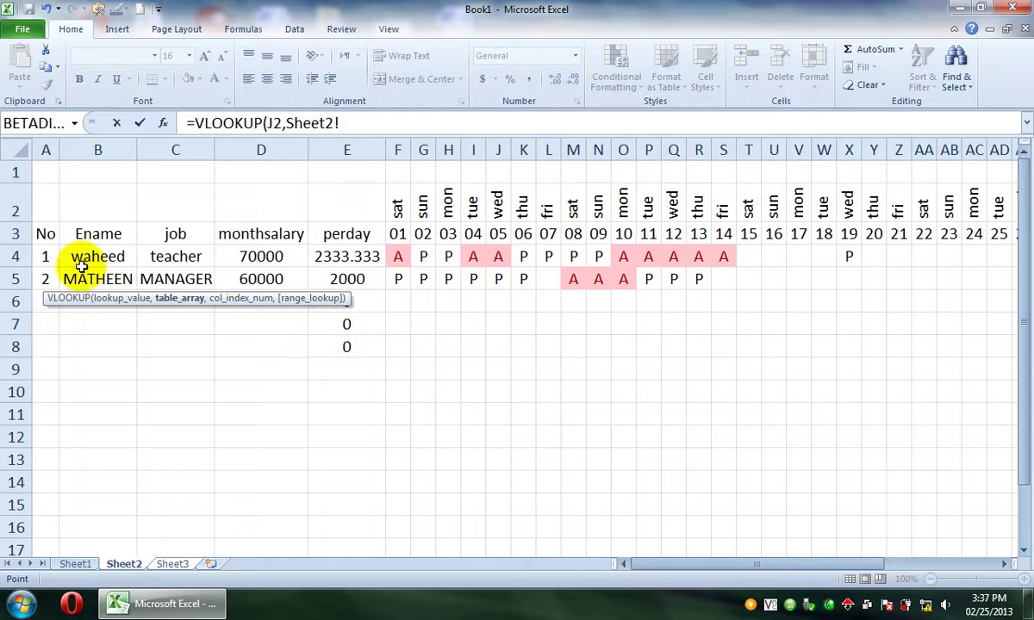
left_click(41, 256)
left_click_drag(41, 256, 773, 423)
left_click_drag(773, 566, 614, 554)
type(",")
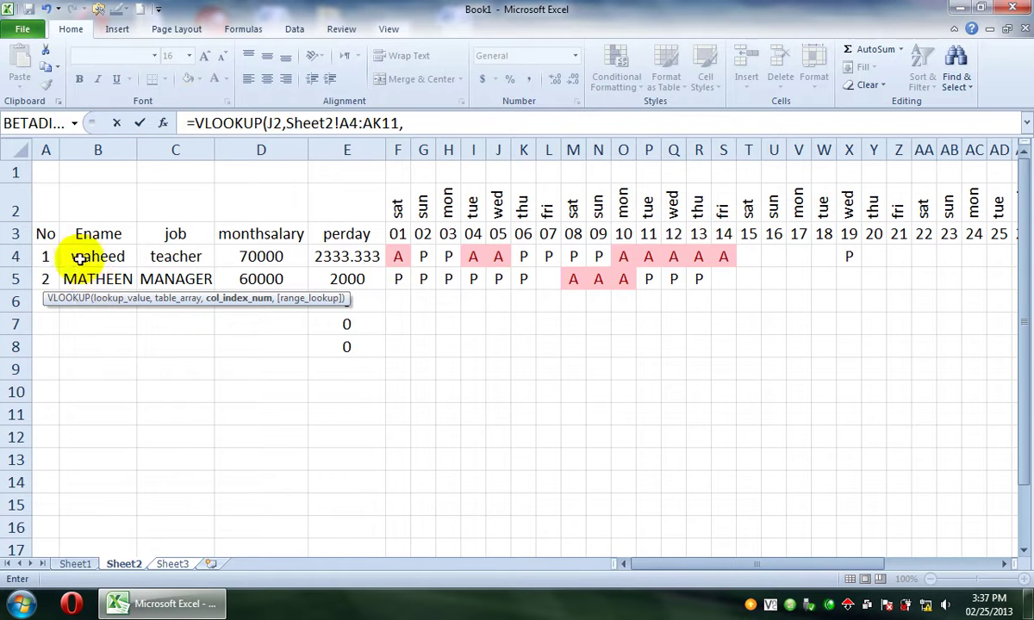
Try to complete the VLOOKUP with Sheet2!A3 as the column index and 1 as the range lookup.
left_click(46, 234)
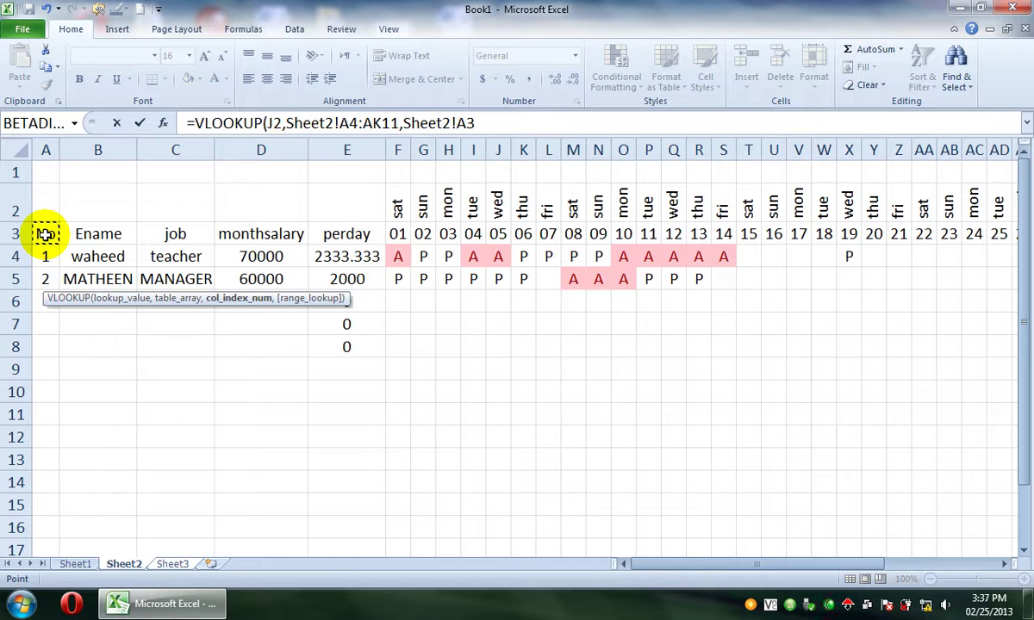
type(",")
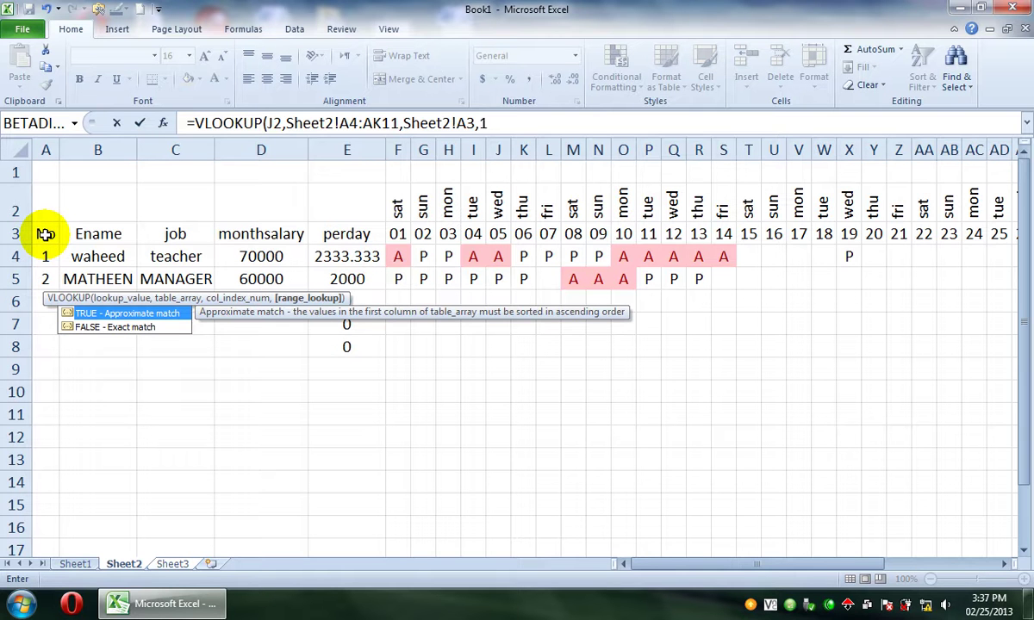
type("1")
key("Return")
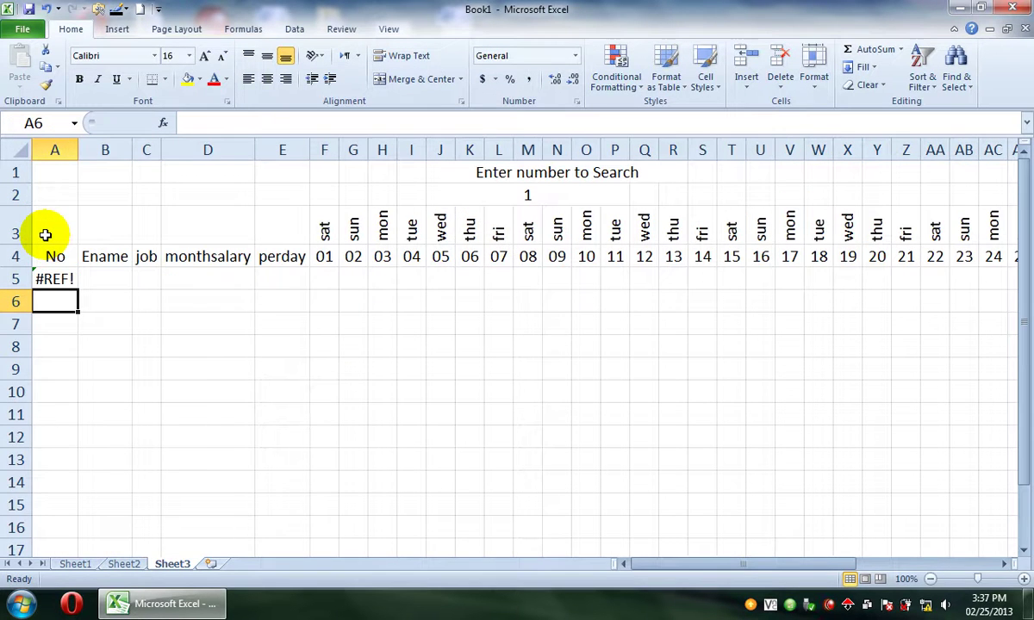
Check the lookup formula in A5 against the search number in J2.
key("Up")
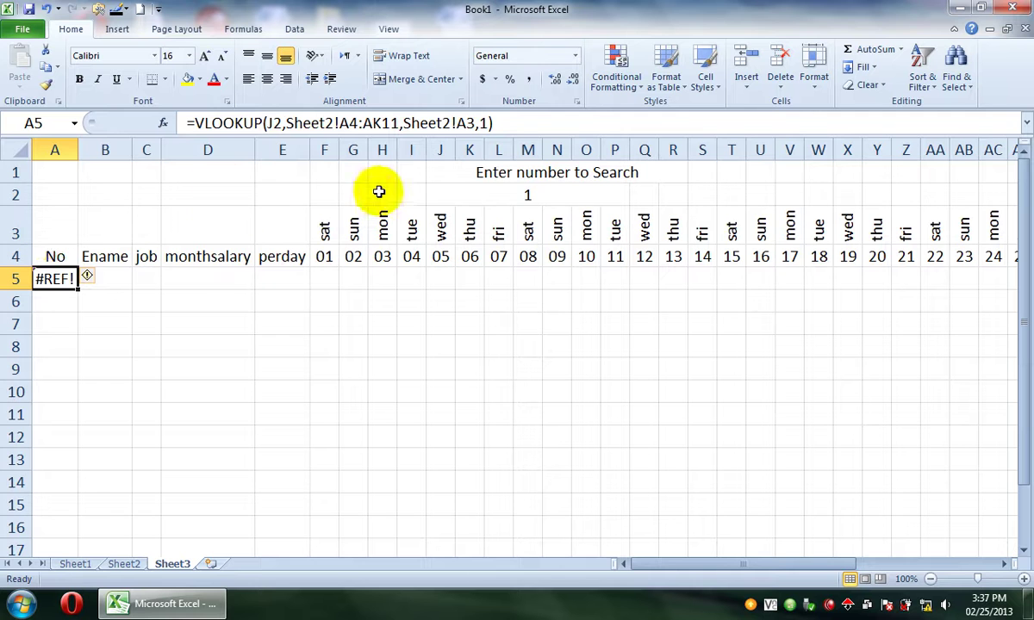
left_click(503, 193)
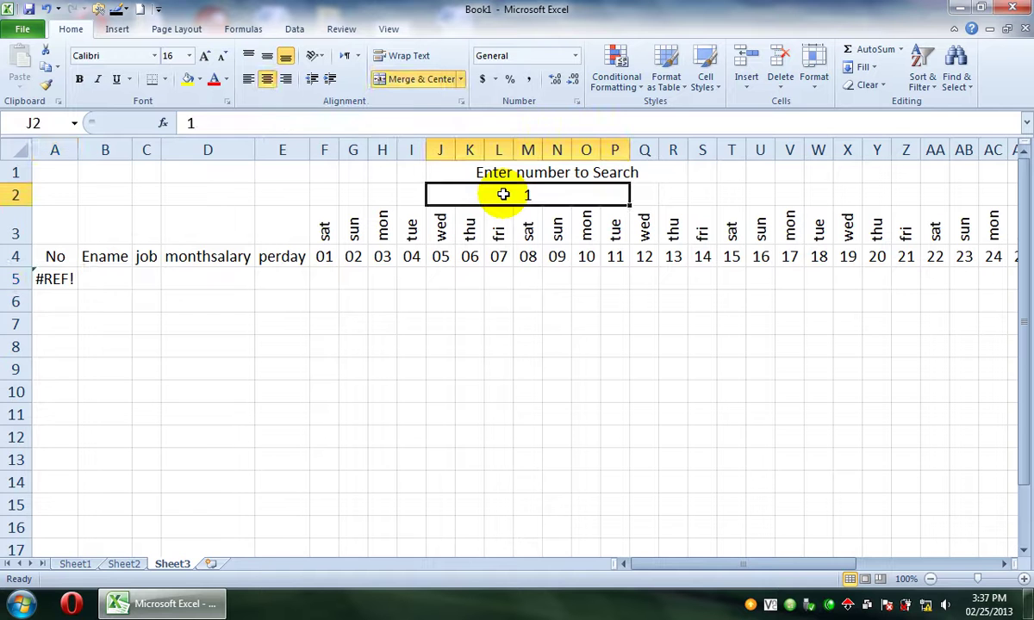
left_click(52, 274)
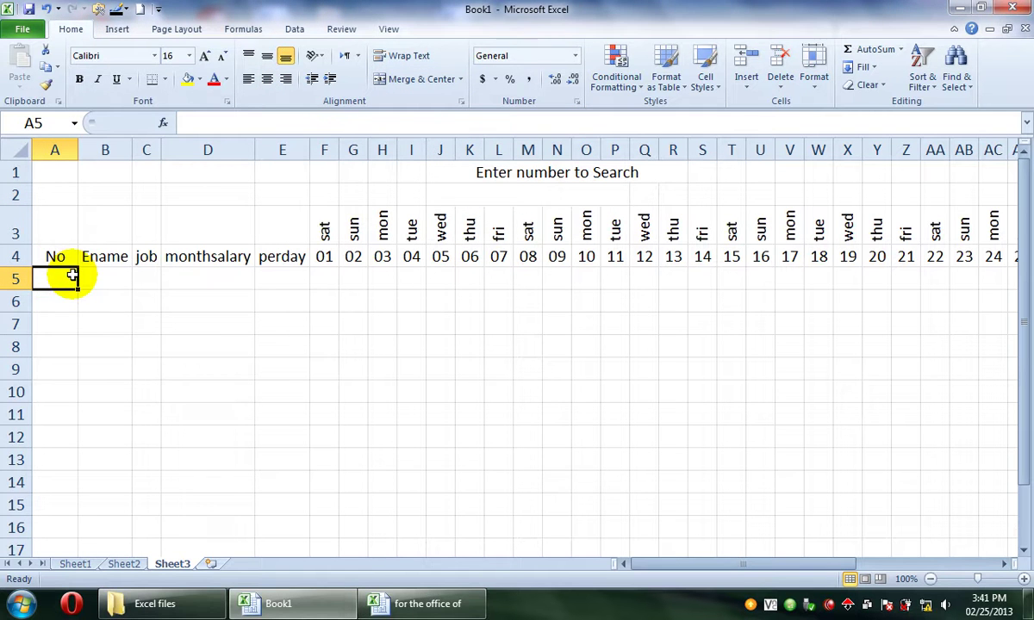
Enter a VLOOKUP in A5 of Sheet3 that looks up J2 in Sheet2!A4:AD8 with column index 1.
type("=")
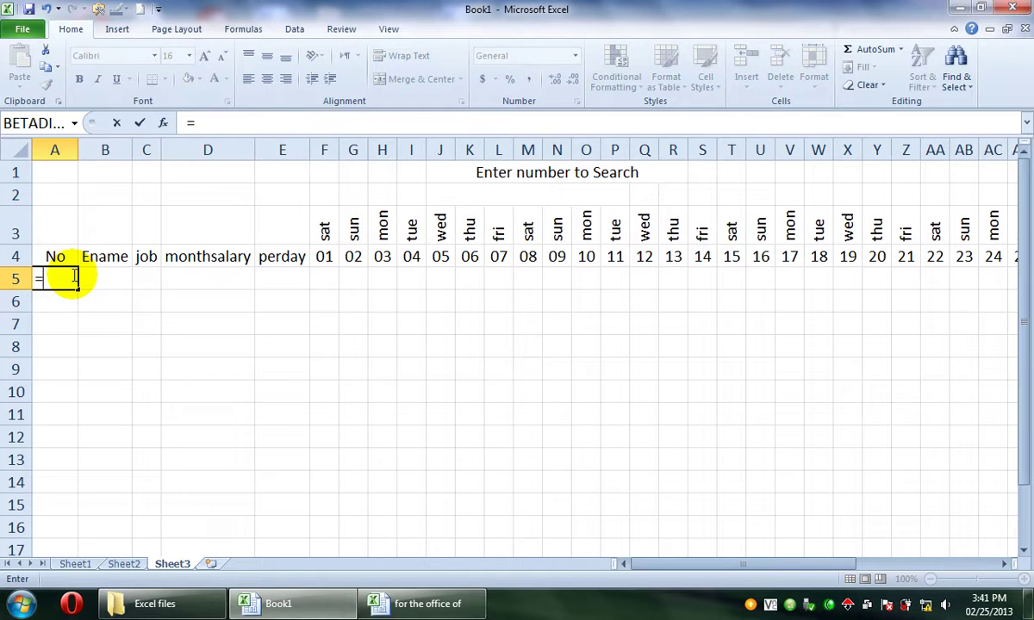
type("vl")
key("Tab")
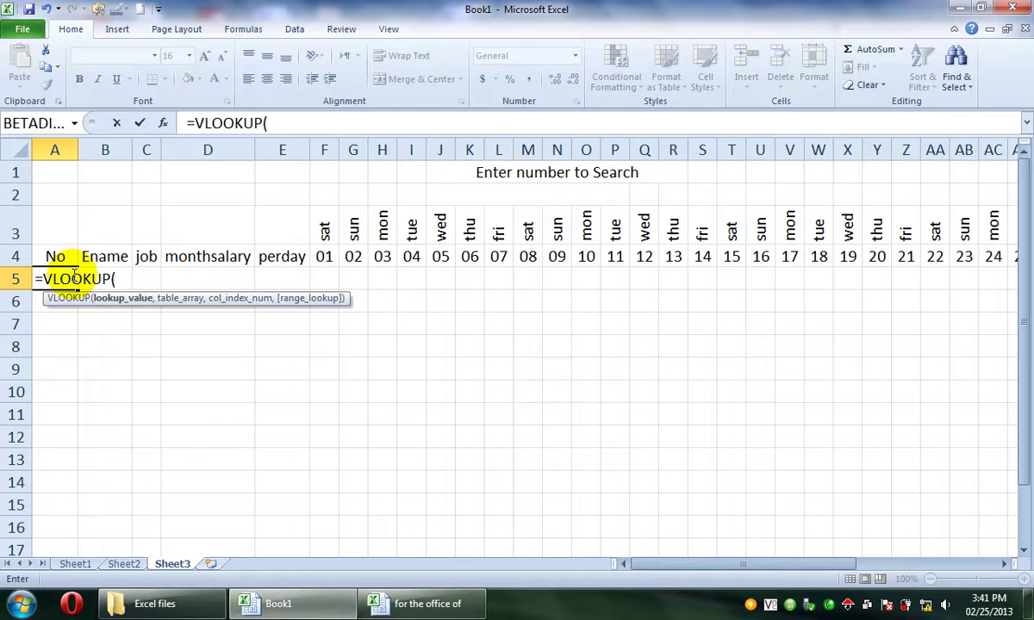
left_click(533, 191)
type(",")
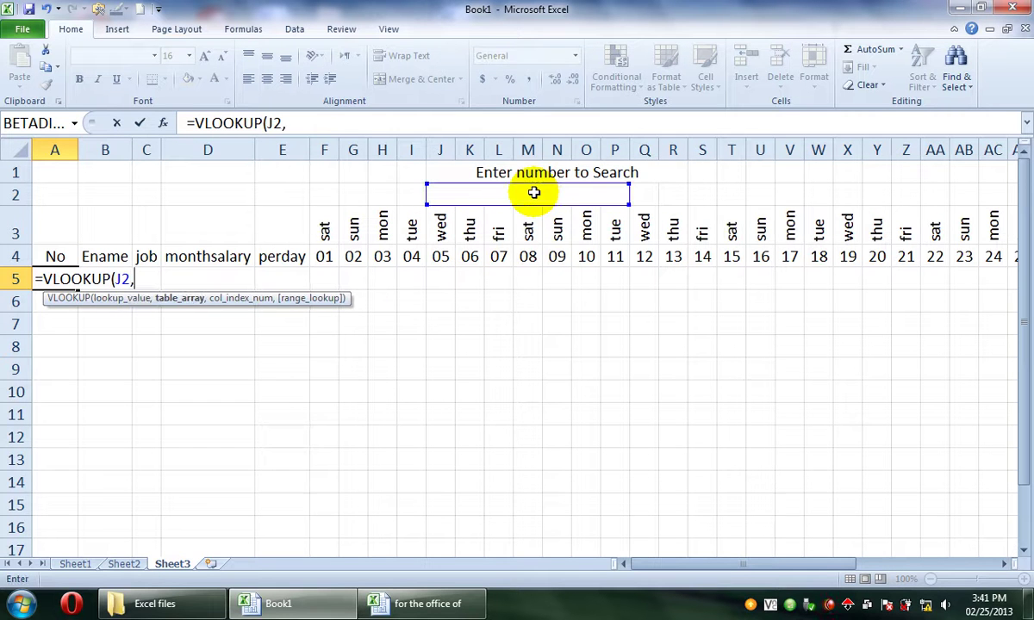
left_click(123, 564)
left_click_drag(45, 255, 1005, 354)
type(",1")
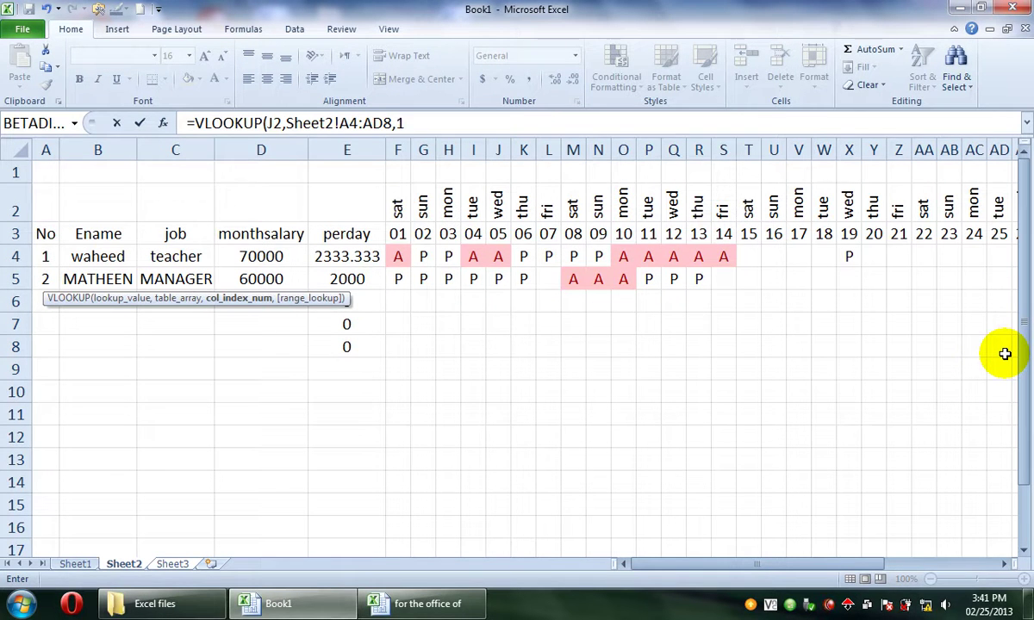
key("Return")
Enter a VLOOKUP in B5 for the employee name, looking up J2 in Sheet2!A4:AE11 with column index 2.
key("Up")
key("Right")
type("=vl")
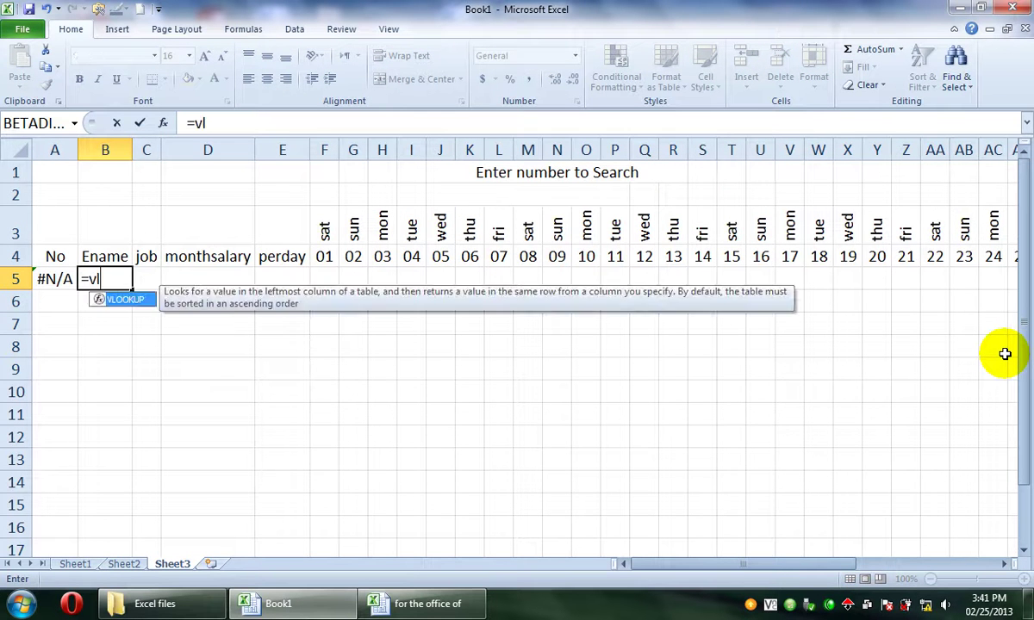
key("Tab")
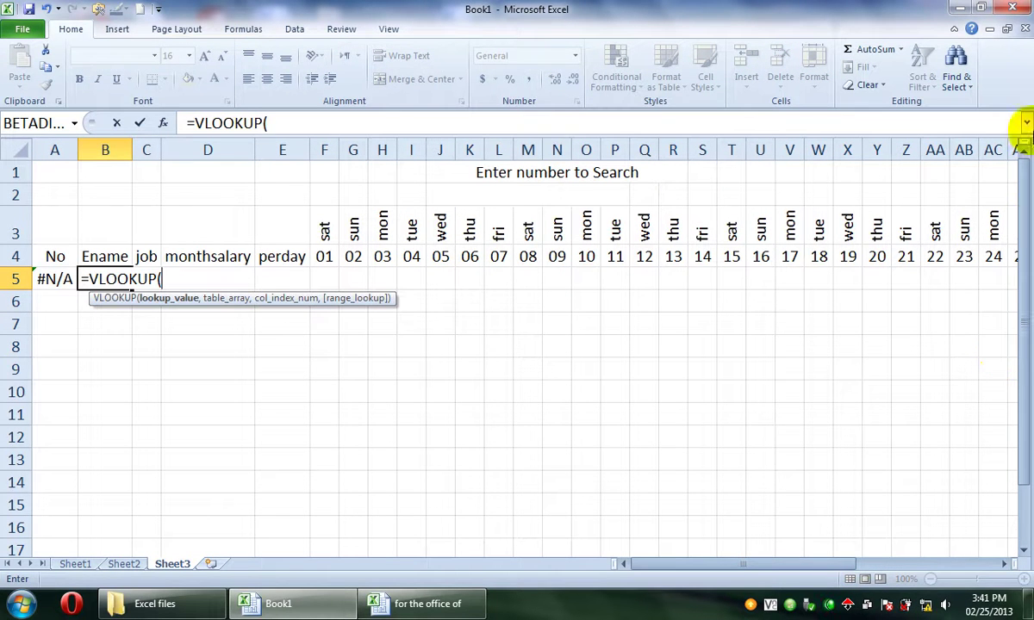
left_click(552, 198)
type(",")
left_click(124, 565)
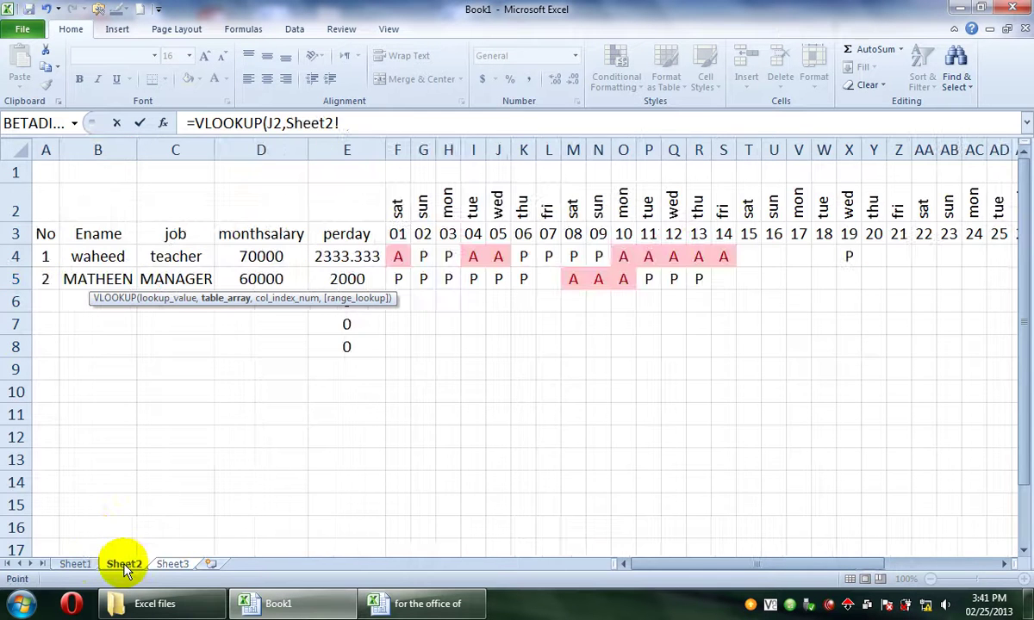
left_click_drag(40, 256, 1016, 414)
type(",")
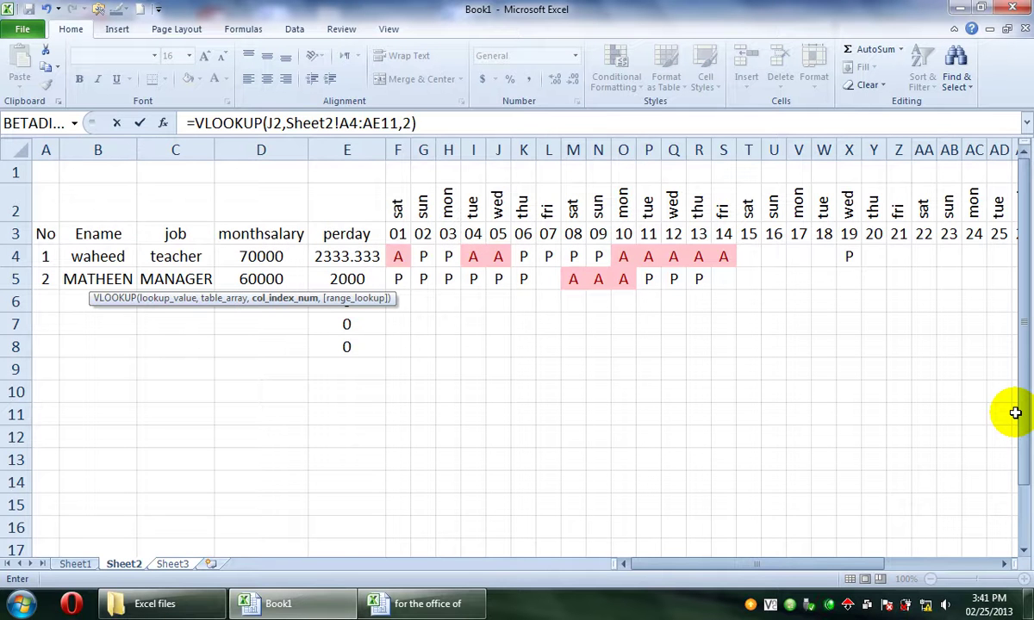
type("2)")
key("Return")
Enter a VLOOKUP in C5 for the job, looking up J2 in Sheet2!A4:AD10 with column index 3.
key("Up")
key("Right")
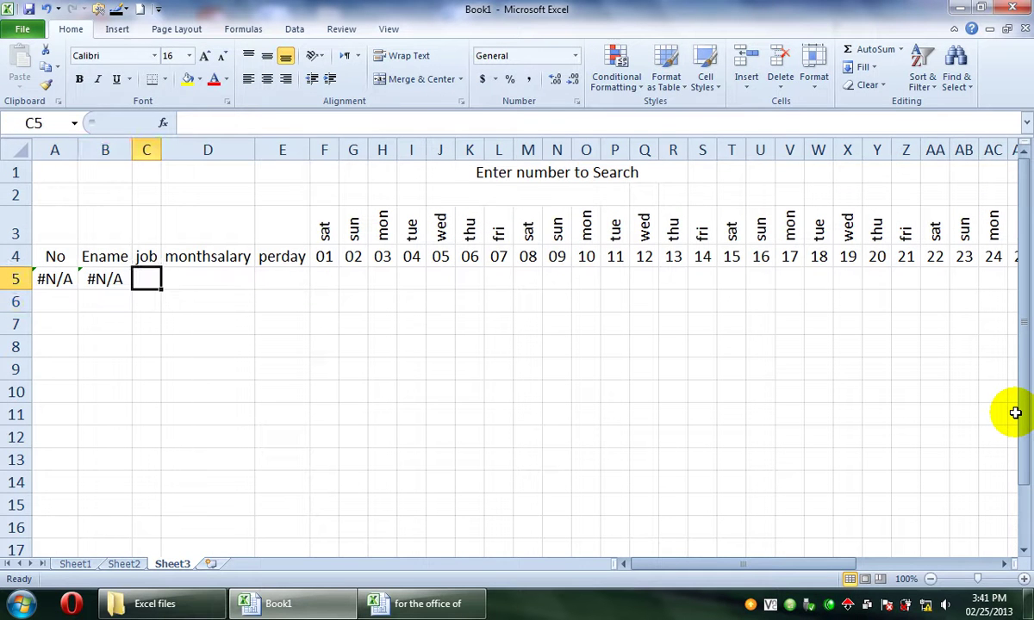
type("=vl")
key("Tab")
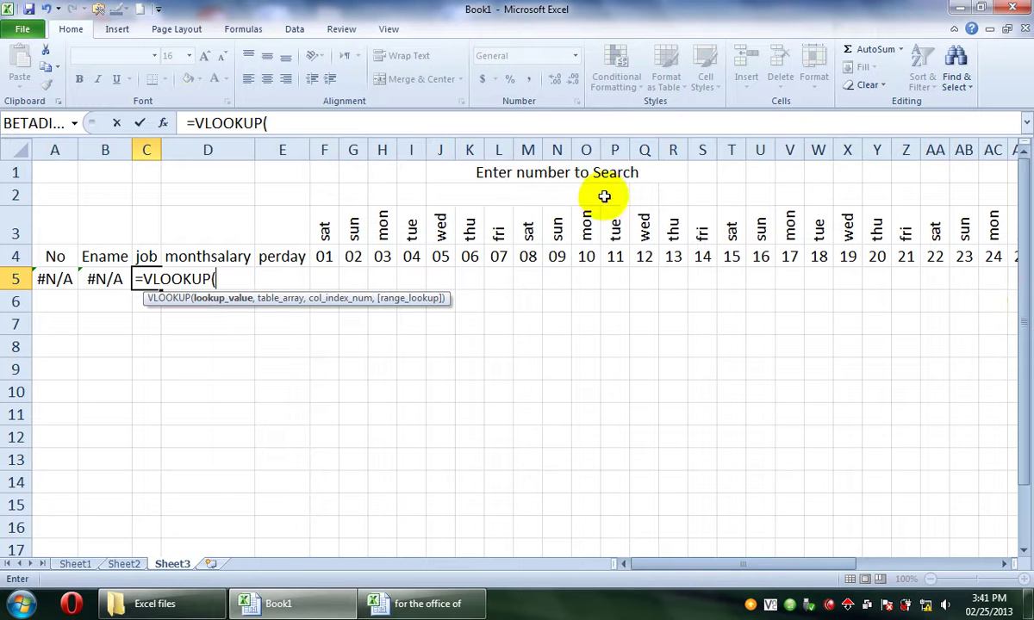
left_click(546, 198)
type(",")
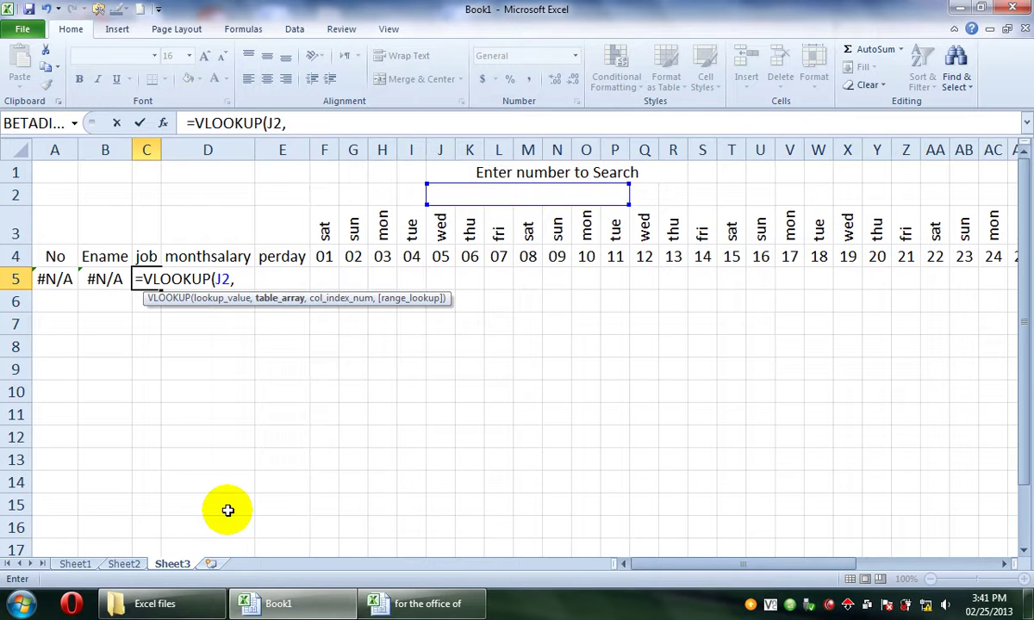
left_click(112, 565)
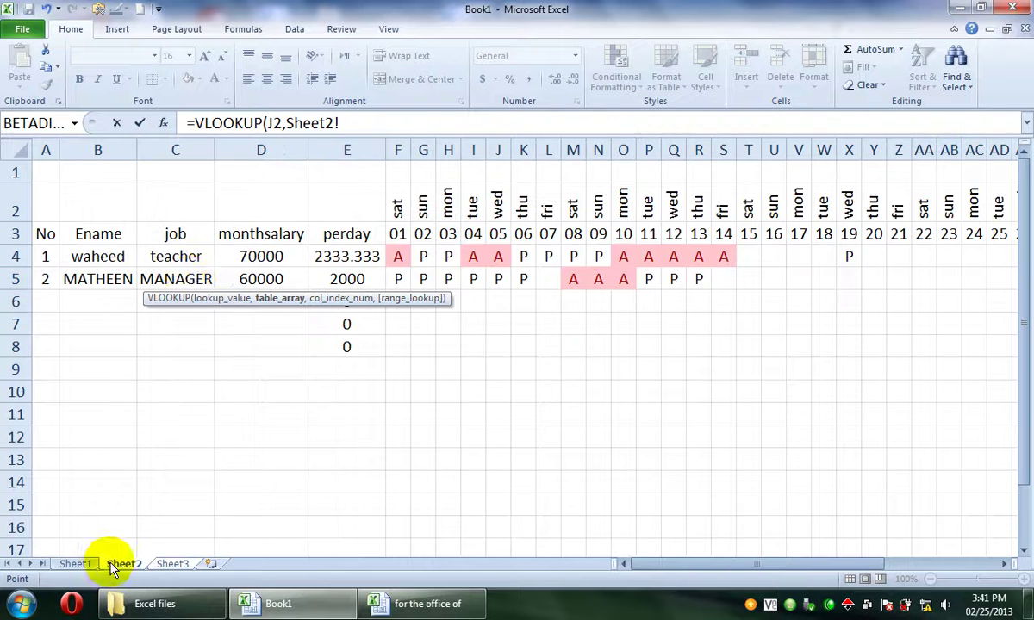
left_click_drag(50, 256, 997, 384)
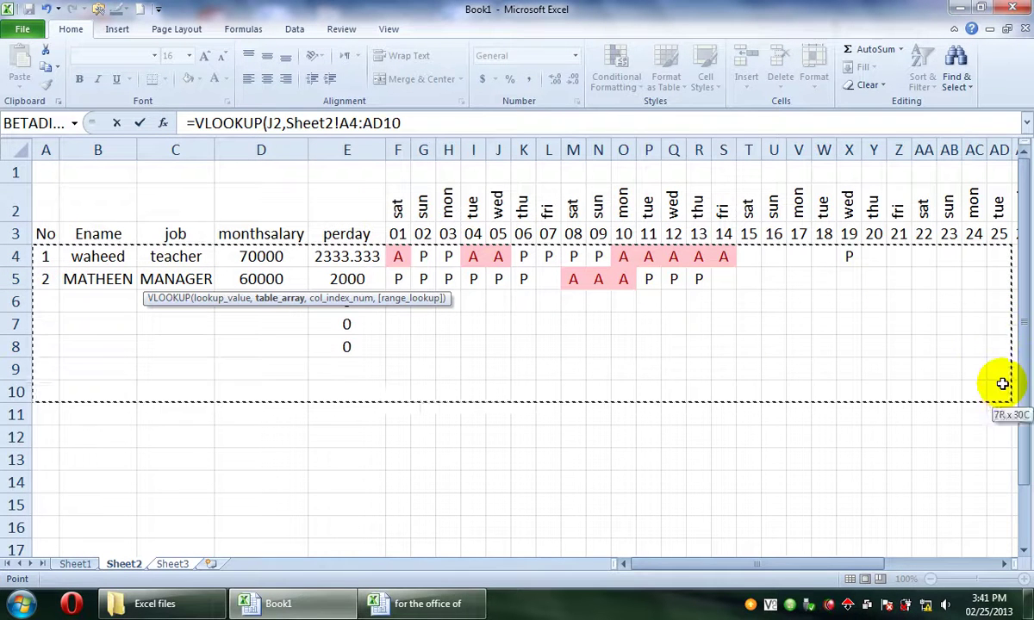
type(",3")
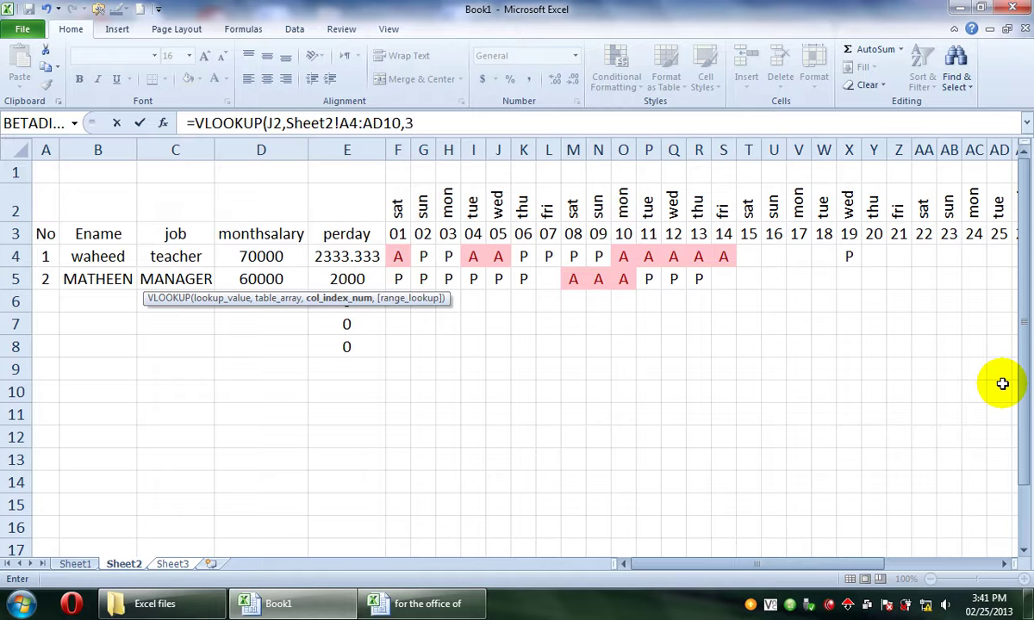
key("Return")
Enter a VLOOKUP in D5 for the month salary, looking up J2 in the Sheet2 employee records with column index 4.
key("Up")
key("Right")
type("=lv")
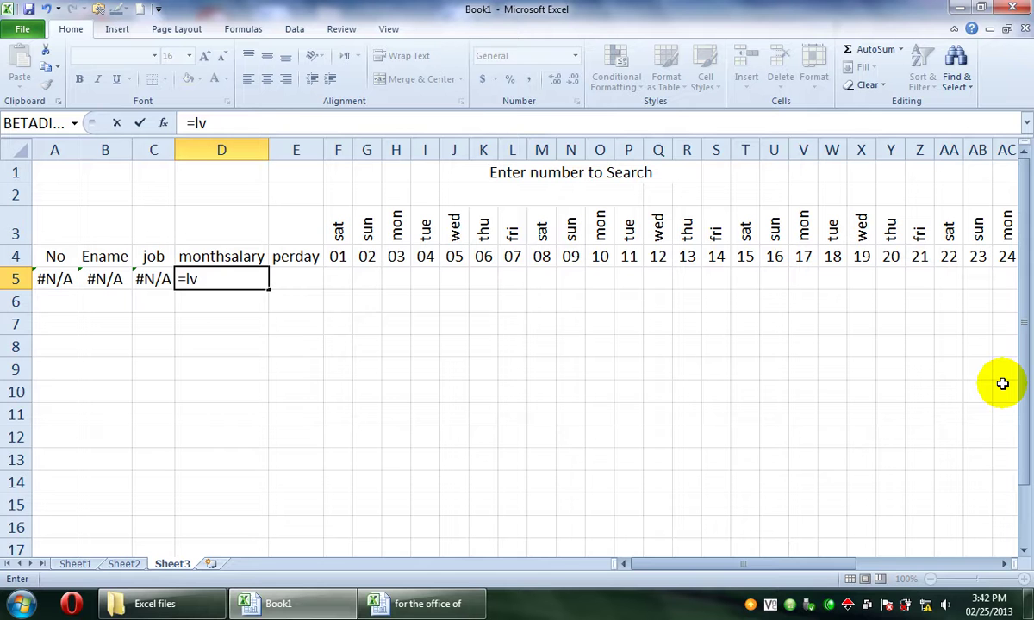
key("BackSpace")
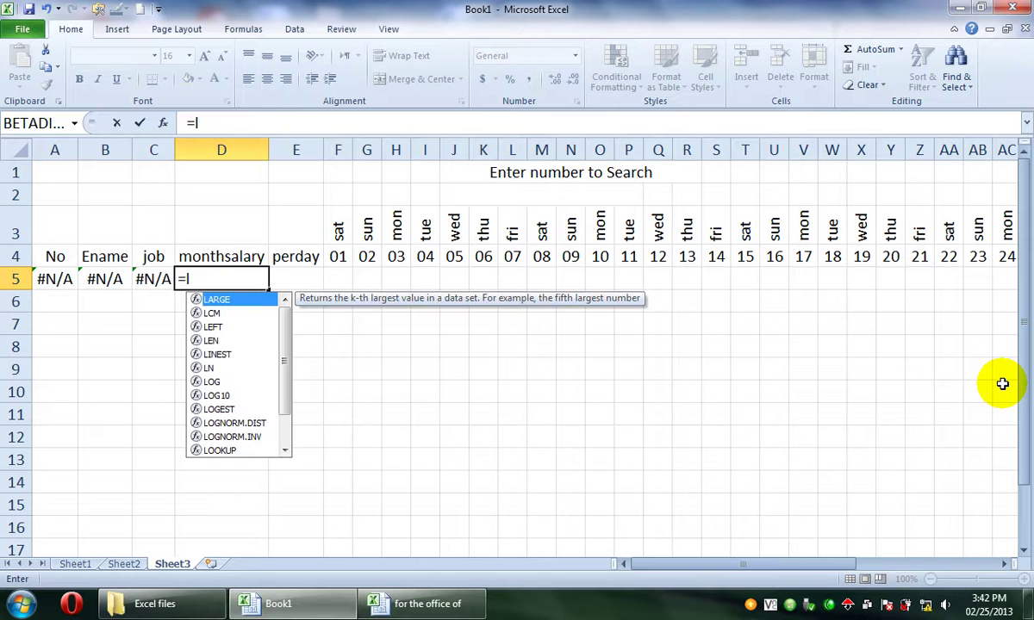
key("BackSpace")
type("vl")
key("Tab")
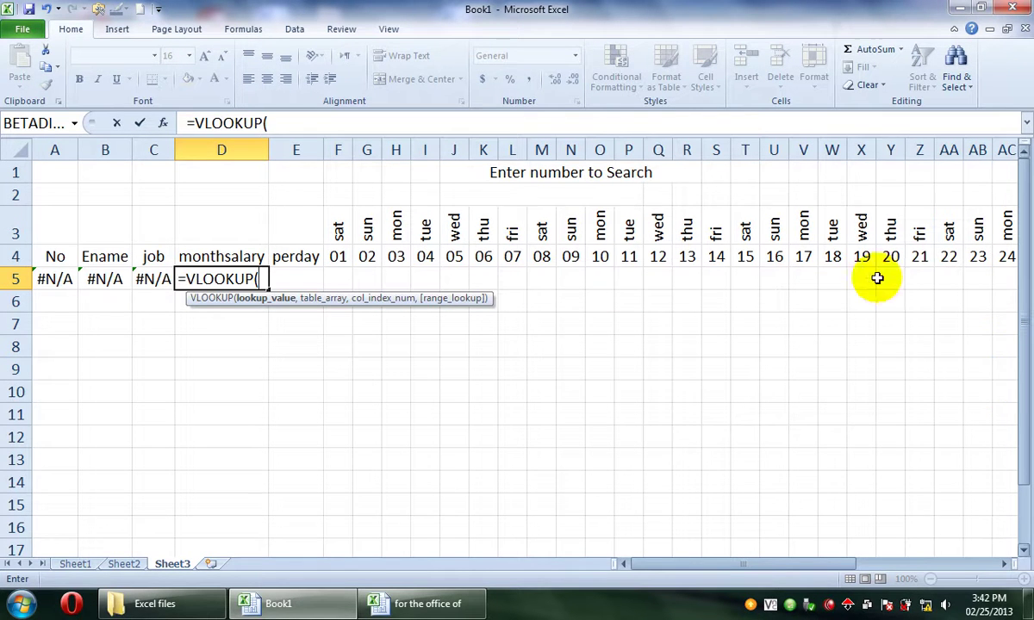
left_click(568, 198)
type(",")
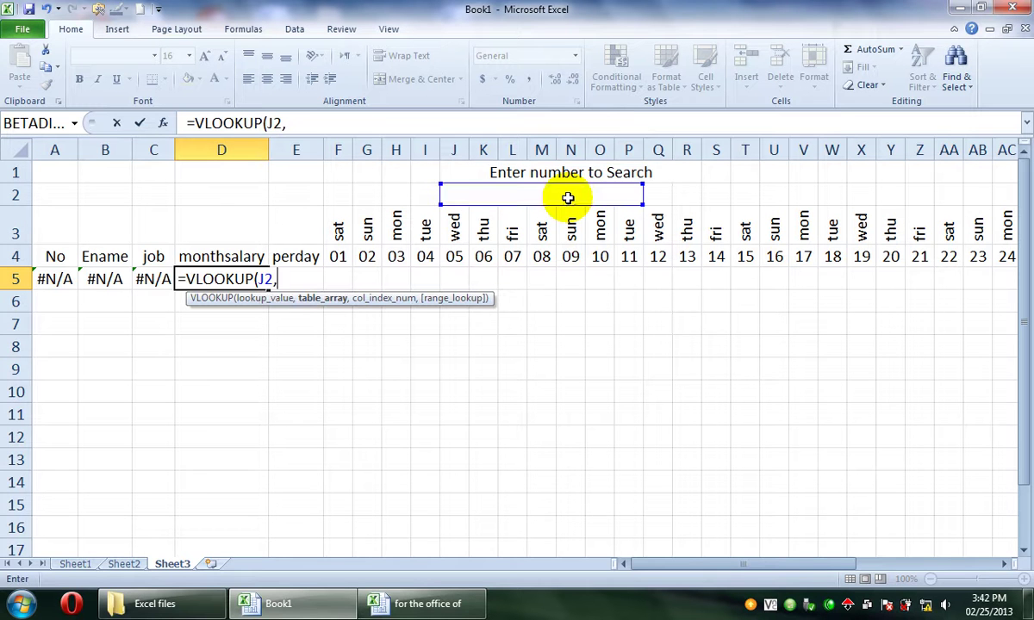
left_click(122, 565)
left_click(46, 255)
left_click_drag(46, 256, 1007, 373)
type(",4")
key("Return")
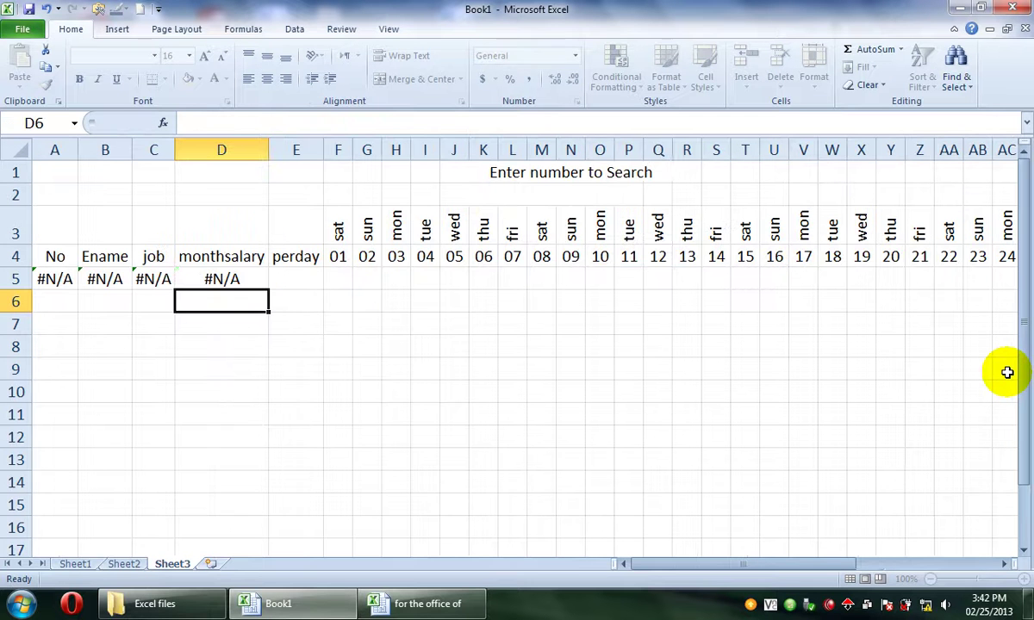
Enter a VLOOKUP in E5 for the per-day salary, looking up J2 in Sheet2!A4:AM9 with column index 5.
key("Up")
key("Right")
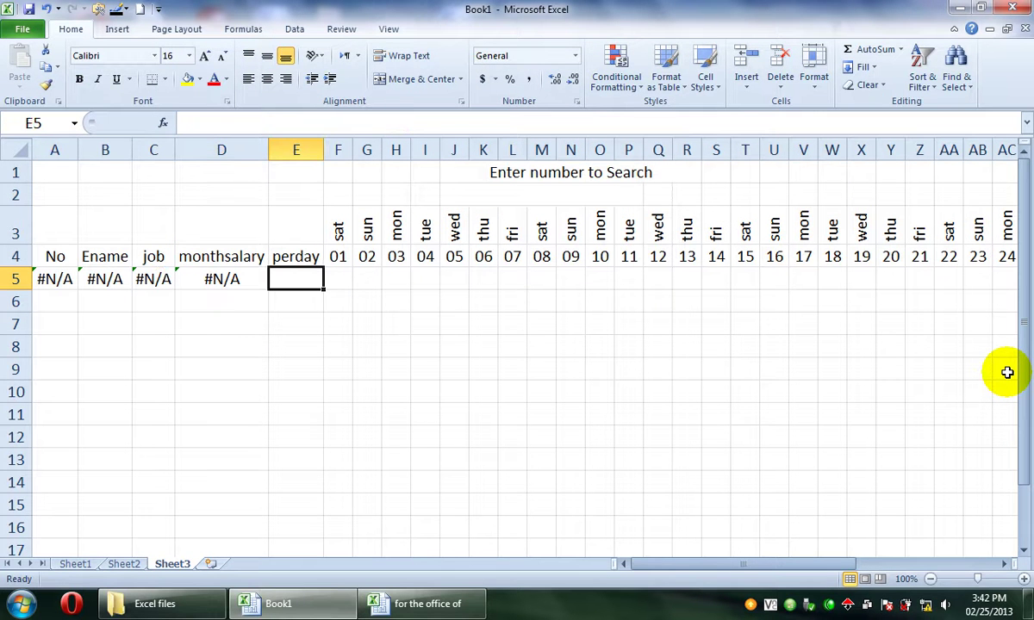
type("=")
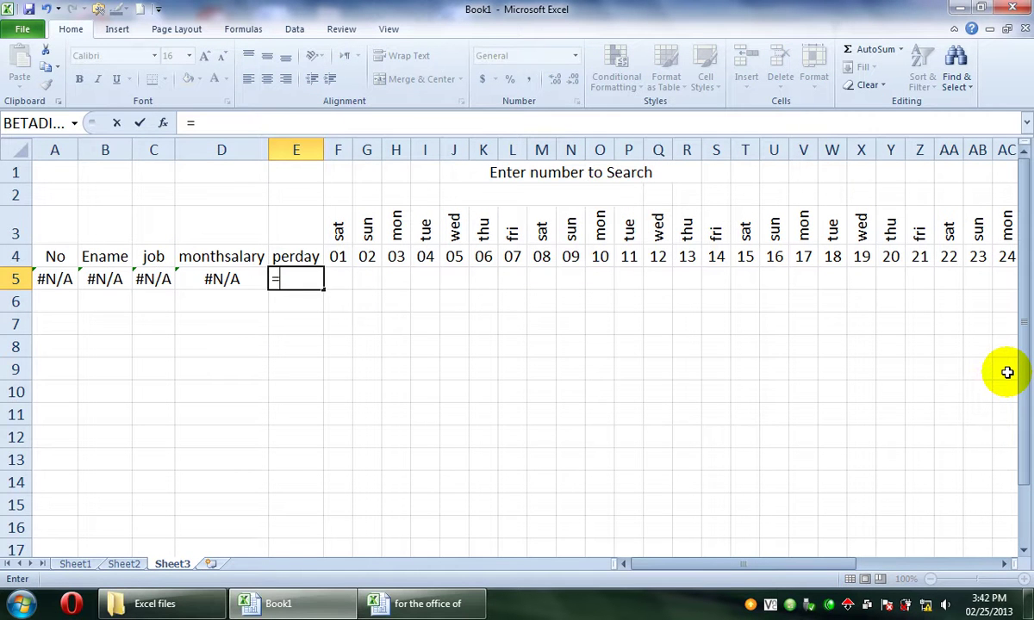
type("v;")
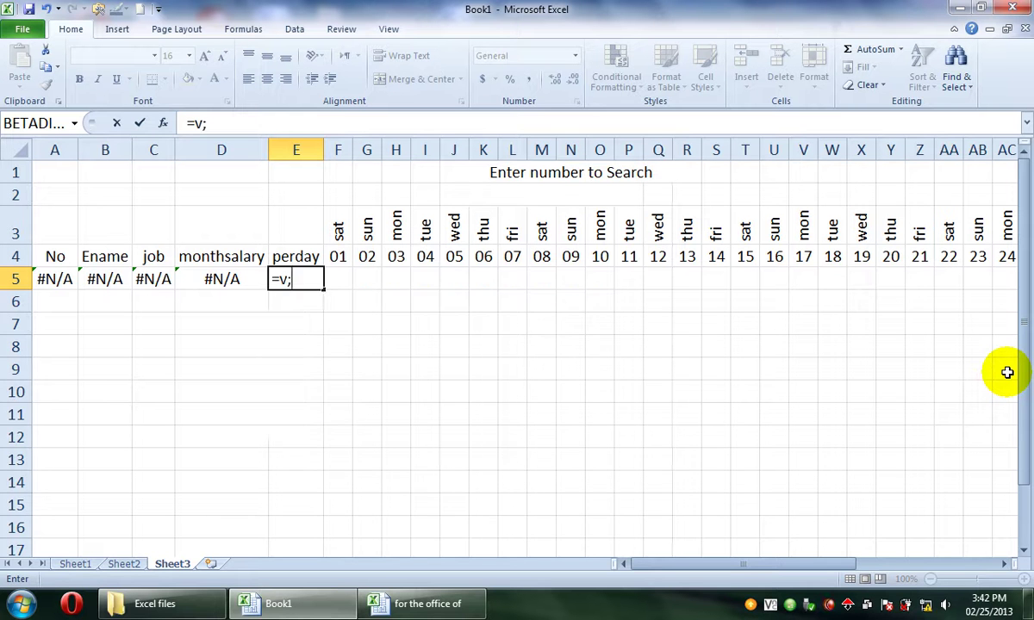
type("l")
key("Tab")
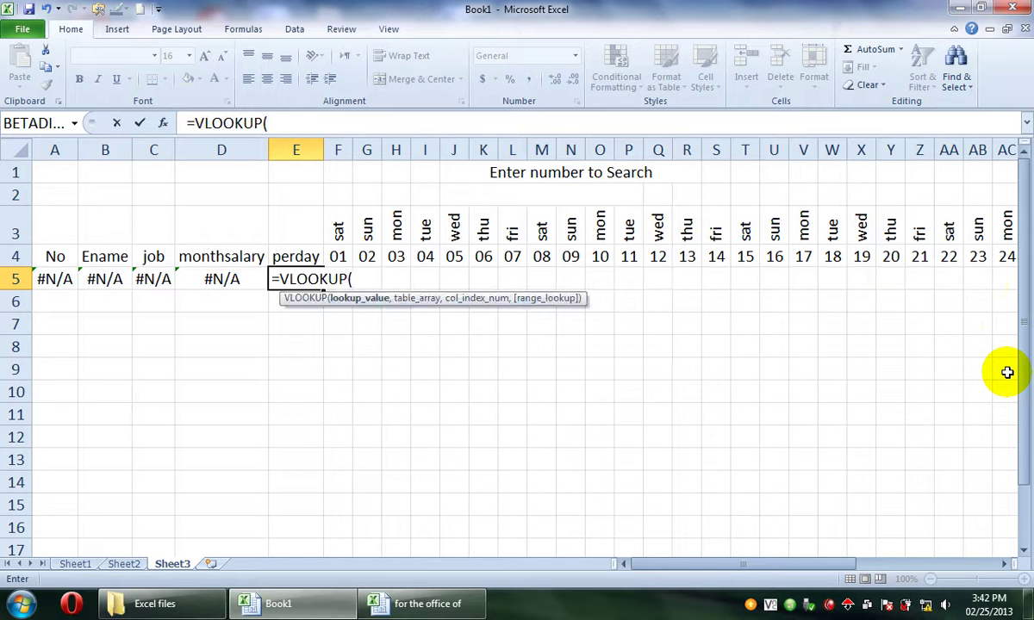
left_click(566, 193)
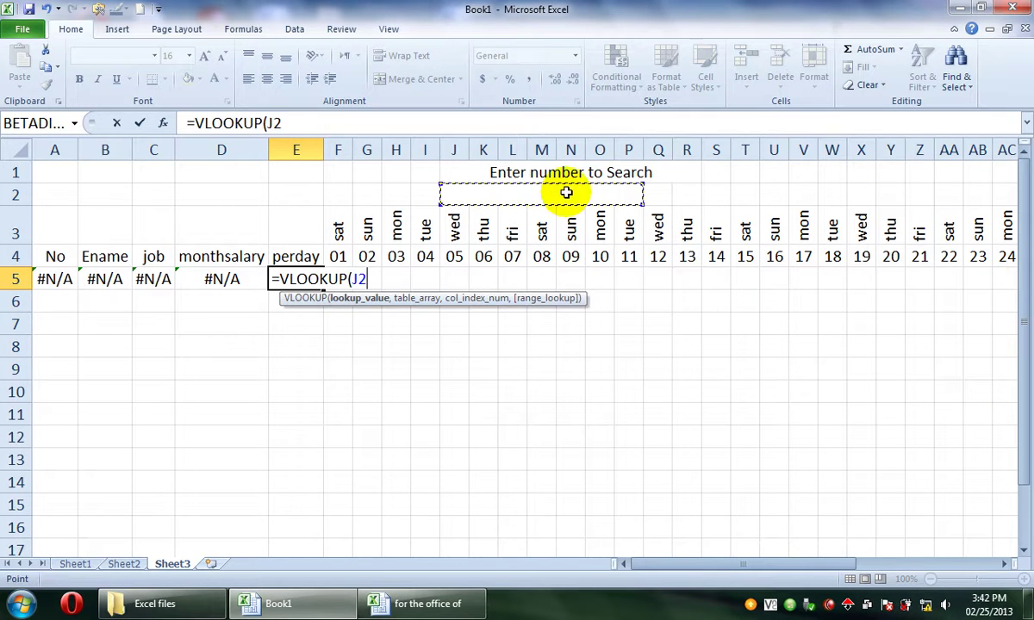
type(",")
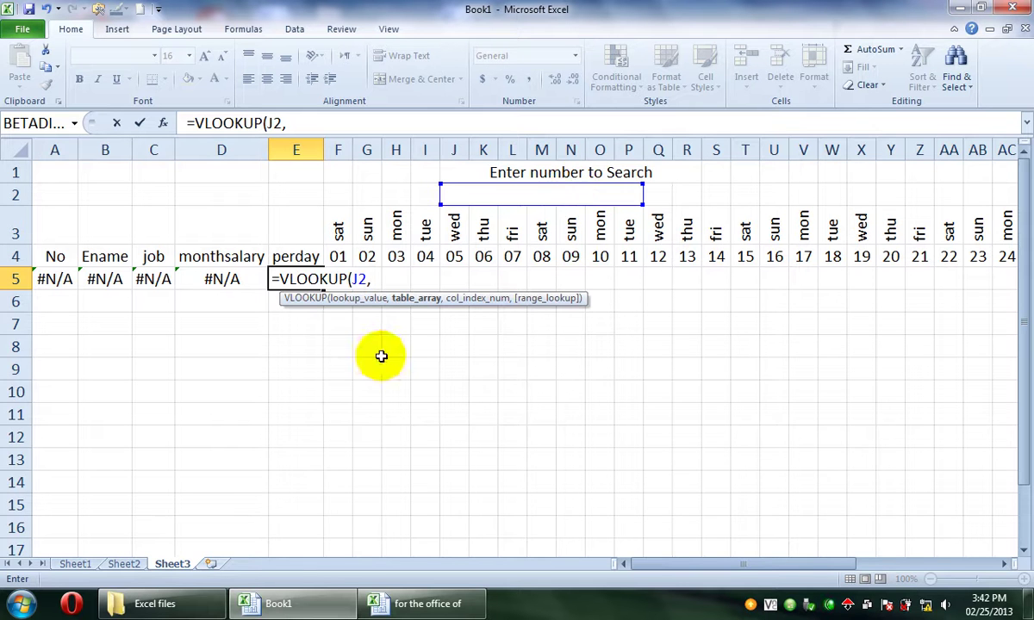
left_click(121, 565)
left_click_drag(205, 282, 427, 290)
left_click_drag(47, 252, 1021, 370)
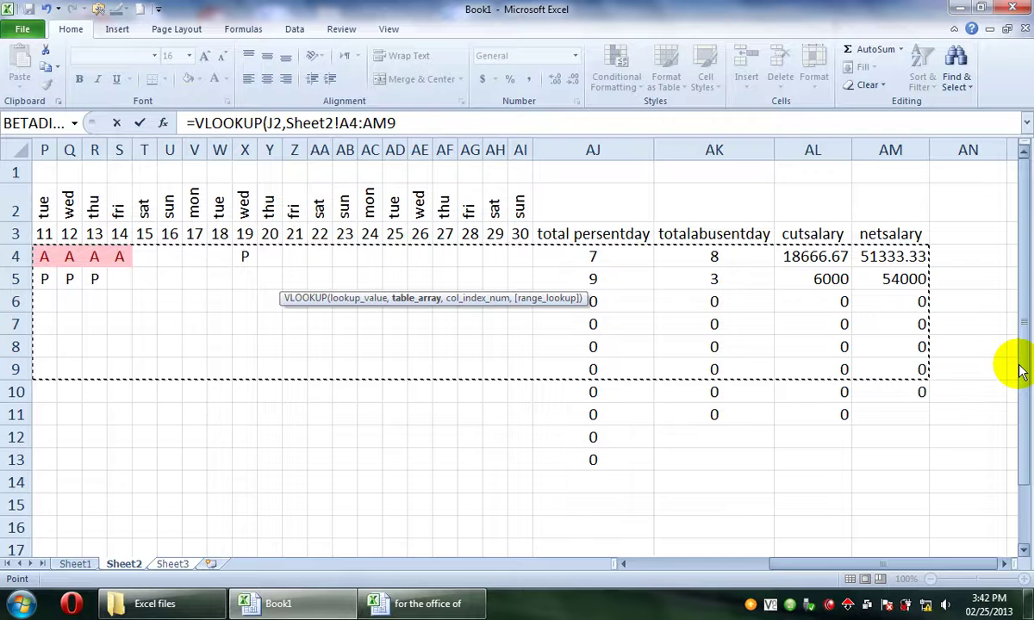
type(",")
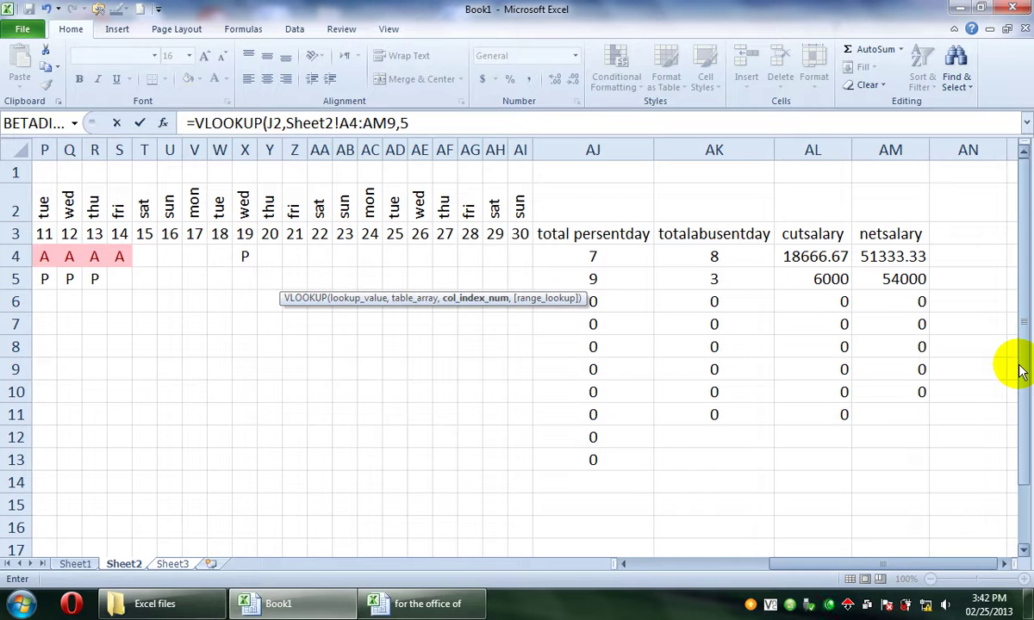
type("5")
key("Return")
Enter a VLOOKUP in F5 for the day 01 mark, looking up J2 in Sheet2!A4:AD8 with column index 6.
key("Up")
key("Right")
type("=vl")
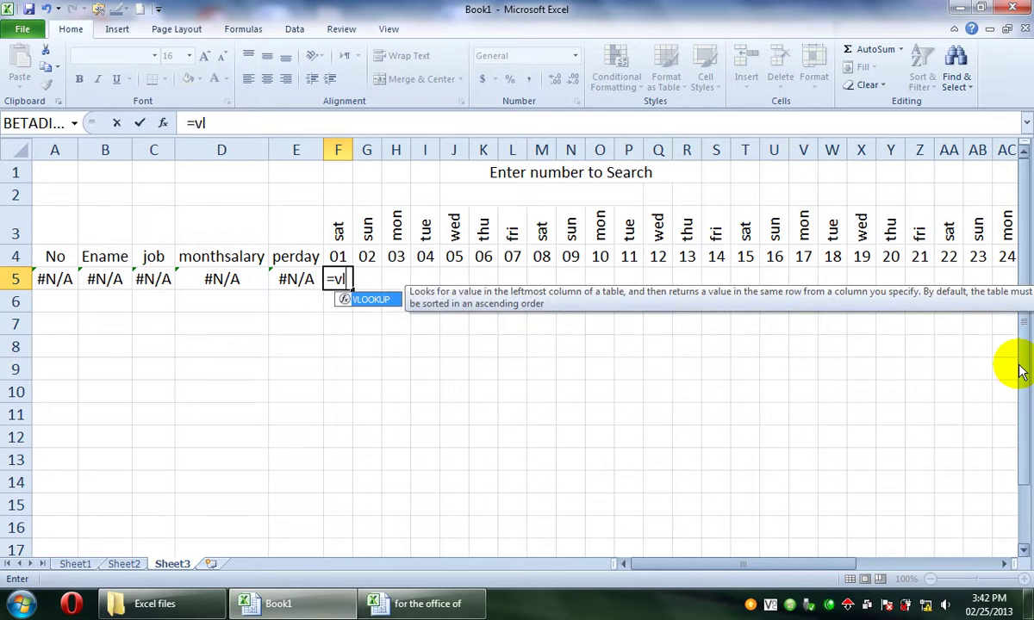
key("Tab")
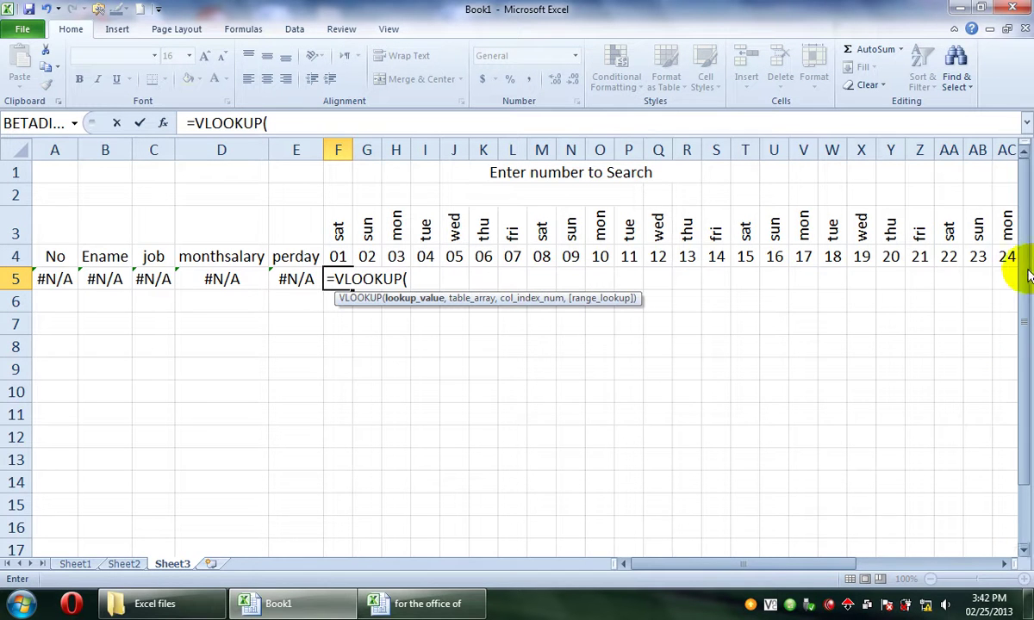
left_click(571, 200)
type(",")
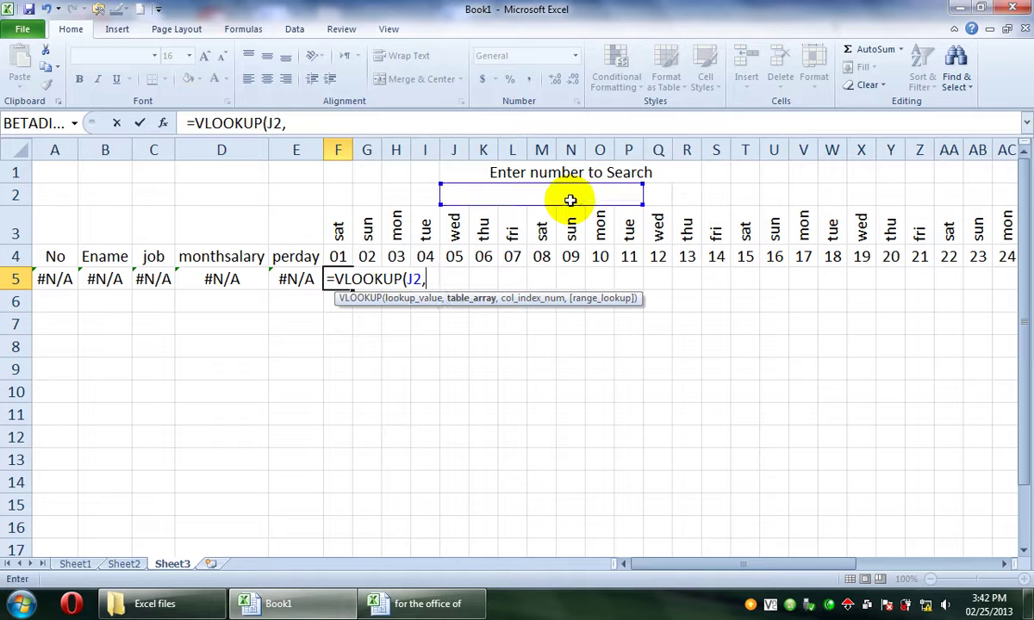
left_click(122, 565)
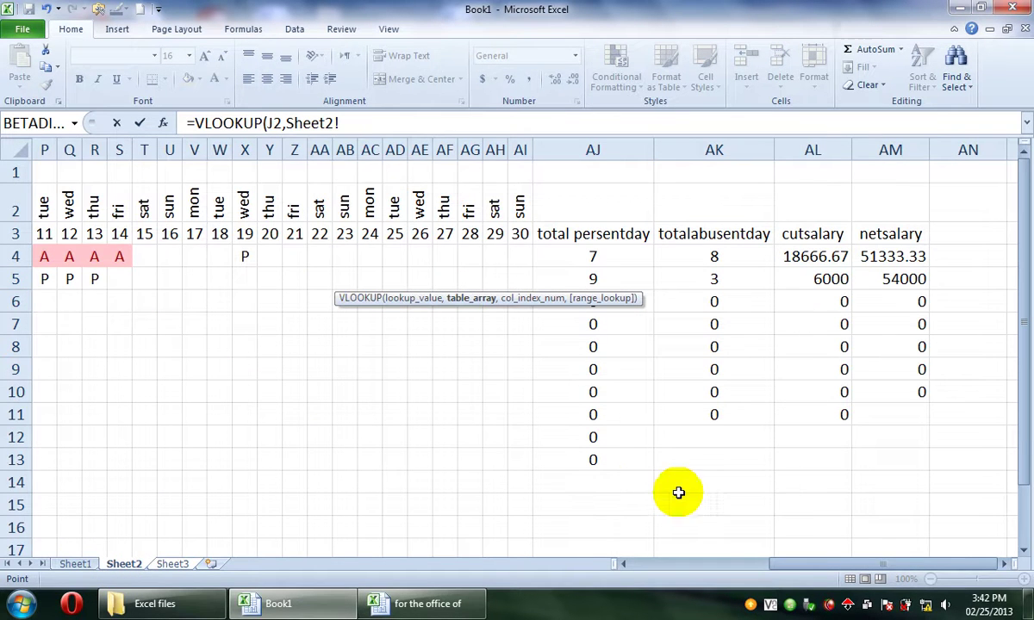
left_click_drag(796, 565, 629, 560)
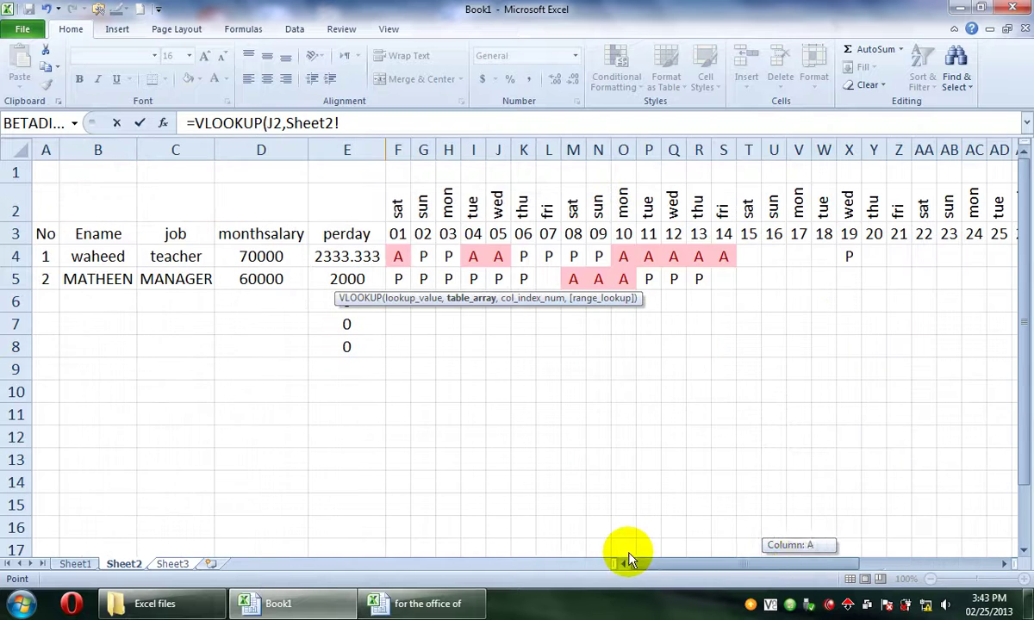
left_click_drag(41, 252, 1010, 354)
type(",6")
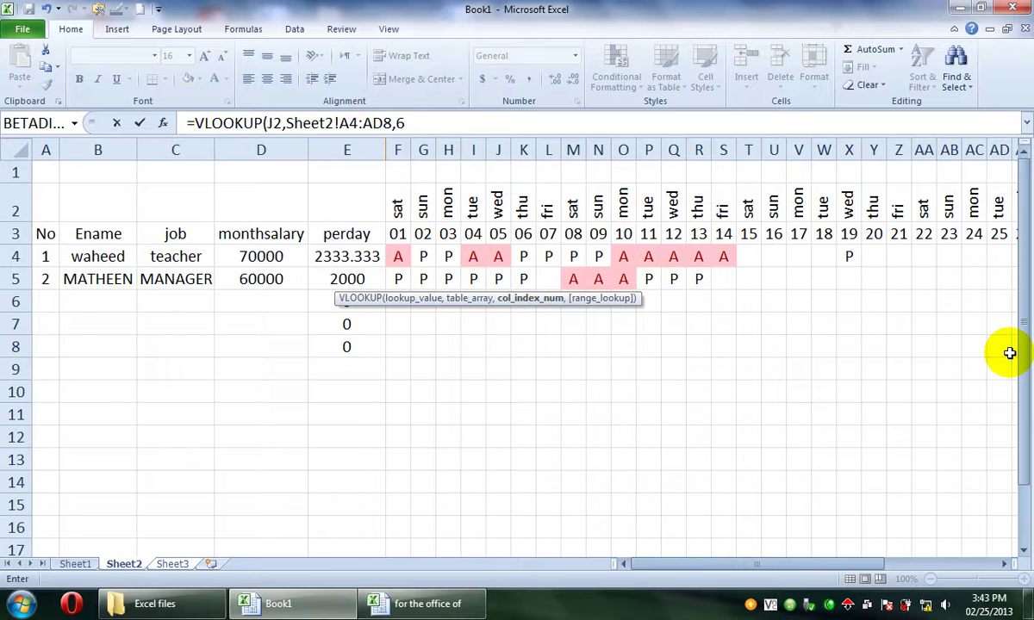
key("Return")
Enter a VLOOKUP in G5 for the day 02 mark, looking up J2 in Sheet2!A4:AD7 with column index 7.
key("Up")
key("Right")
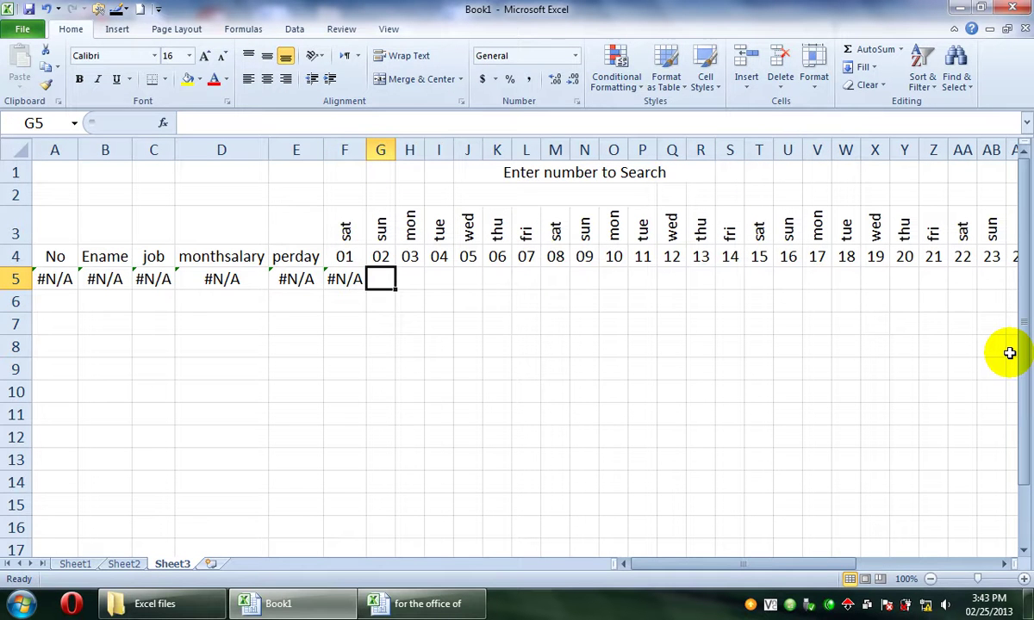
type("=vl")
key("Tab")
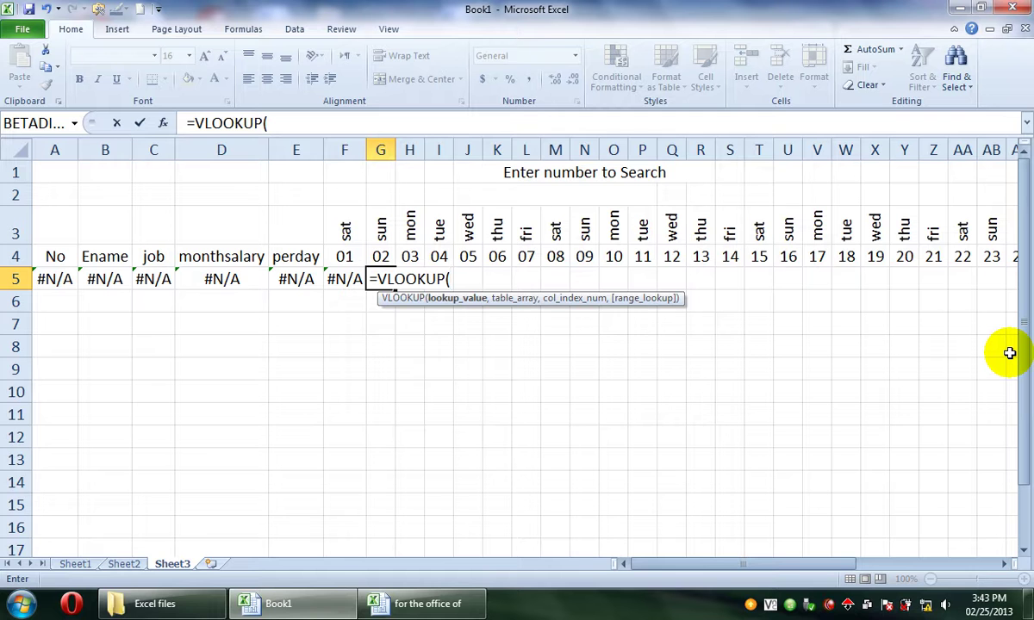
left_click(577, 189)
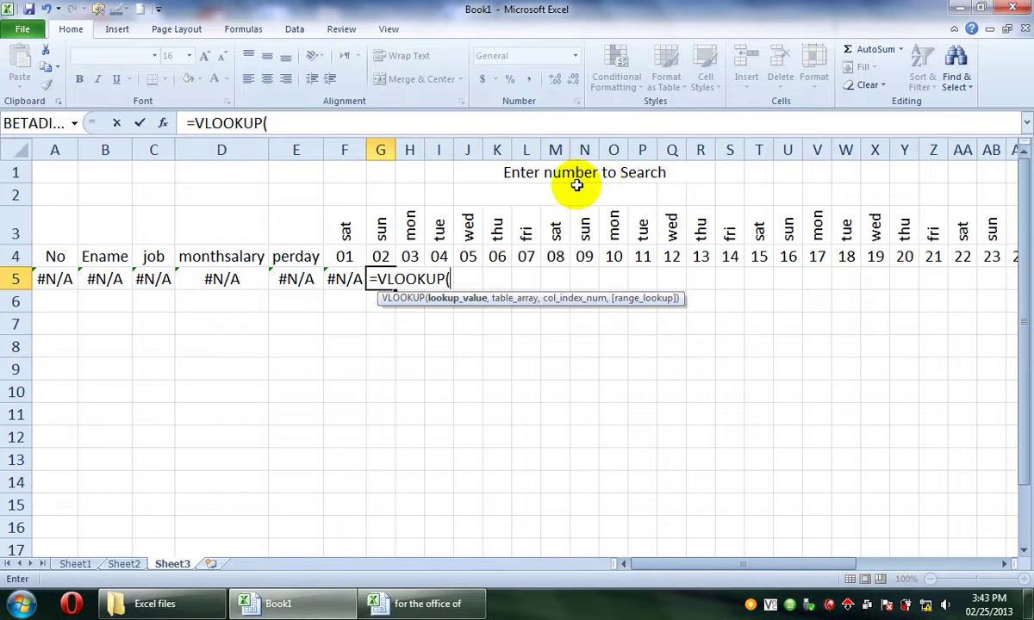
type(",")
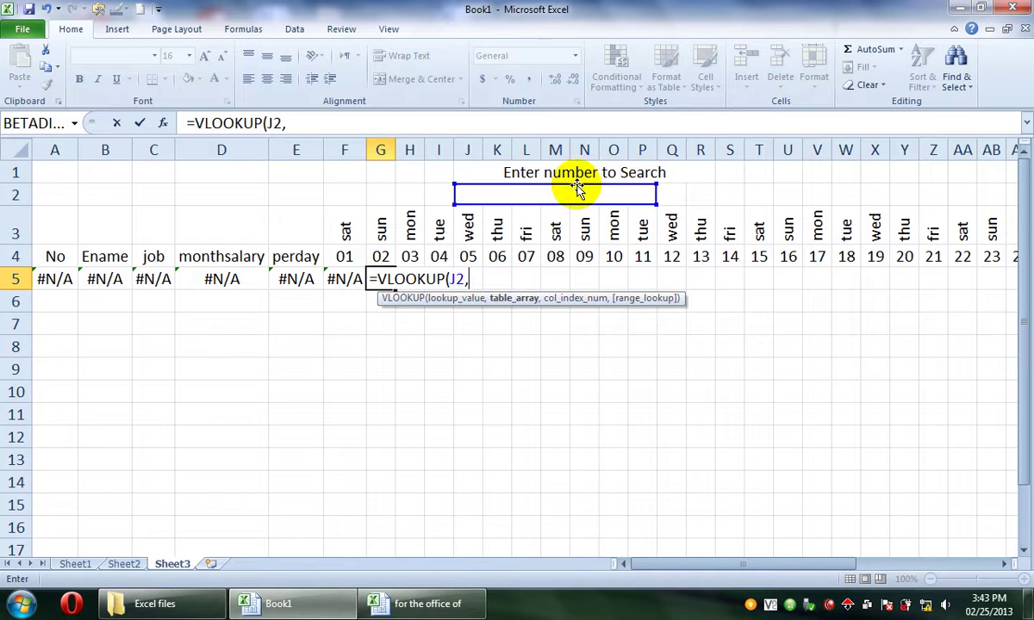
left_click(112, 567)
left_click_drag(46, 252, 988, 319)
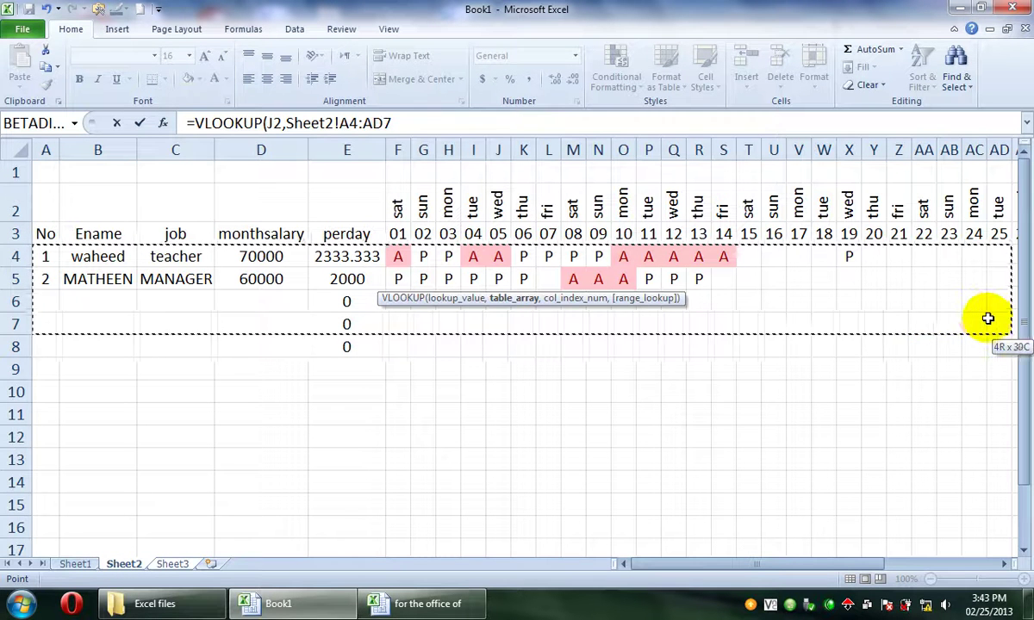
type(",")
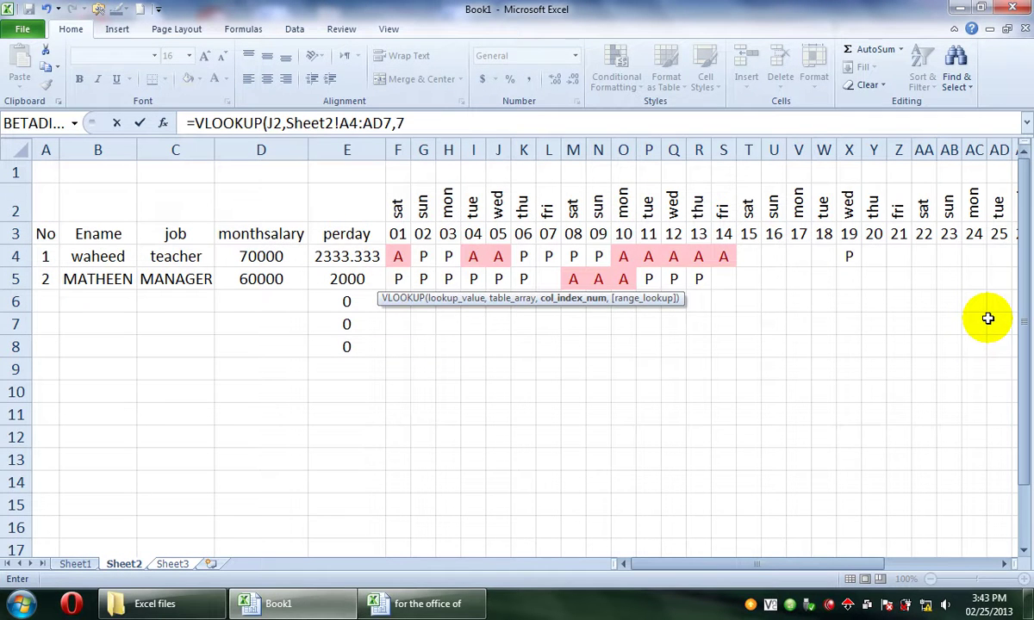
type("7")
key("Return")
Enter a VLOOKUP in H5 for the day 03 mark, looking up J2 in Sheet2!A4:AD8 with column index 8.
key("Up")
key("Right")
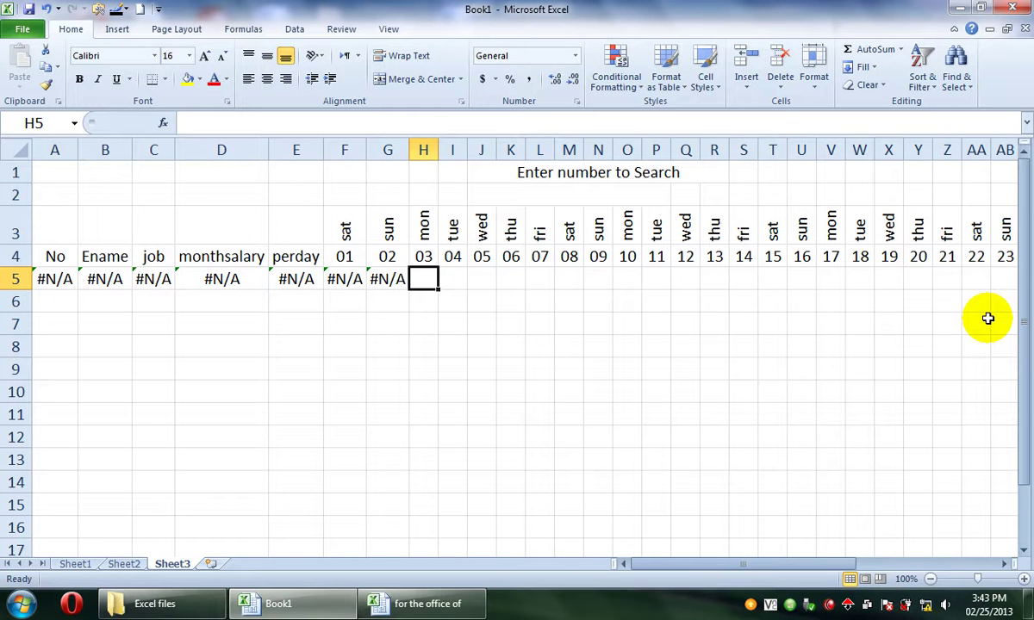
type("=vl")
key("Tab")
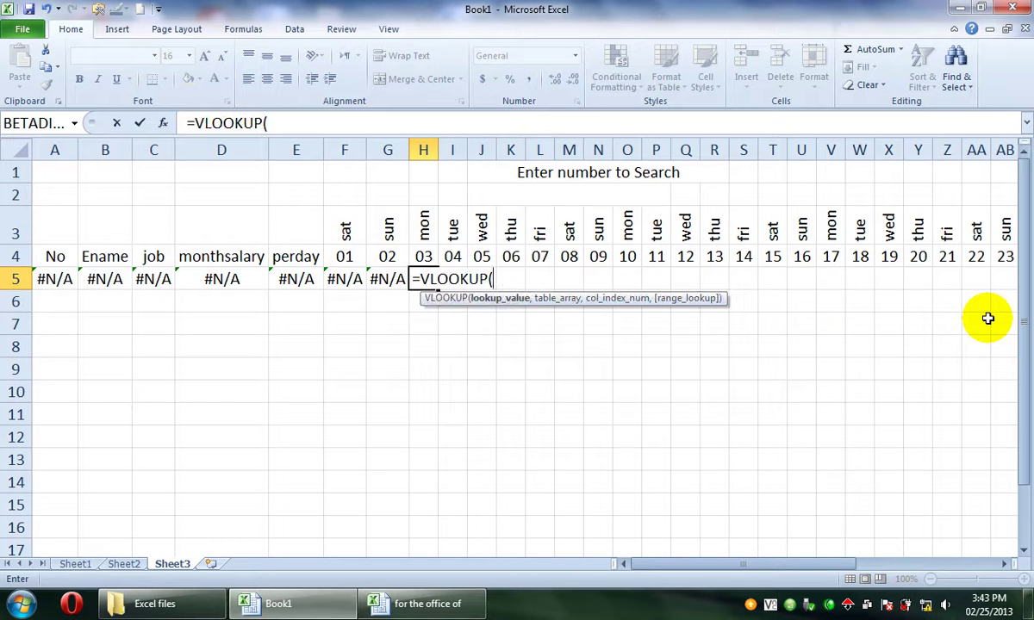
left_click(586, 194)
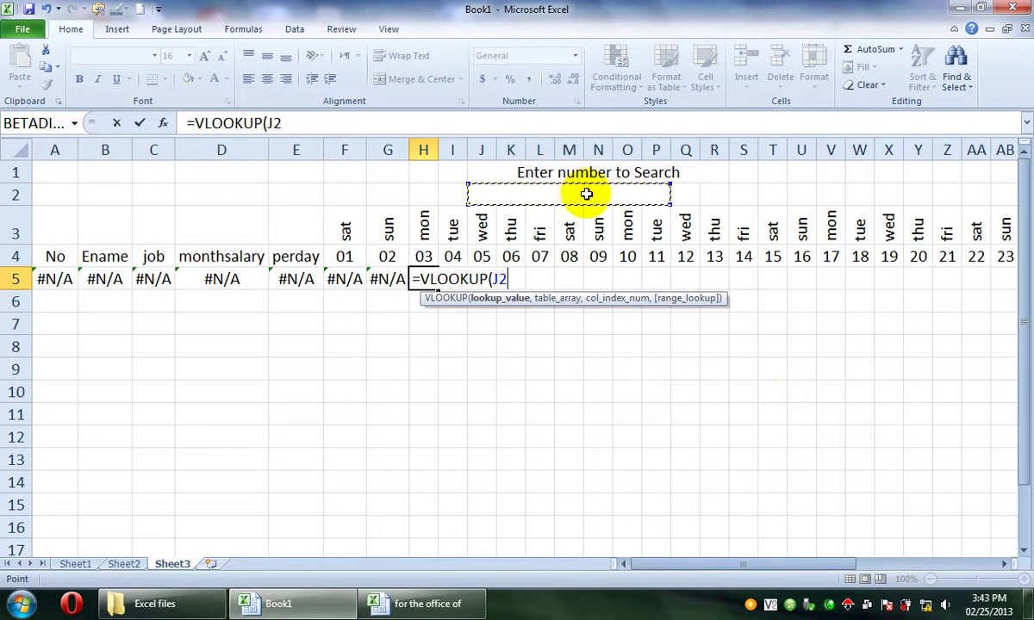
type(",")
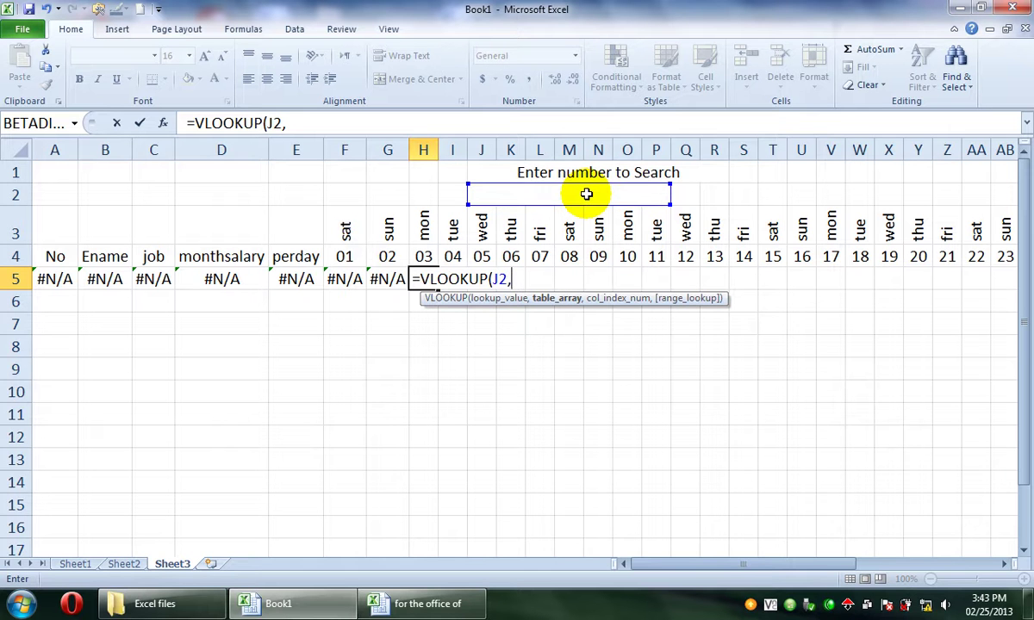
left_click(126, 564)
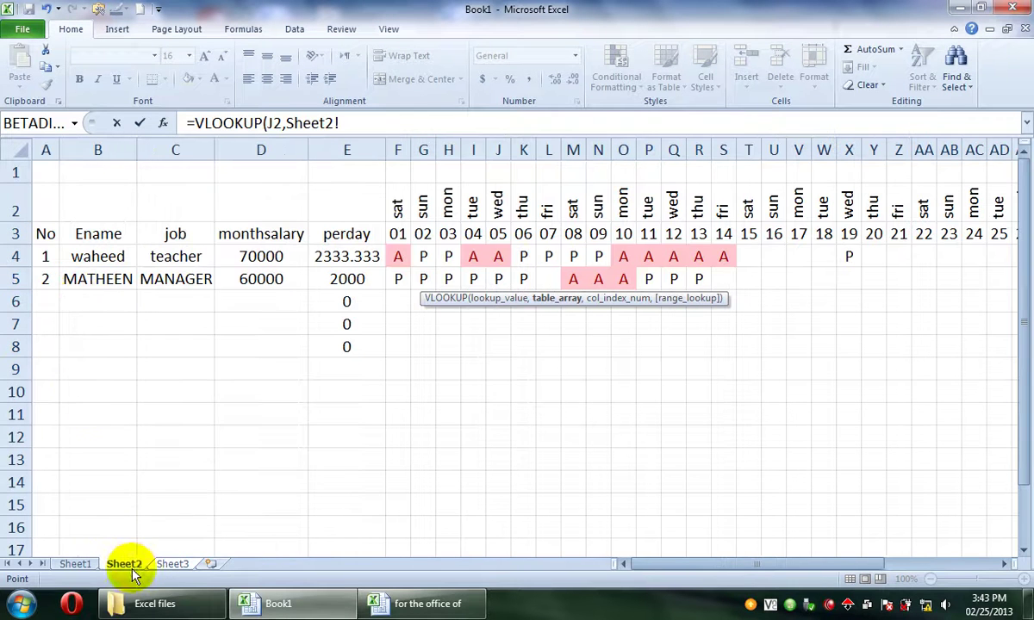
left_click_drag(45, 256, 989, 343)
type(",8")
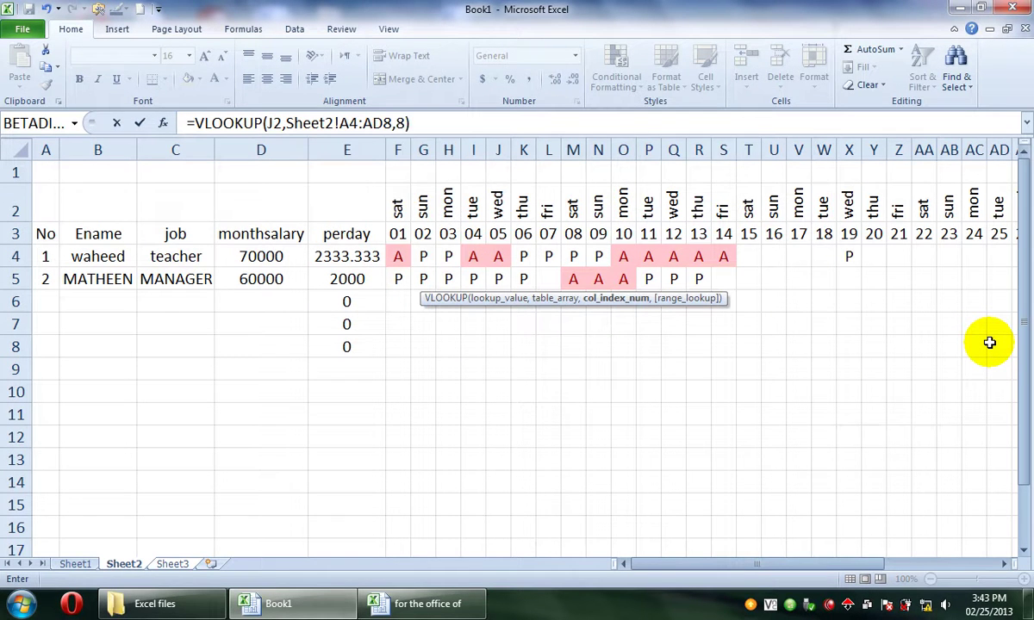
key("Return")
Enter a VLOOKUP in I5 for the day 04 mark, looking up J2 in Sheet2!A4:AC9 with column index 9.
key("Up")
key("Right")
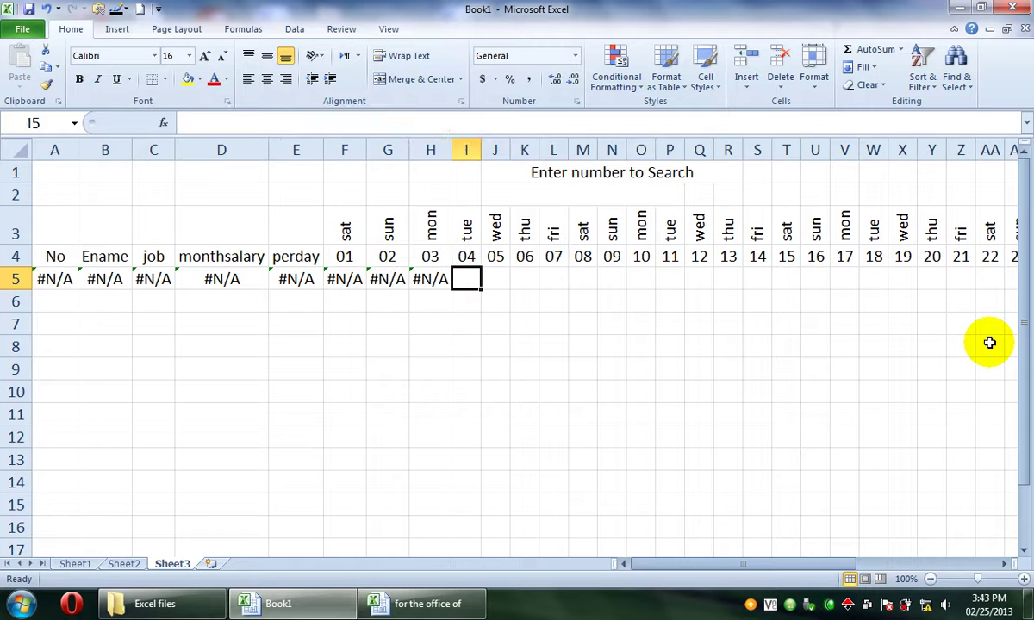
type("=vl")
key("Tab")
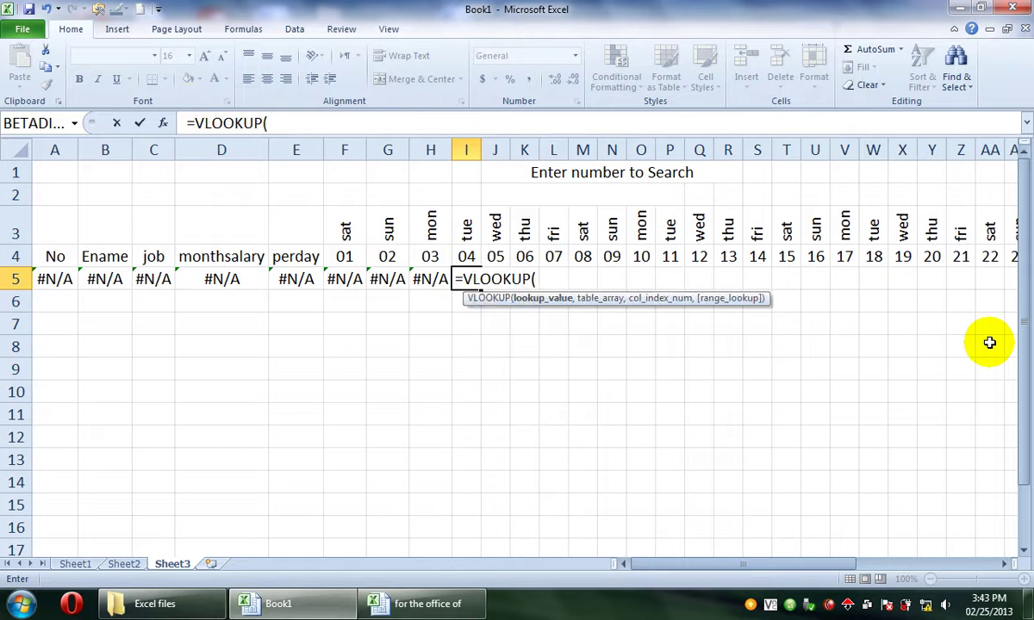
left_click(611, 201)
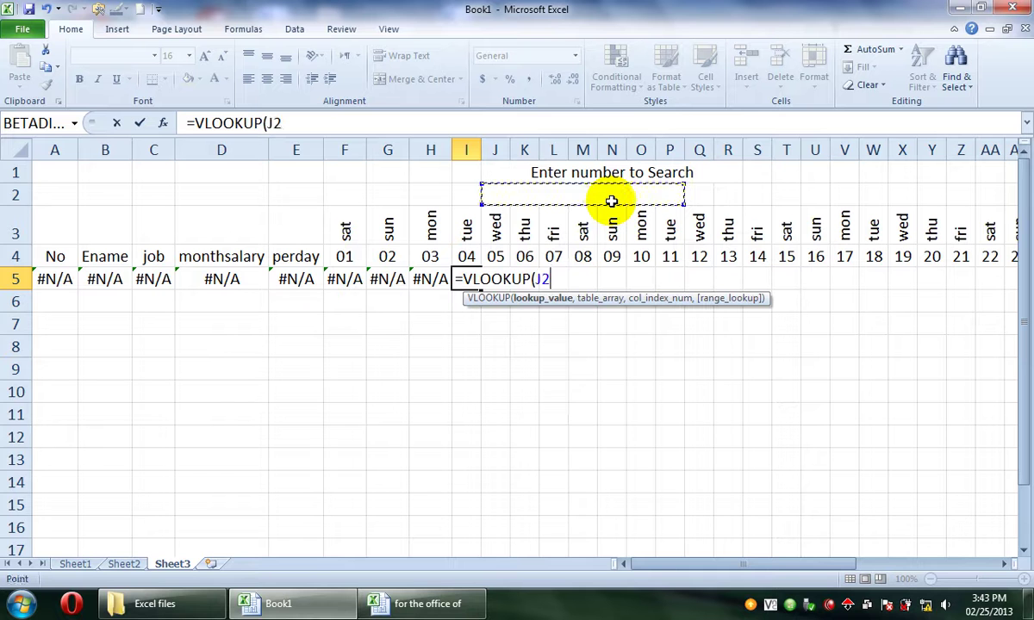
type(",")
left_click(121, 564)
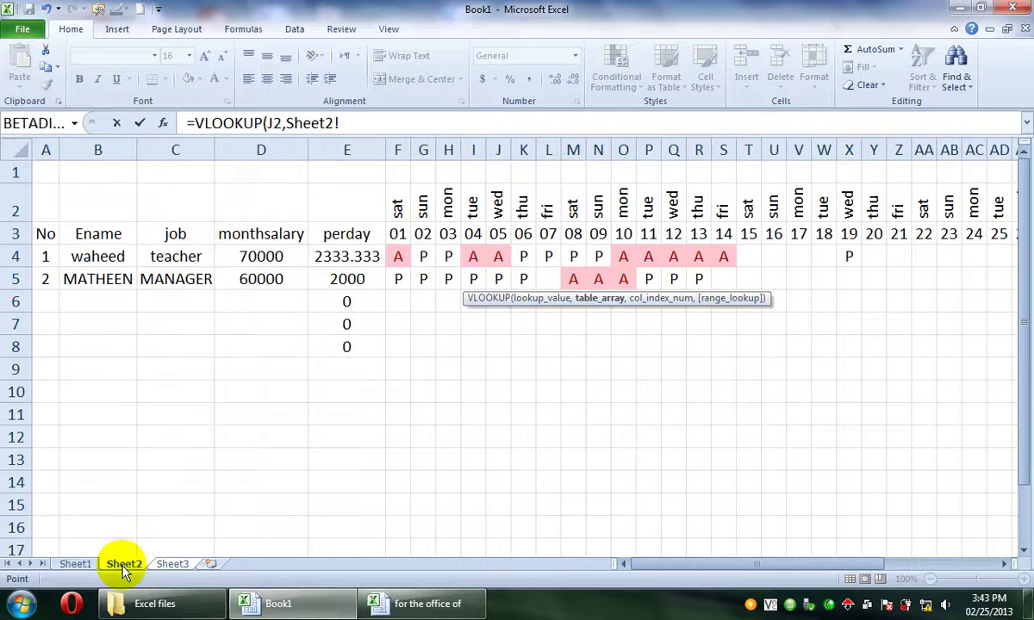
left_click_drag(47, 257, 980, 358)
type(",")
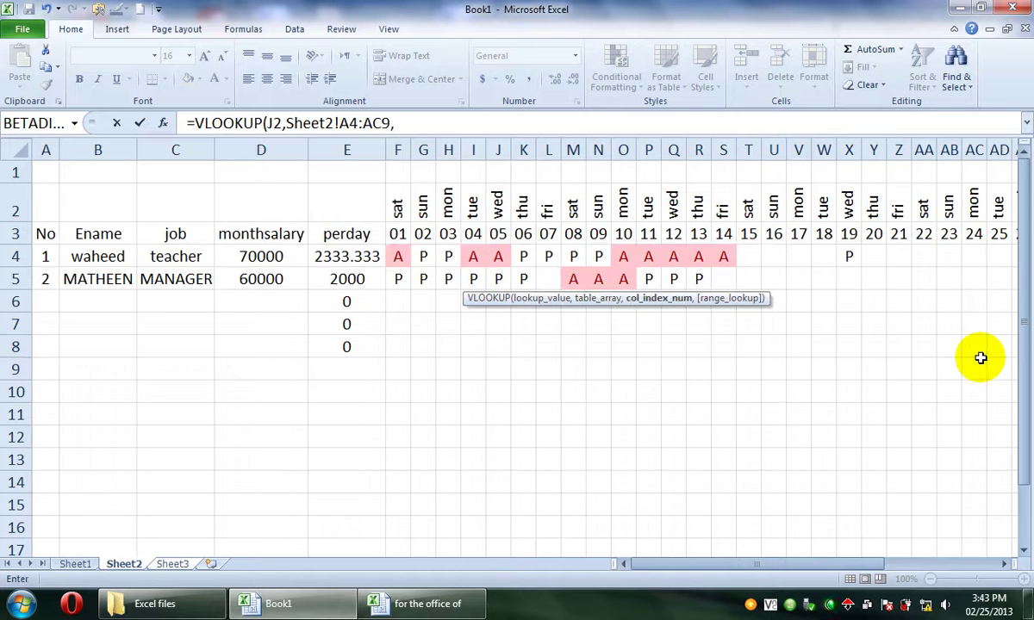
type("9)")
key("Return")
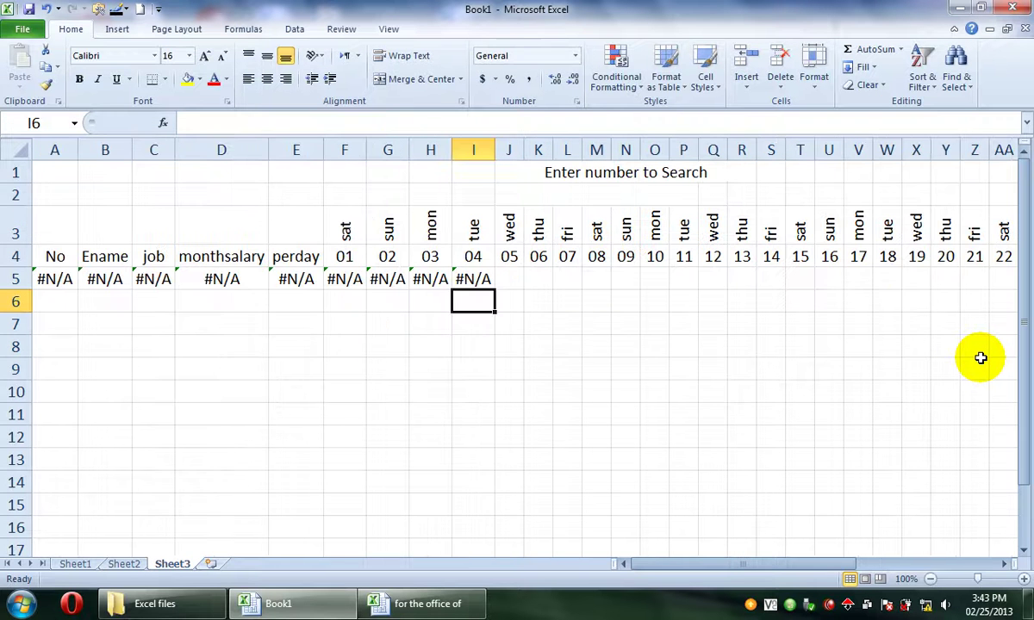
Enter a VLOOKUP in J5 for the day 05 mark, looking up J2 in Sheet2!A4:AD8 with column index 10.
key("Up")
key("Right")
type("= vl")
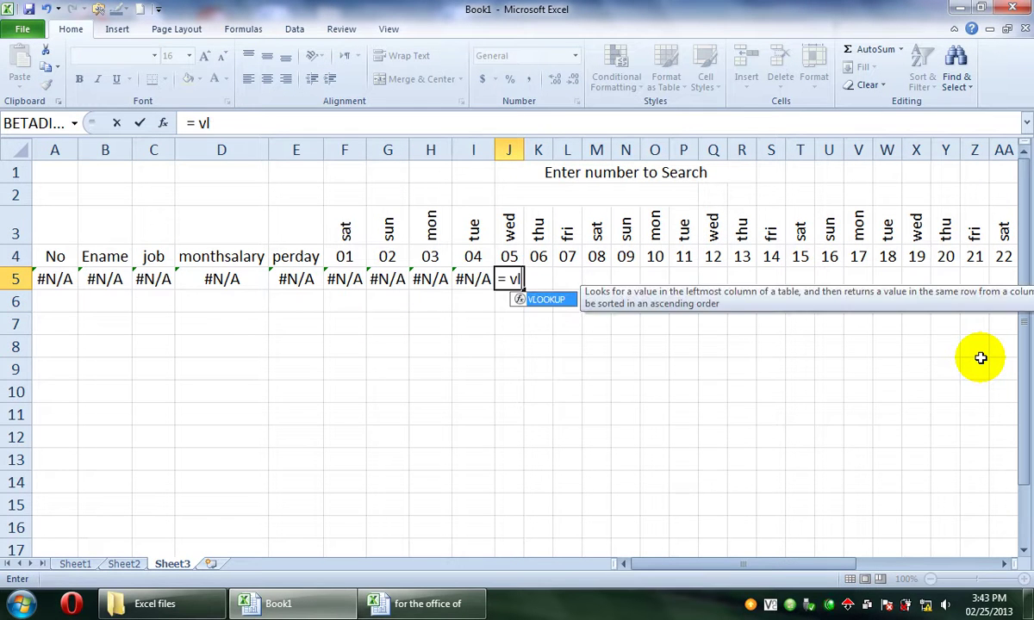
key("Tab")
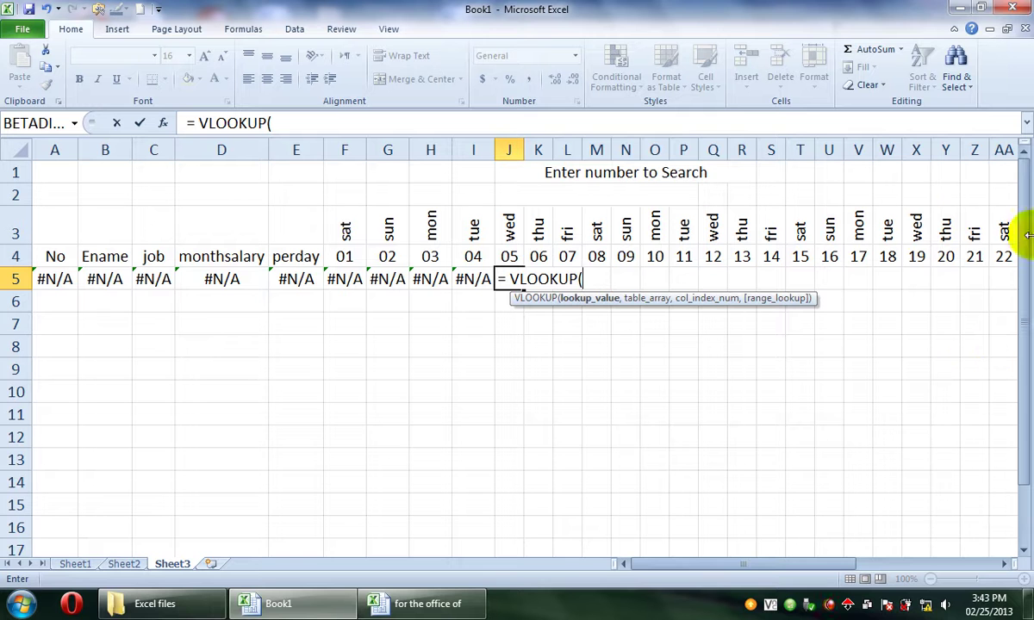
left_click(611, 194)
type(",")
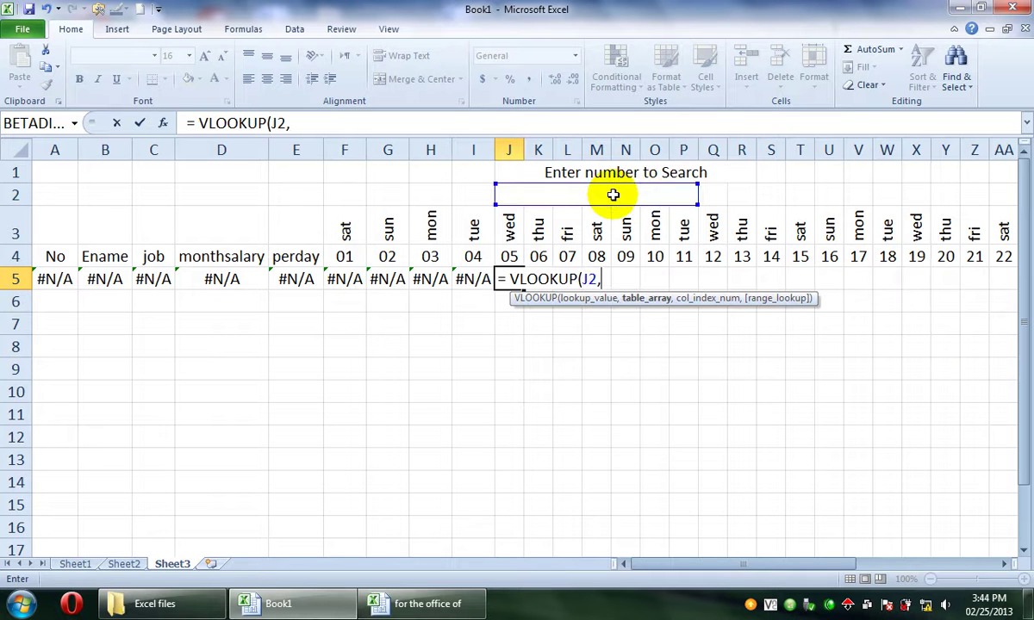
left_click(143, 561)
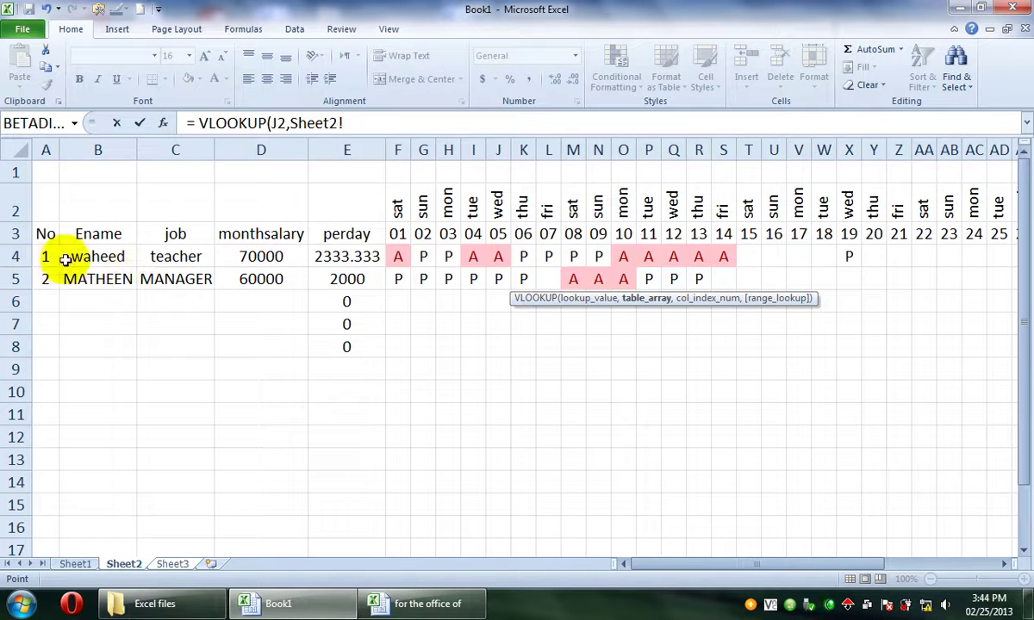
left_click_drag(51, 256, 988, 343)
type(",10")
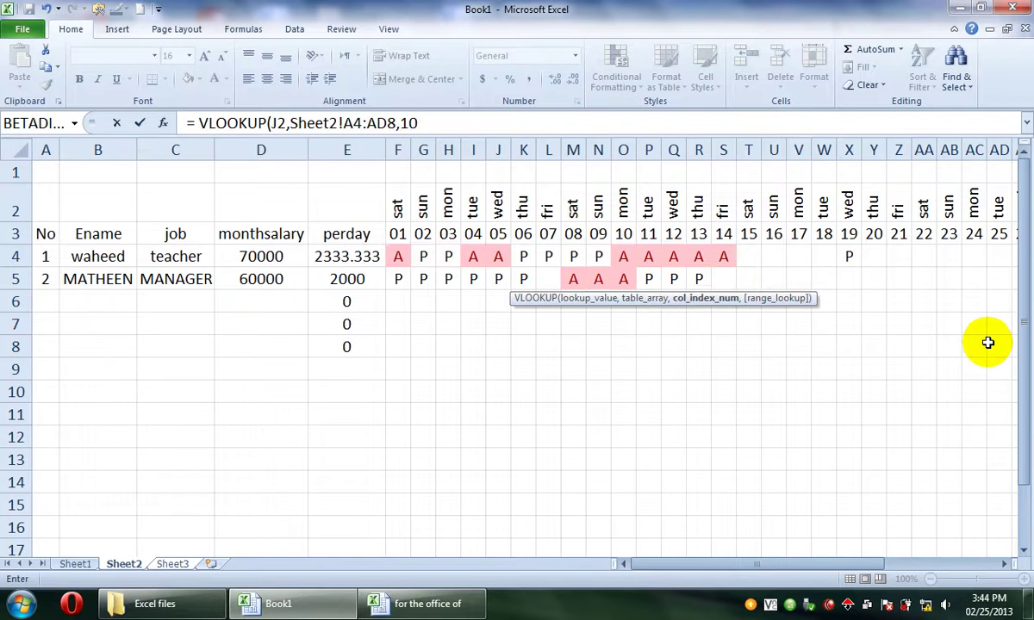
key("Return")
Enter a VLOOKUP in K5 for the day 06 mark, looking up J2 in Sheet2!A4:AC8 with column index 11.
key("Up")
key("Right")
type("=vl")
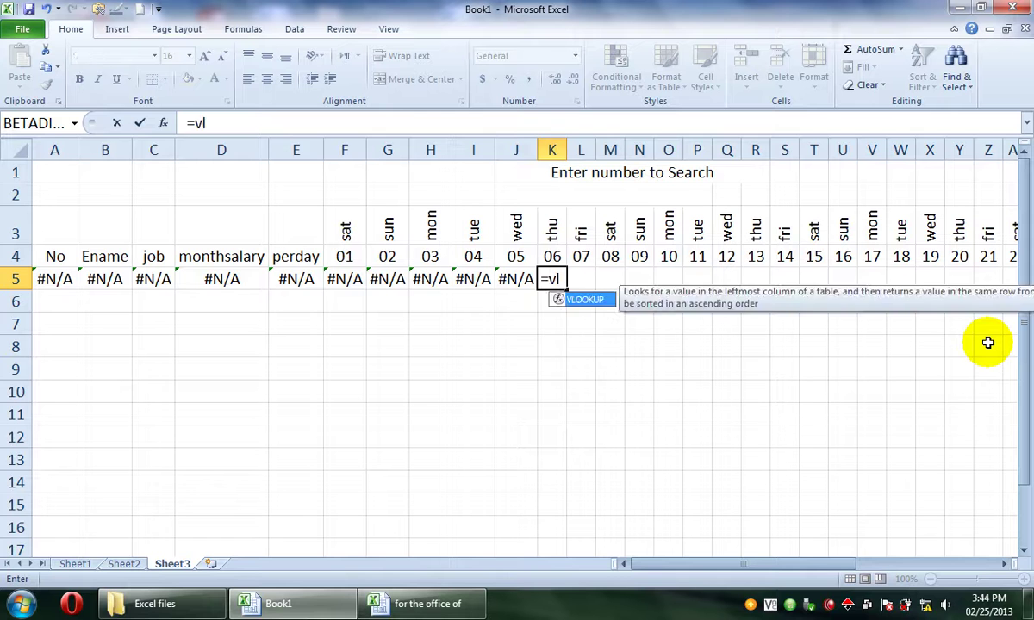
key("Tab")
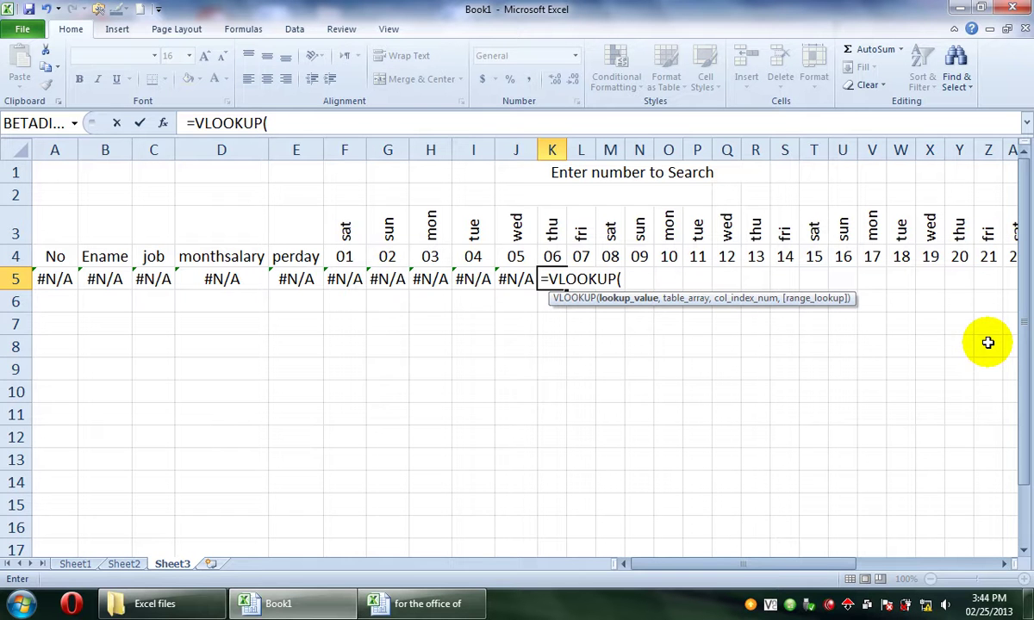
left_click(599, 193)
type(",")
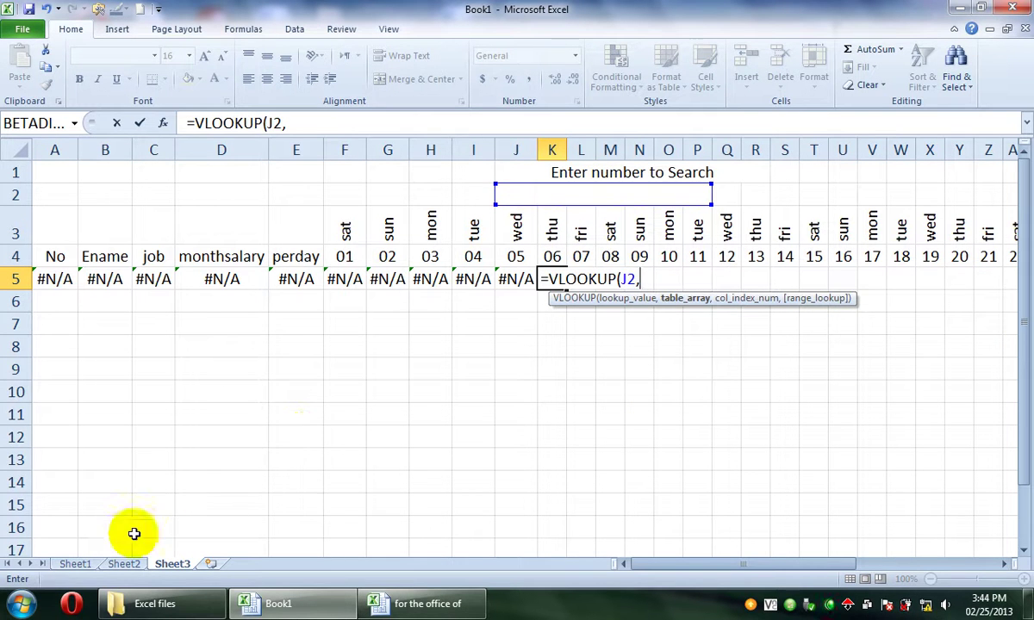
left_click(125, 563)
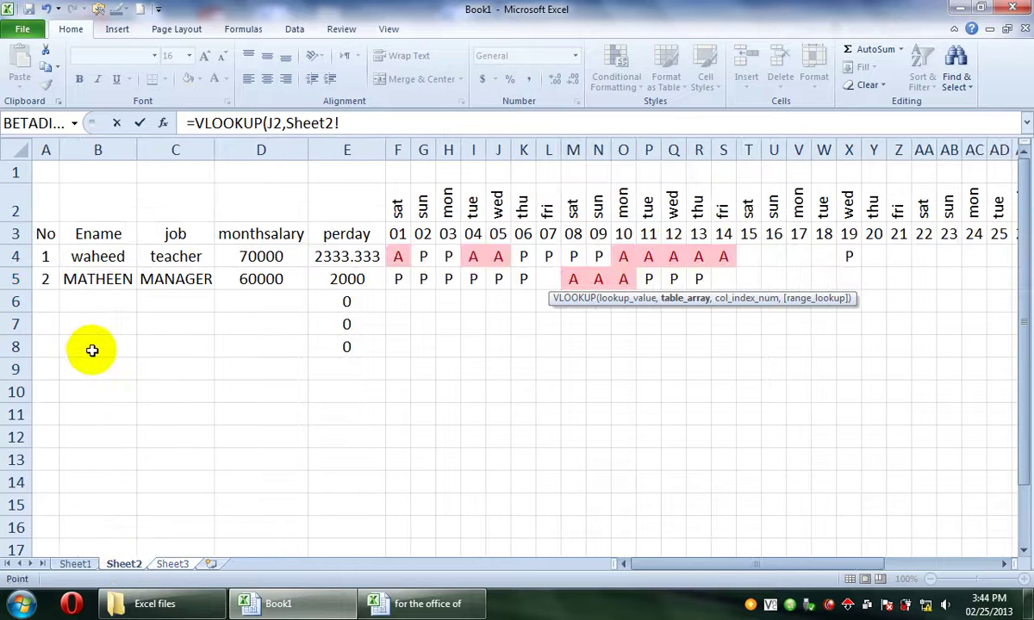
left_click_drag(45, 257, 974, 341)
type(",11")
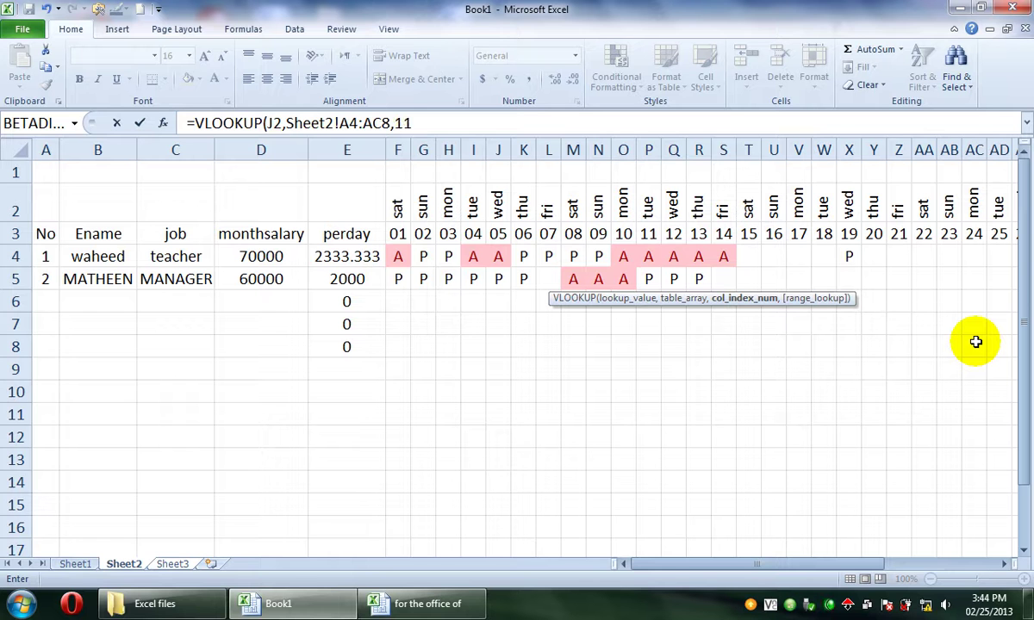
key("Return")
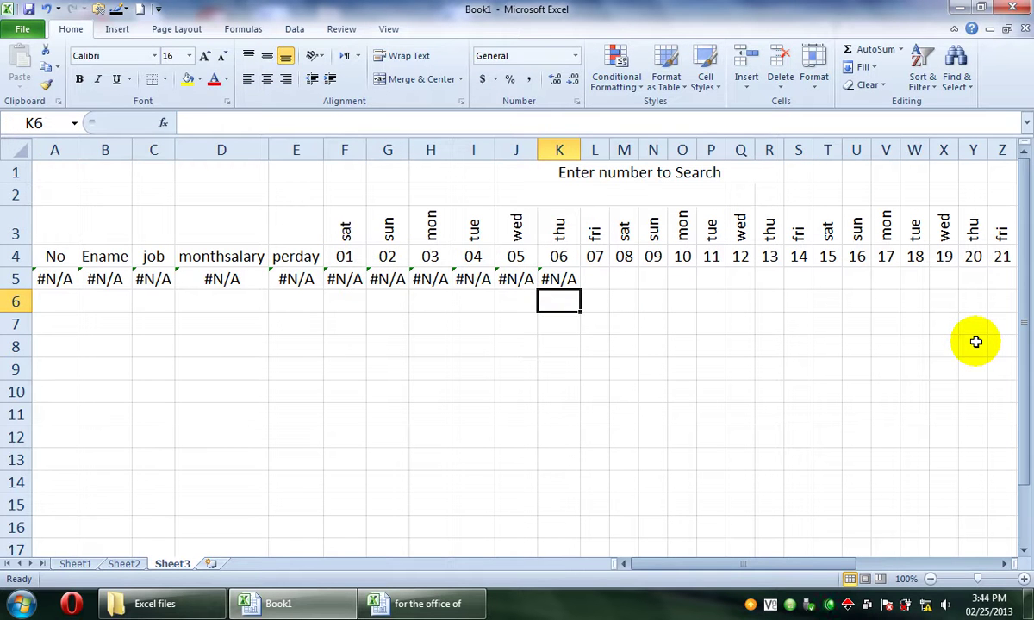
Enter a VLOOKUP in L5 for the day 07 mark, looking up J2 in Sheet2!A4:AD8 with column index 12.
key("Up")
key("Right")
type("=vl")
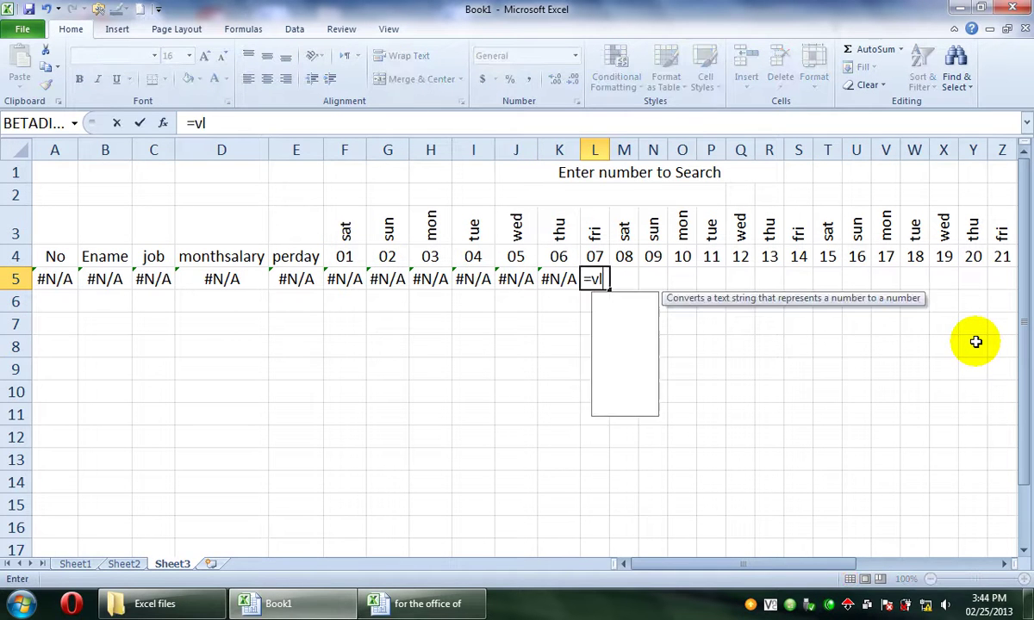
key("Tab")
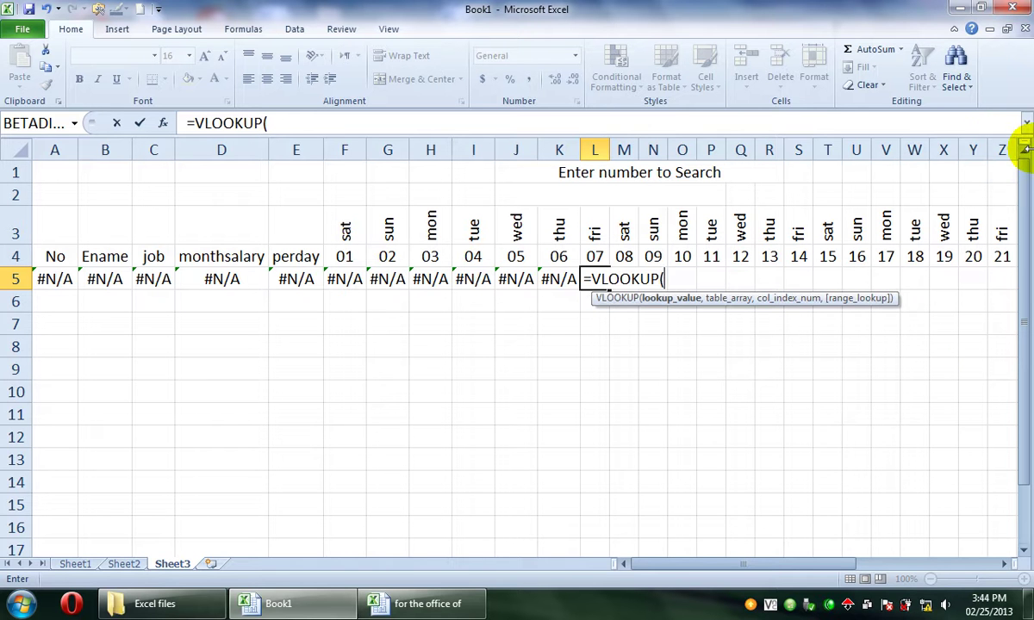
left_click(636, 194)
type(",")
left_click(123, 566)
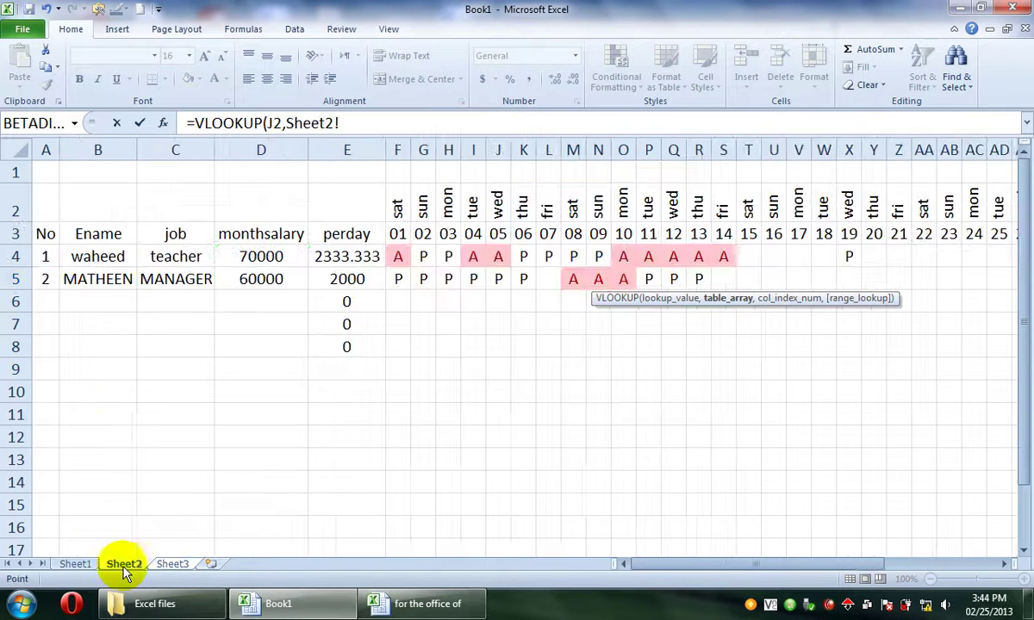
left_click_drag(62, 256, 994, 355)
type(",")
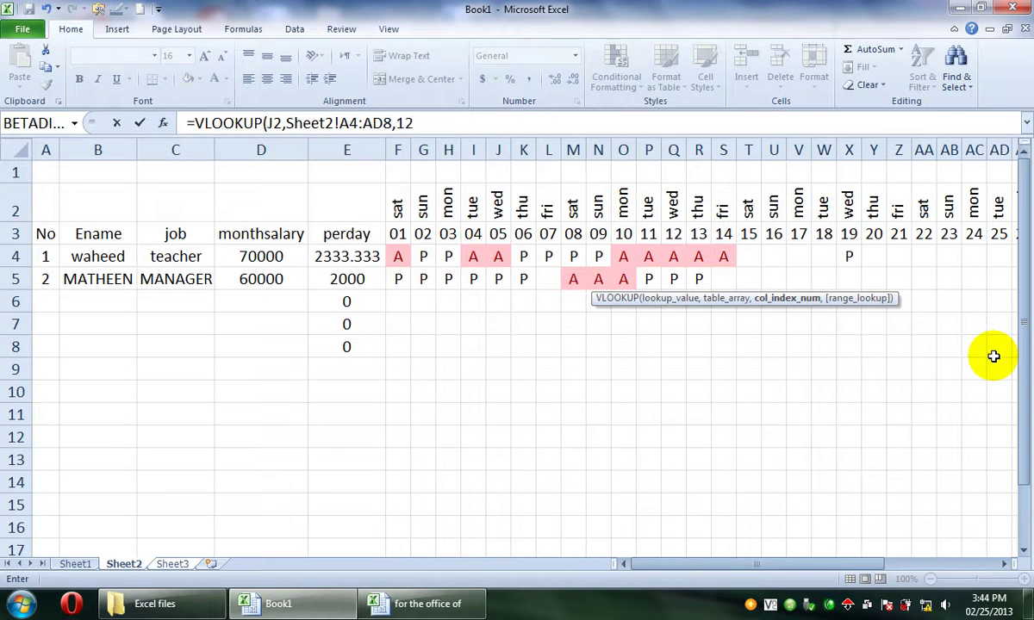
type("12")
key("Return")
Enter a VLOOKUP in M5 for the day 08 mark, looking up J2 in Sheet2!A4:AC7 with column index 13.
key("Up")
key("Right")
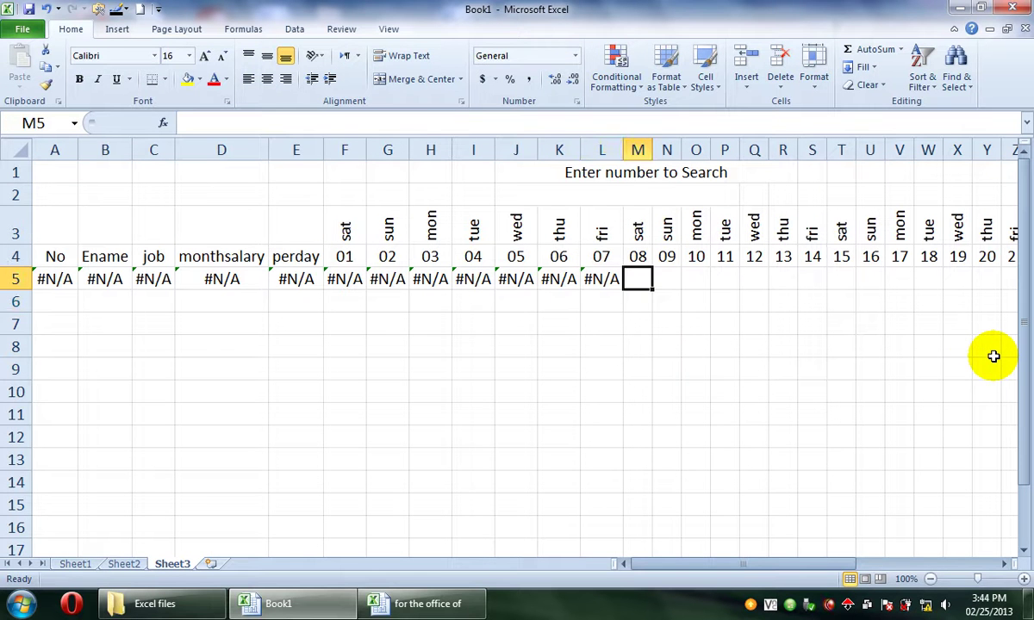
type("=vl")
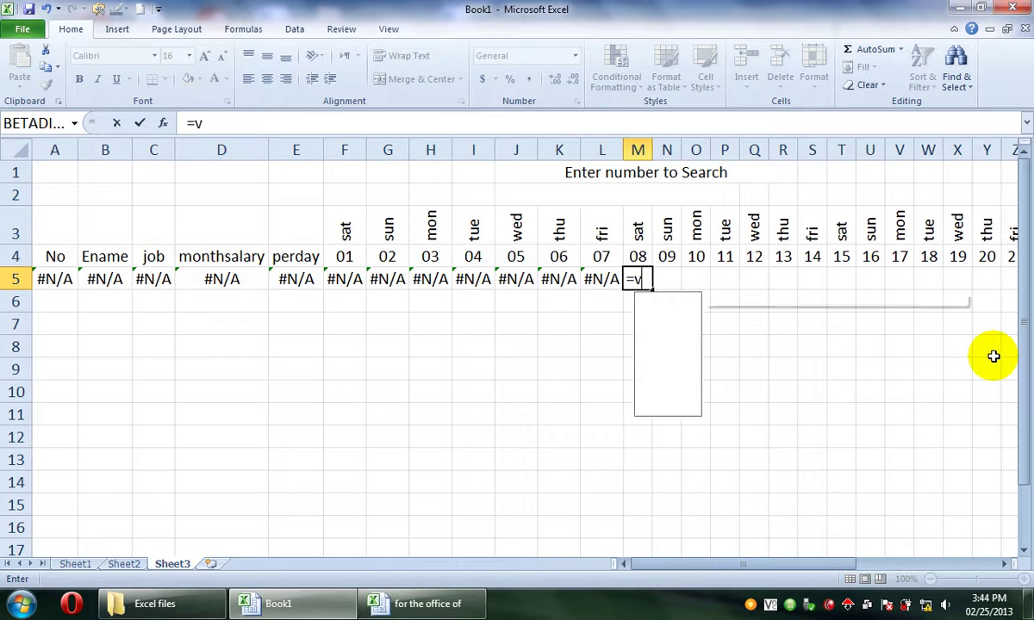
key("Tab")
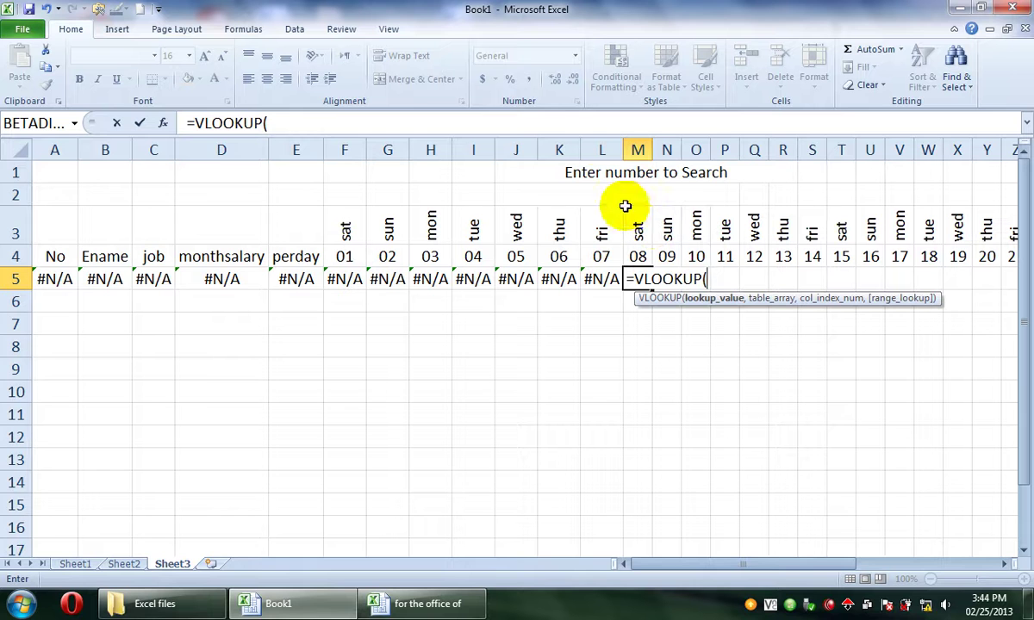
left_click(596, 191)
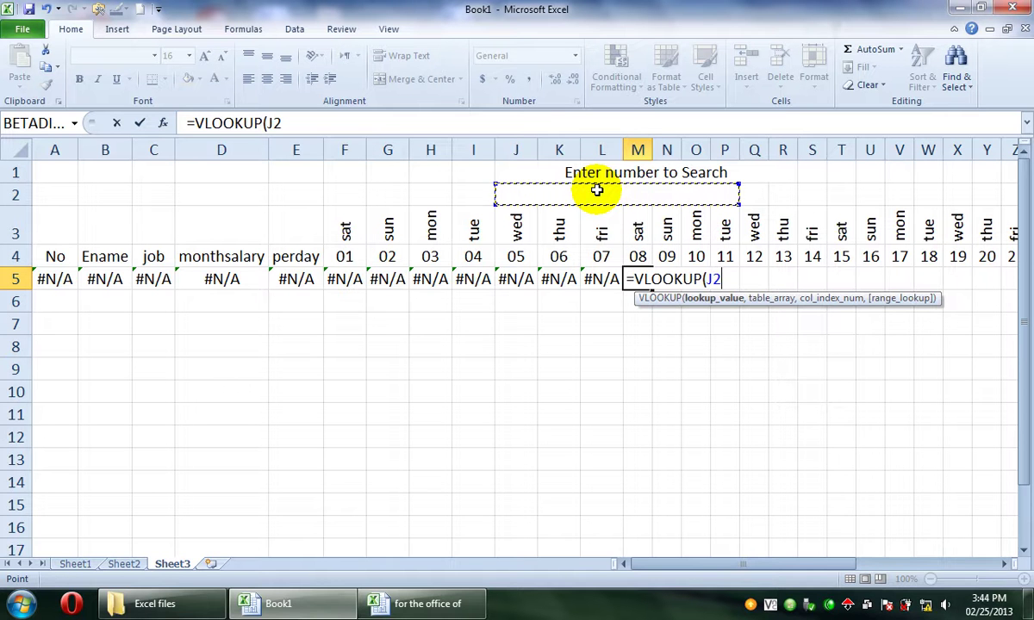
type(",")
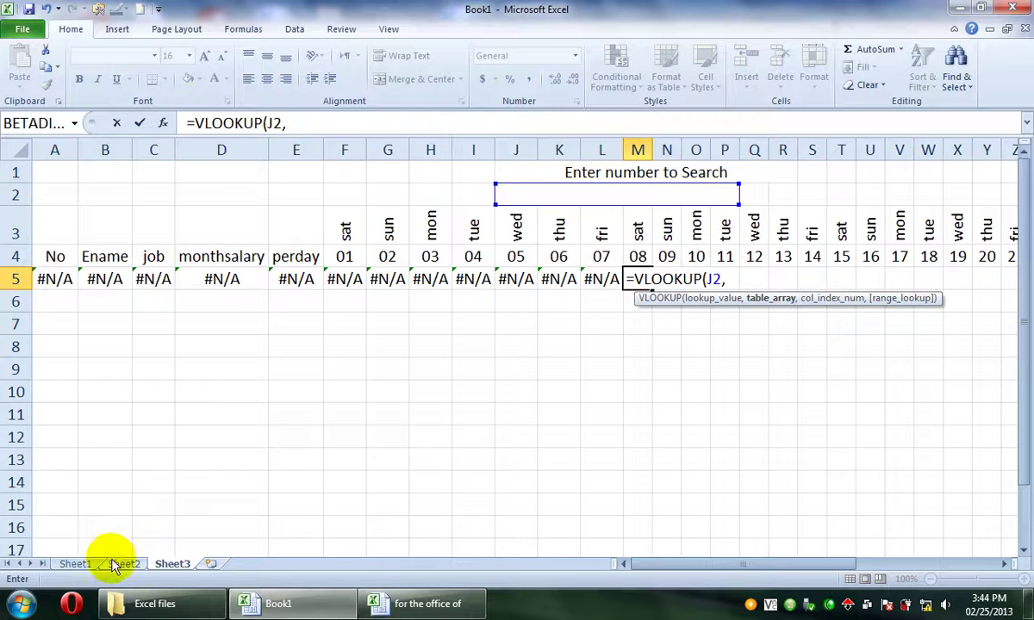
left_click(121, 565)
left_click_drag(53, 256, 969, 316)
type(",13")
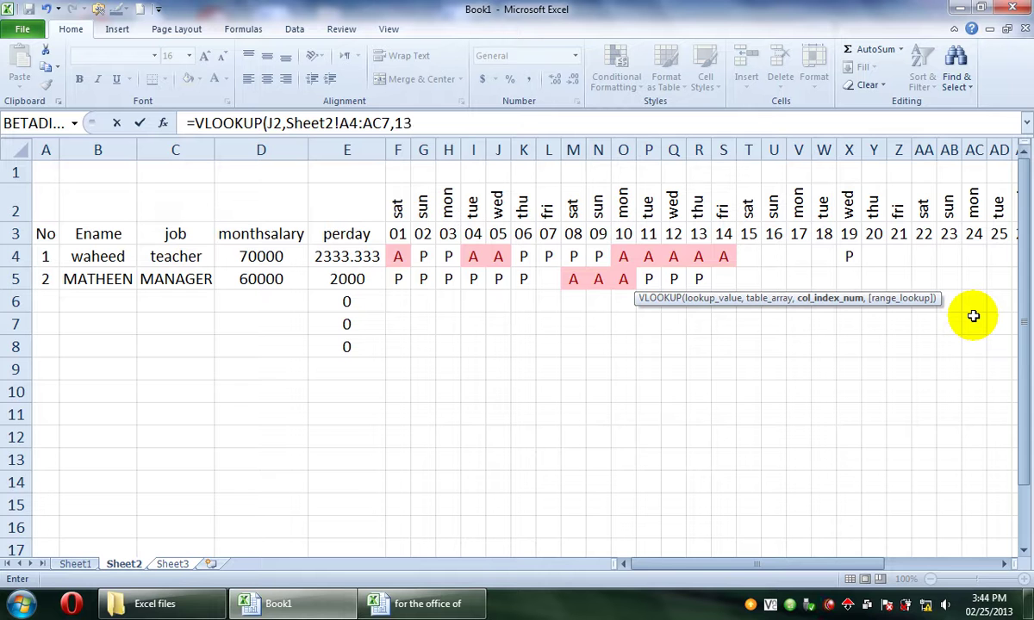
type(")")
key("Return")
Enter a VLOOKUP in N5 for the day 09 mark, looking up J2 in Sheet2!A4:AD6 with column index 14.
key("Up")
key("Right")
type("=")
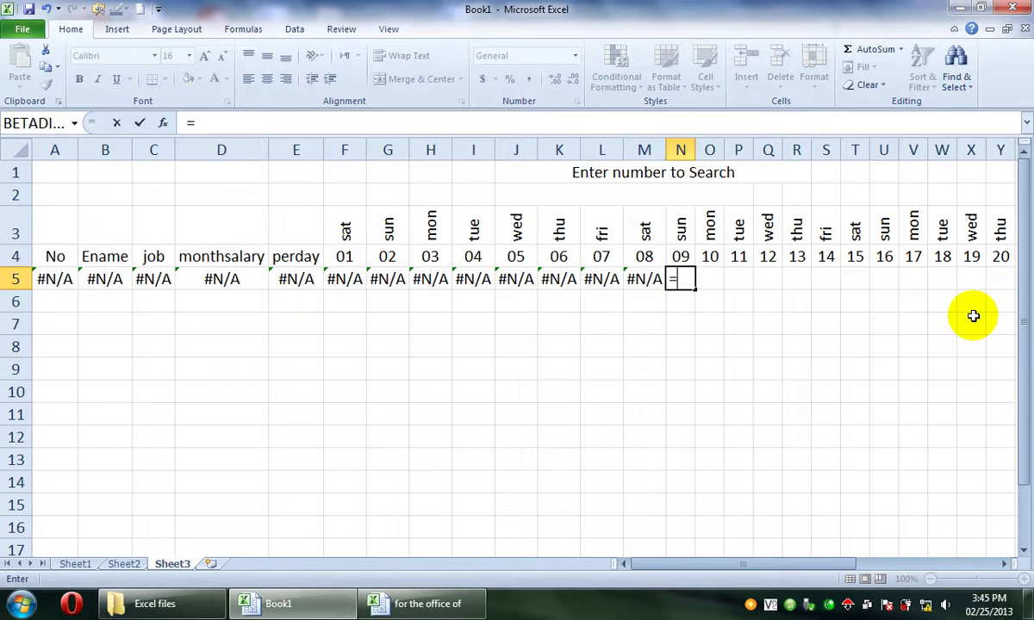
type("vl")
key("Tab")
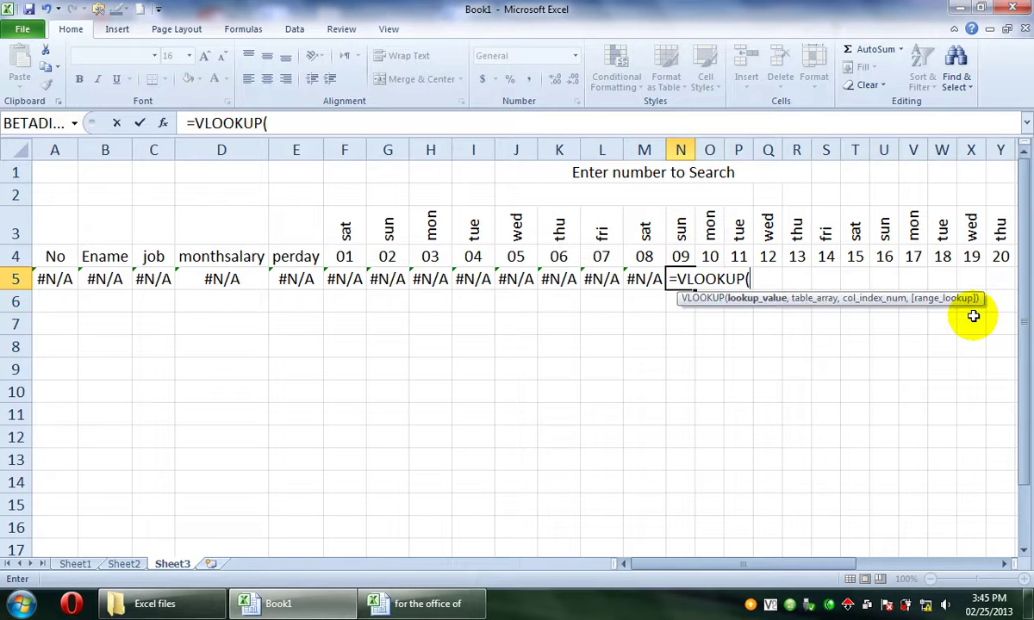
left_click(690, 198)
type(",")
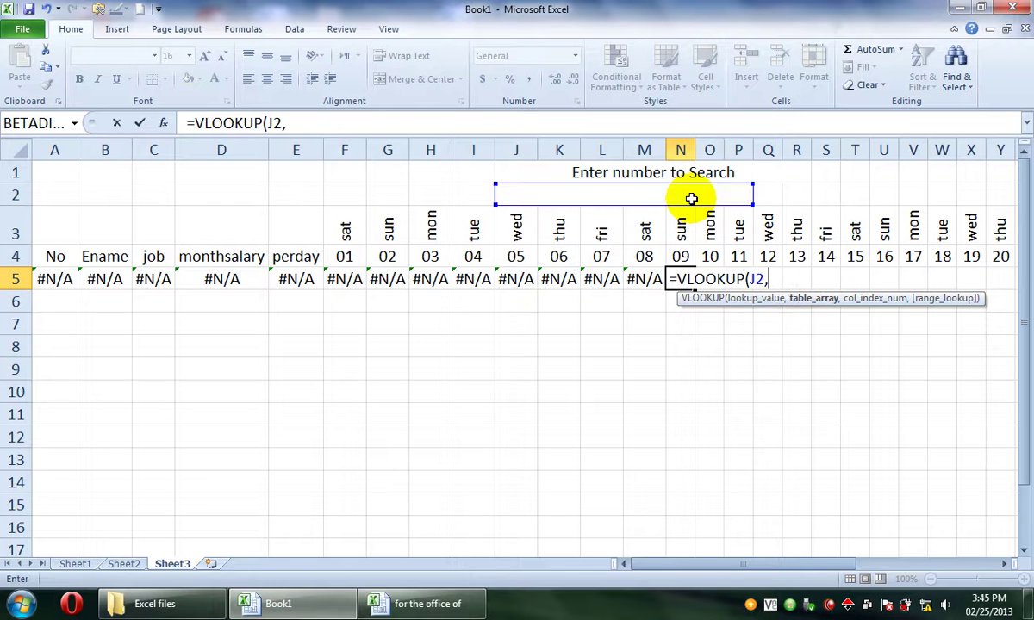
left_click(123, 565)
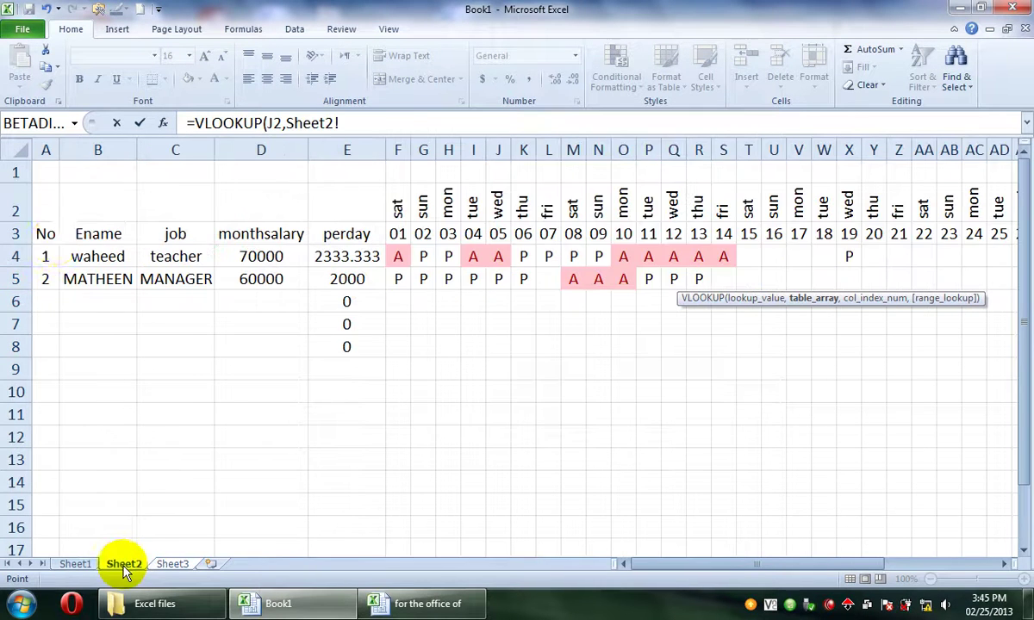
left_click_drag(43, 250, 986, 308)
type(",14")
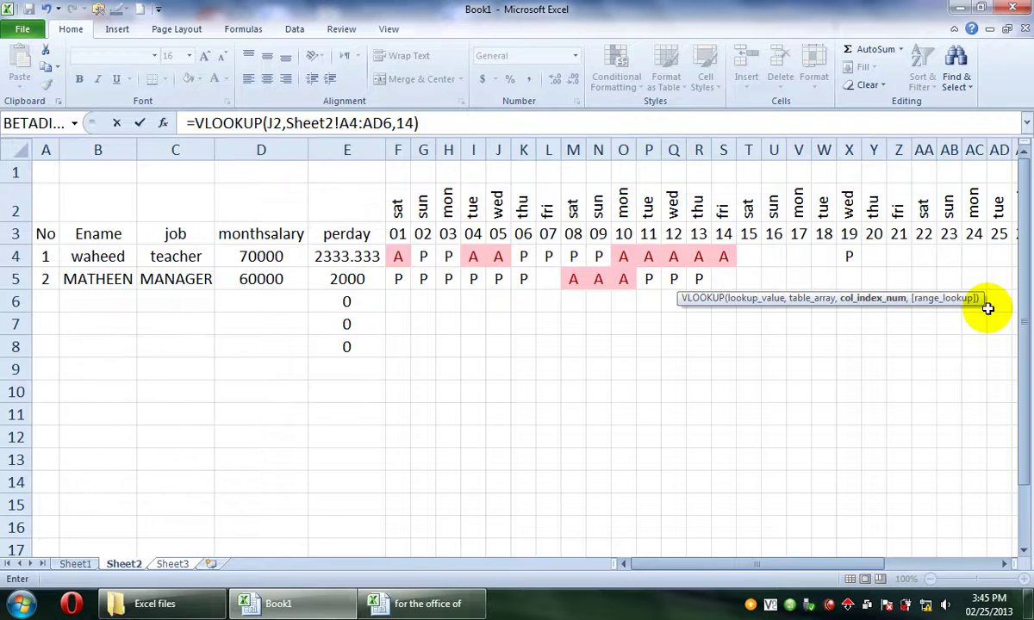
key("Return")
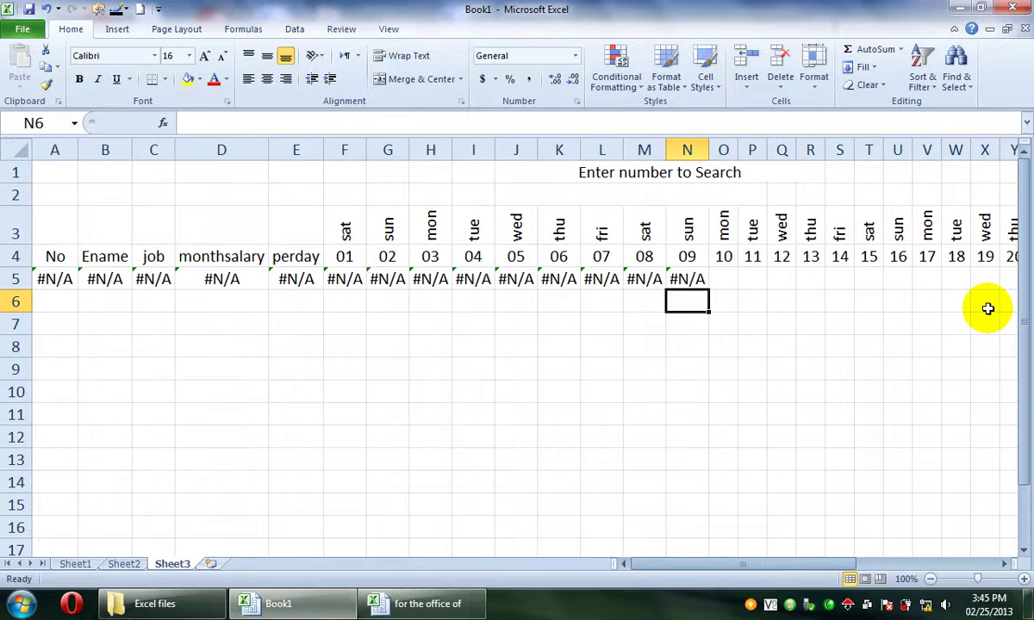
Enter 2 as the search number in J2 to look up that employee's record.
left_click(761, 210)
left_click(700, 196)
type("2")
key("Return")
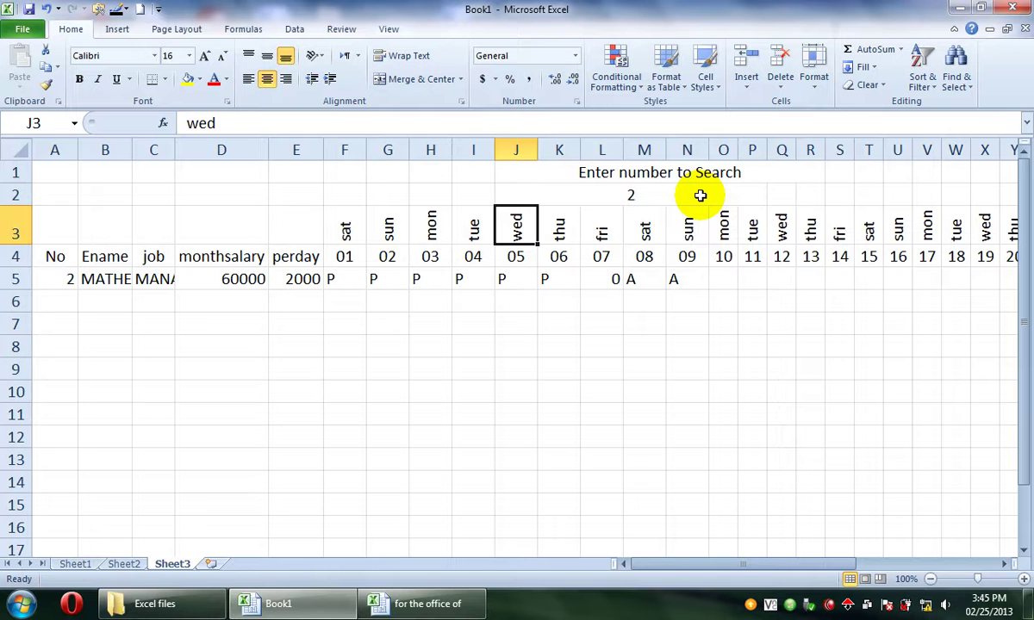
Enter a VLOOKUP in O5 for the day 10 mark, looking up J2 in Sheet2!A4:AD9 with column index 15.
left_click(732, 281)
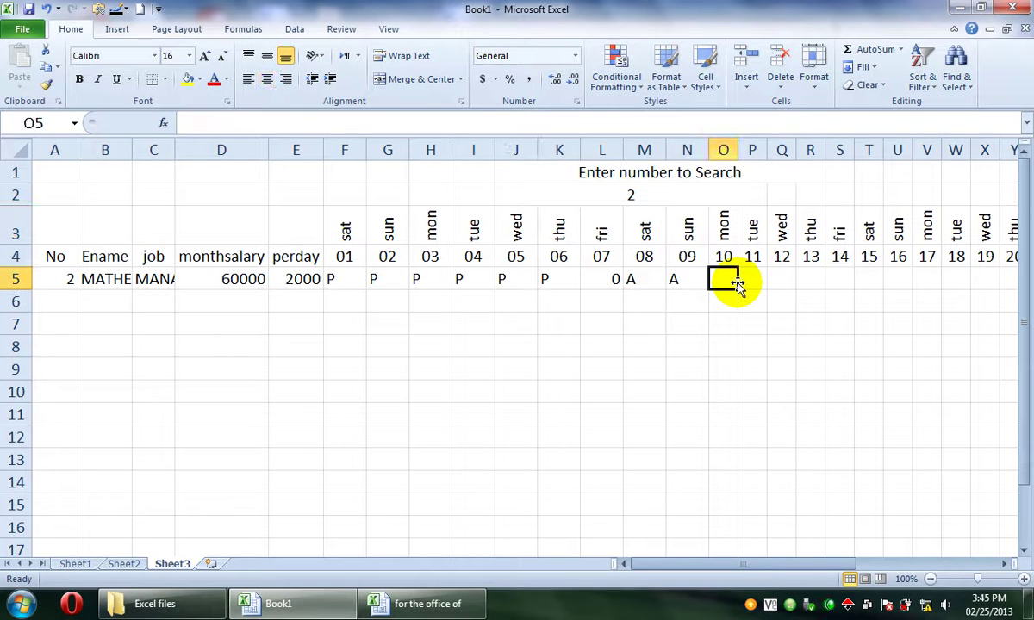
left_click(693, 279)
key("Right")
key("Right")
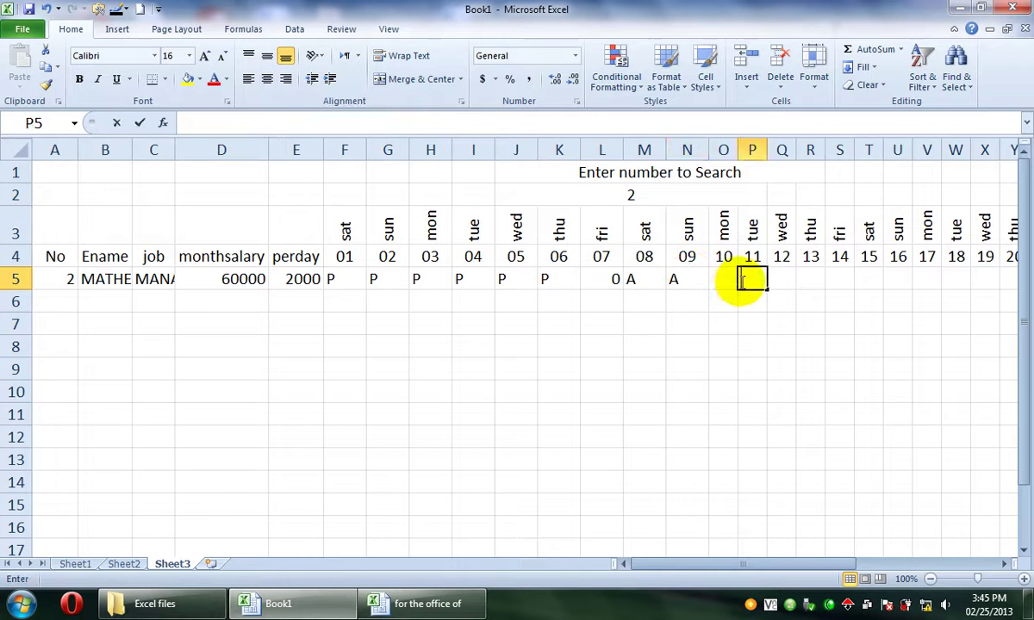
left_click(723, 280)
type("=")
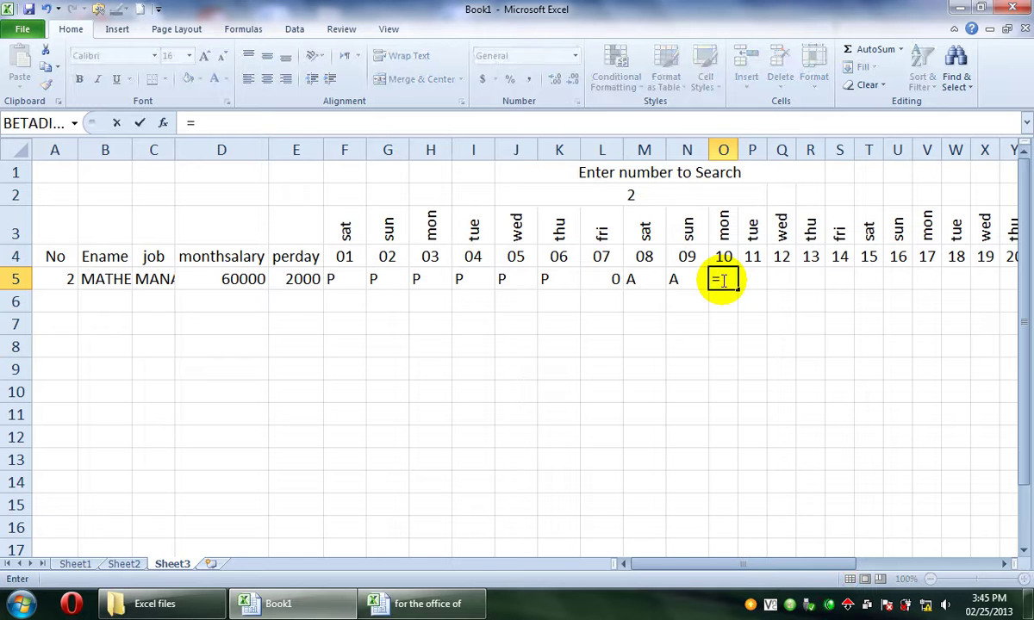
type("vl")
key("Tab")
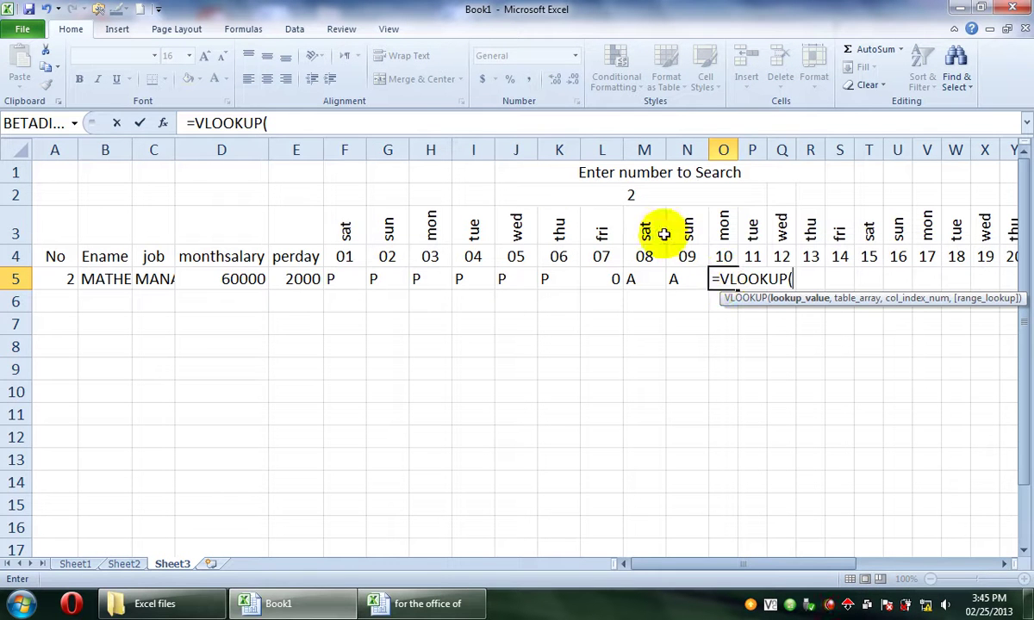
left_click(632, 200)
type(",")
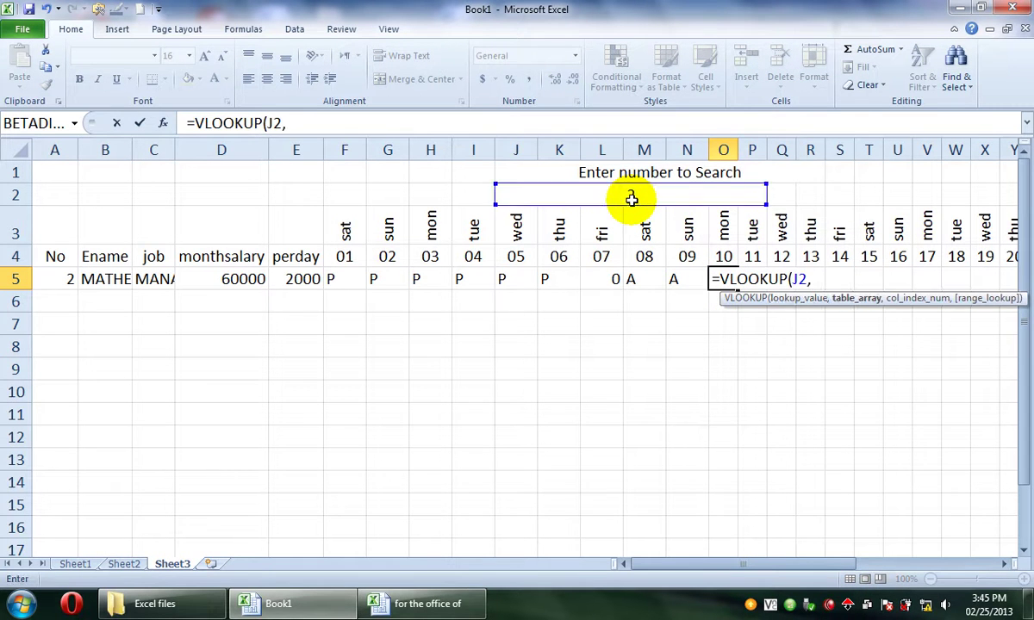
left_click(123, 565)
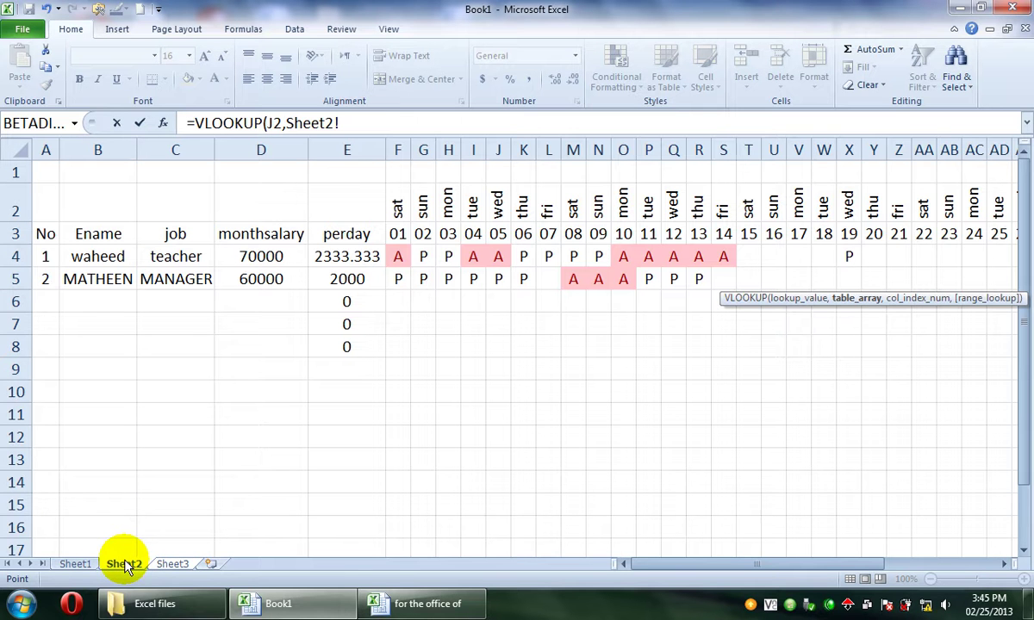
left_click_drag(45, 256, 997, 360)
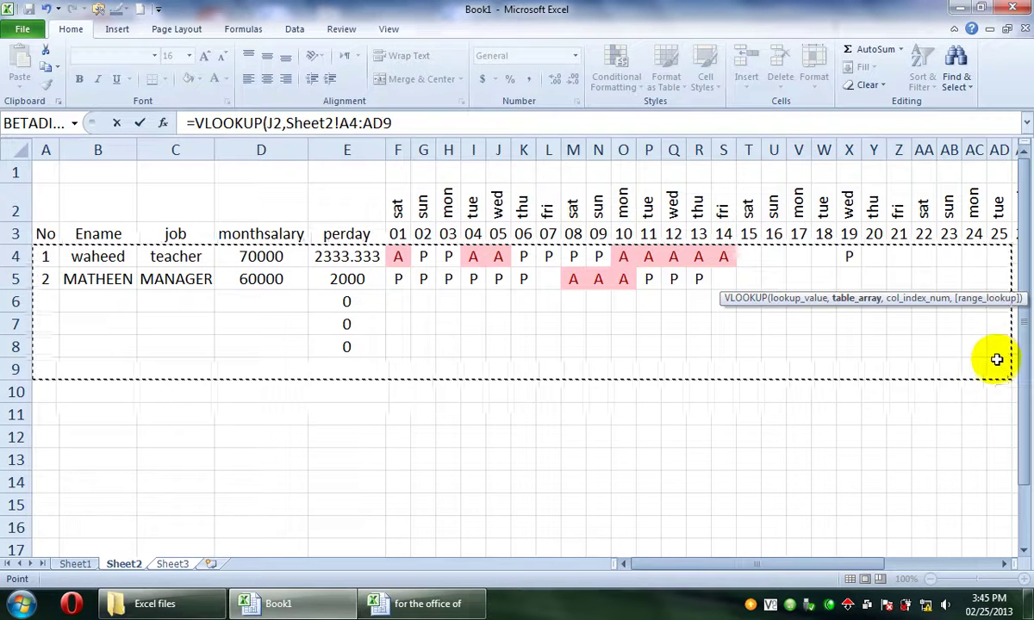
type(",15")
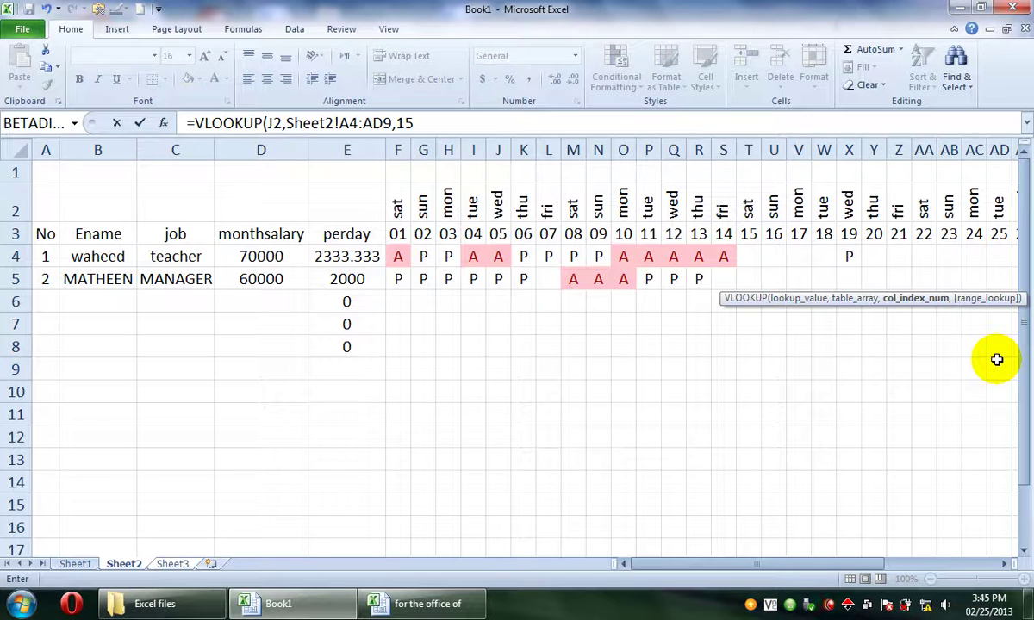
key("Return")
Enter a VLOOKUP in P5 for the day 11 mark, looking up J2 in Sheet2!A4:AC7 with column index 16.
key("Up")
key("Right")
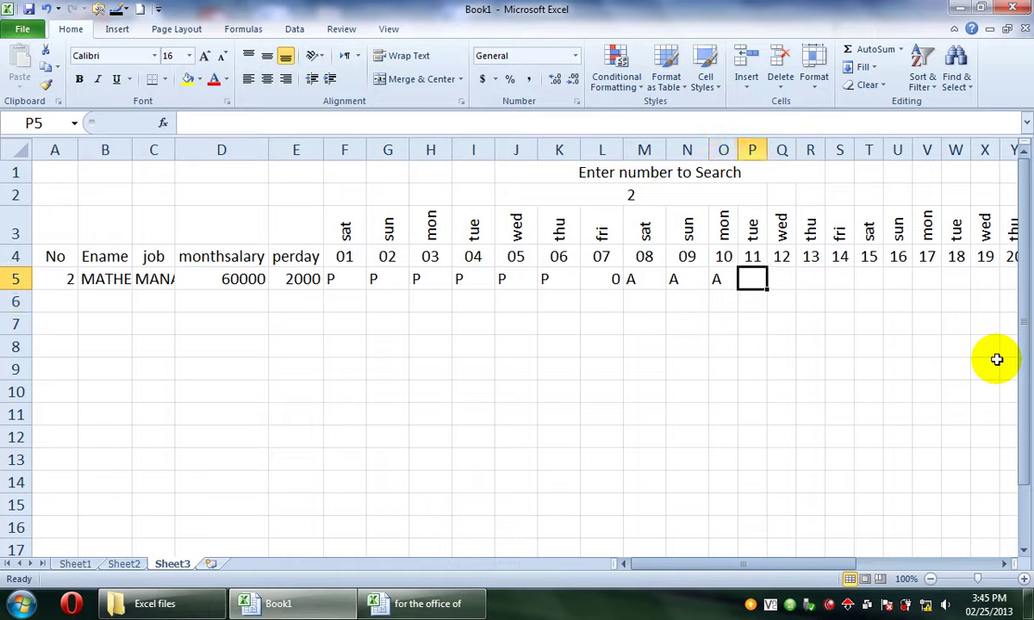
type("=")
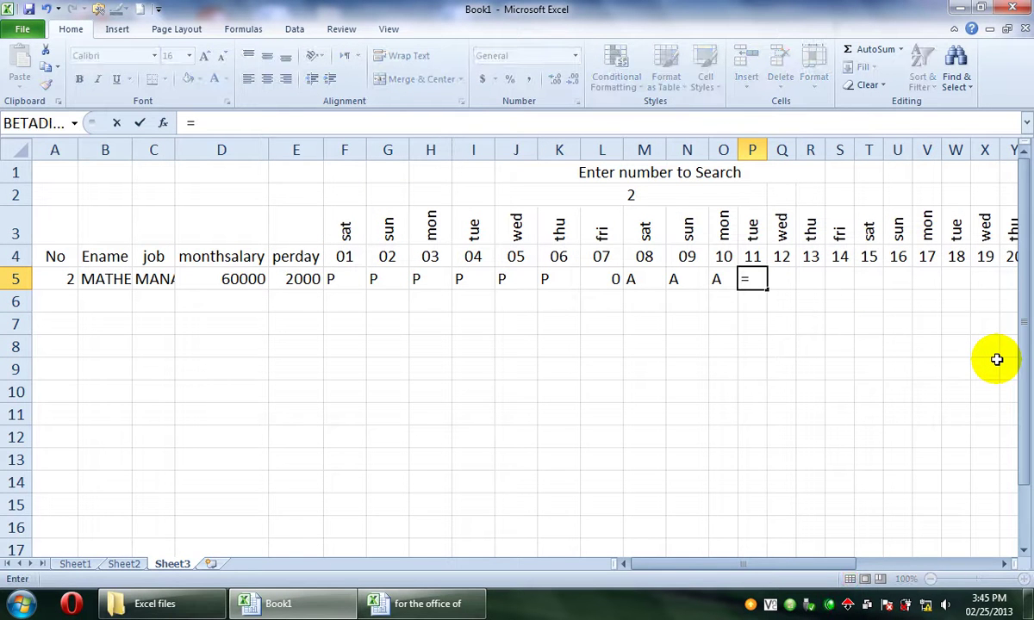
type("VLOOKUP(")
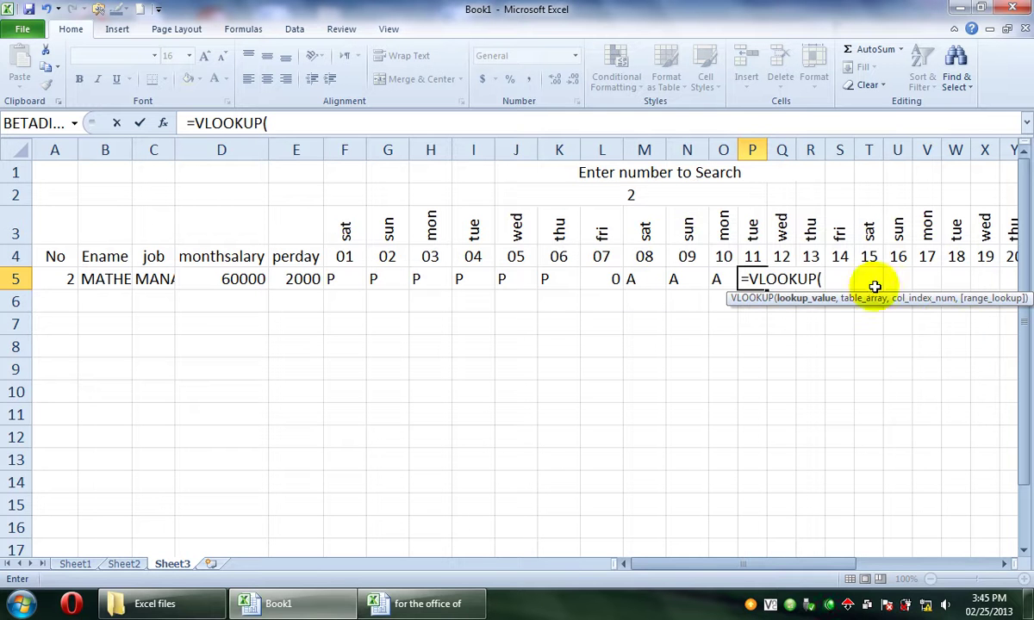
left_click(627, 191)
type(",")
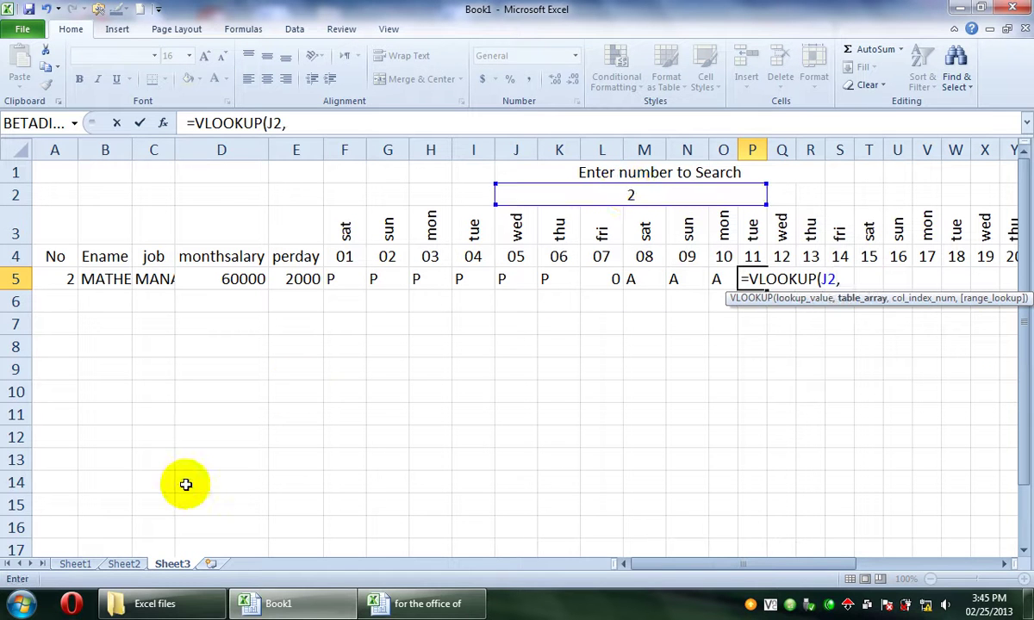
left_click(120, 564)
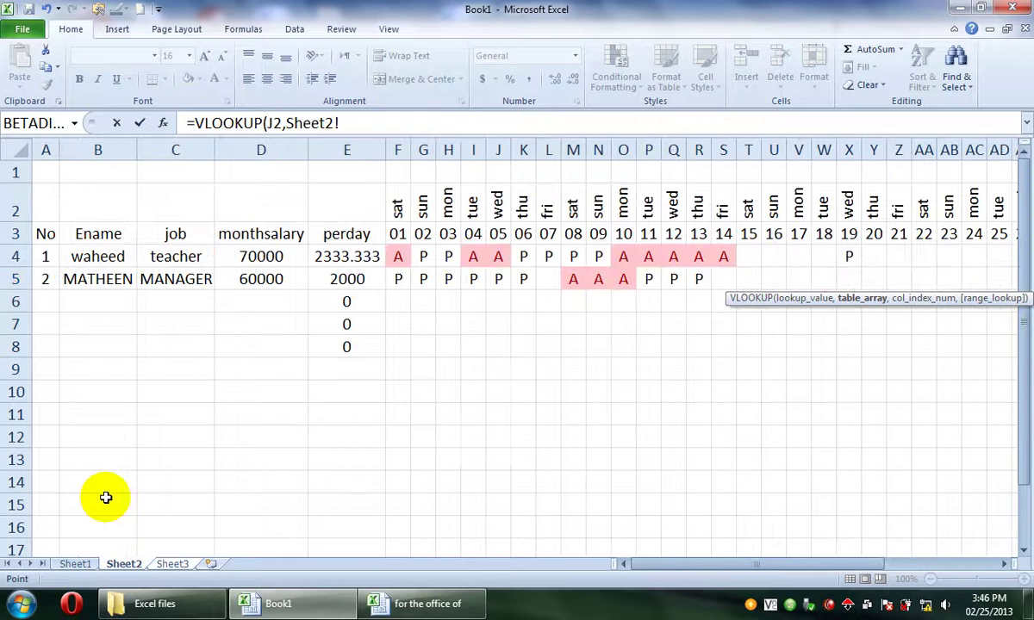
left_click_drag(51, 252, 984, 330)
type(",16")
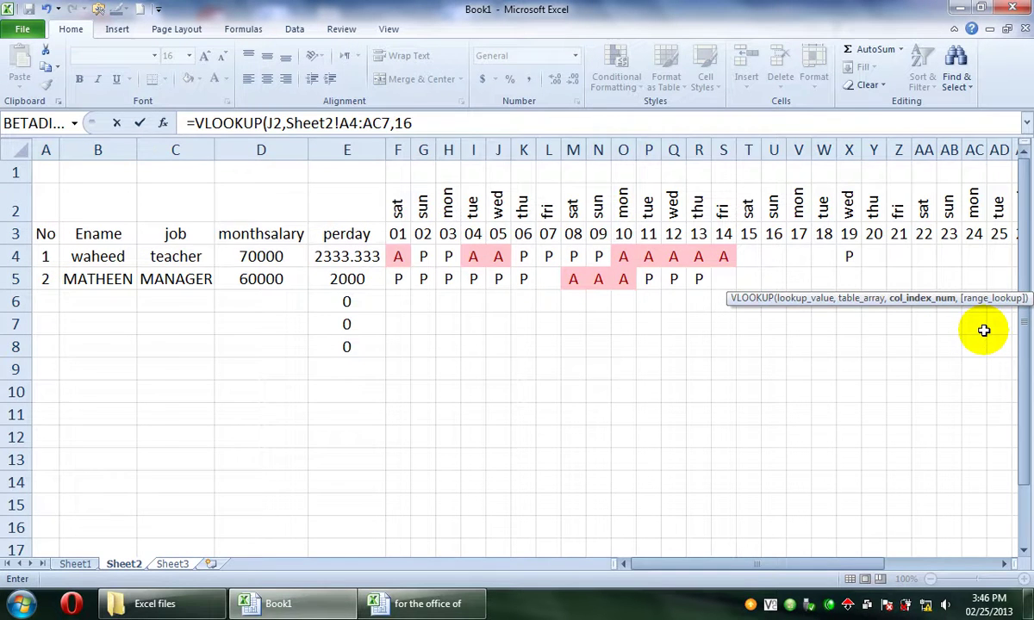
key("Return")
Enter a VLOOKUP in Q5 for the day 12 mark, looking up J2 in Sheet2!A4:AD7 with column index 17.
key("Up")
key("Right")
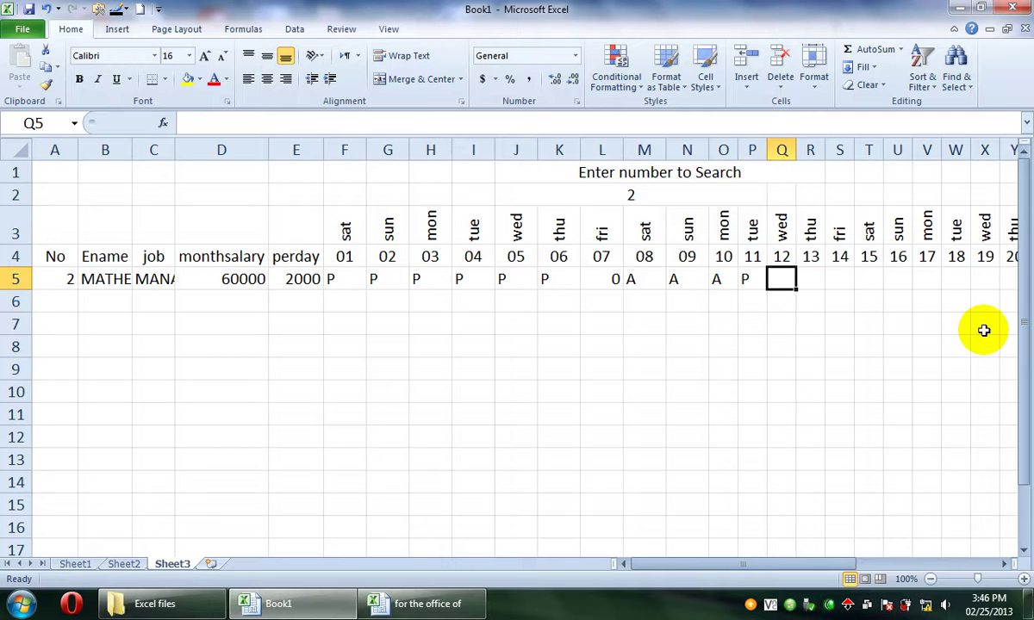
type("=vl")
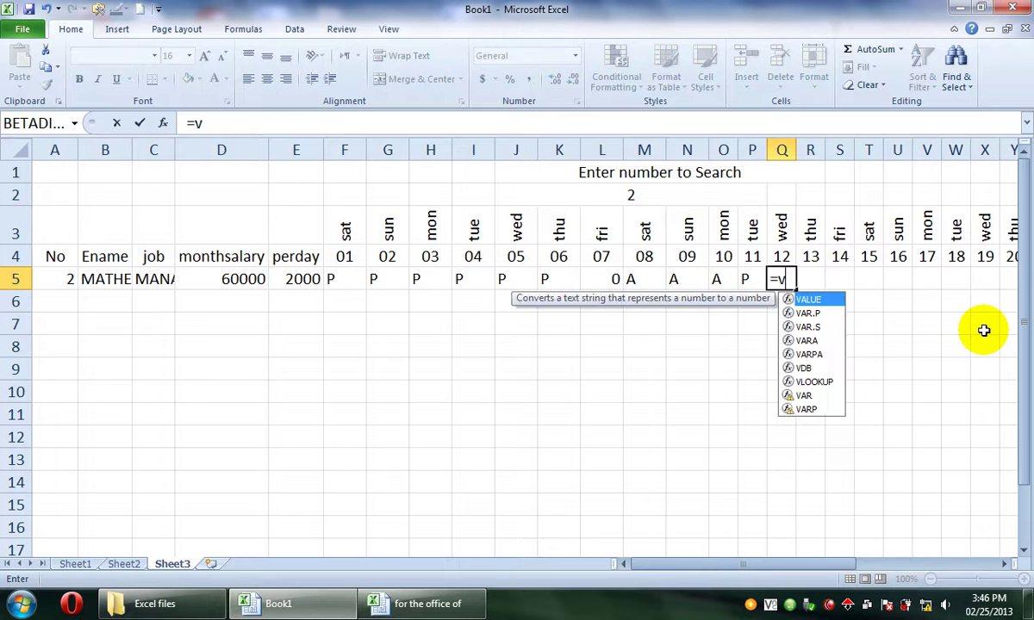
key("Tab")
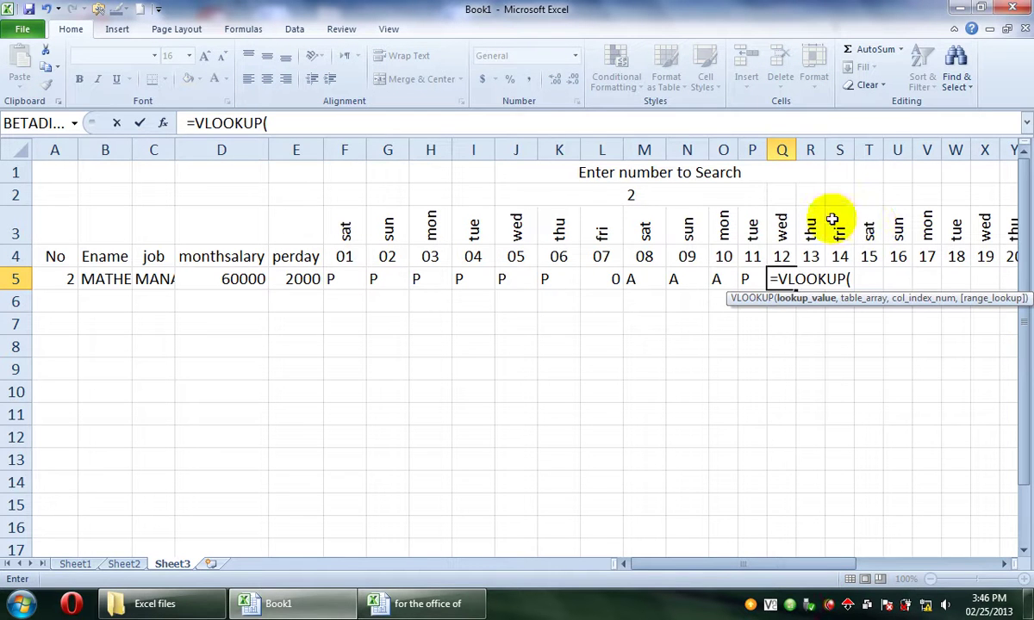
left_click(662, 186)
type(",")
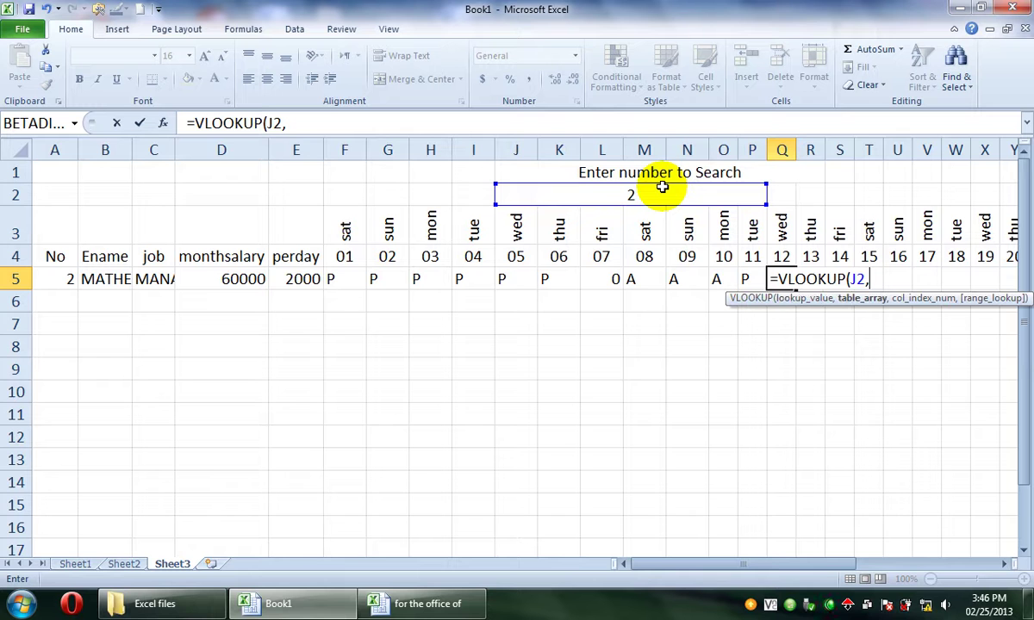
left_click(116, 566)
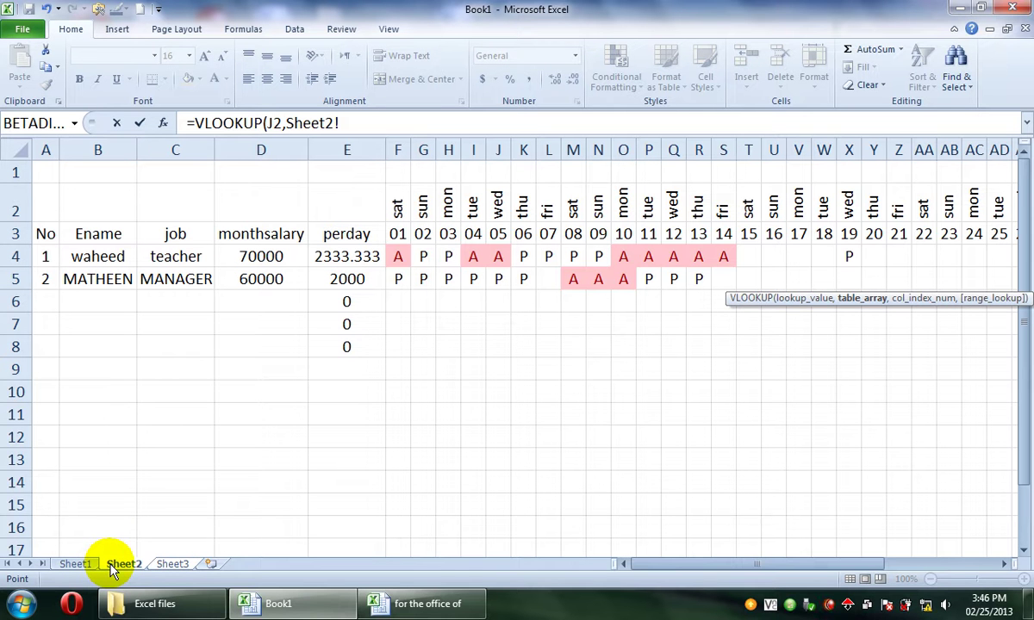
left_click(50, 251)
left_click_drag(50, 252, 994, 326)
type(",")
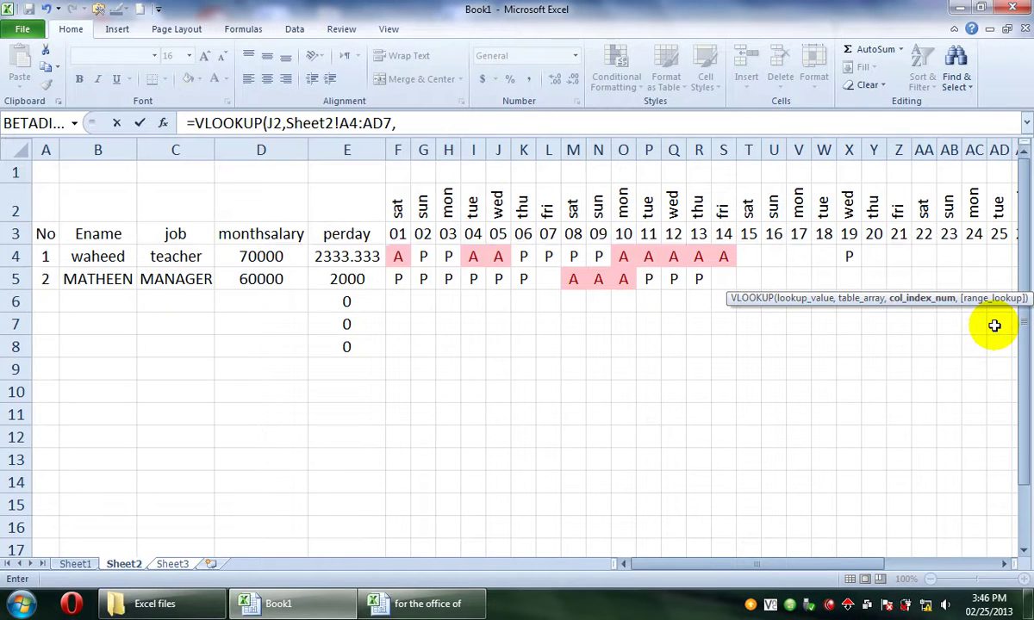
type("17)")
key("Return")
key("Up")
key("Right")
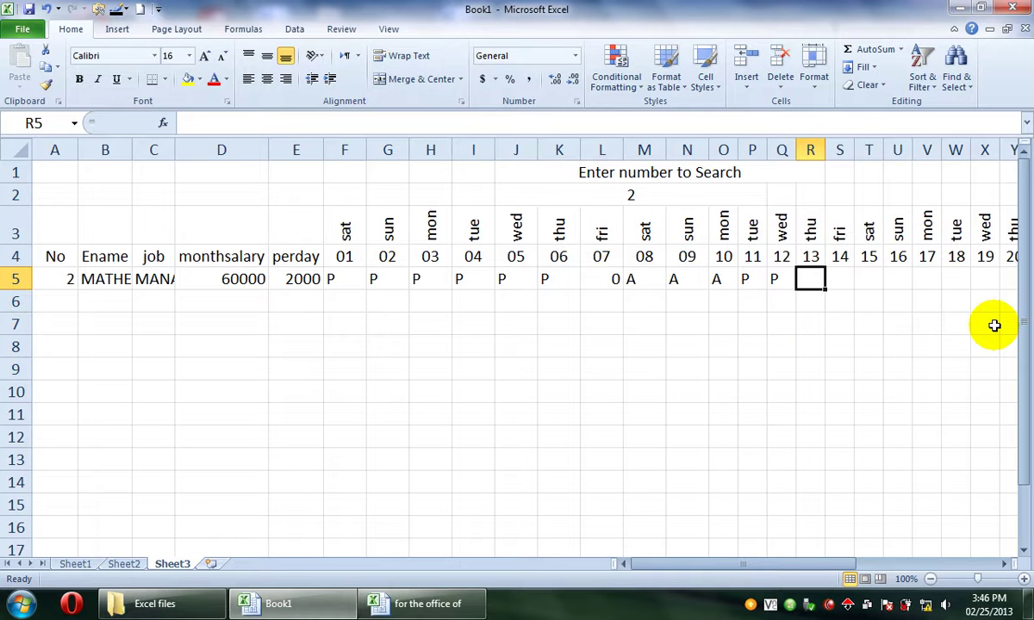
key("Left")
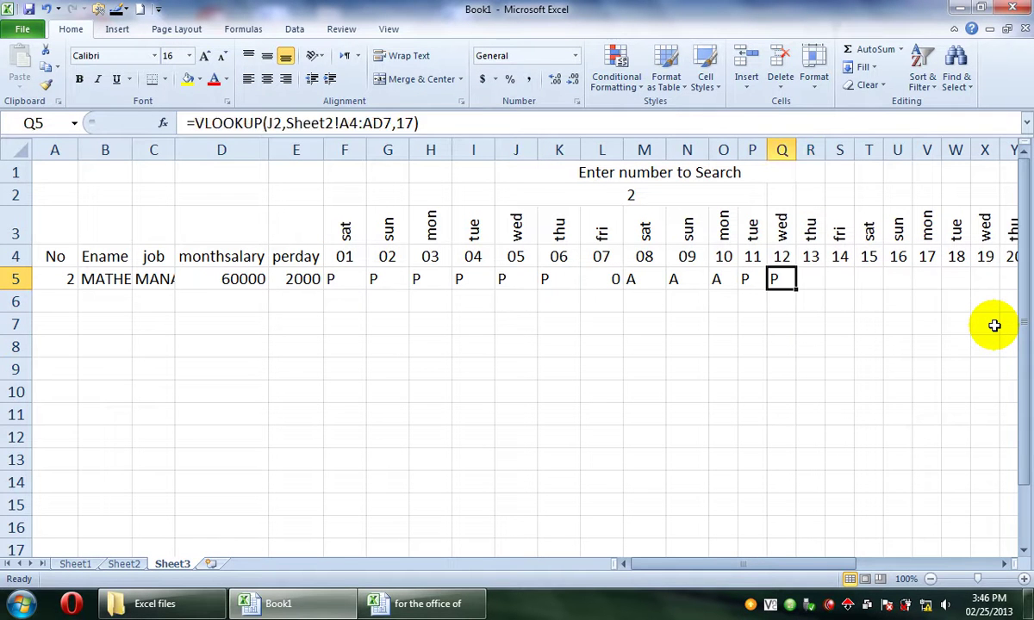
Copy the Sheet2!A4:AD7,17 portion of the VLOOKUP formula in Q5, leaving the formula itself unmodified.
left_click(418, 125)
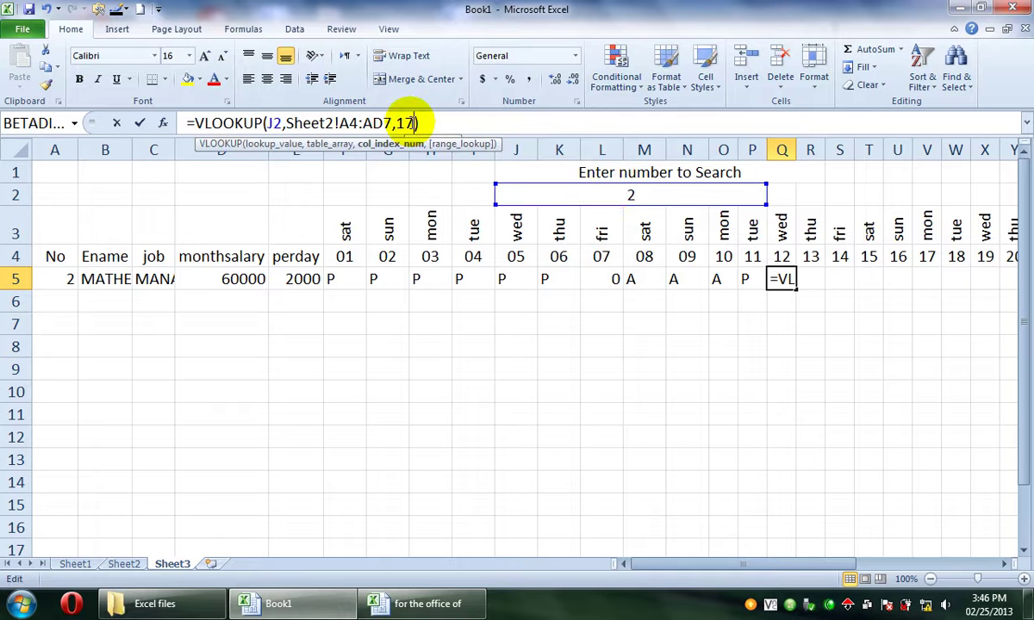
key("shift+Left")
key("shift+Left")
key("shift+Left")
key("shift+Left")
key("shift+Left")
key("shift+Left")
key("shift+Left")
key("shift+Left")
key("shift+Left")
key("shift+Left")
key("shift+Left")
key("shift+Left")
key("shift+Left")
key("shift+Left")
key("shift+Left")
key("shift+Left")
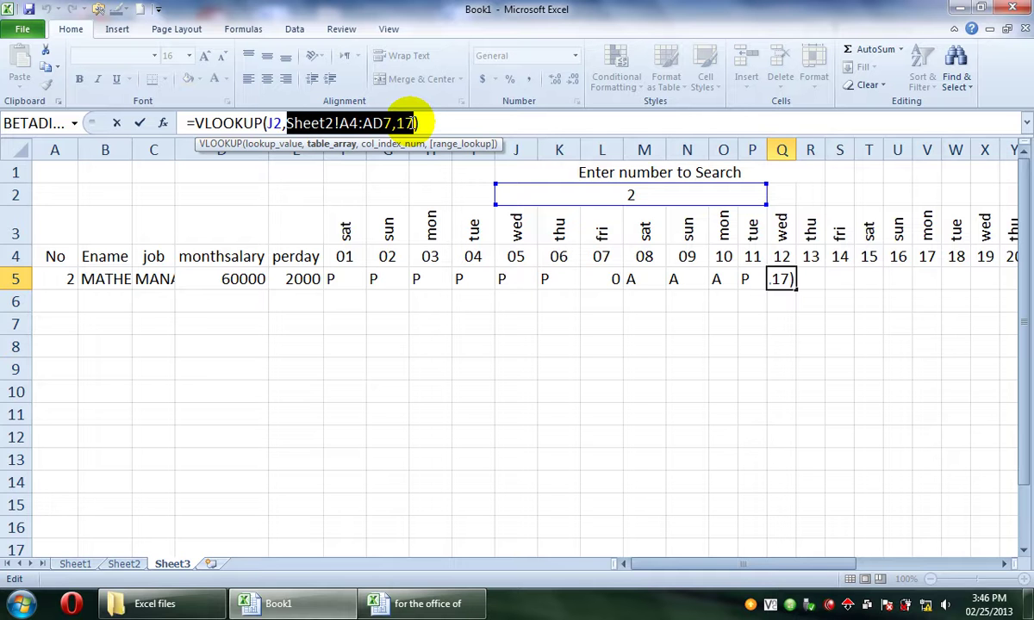
left_click(814, 274)
key("Escape")
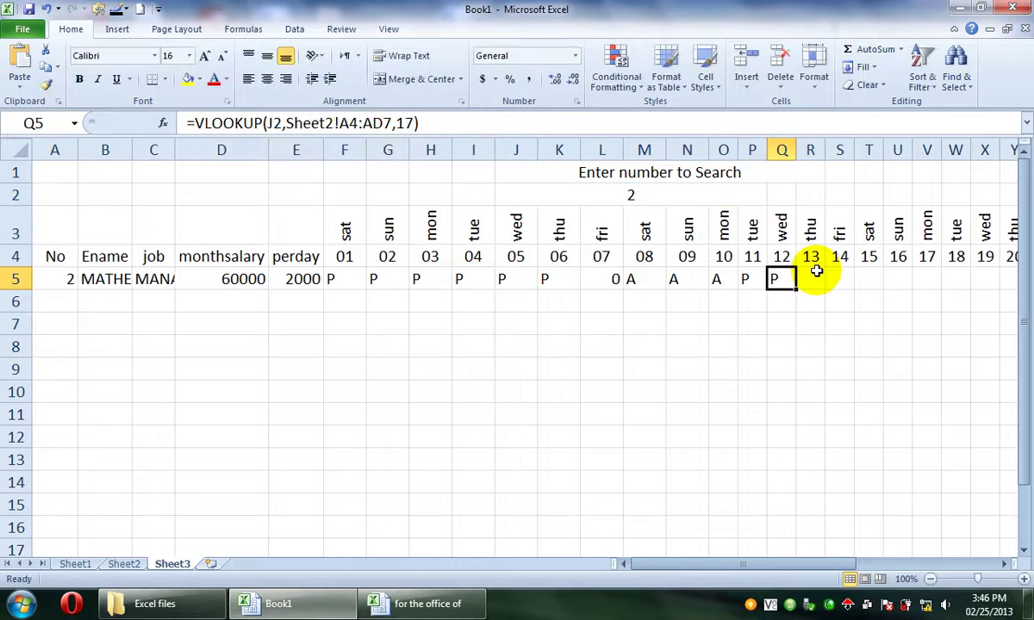
Enter a VLOOKUP in R5 for the day 13 mark, looking up J2 in Sheet2!A4:AD7 with column index 18.
left_click(814, 274)
type("=vl")
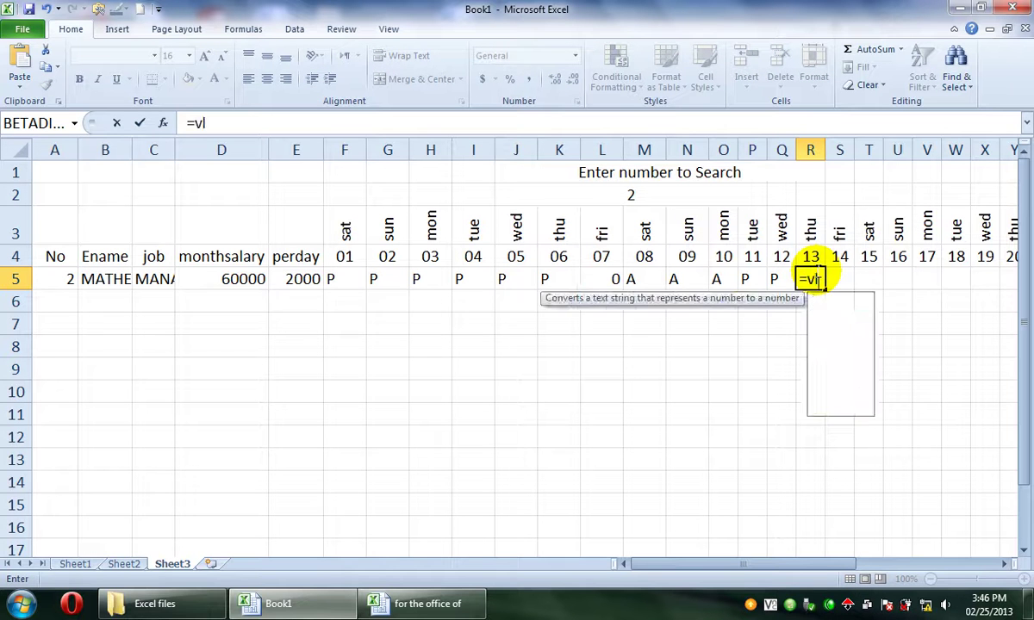
key("Tab")
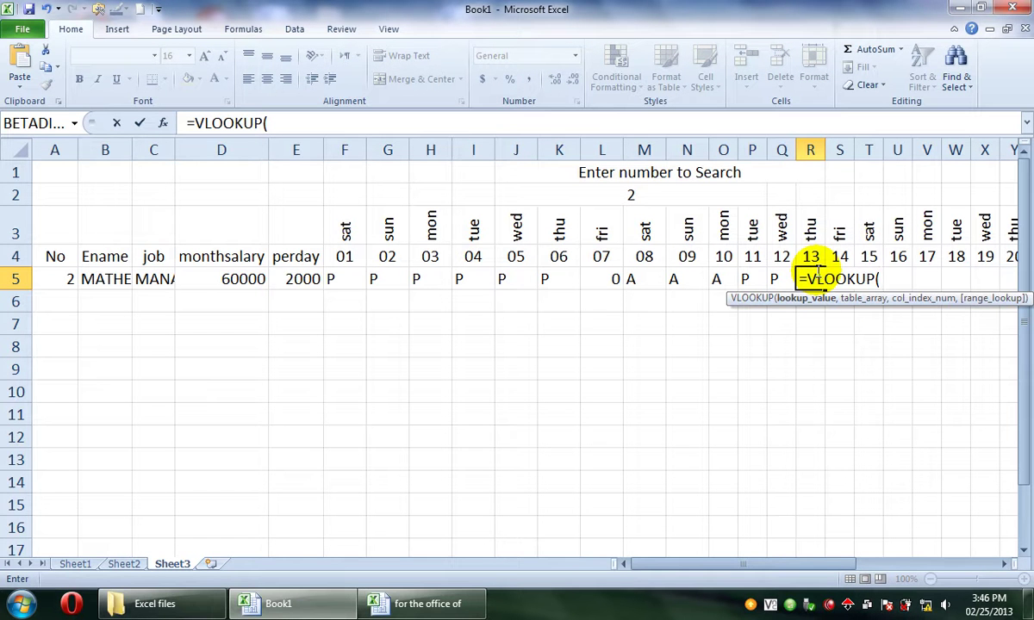
left_click(687, 196)
type(",")
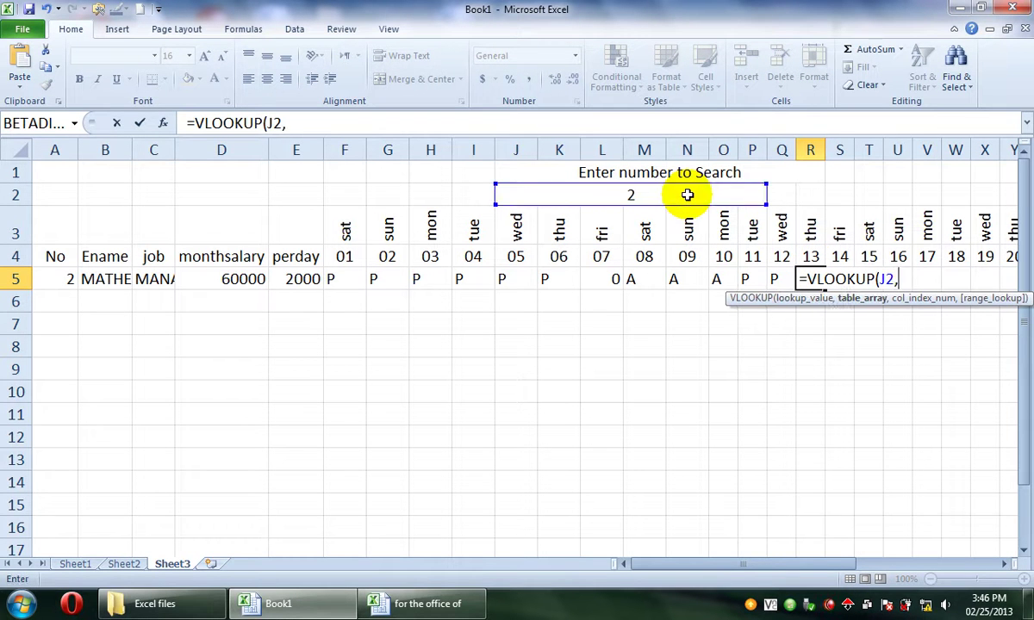
type("Sheet2!A4:AD7,17")
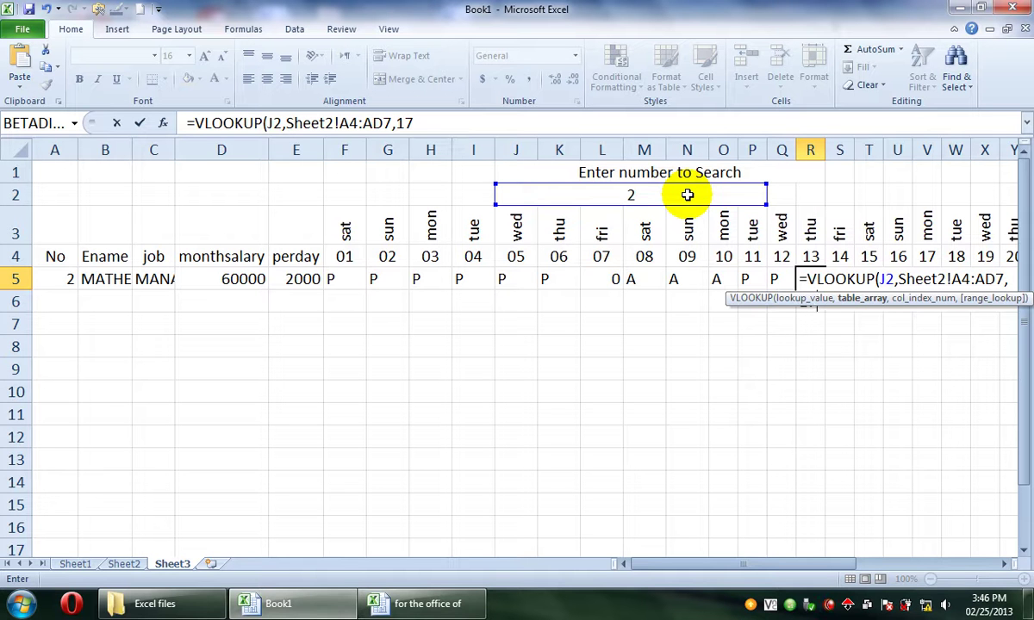
left_click(446, 128)
key("BackSpace")
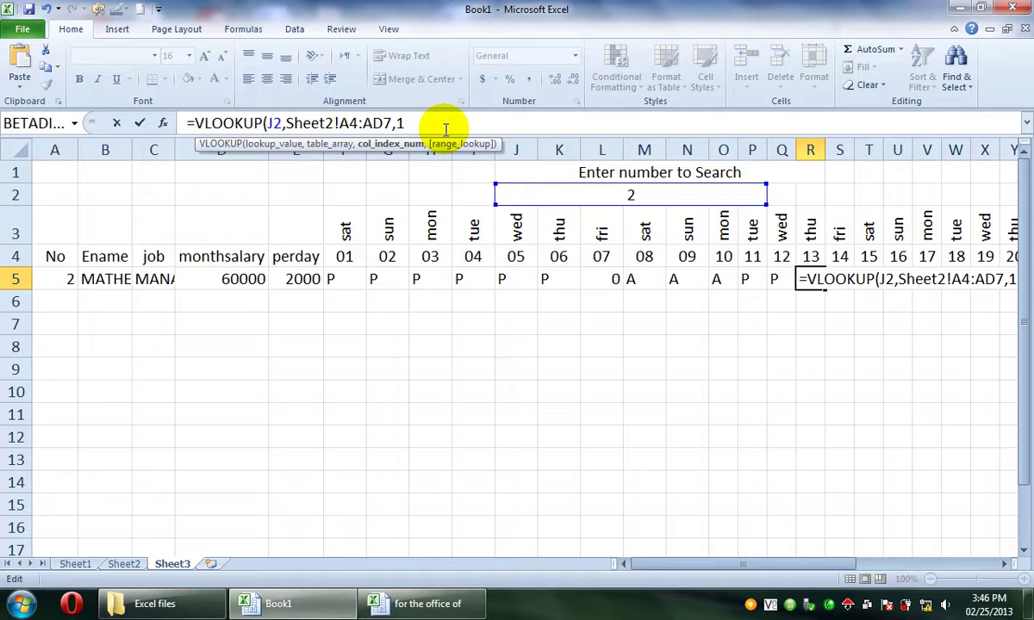
type("8)")
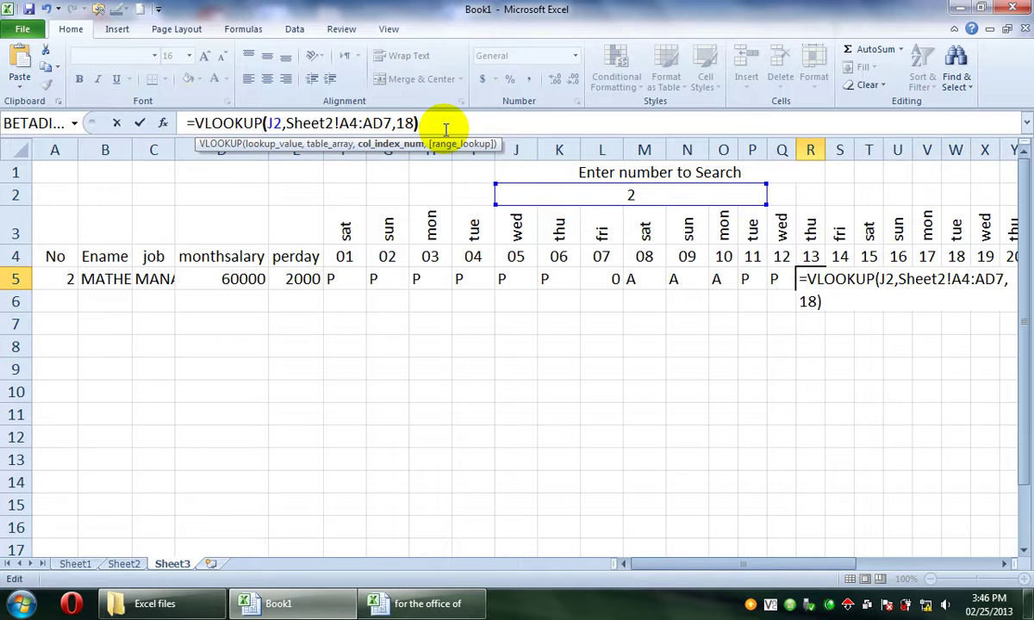
key("Return")
key("Up")
key("Right")
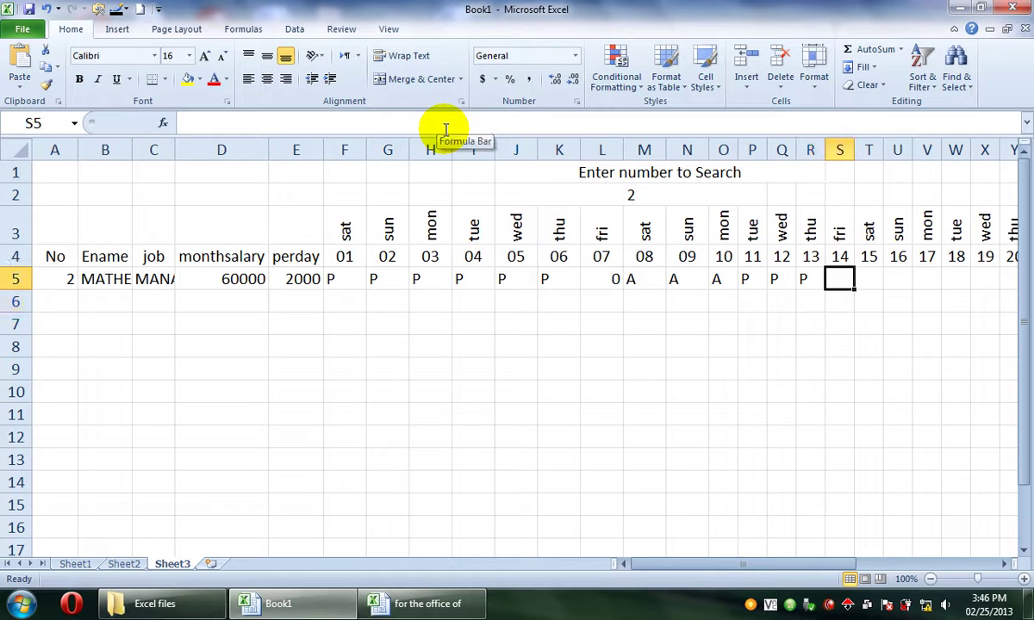
Enter a VLOOKUP in S5 for the day 14 mark, looking up J2 in Sheet2!A4:AD7 with column index 19.
type("=vl")
key("Tab")
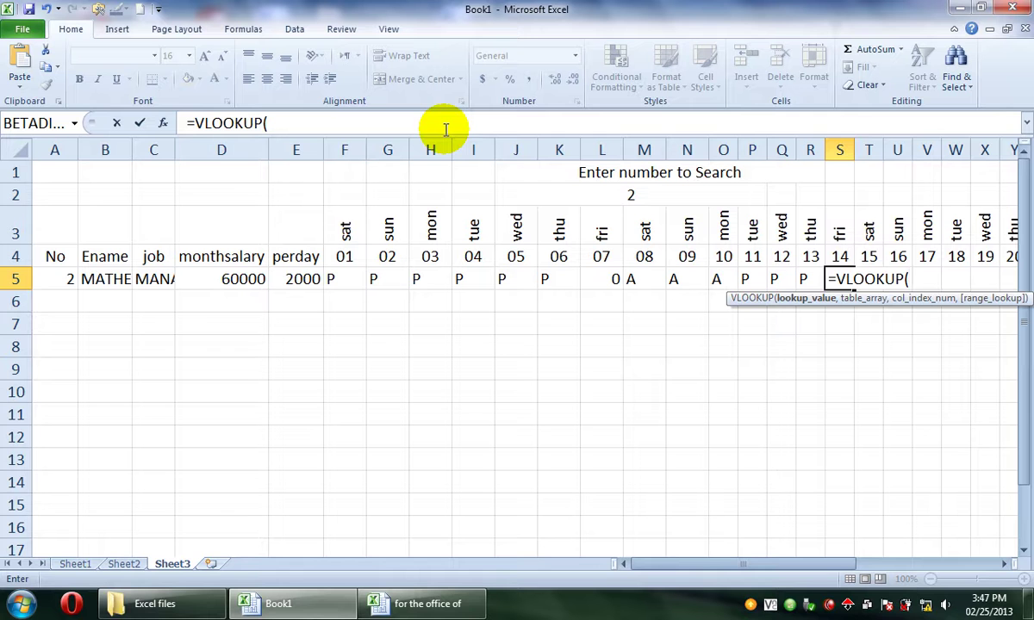
left_click(635, 197)
type(",")
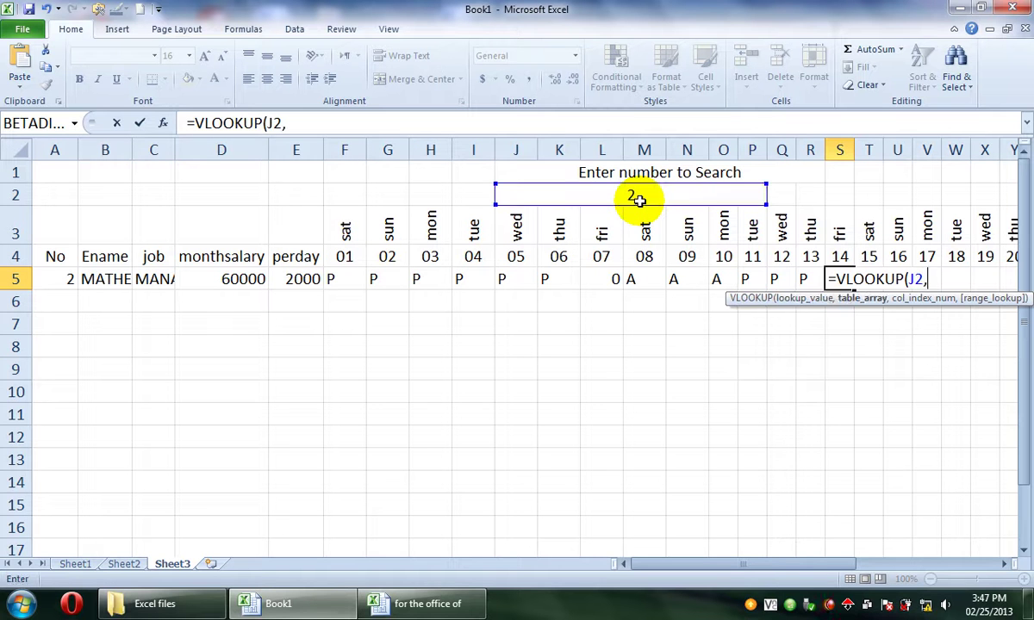
type("Sheet2!A4:AD7,17")
key("BackSpace")
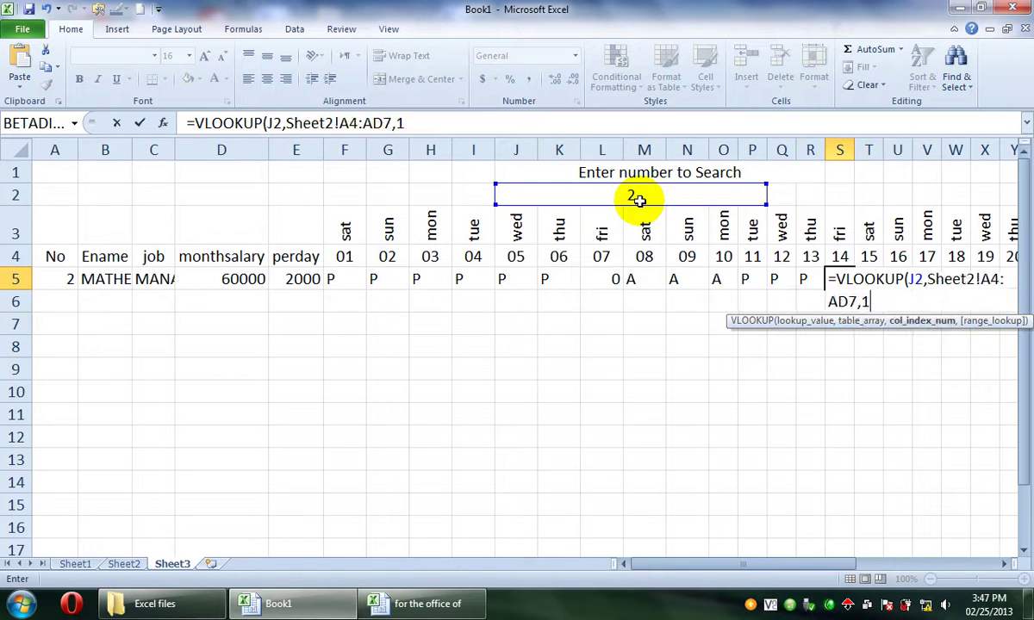
type("9)")
key("Return")
key("Up")
key("Right")
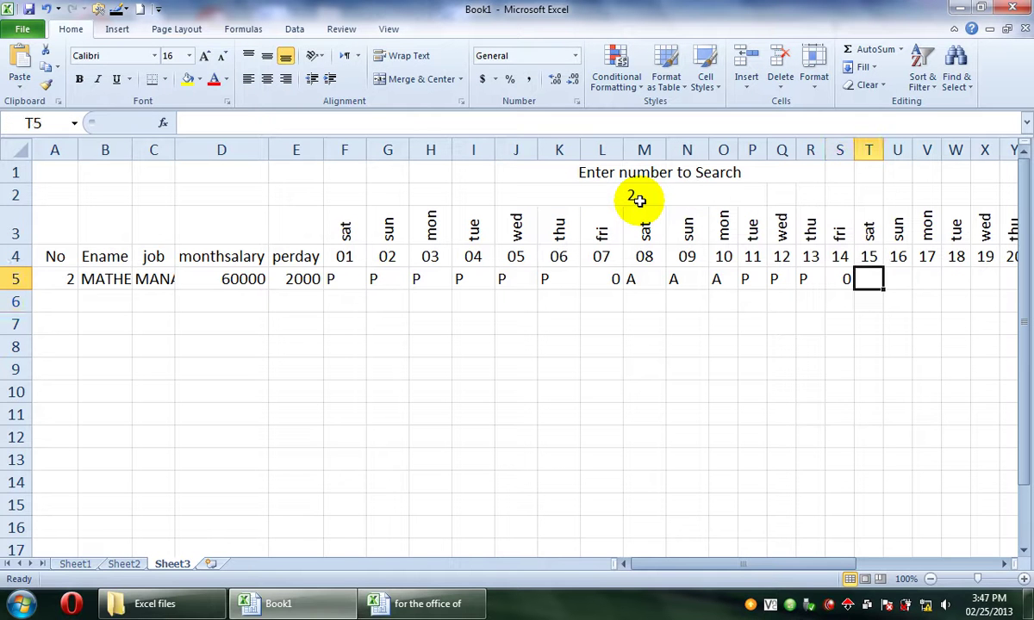
Enter a VLOOKUP in T5 for the day 15 mark, looking up J2 in Sheet2!A4:AD7 with column index 20.
type("=")
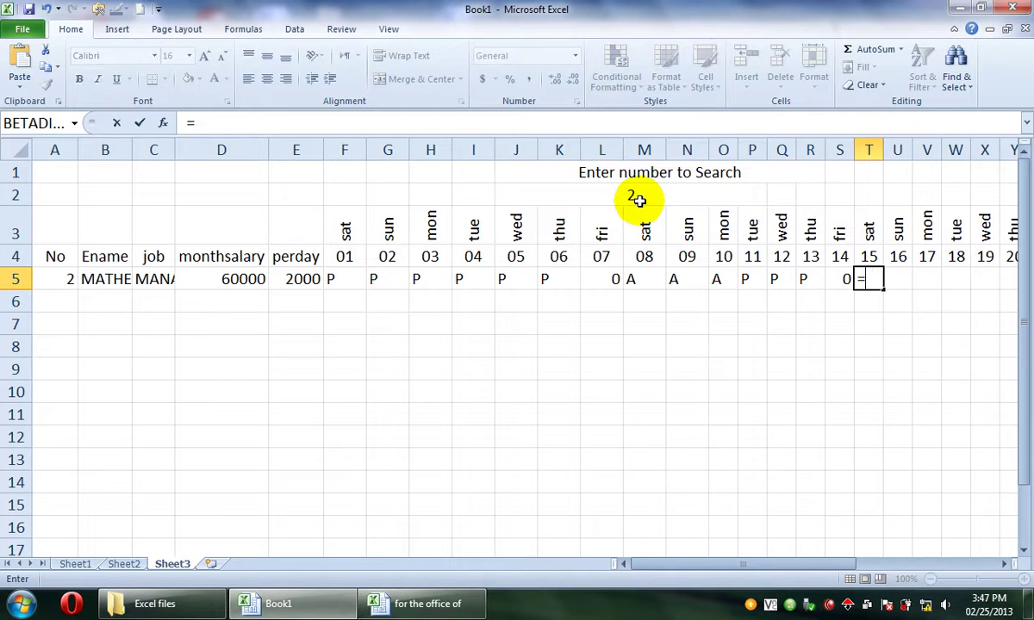
type("VLOOKUP(")
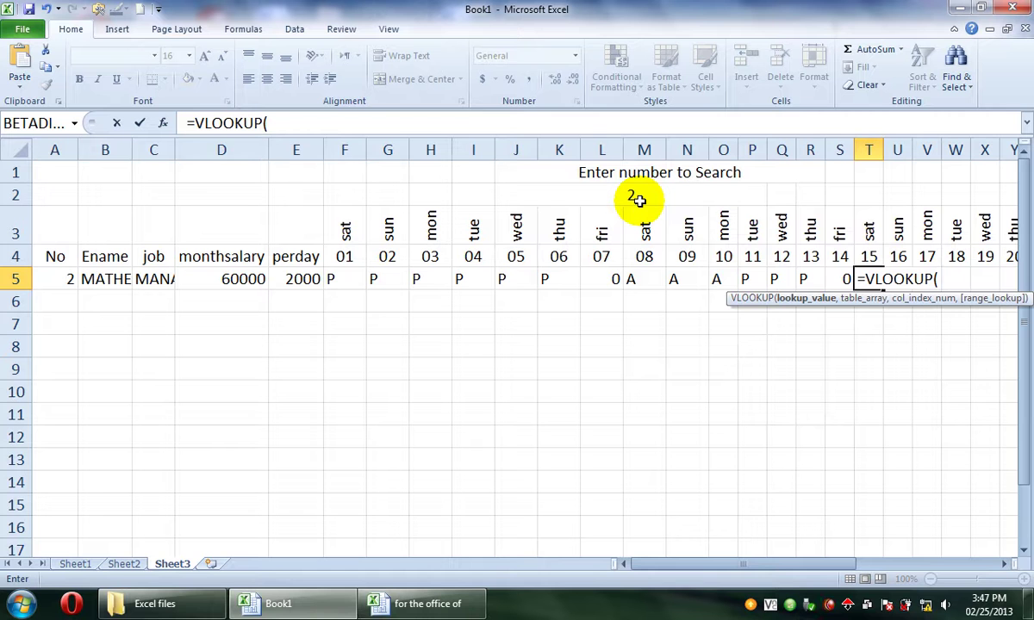
left_click(680, 190)
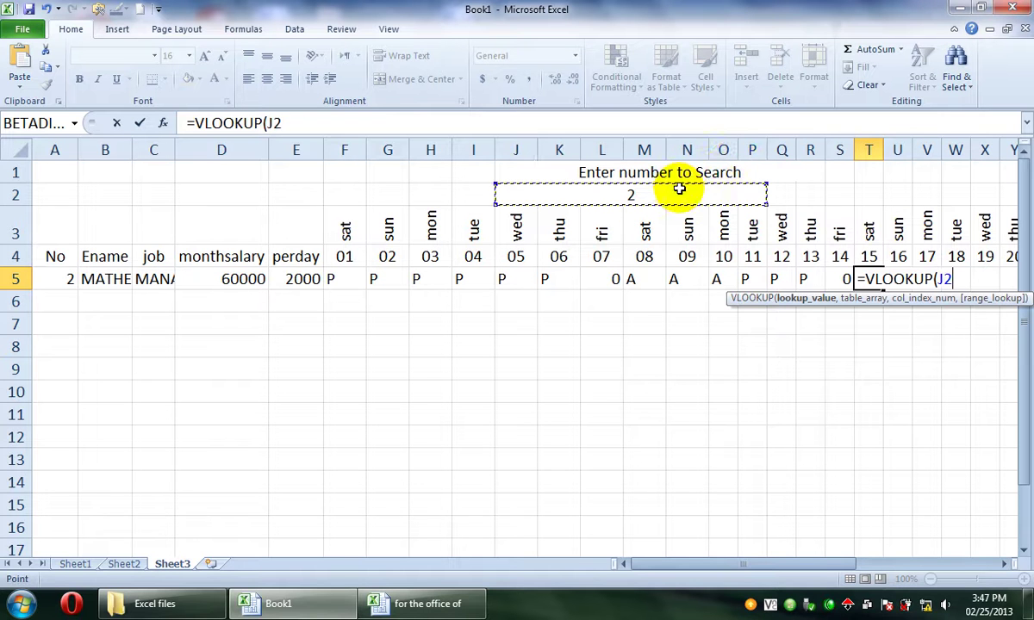
type(",")
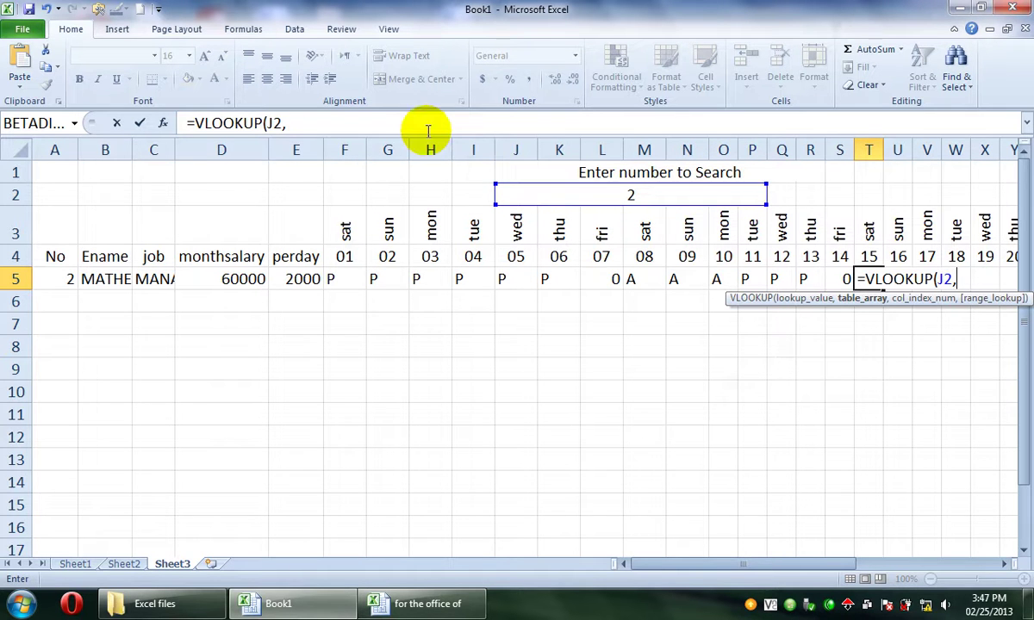
type("Sheet2!A4:AD7,17")
key("BackSpace")
key("BackSpace")
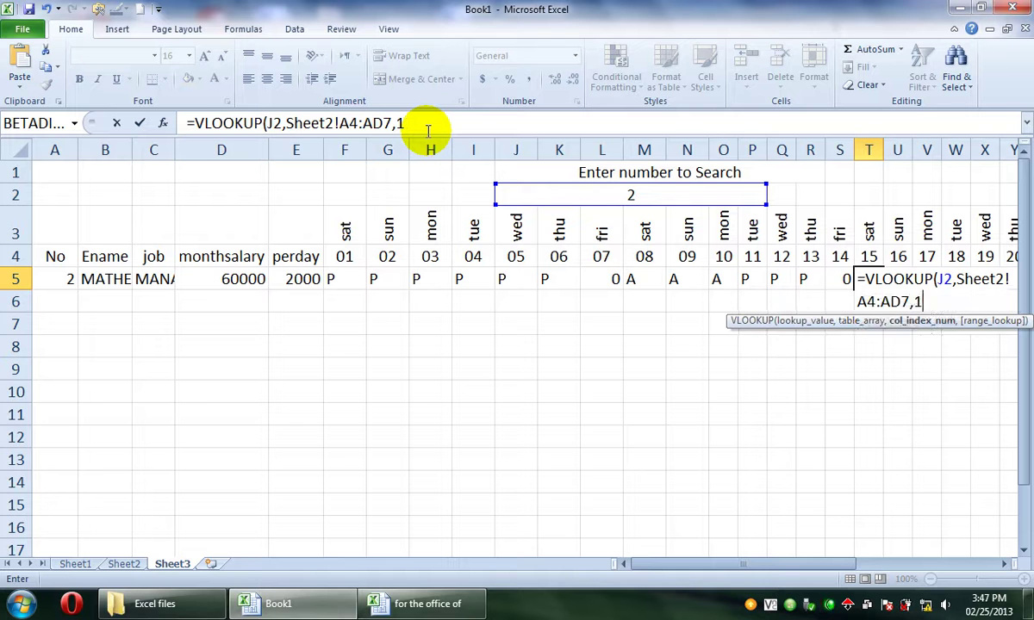
type("20)")
key("Return")
key("Up")
key("Right")
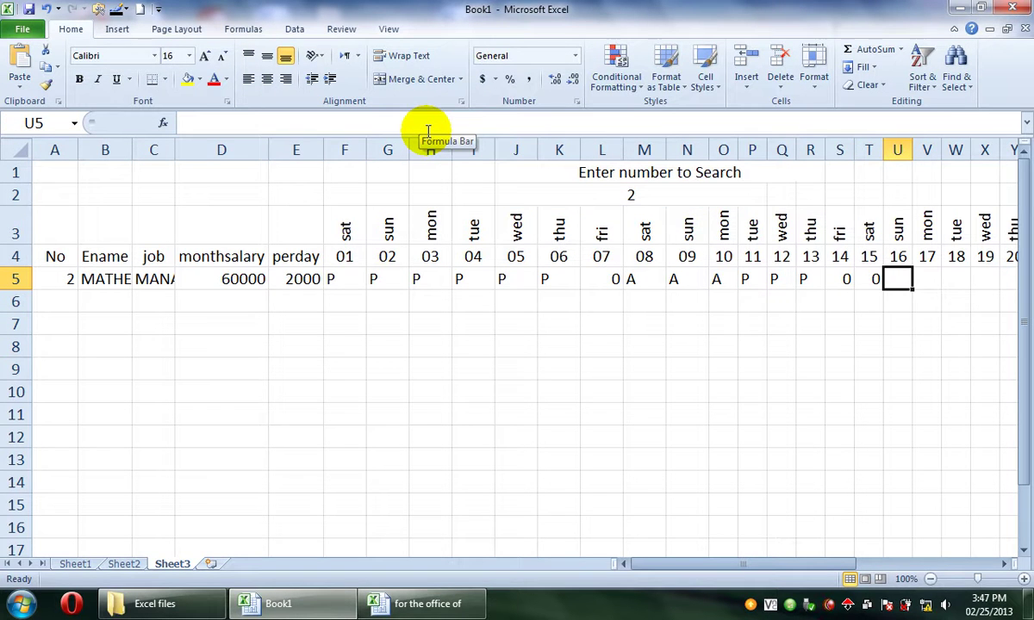
Enter a VLOOKUP in U5 for the day 16 mark, looking up J2 in Sheet2!A4:AD7 with column index 21.
type("=vl")
key("Tab")
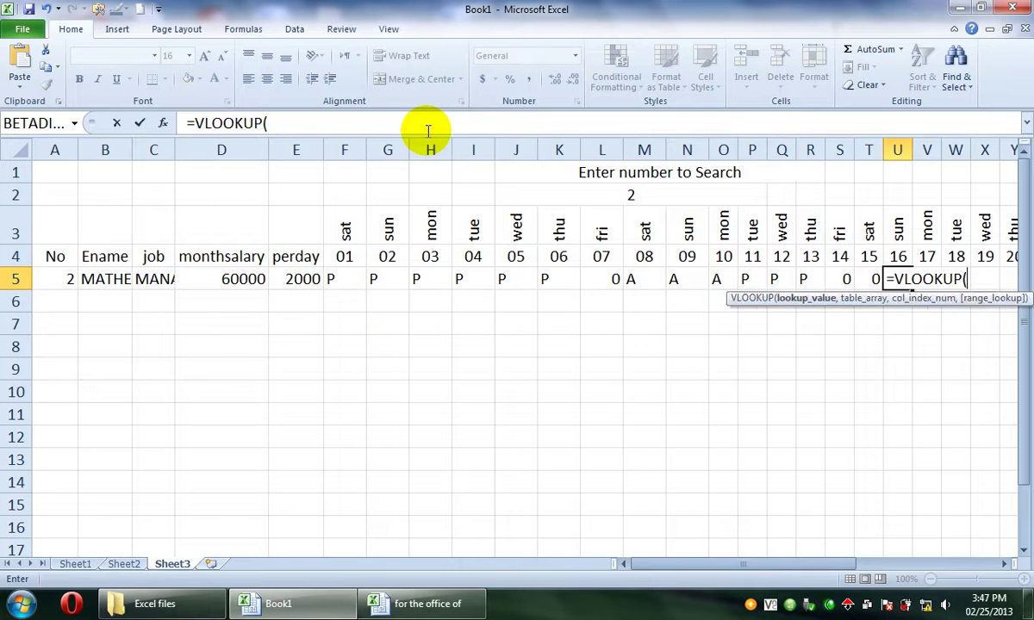
left_click(620, 197)
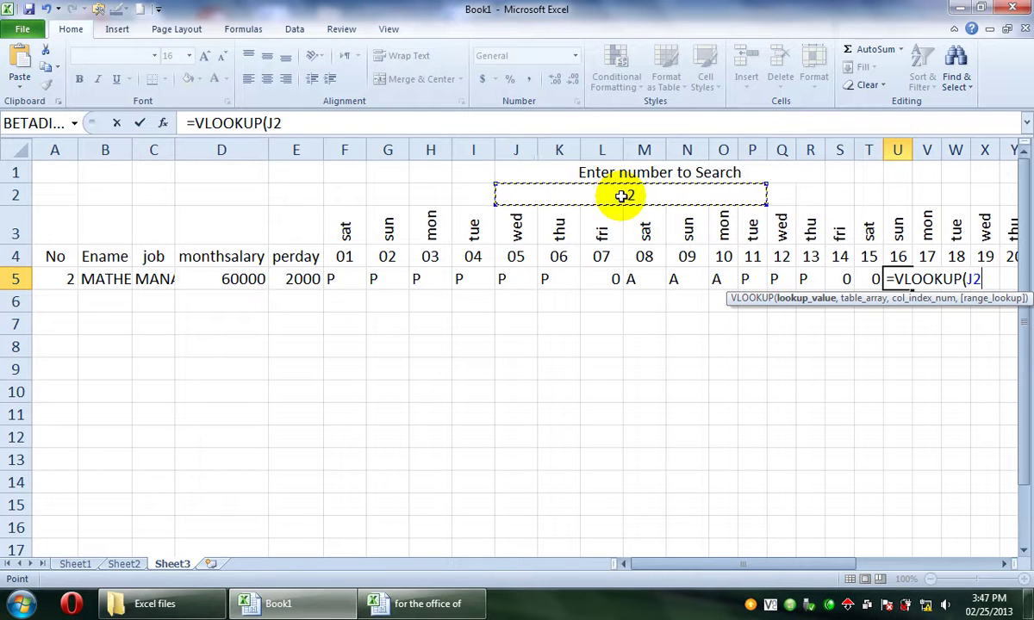
type(",Sheet2!A4:AD7,17")
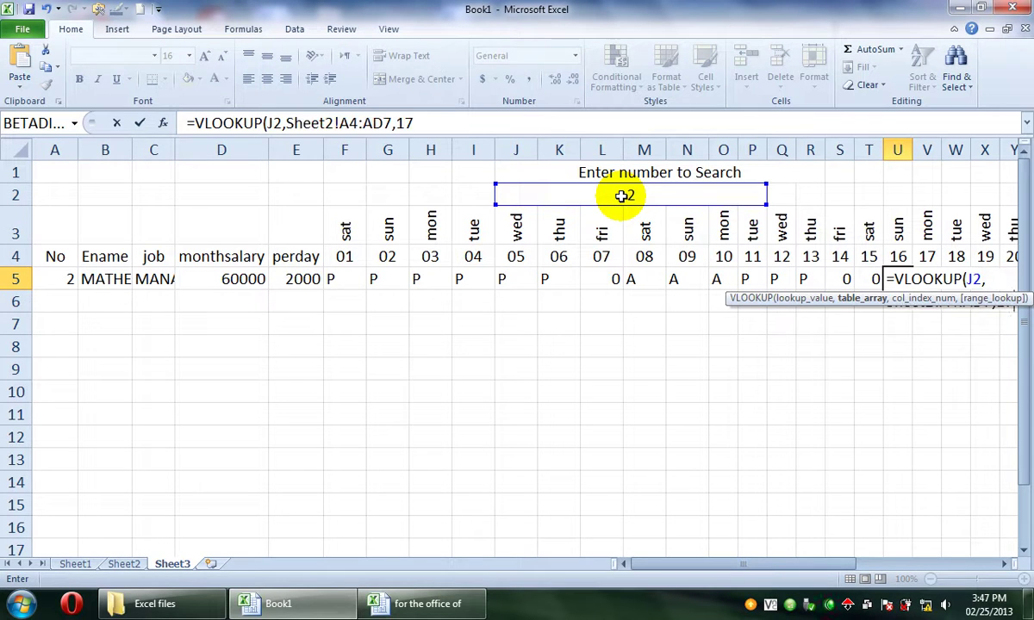
key("BackSpace")
key("BackSpace")
type("21")
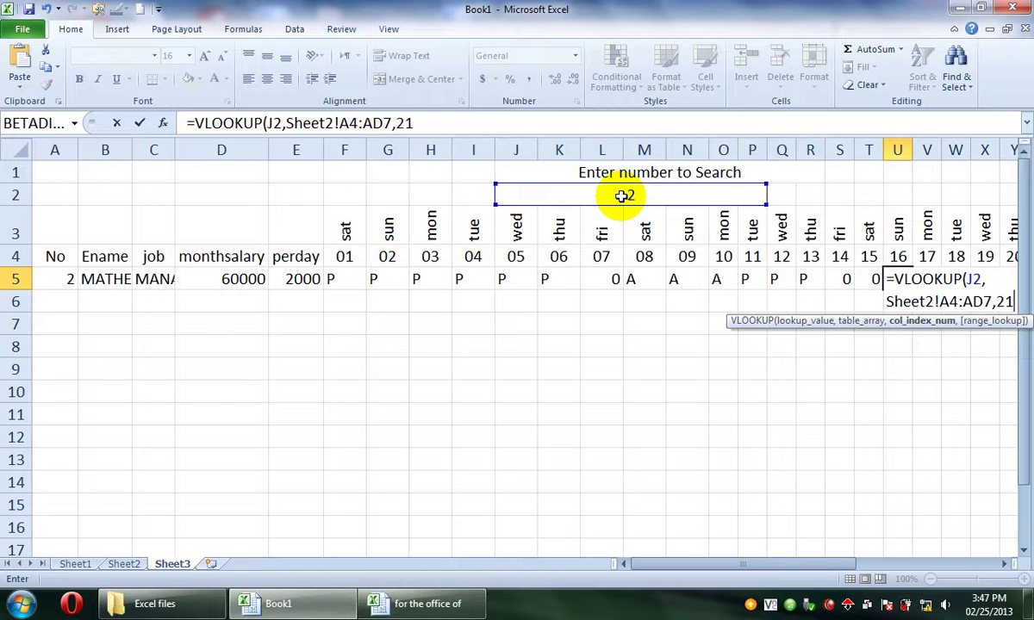
type(")")
key("Return")
key("Up")
key("Right")
type("=")
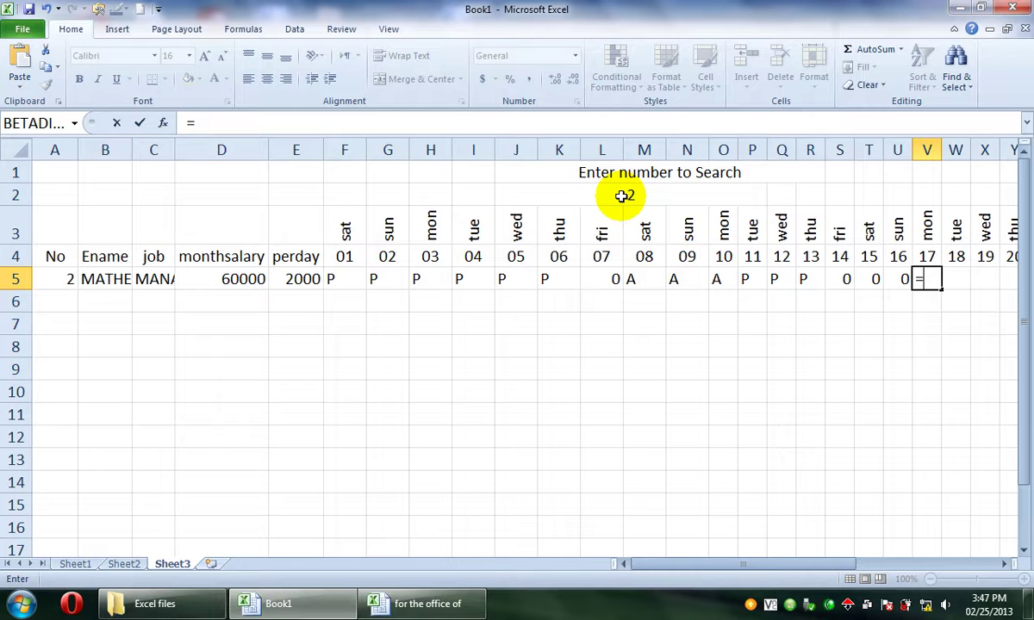
key("Escape")
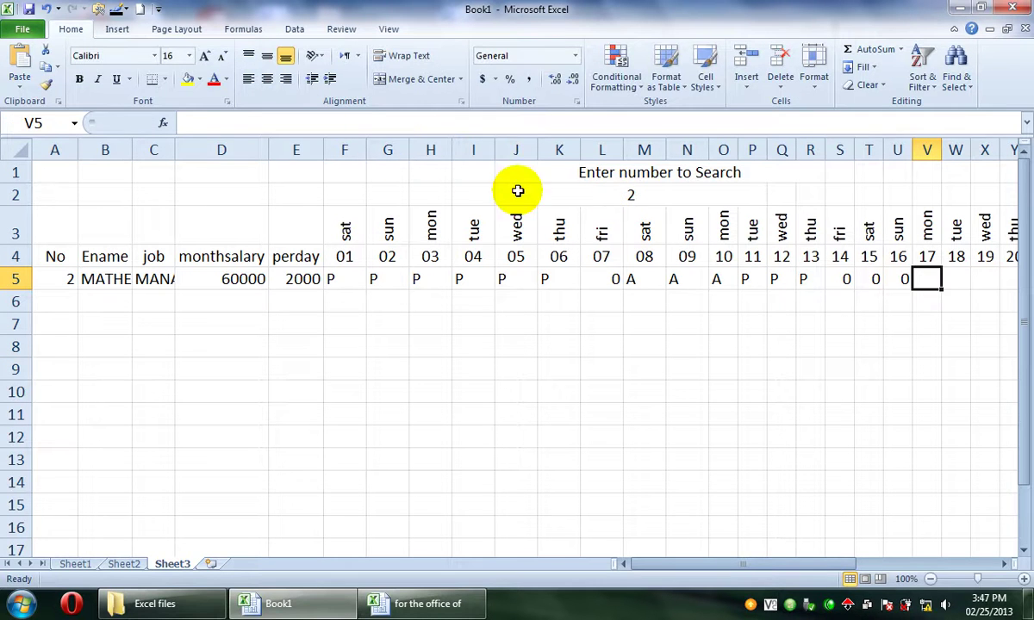
Enter 1 as the search number in J2 to look up that employee's record.
left_click(588, 193)
type("1")
key("Return")
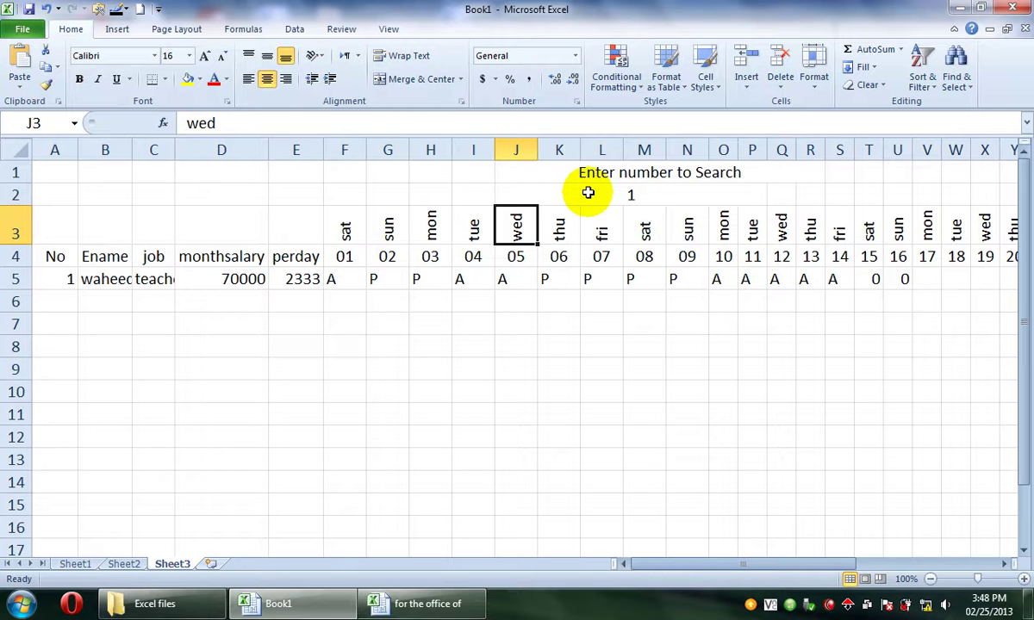
Select cell AJ5 under the total persentday heading in the search form's result row.
key("Right")
key("Right")
key("Right")
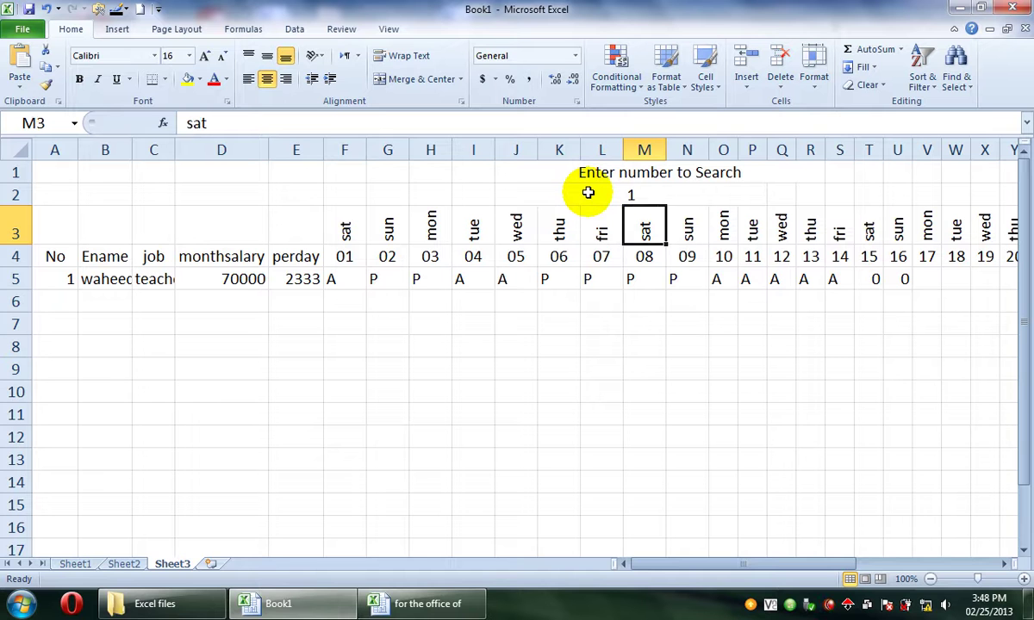
key("Down")
key("Down")
key("Right")
key("Right")
key("Right")
key("Right")
key("Right")
key("Right")
key("Right")
key("Right")
key("Right")
key("Right")
key("Right")
key("Right")
key("Right")
key("Right")
key("Right")
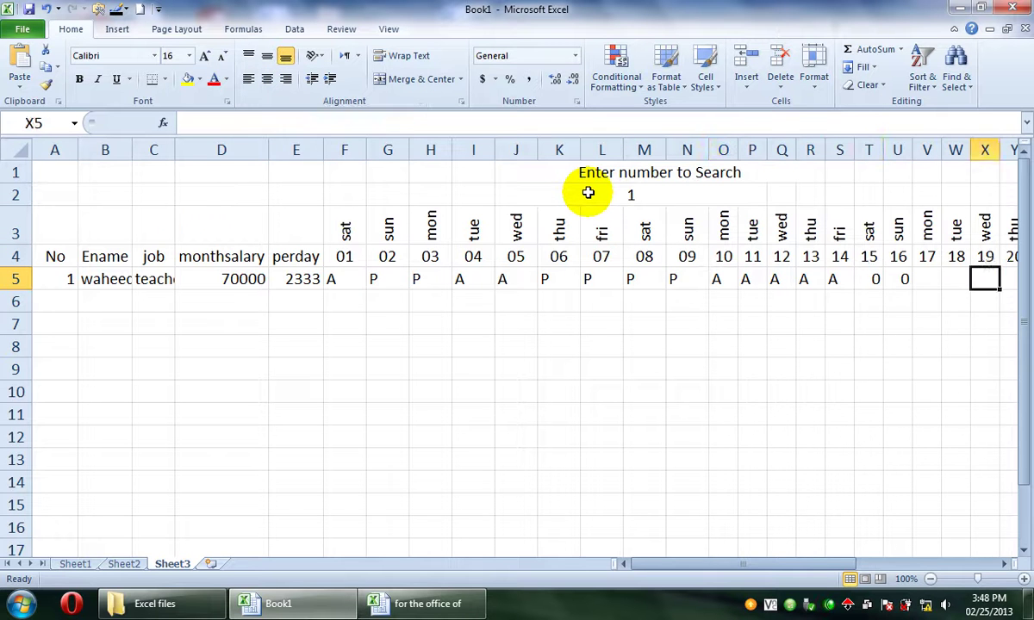
key("Right")
key("Right")
key("Right")
key("Right")
key("Right")
key("Right")
key("Right")
key("Right")
key("Right")
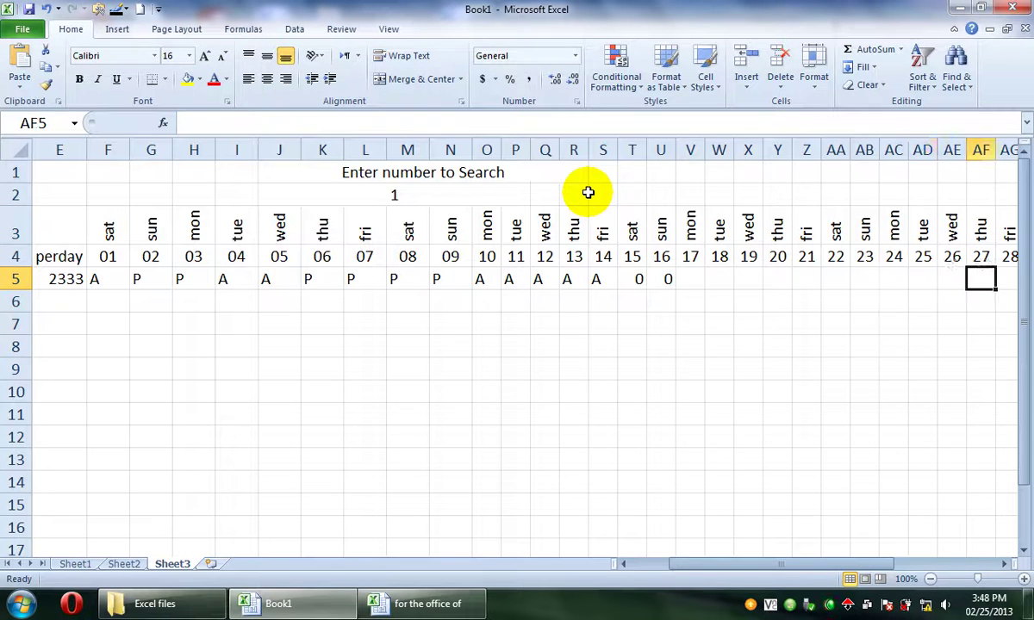
key("Left")
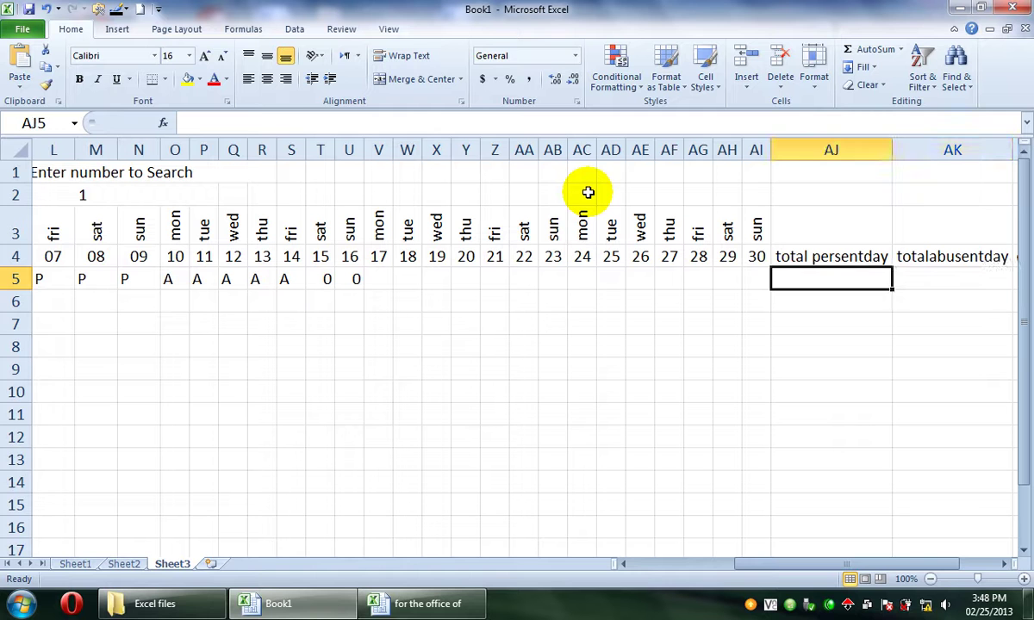
type("=")
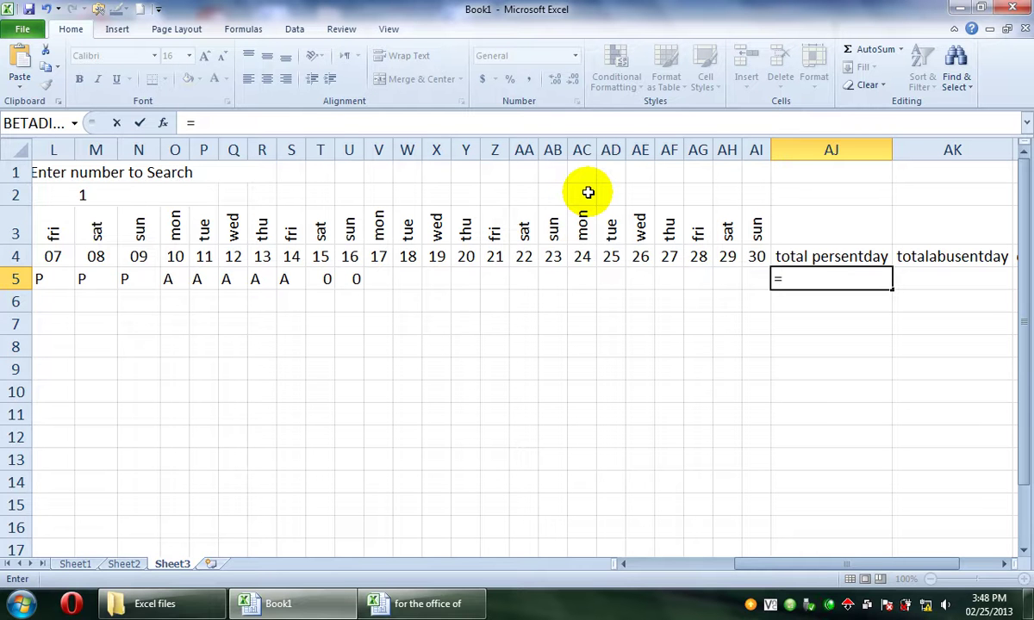
left_click(157, 195)
type(",")
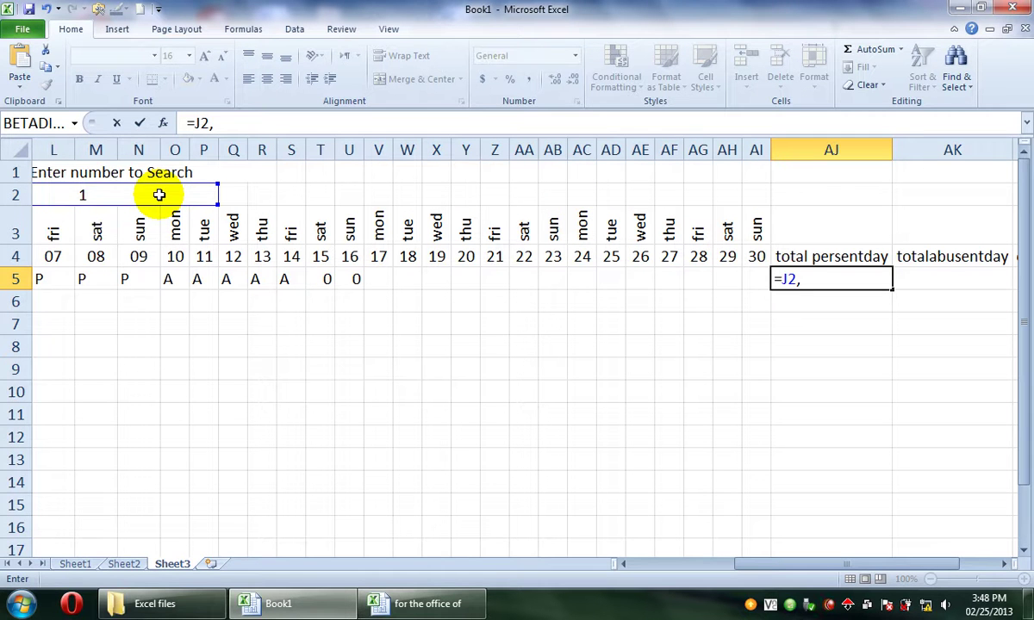
key("BackSpace")
key("BackSpace")
key("BackSpace")
type("vl")
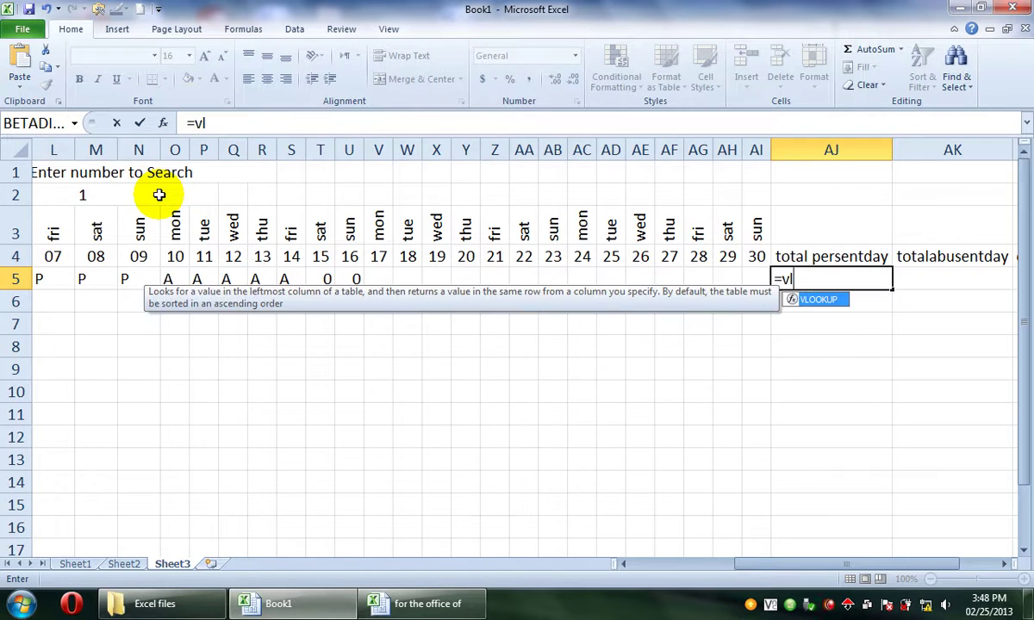
key("Tab")
left_click(98, 191)
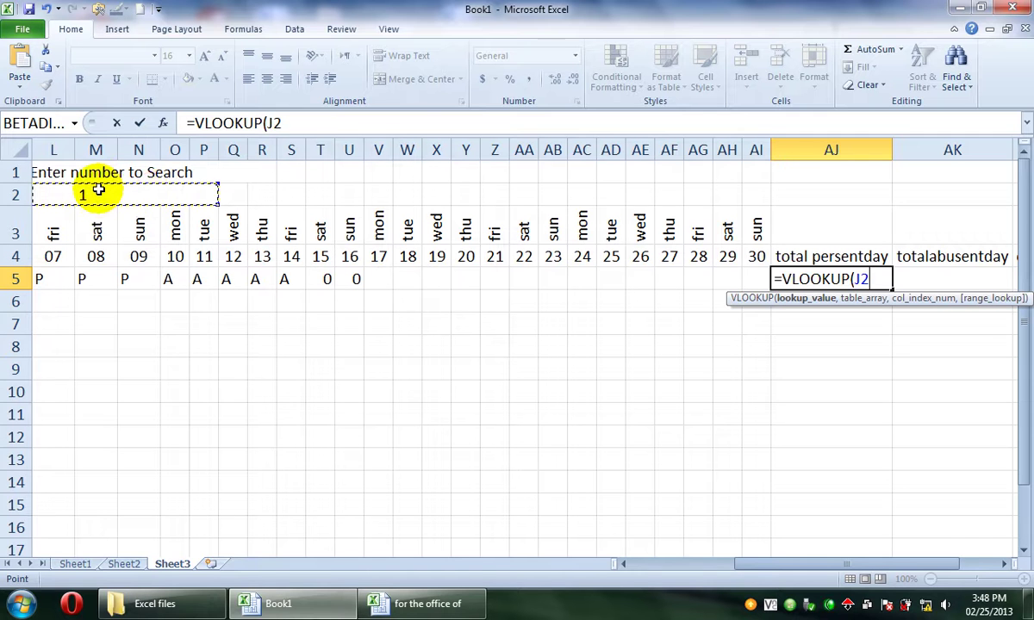
type(",Sheet2!A4:AD7,17")
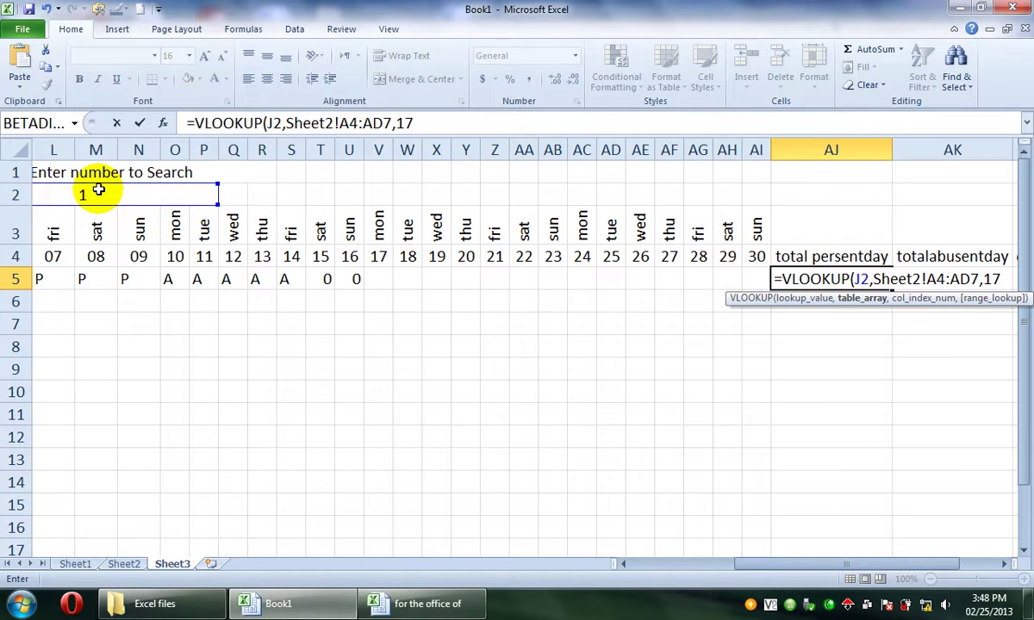
key("BackSpace")
key("BackSpace")
key("BackSpace")
key("BackSpace")
key("BackSpace")
key("BackSpace")
key("BackSpace")
key("BackSpace")
key("BackSpace")
key("BackSpace")
key("BackSpace")
key("BackSpace")
key("BackSpace")
key("BackSpace")
key("BackSpace")
key("BackSpace")
key("BackSpace")
key("BackSpace")
key("BackSpace")
key("BackSpace")
key("BackSpace")
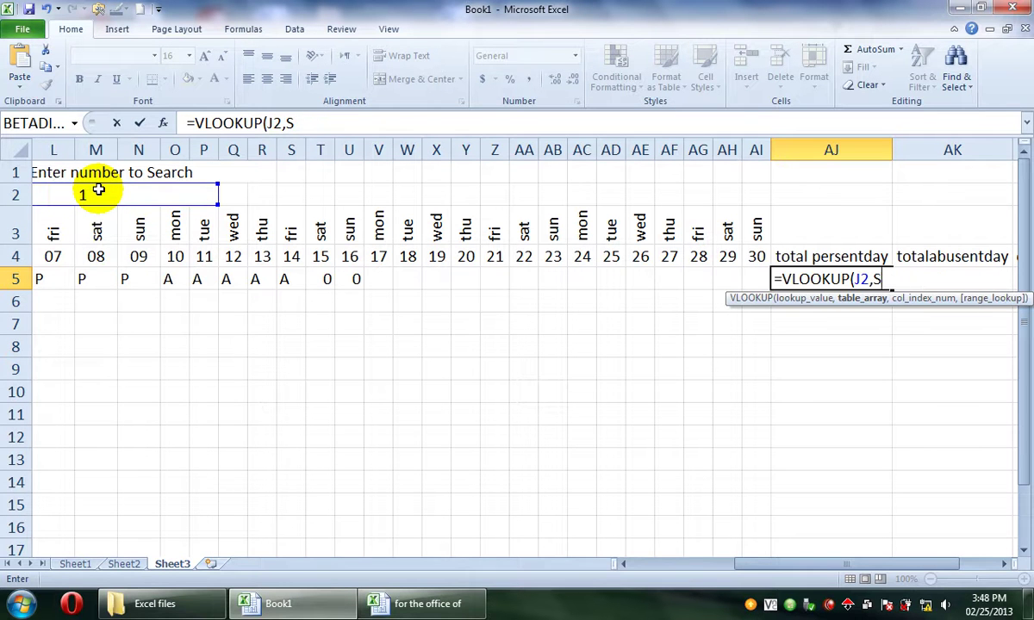
key("BackSpace")
key("BackSpace")
key("BackSpace")
key("BackSpace")
key("BackSpace")
key("BackSpace")
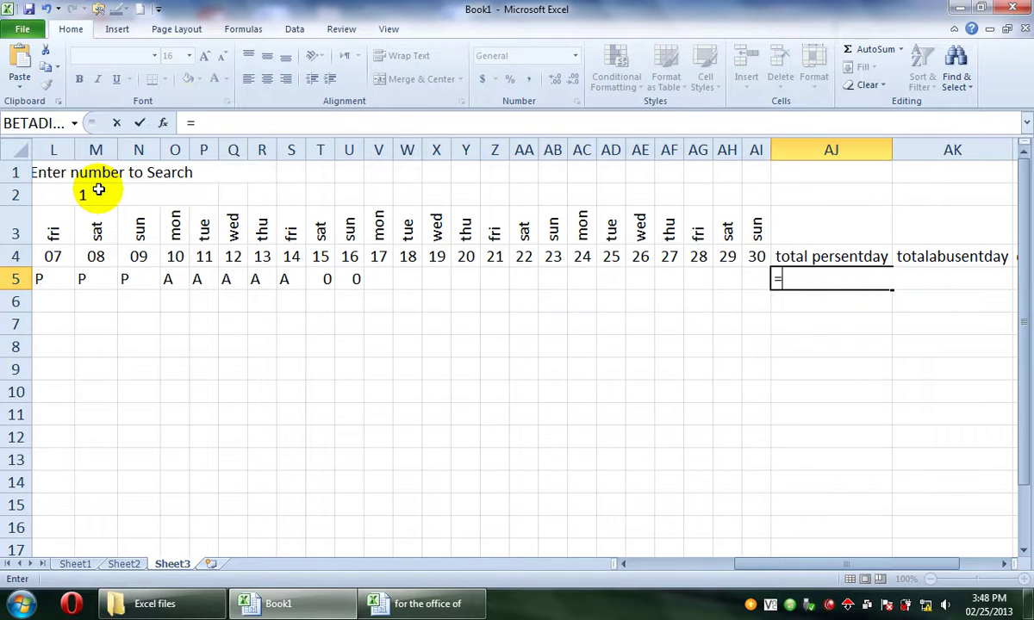
key("Escape")
Enter a VLOOKUP in AJ5 for the total present days, looking up J2 in Sheet2!A4:AK11 with column index 36.
type("=vl")
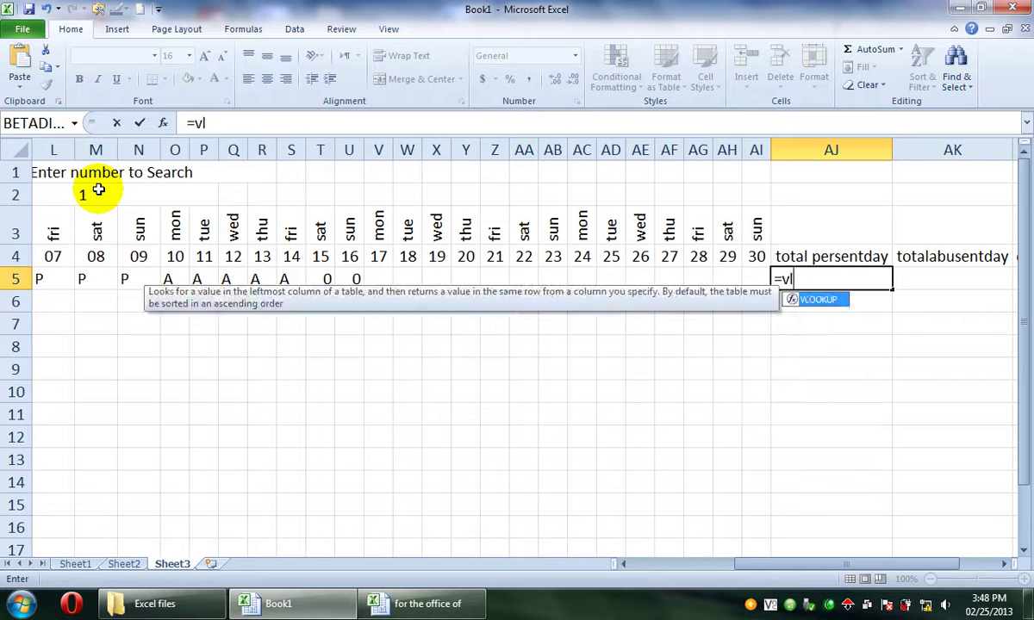
key("Tab")
left_click(130, 197)
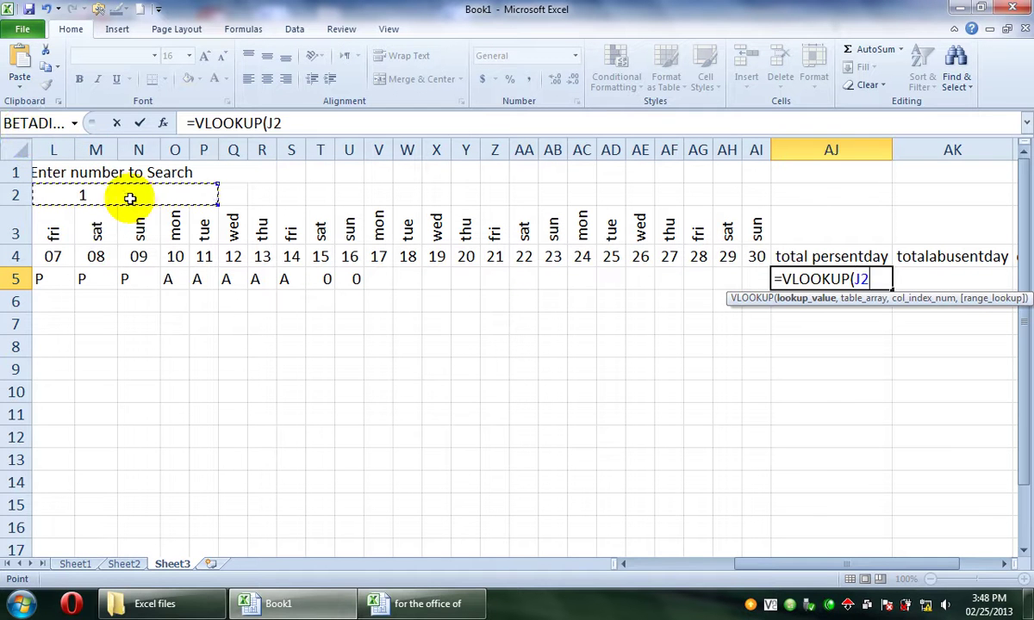
type(",")
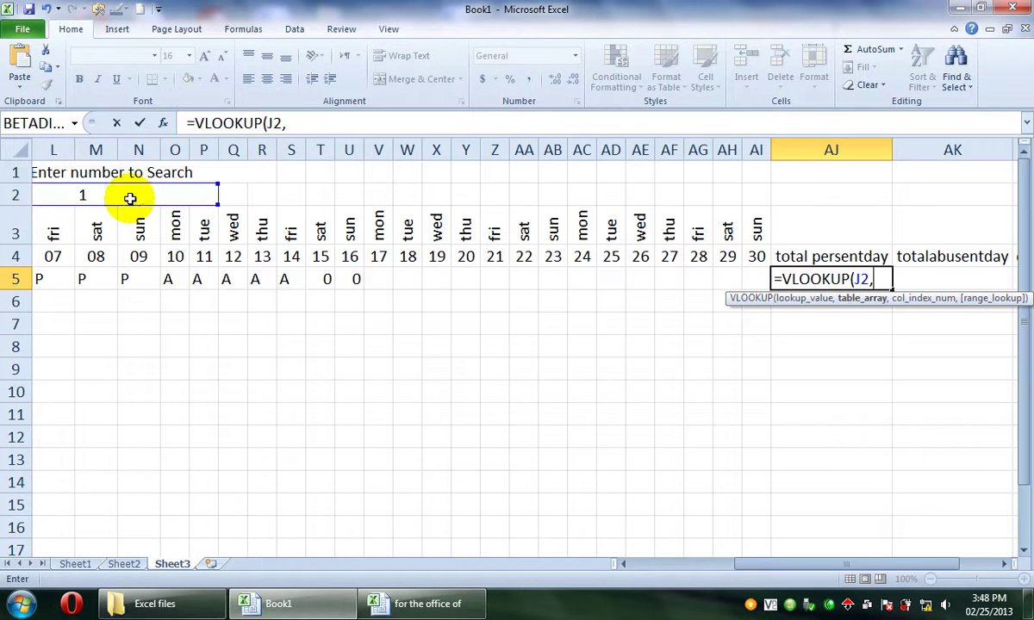
left_click(123, 567)
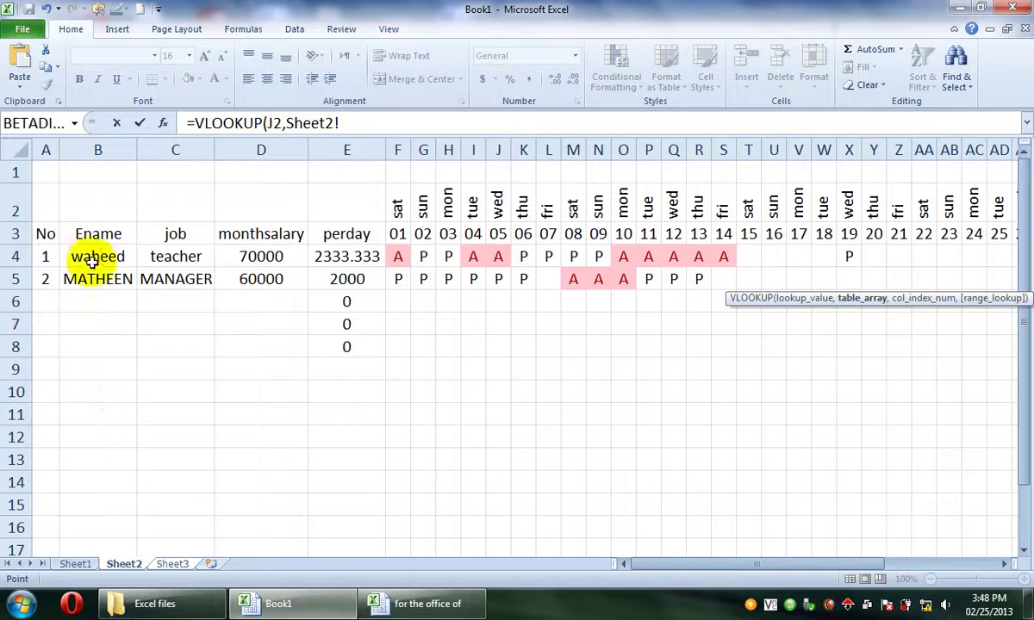
left_click_drag(45, 256, 823, 414)
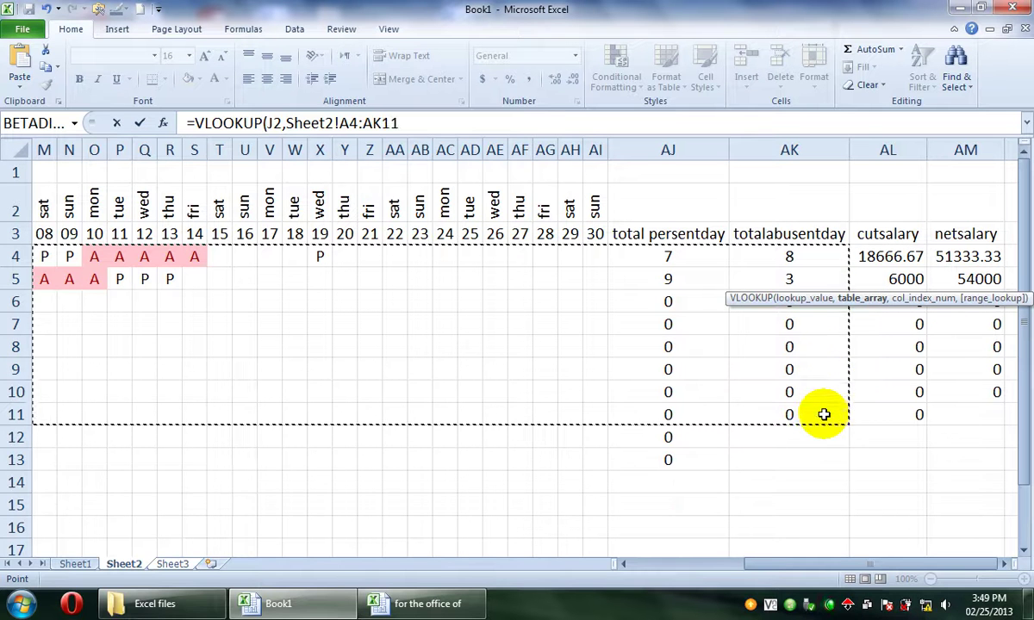
type(",")
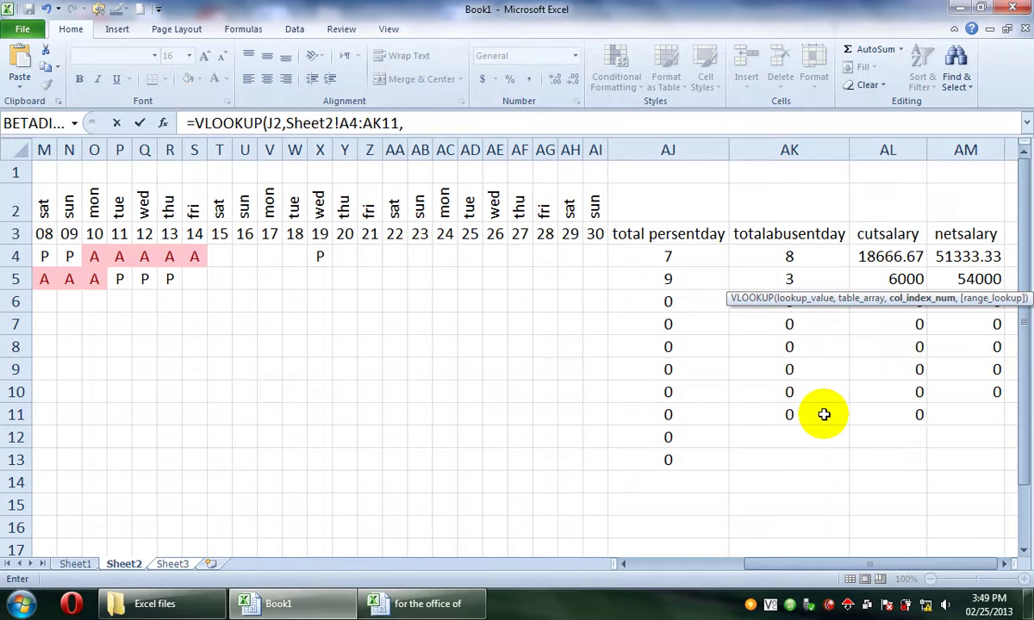
type("36)")
key("Return")
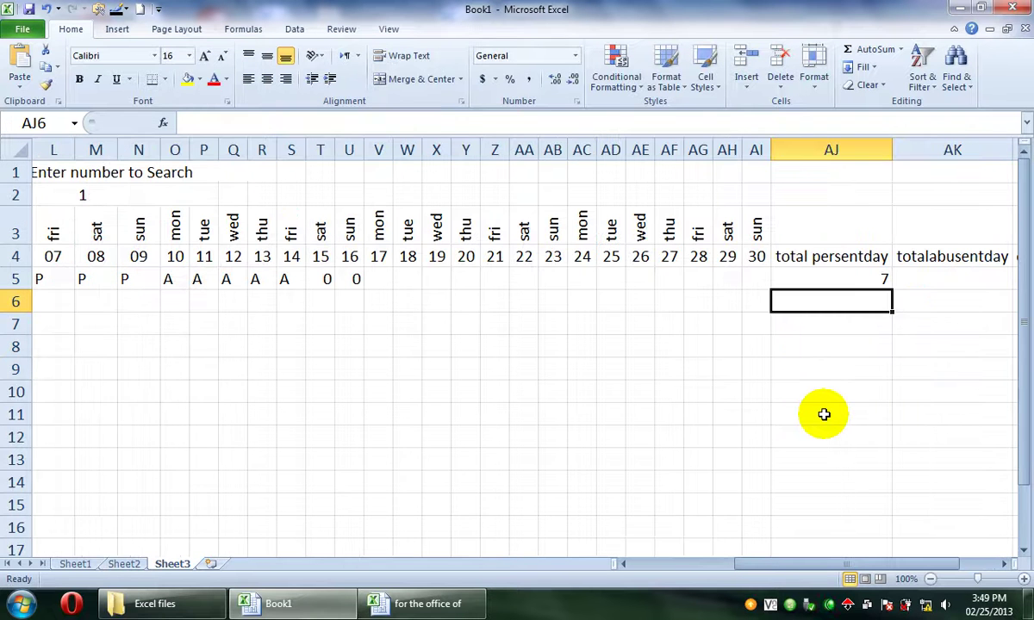
key("Up")
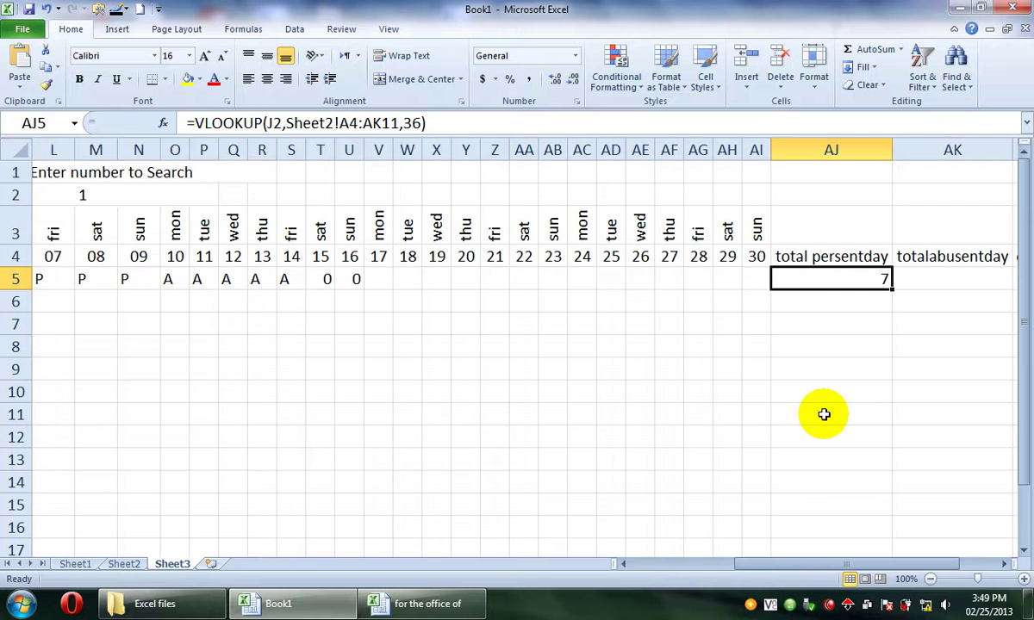
Enter a VLOOKUP in AK5 for the total absent days, looking up J2 in Sheet2!A4:AK11 with column index 37.
key("Right")
type("=v")
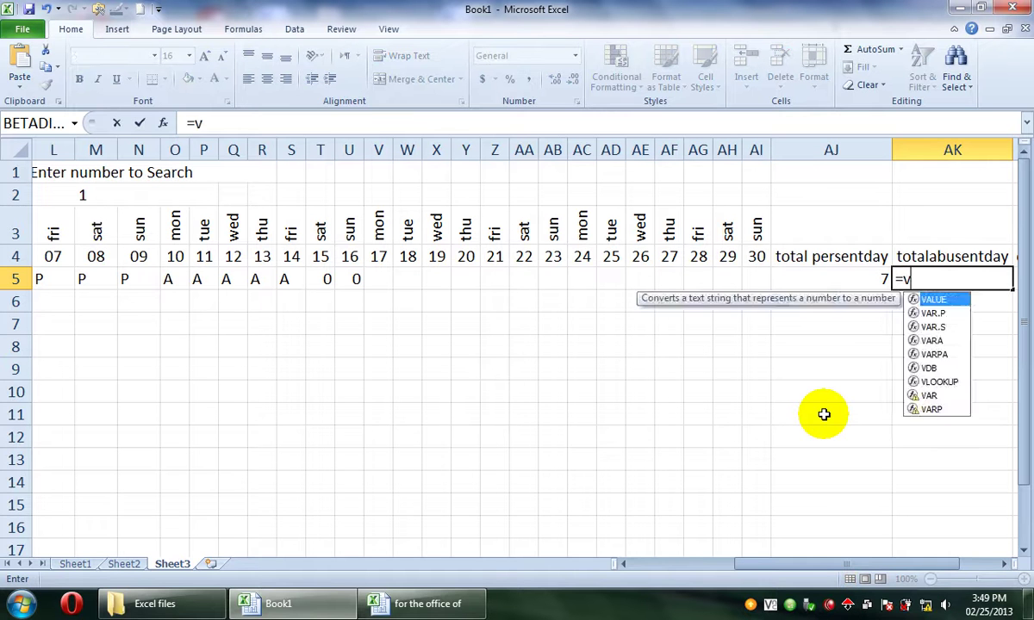
type("l")
key("Tab")
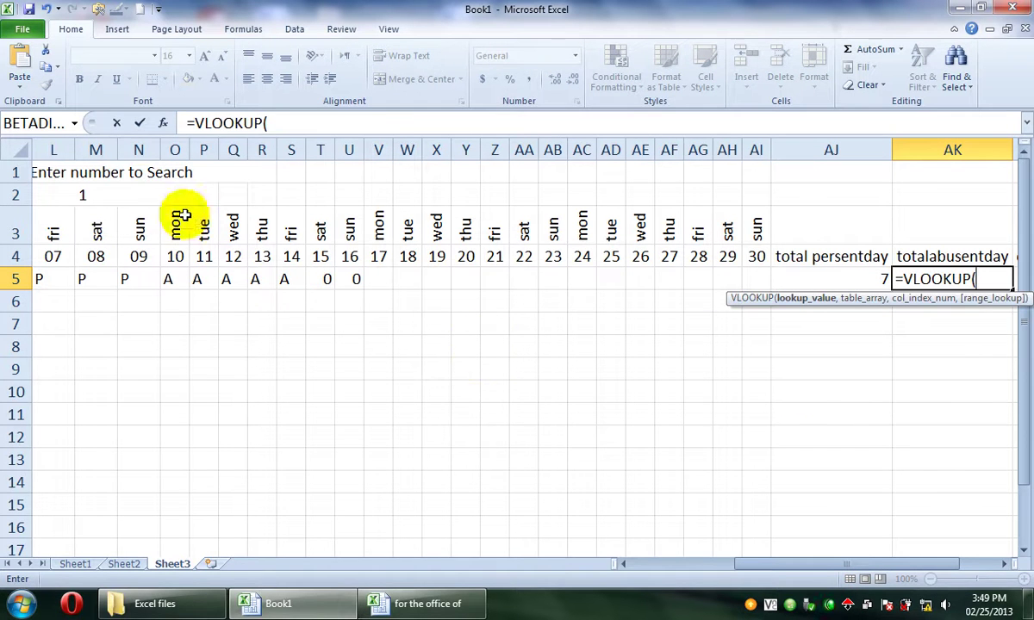
left_click(136, 189)
type(",")
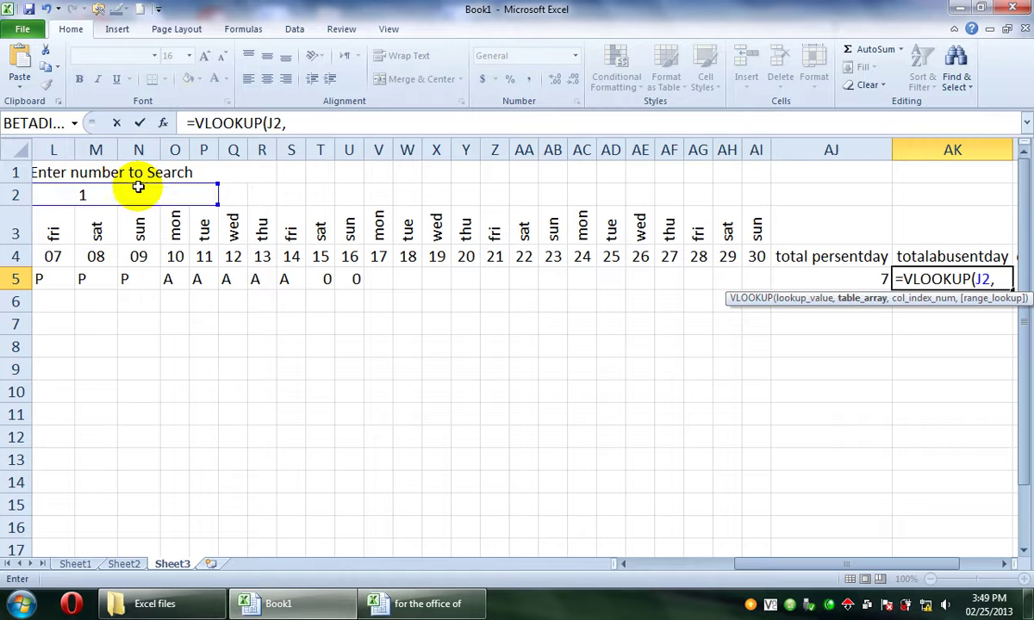
left_click(123, 563)
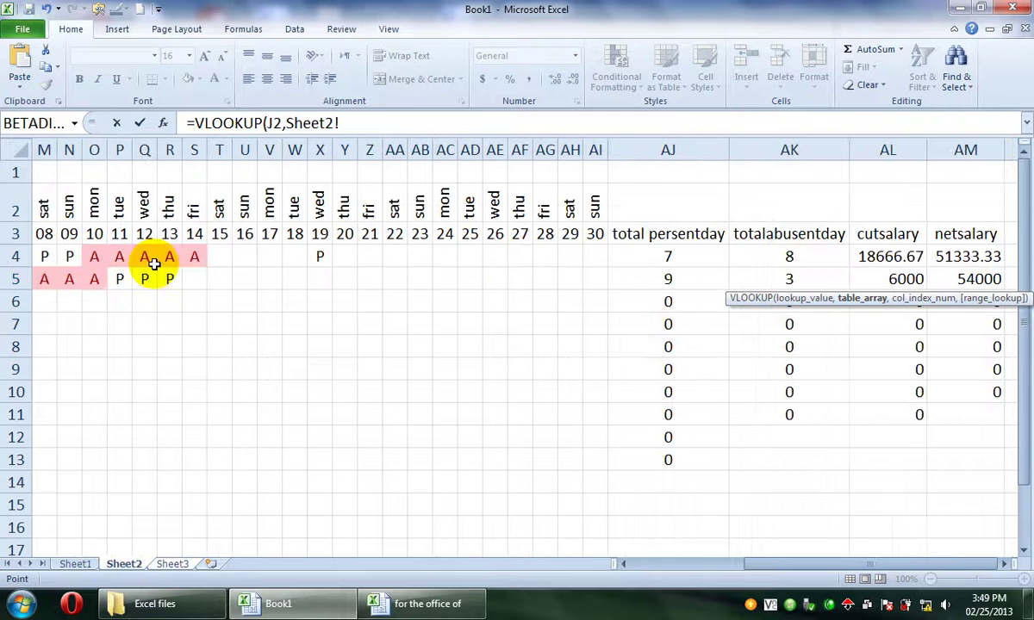
left_click_drag(766, 571, 623, 557)
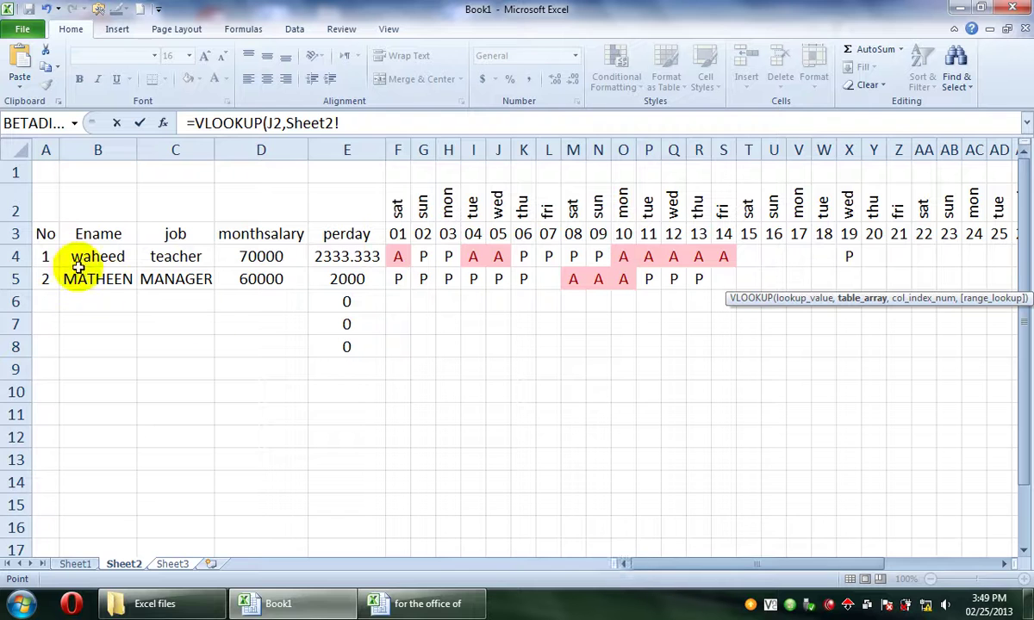
left_click_drag(49, 256, 700, 413)
type(",")
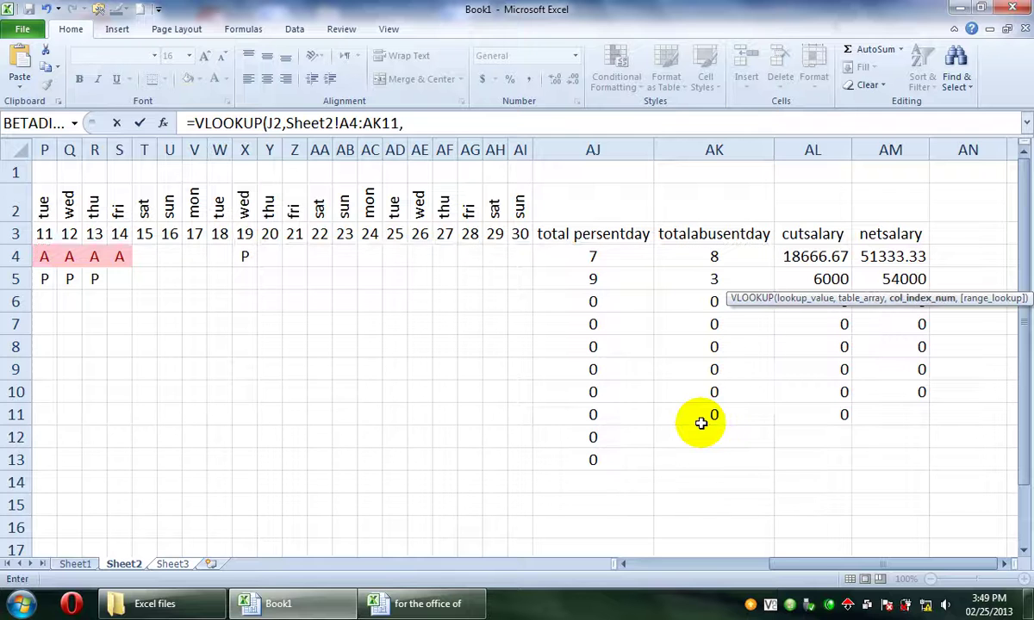
type("37")
key("Return")
key("Up")
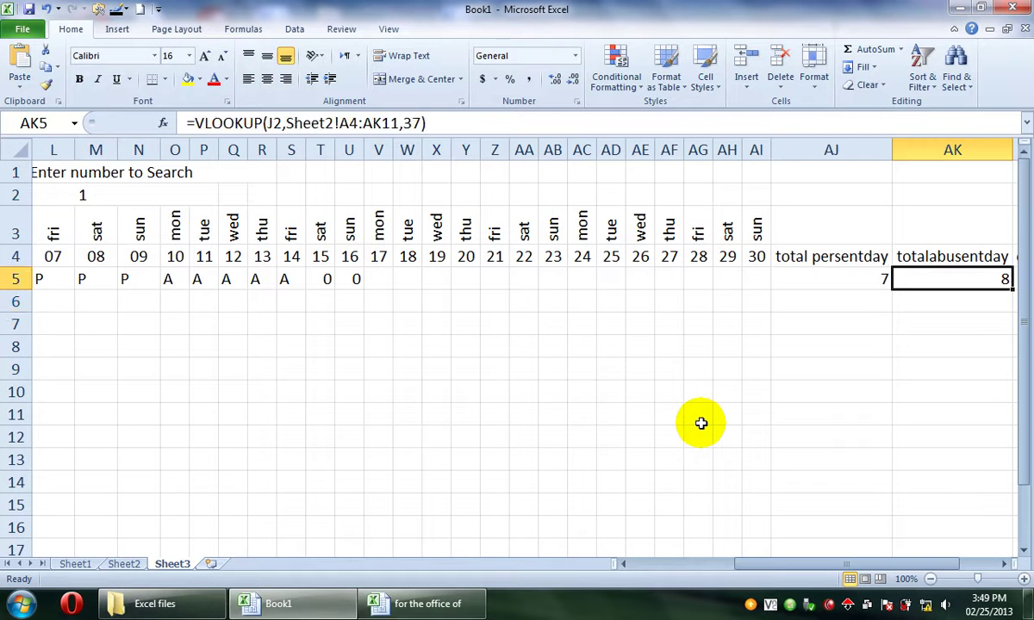
Enter 2 as the search number in J2 to look up the second employee's record.
key("Left")
key("Left")
key("Left")
key("Left")
key("Left")
key("Left")
key("Left")
key("Left")
key("Left")
key("Left")
key("Left")
key("Left")
key("Left")
key("Left")
key("Left")
key("Left")
key("Left")
key("Left")
key("Left")
key("Left")
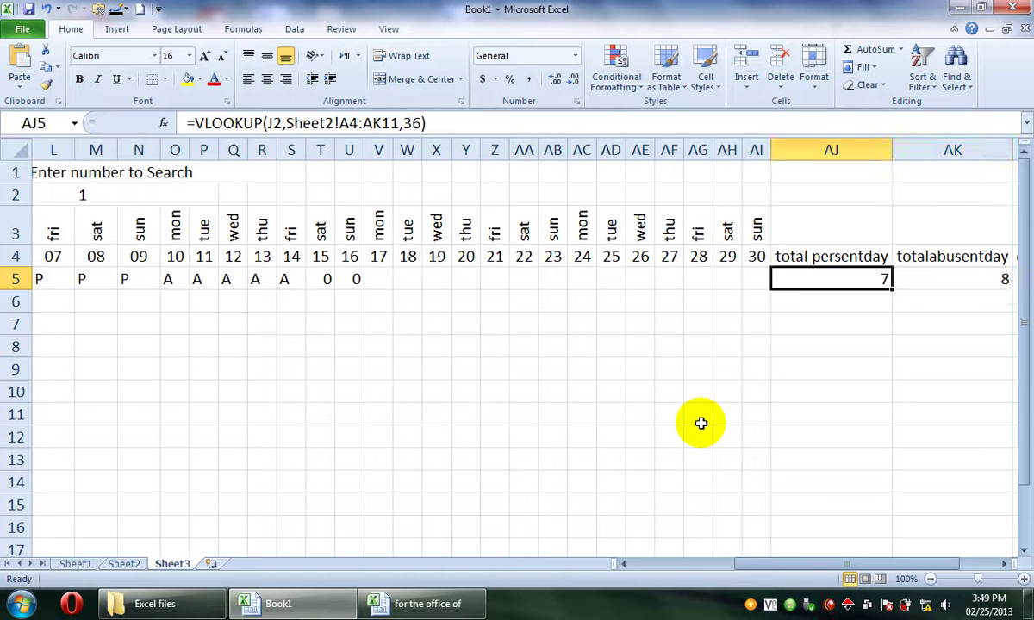
key("Up")
key("Up")
key("Up")
key("Left")
key("Right")
type("2")
key("Return")
Examine the retrieved record across the day columns through to the present and absent day totals.
key("Right")
key("Right")
key("Right")
key("Down")
key("Right")
key("Right")
key("Right")
key("Right")
key("Right")
key("Right")
key("Right")
key("Right")
key("Right")
key("Right")
key("Right")
key("Right")
key("Right")
key("Right")
key("Right")
key("Right")
key("Right")
key("Right")
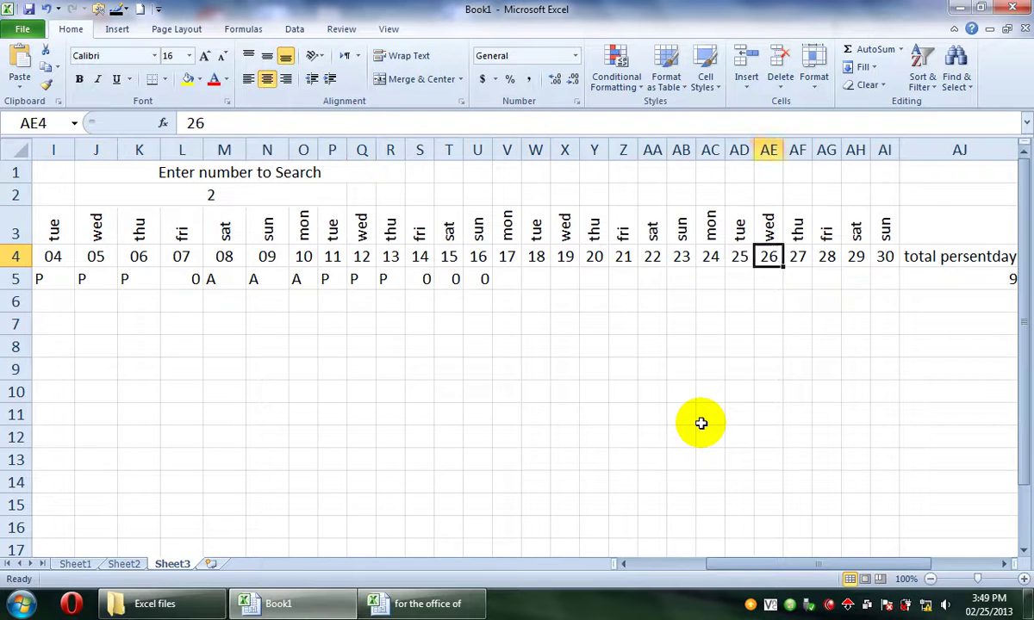
key("Right")
key("Right")
key("Right")
key("Right")
key("Right")
key("Right")
key("Right")
key("Right")
key("Right")
key("Down")
key("Left")
key("Left")
key("Left")
key("Left")
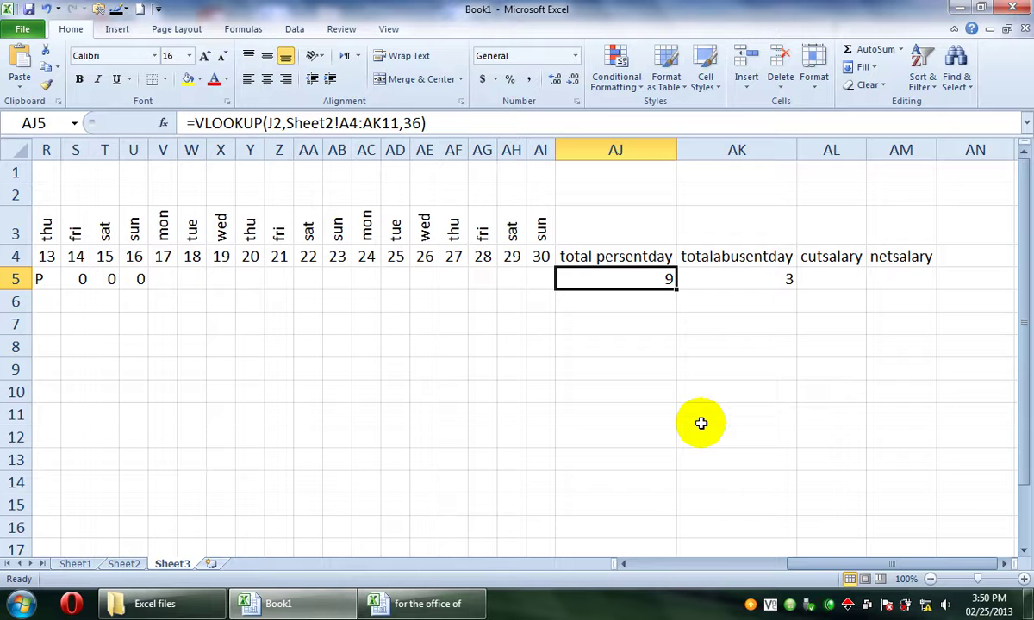
Close the Book1 workbook, saving it in Documents as an Excel Workbook named attend.
left_click(1010, 7)
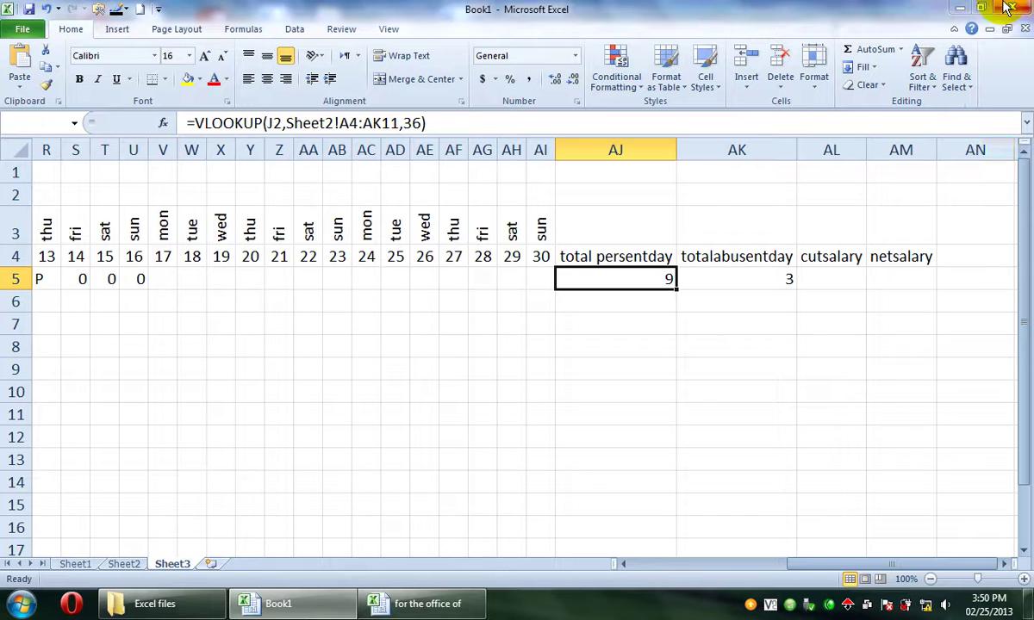
left_click(447, 334)
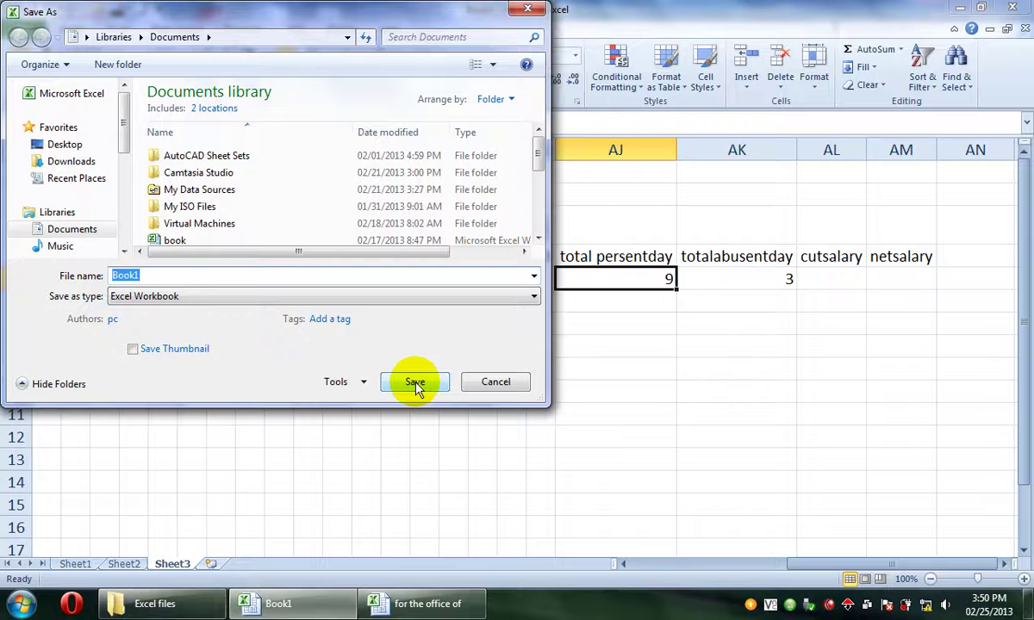
type("atte")
type("nd")
left_click(415, 382)
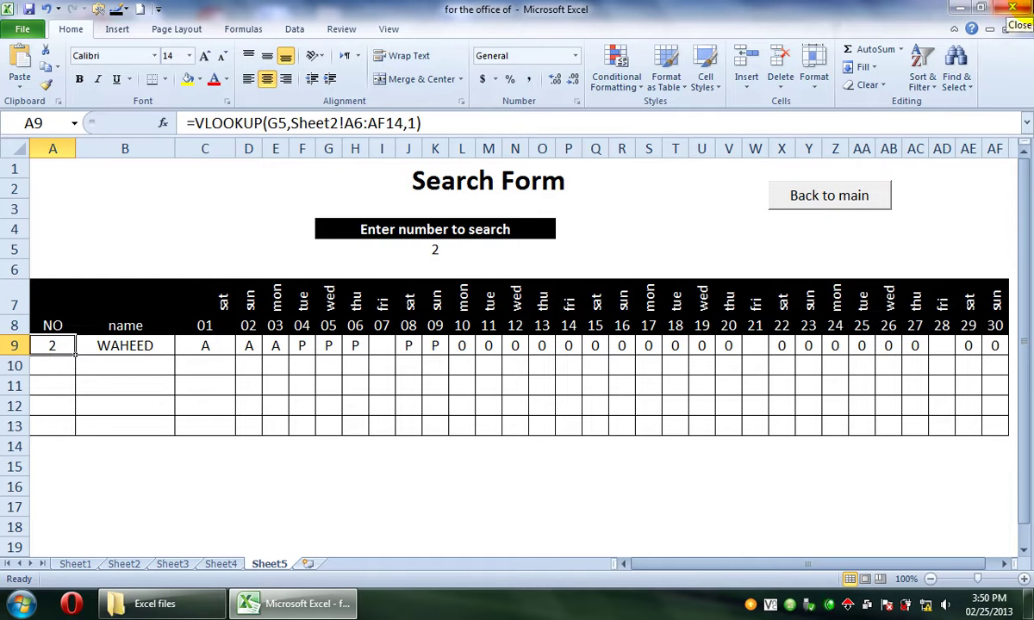
Close the "for the office of" workbook without saving its changes.
left_click(1010, 10)
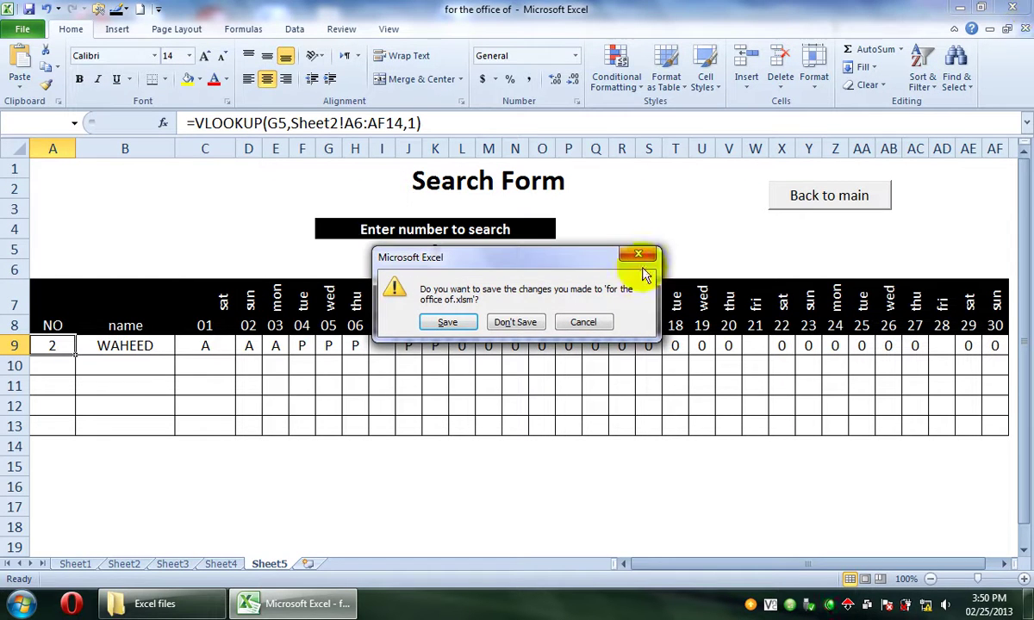
left_click(523, 322)
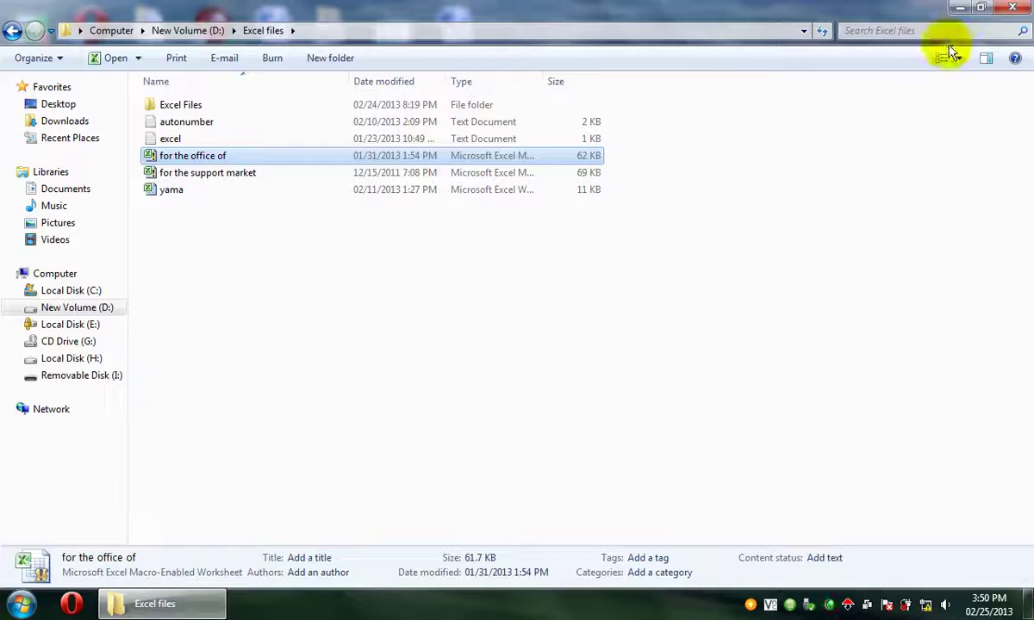